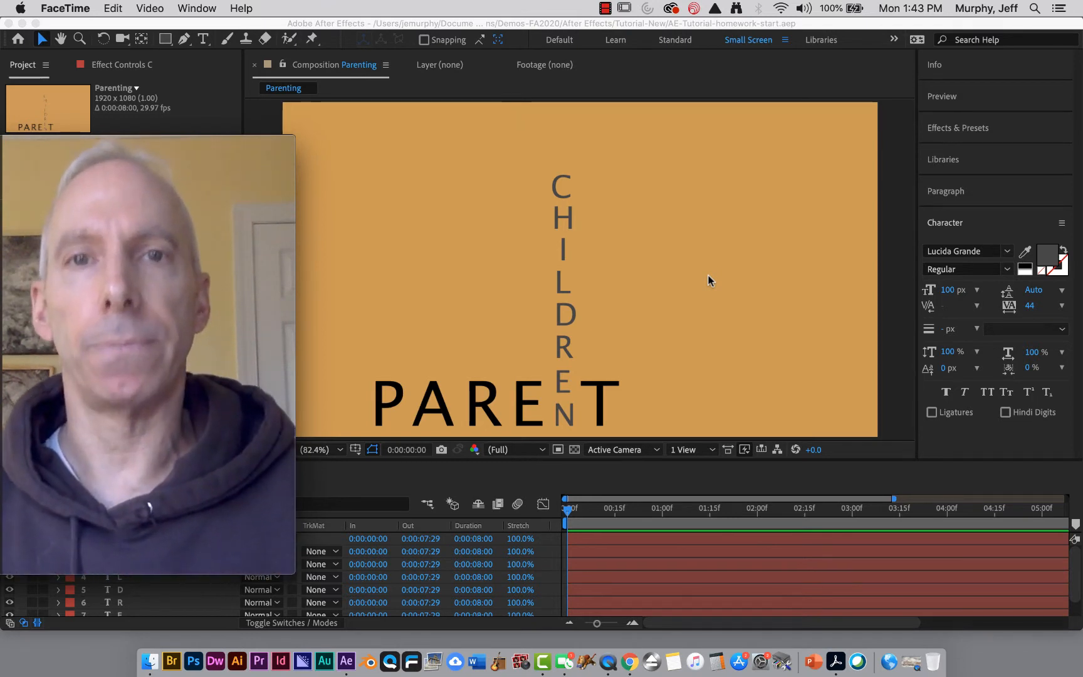
Step: Review the Parenting composition's basic settings, including size, frame rate, duration and background color, and close them without changes
{"action": "left_click", "coordinate": [513, 153]}
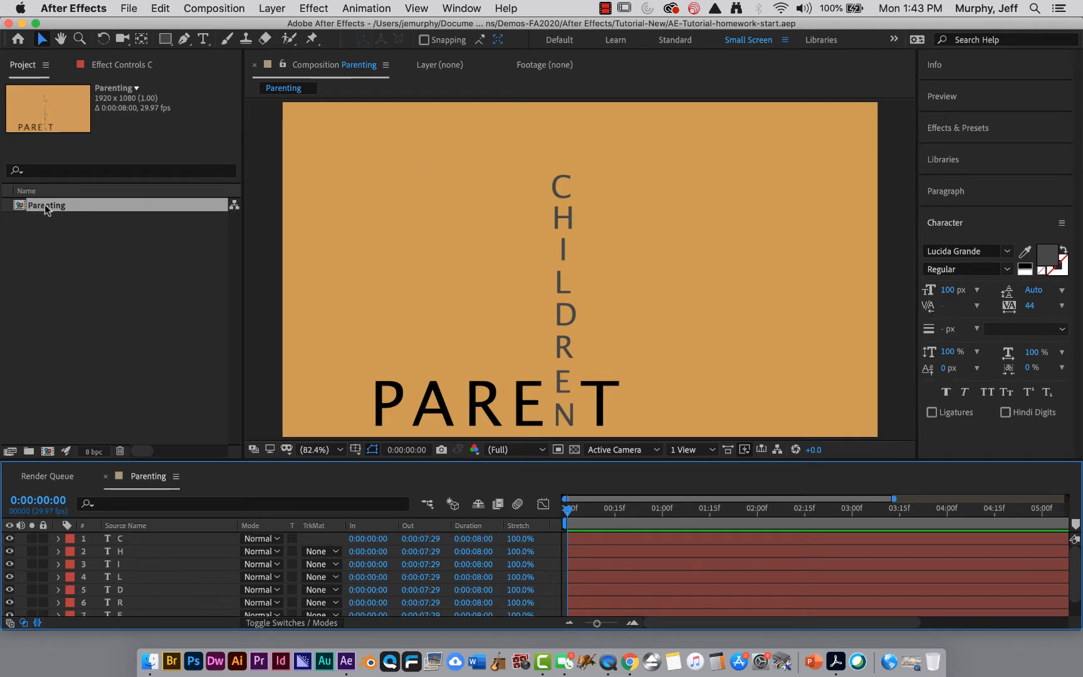
{"action": "left_click", "coordinate": [212, 8]}
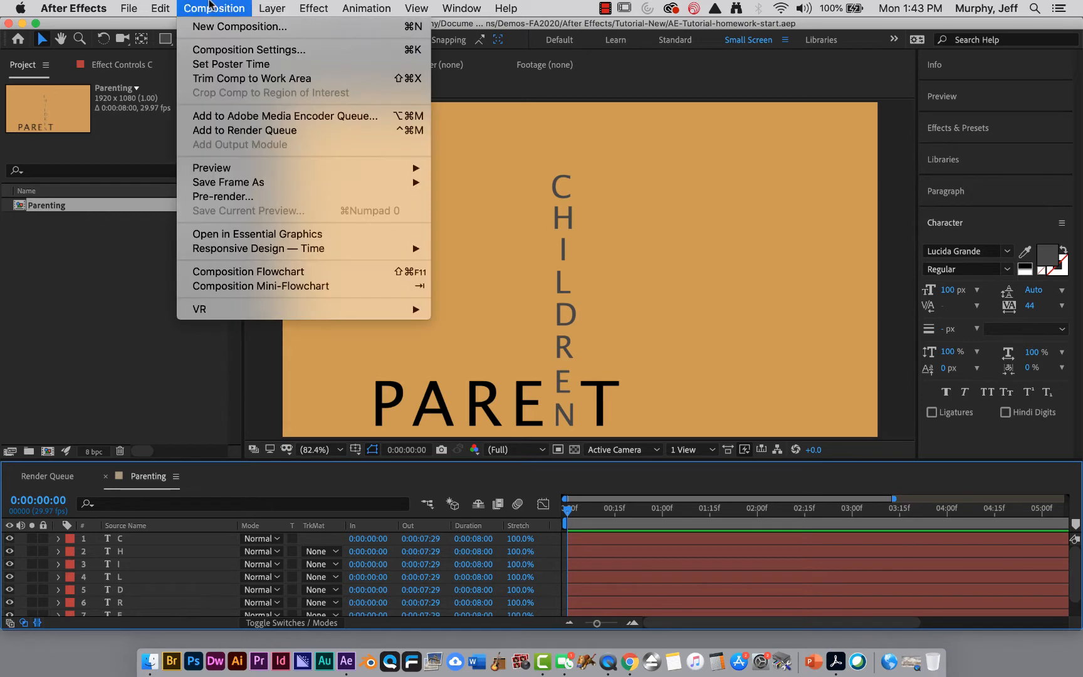
{"action": "left_click", "coordinate": [213, 7]}
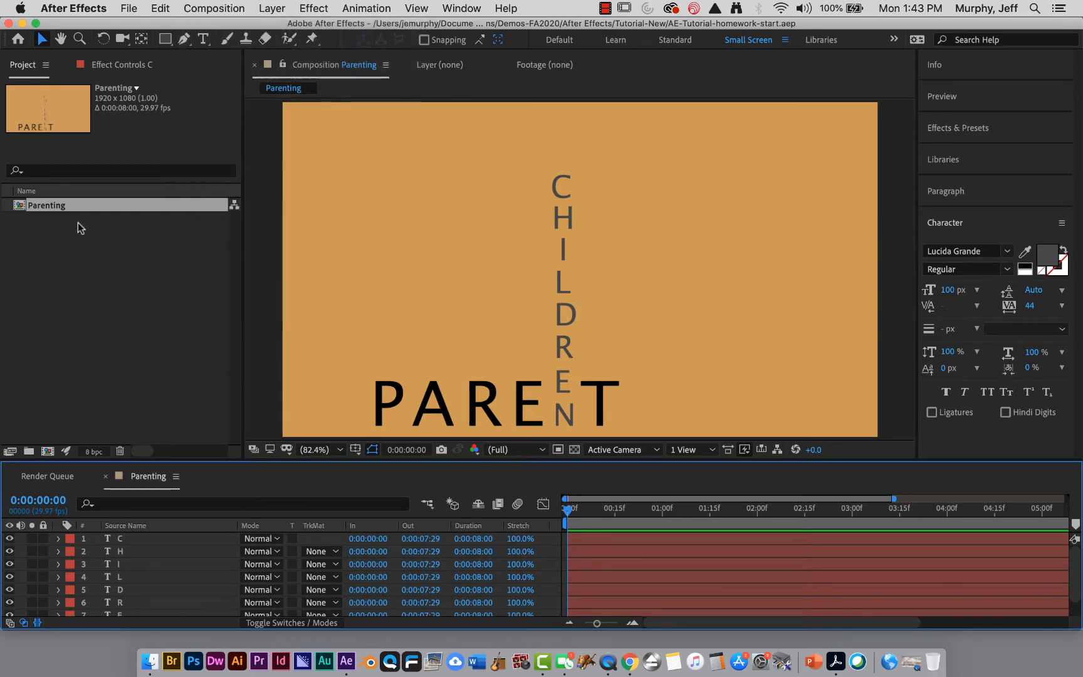
{"action": "left_click", "coordinate": [23, 211]}
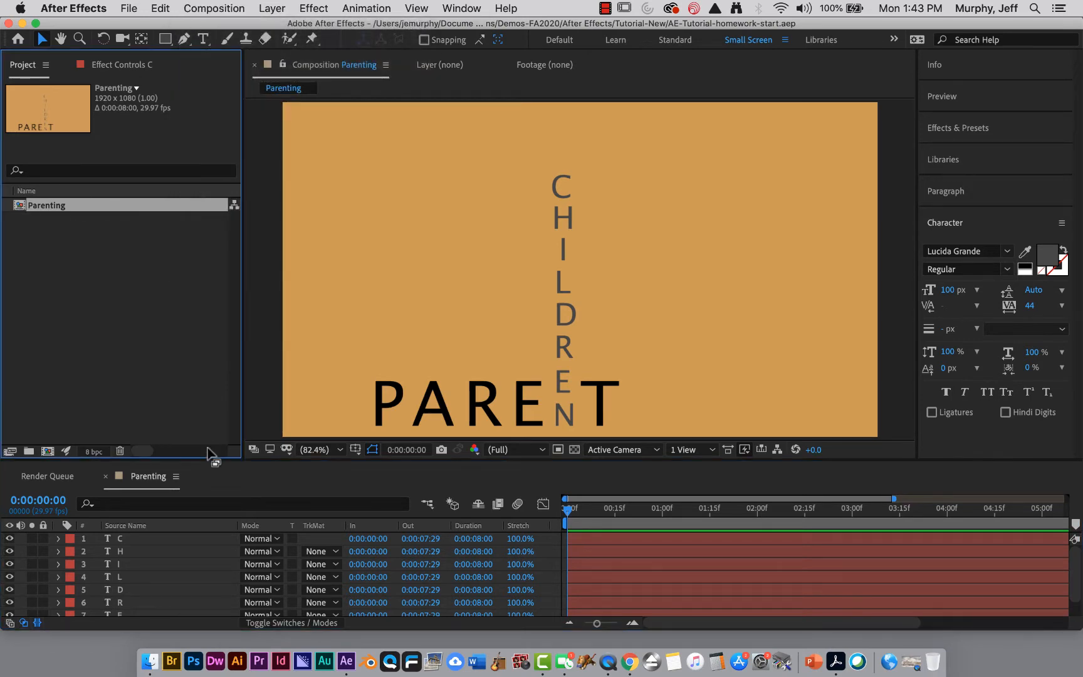
{"action": "left_click", "coordinate": [219, 478]}
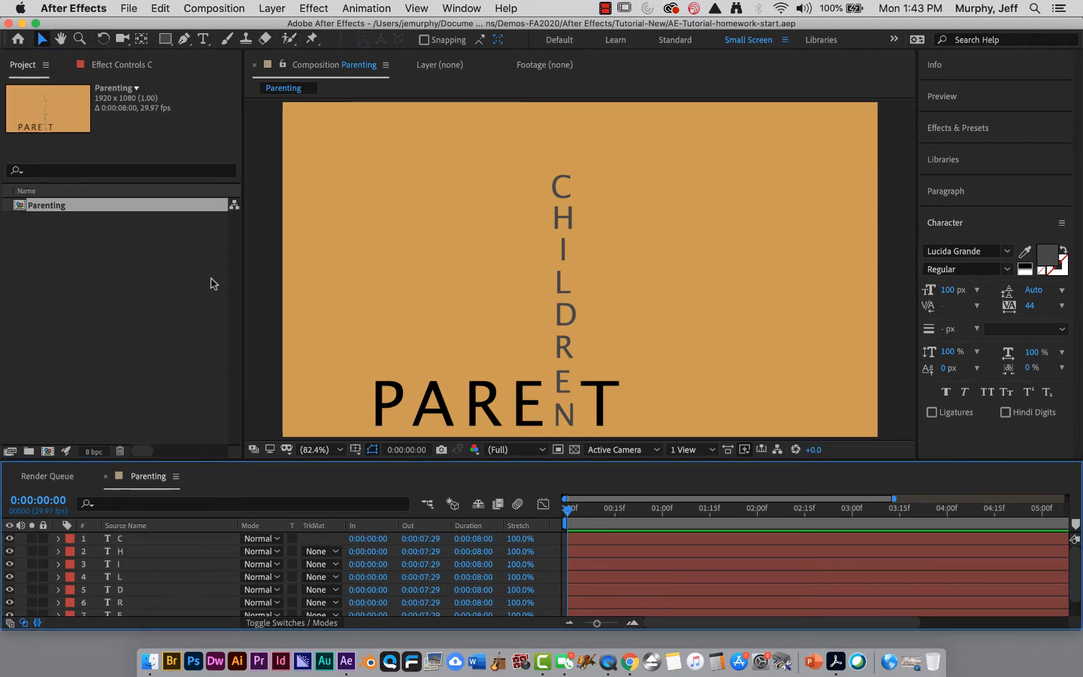
{"action": "left_click", "coordinate": [224, 7]}
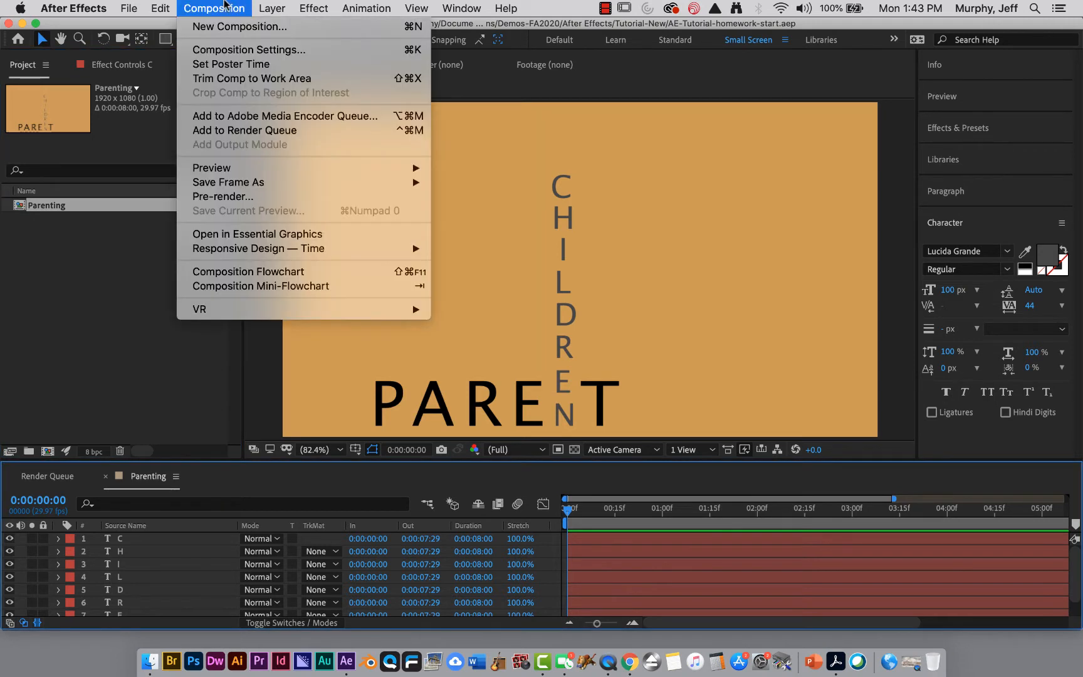
{"action": "left_click", "coordinate": [230, 50]}
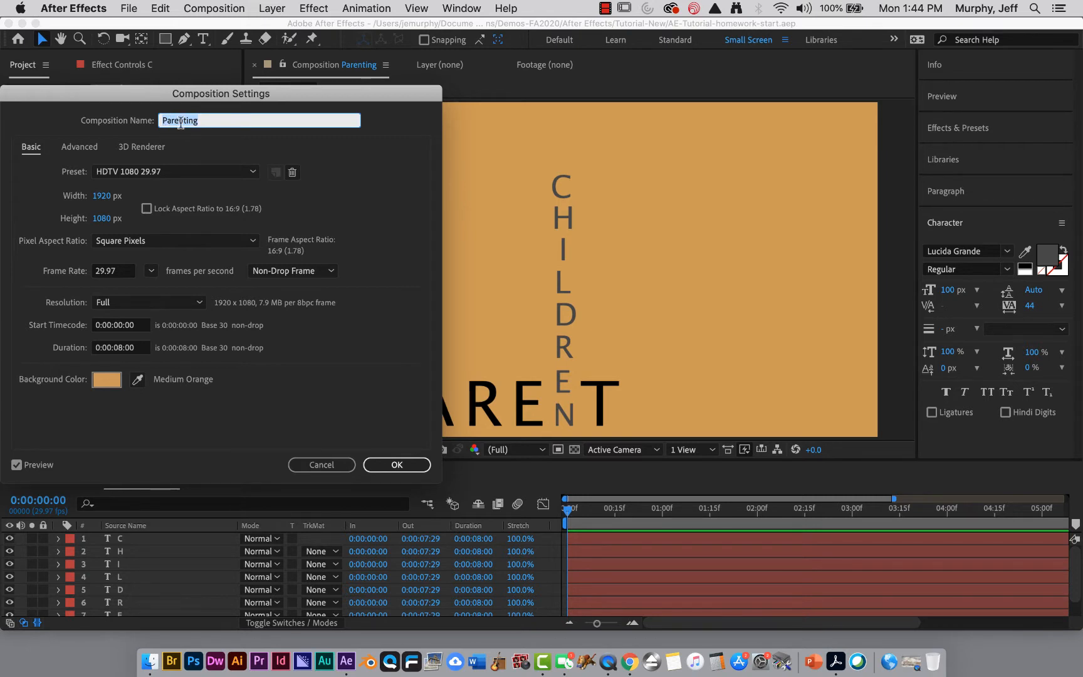
{"action": "left_click", "coordinate": [311, 464]}
{"action": "left_click", "coordinate": [80, 305]}
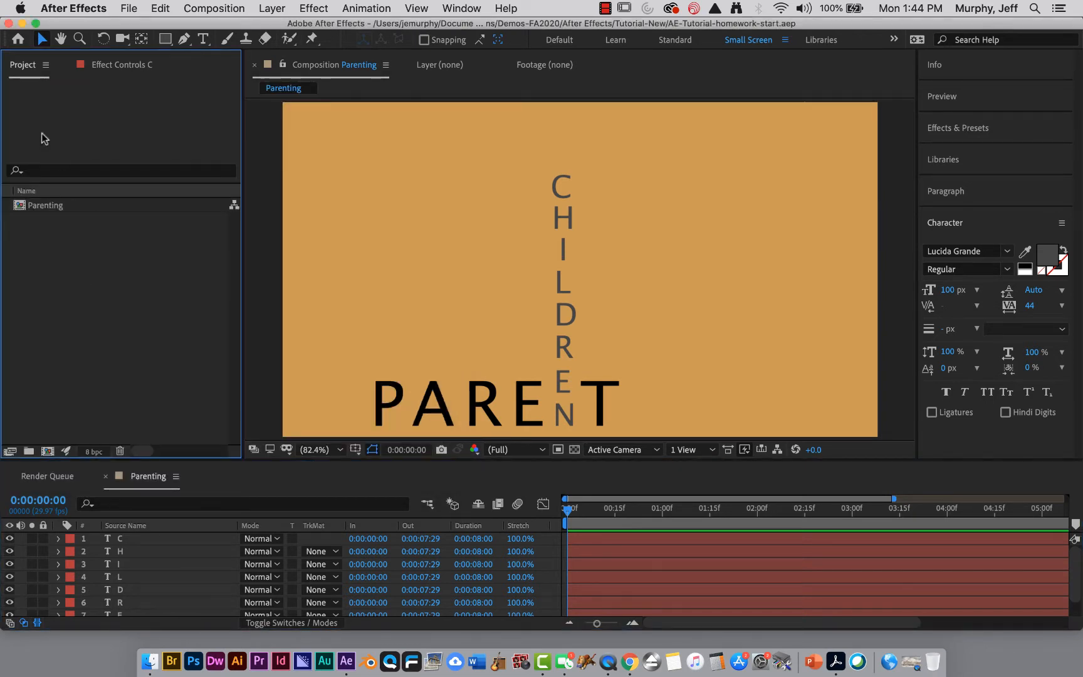
Step: Import landscape.jpg as footage and add it to the Parenting composition as the lowest layer beneath the text
{"action": "left_click", "coordinate": [129, 9]}
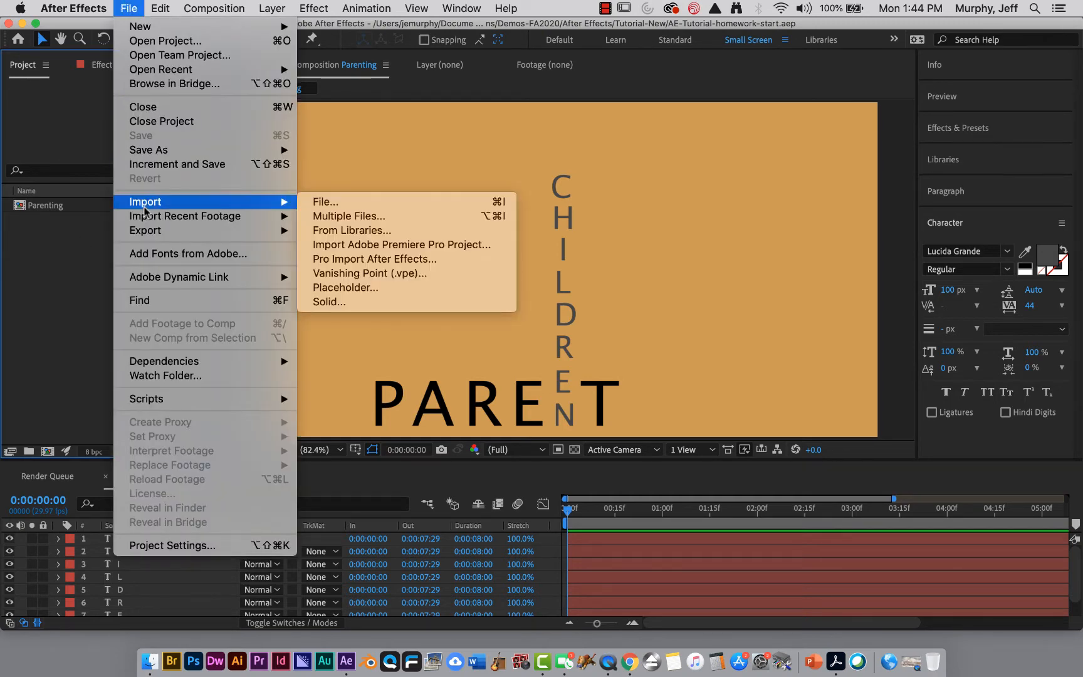
{"action": "left_click", "coordinate": [333, 202]}
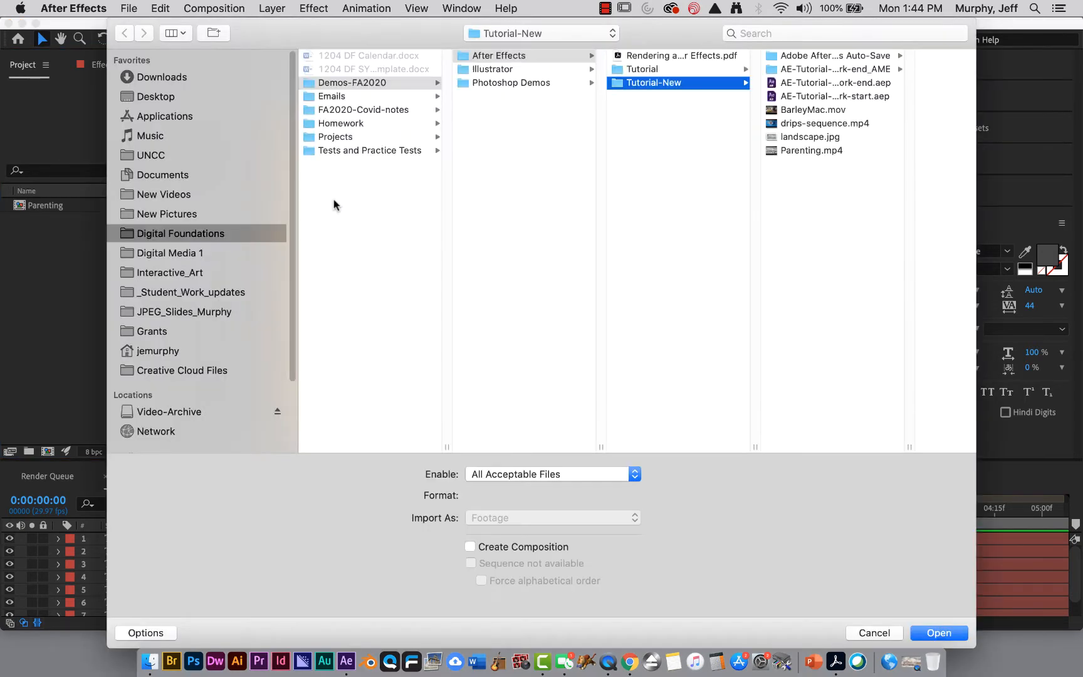
{"action": "left_click", "coordinate": [799, 137]}
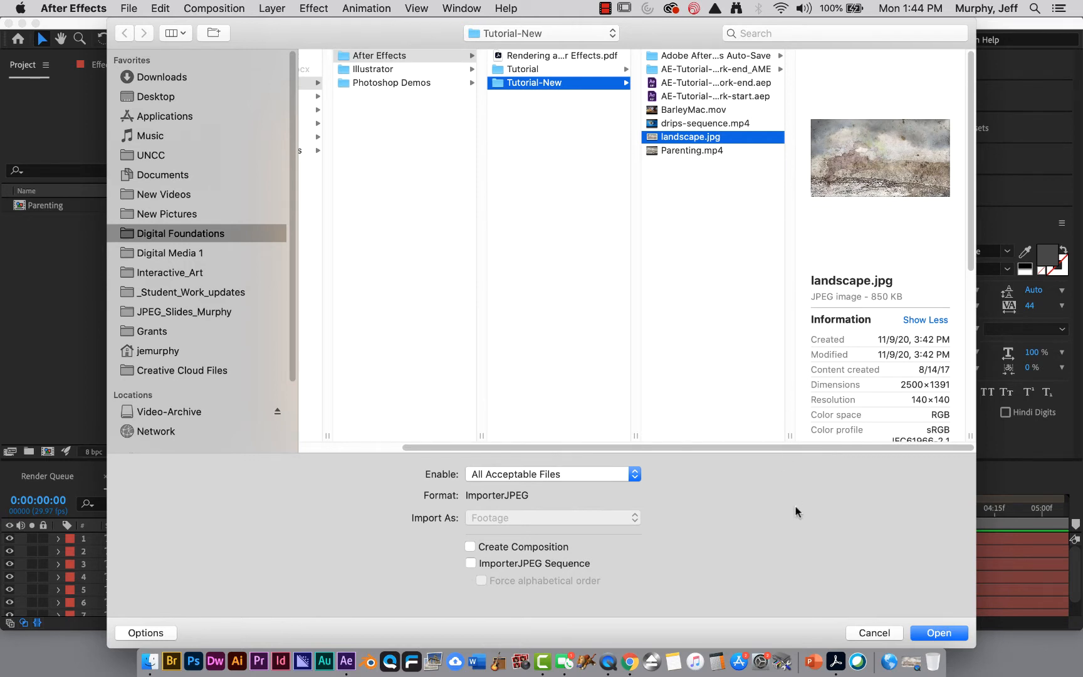
{"action": "left_click", "coordinate": [527, 473]}
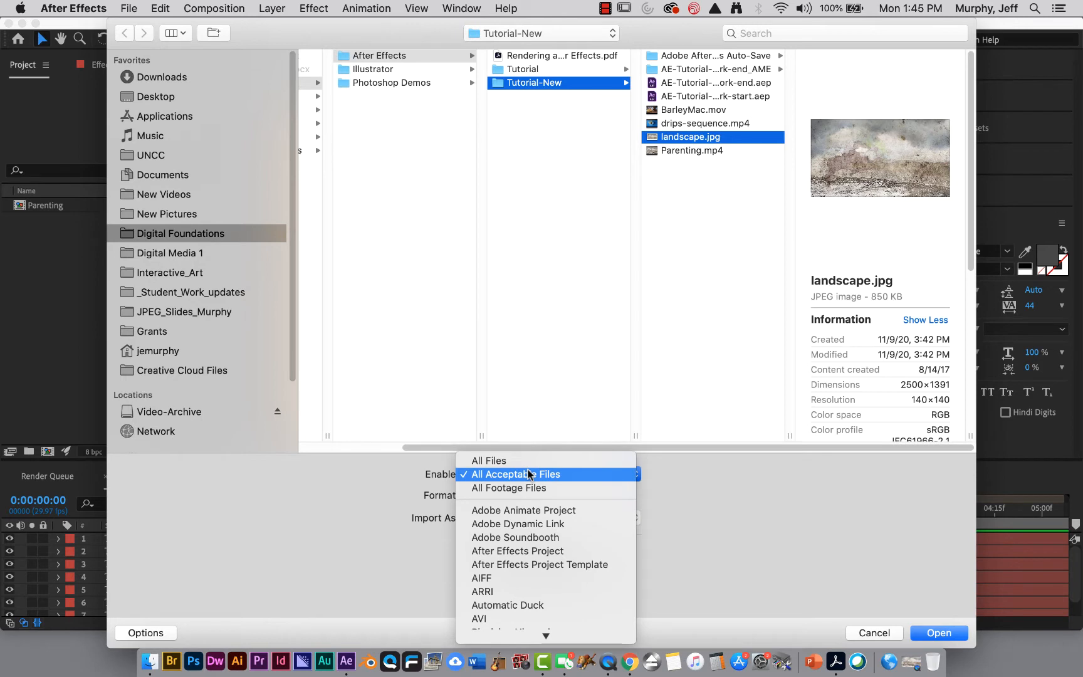
{"action": "left_click", "coordinate": [528, 474]}
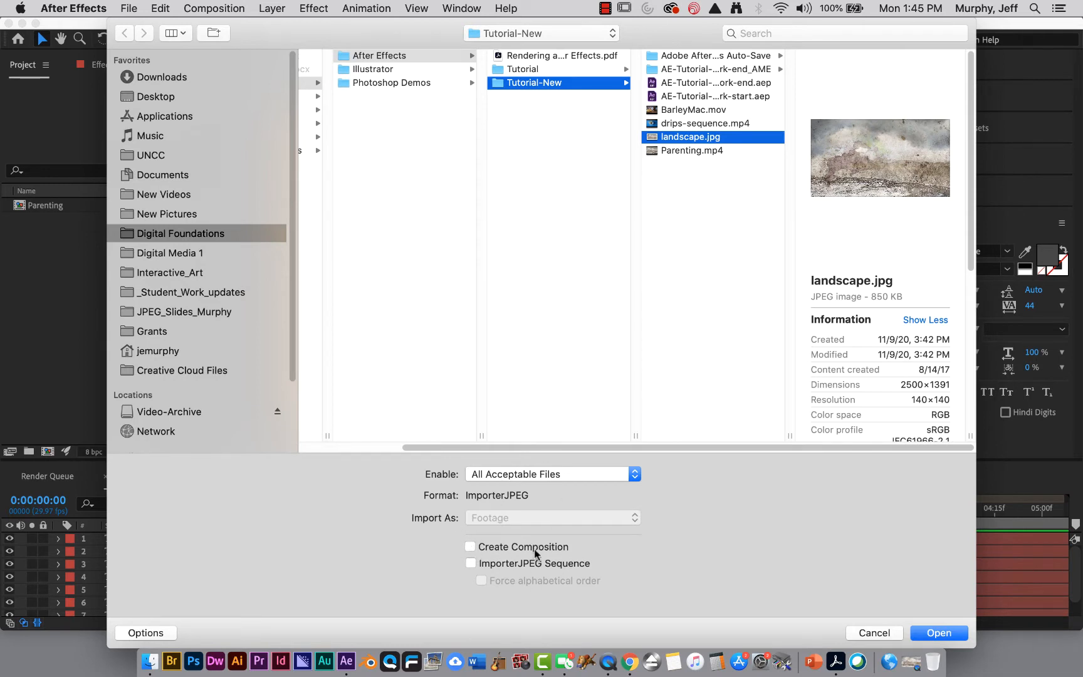
{"action": "left_click", "coordinate": [942, 634]}
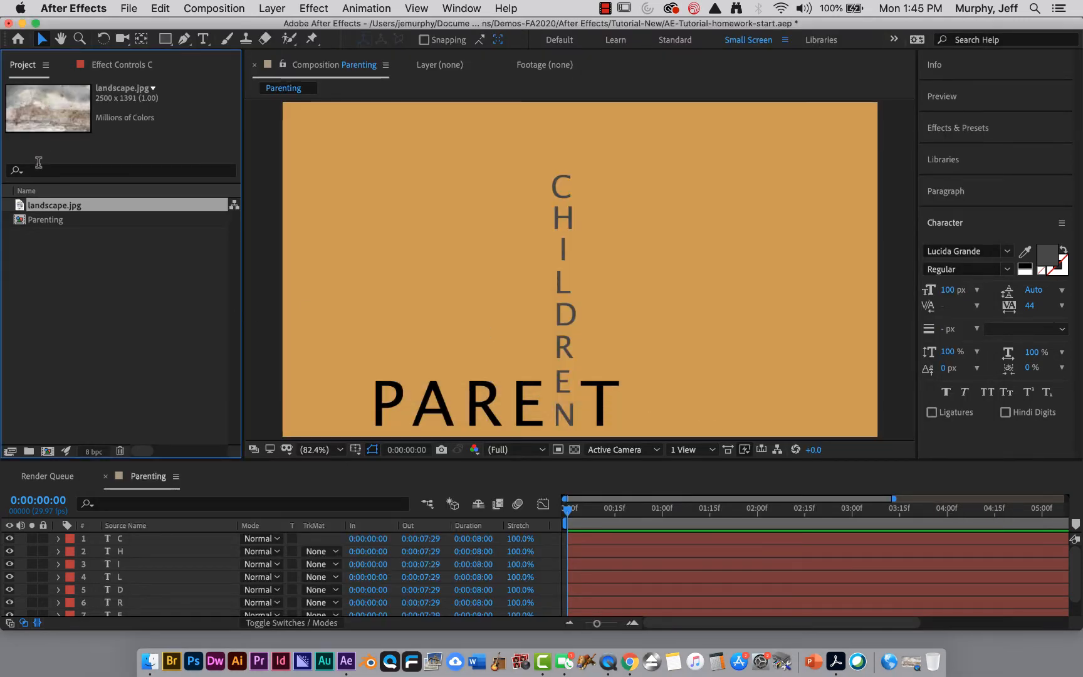
{"action": "left_click_drag", "start_coordinate": [17, 207], "coordinate": [207, 619]}
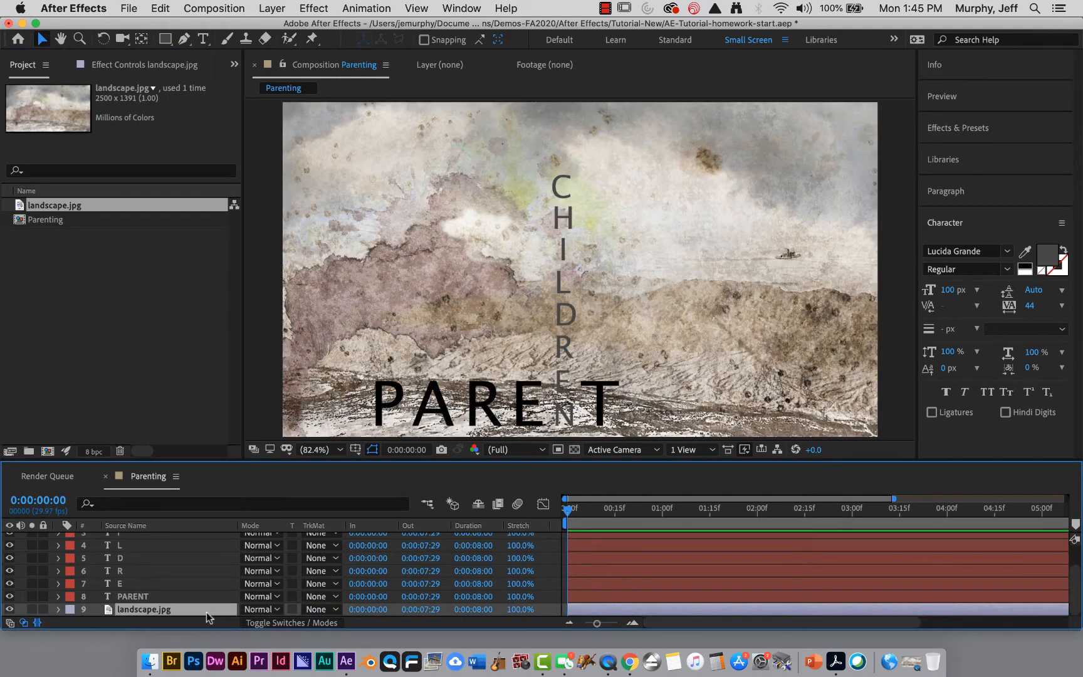
Step: Try scaling the landscape.jpg layer down to slightly larger than the composition frame, and undo the resize
{"action": "key", "text": "comma"}
{"action": "key", "text": "comma"}
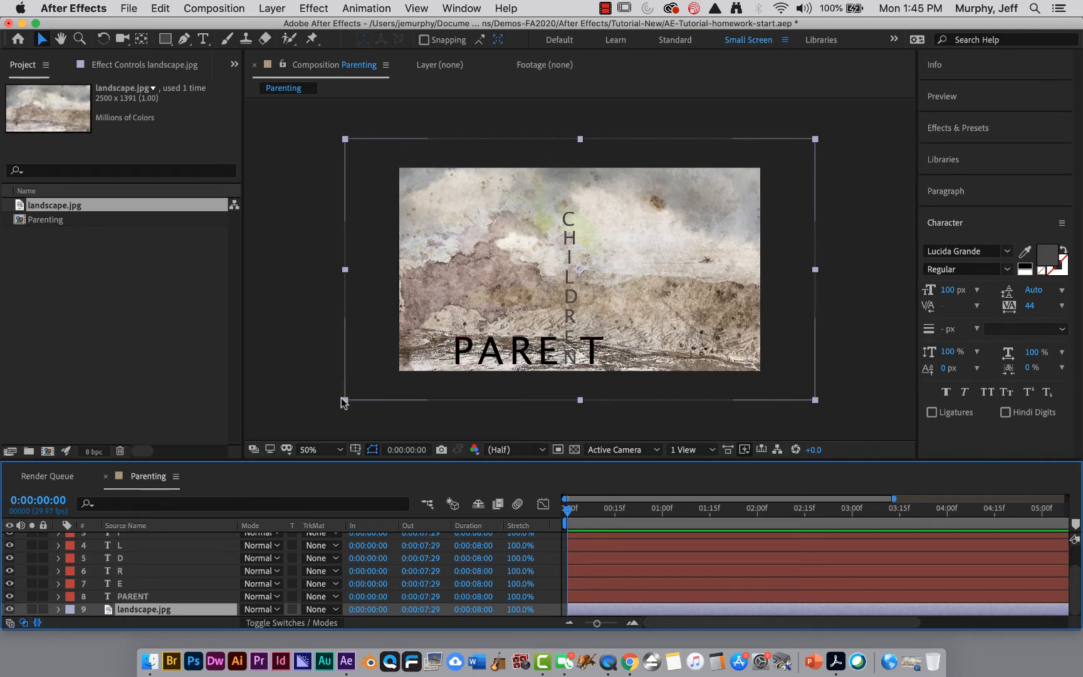
{"action": "left_click_drag", "start_coordinate": [345, 399], "coordinate": [353, 377]}
{"action": "key", "text": "super+alt+f"}
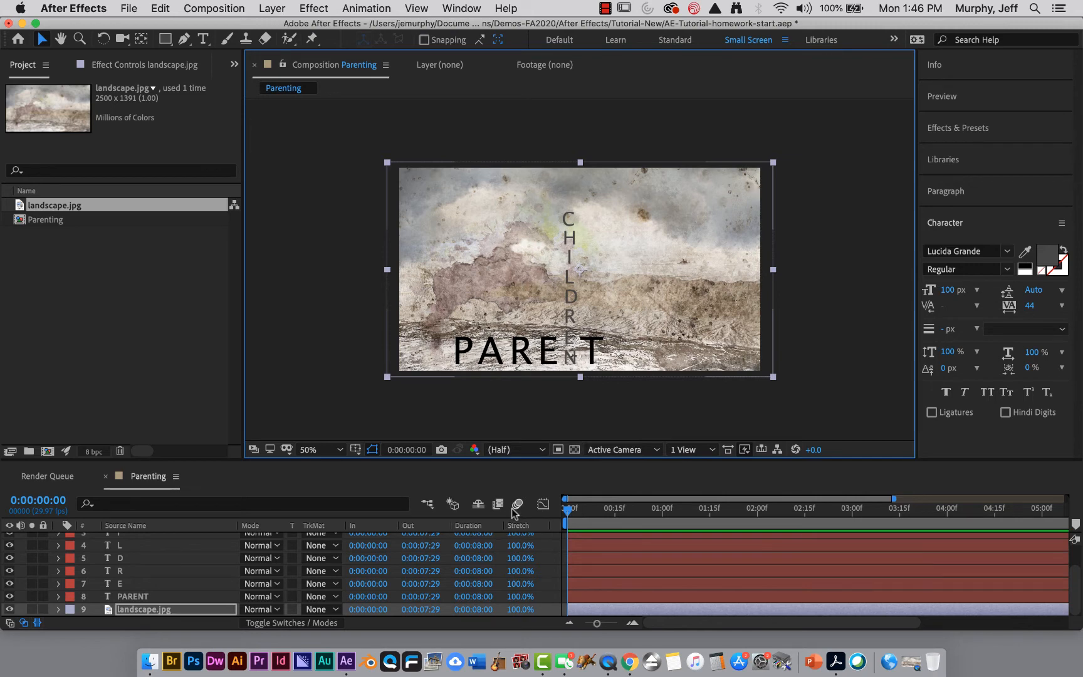
{"action": "key", "text": "super+z"}
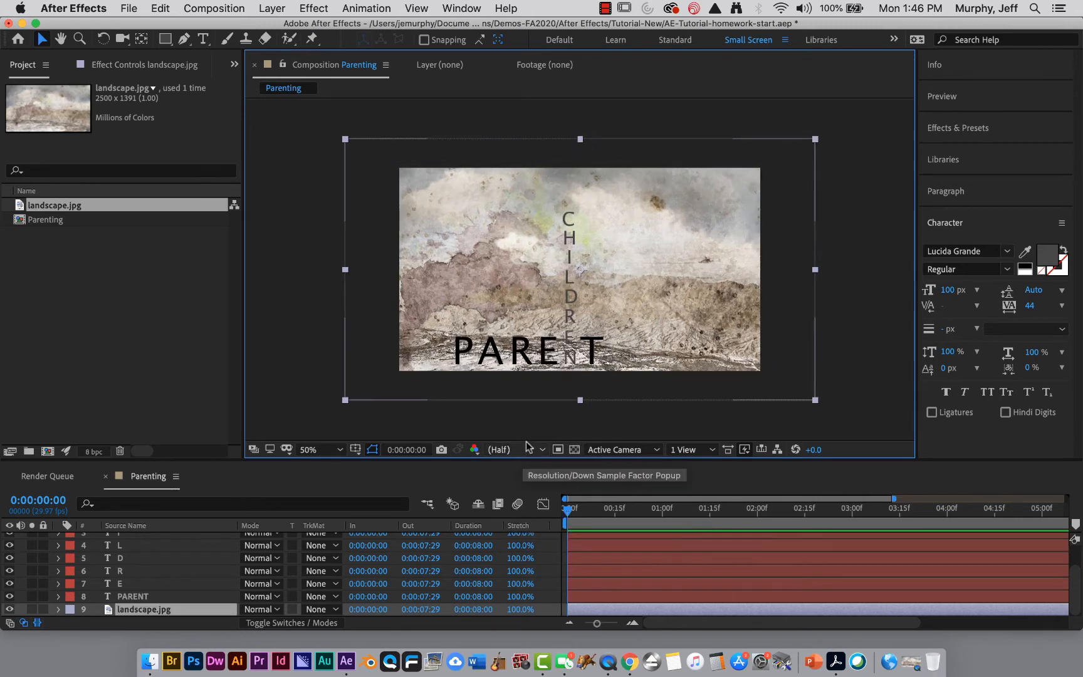
Step: Shift the landscape.jpg layer left until its right edge sits just outside the composition frame, and deselect it
{"action": "left_click_drag", "start_coordinate": [353, 303], "coordinate": [304, 300]}
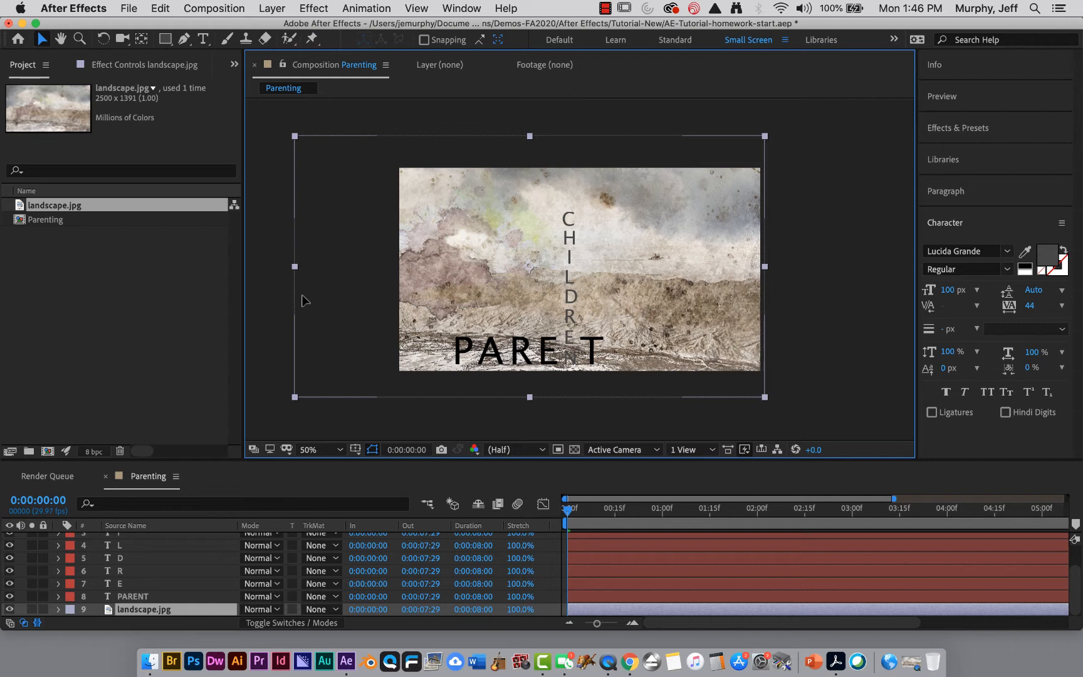
{"action": "key", "text": "Return"}
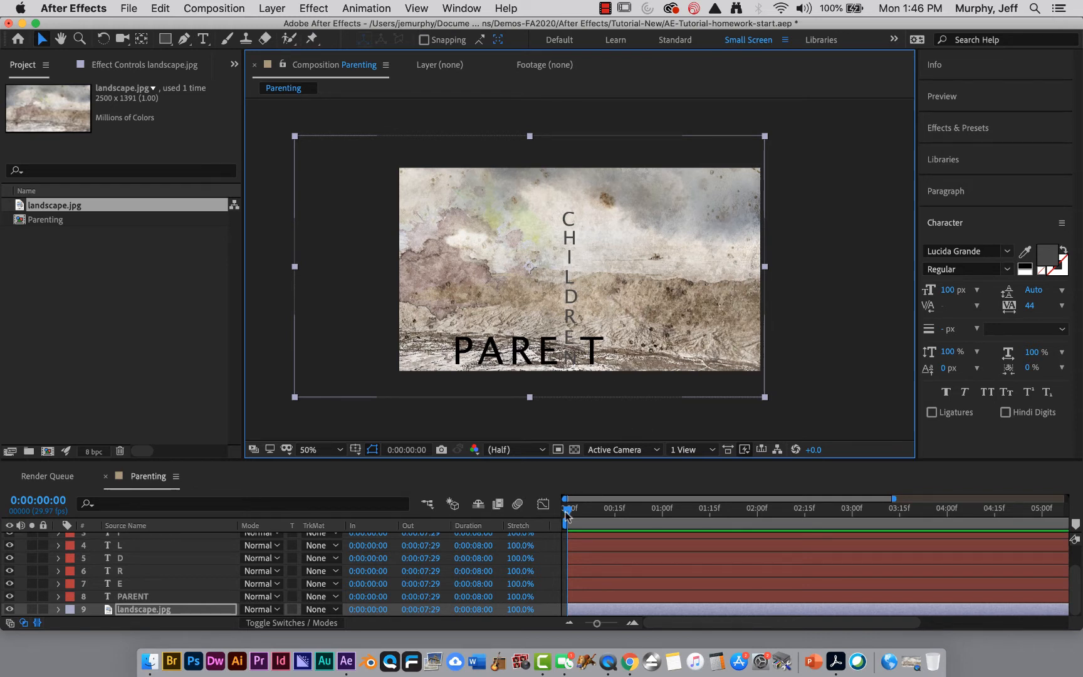
{"action": "left_click", "coordinate": [586, 414]}
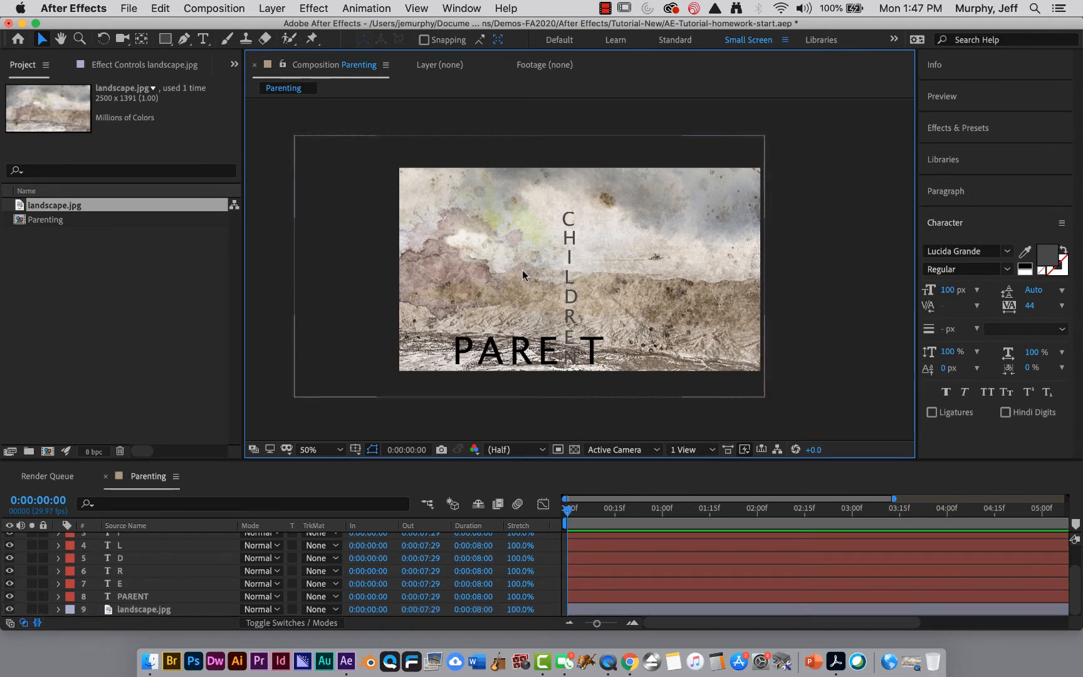
{"action": "left_click", "coordinate": [566, 511]}
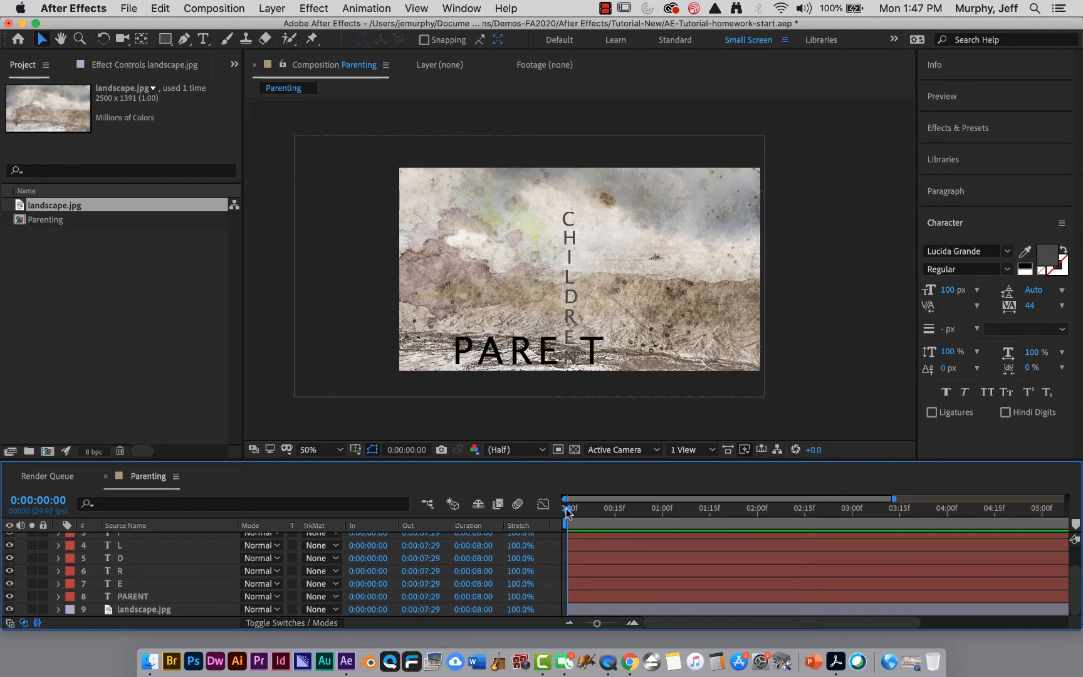
Step: Fit the whole composition in its viewer and enlarge the timeline area to show all nine layers
{"action": "left_click", "coordinate": [323, 449]}
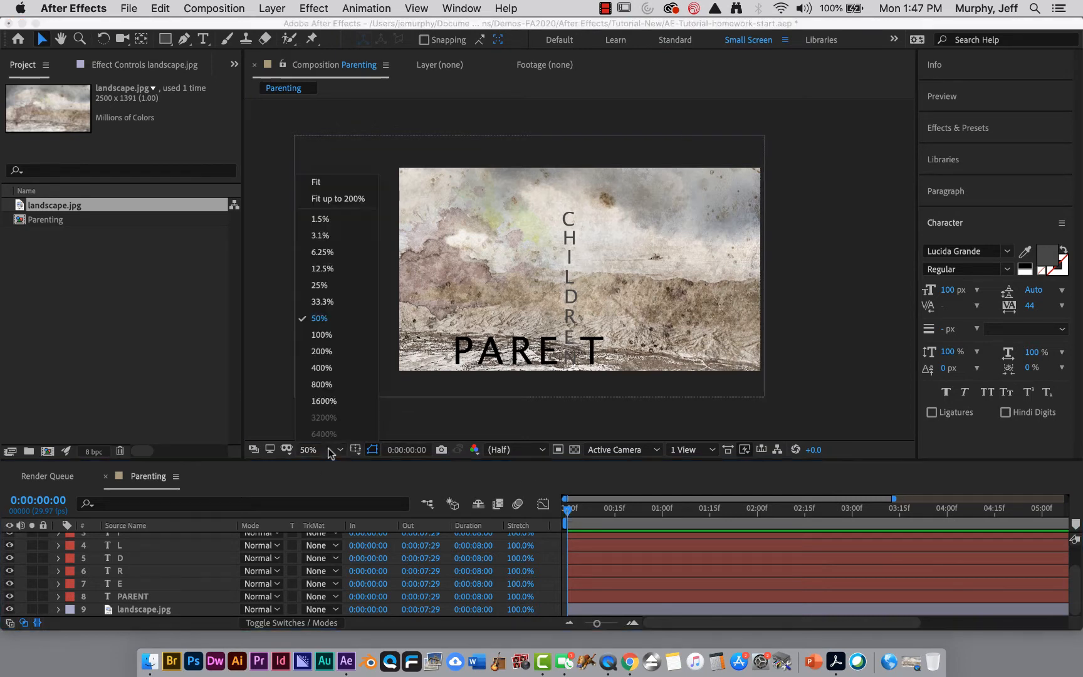
{"action": "left_click", "coordinate": [316, 182]}
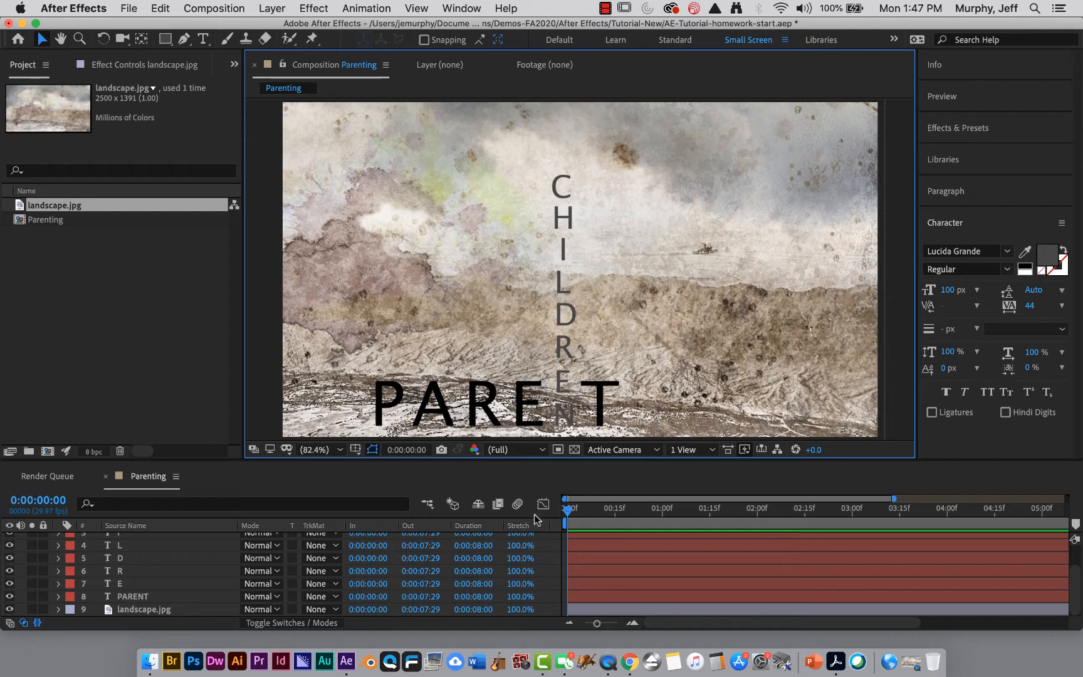
{"action": "left_click_drag", "start_coordinate": [544, 460], "coordinate": [551, 417]}
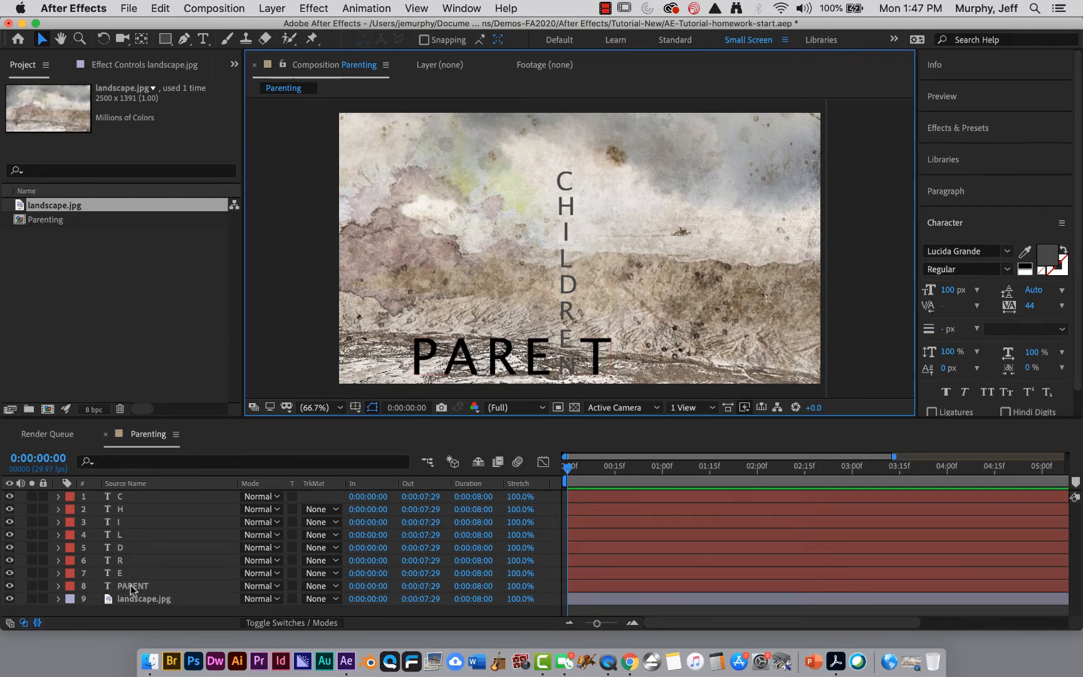
Step: Examine the Transform properties of the PARENT text layer, from Anchor Point to Opacity, and collapse the layer again
{"action": "left_click", "coordinate": [164, 586]}
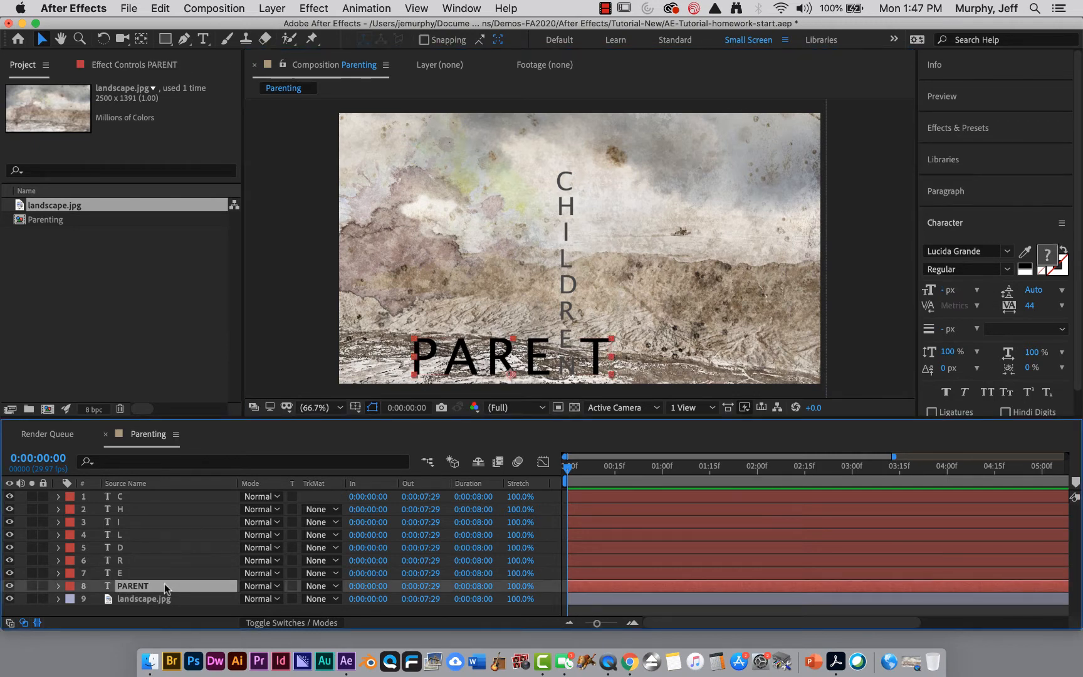
{"action": "left_click", "coordinate": [59, 586]}
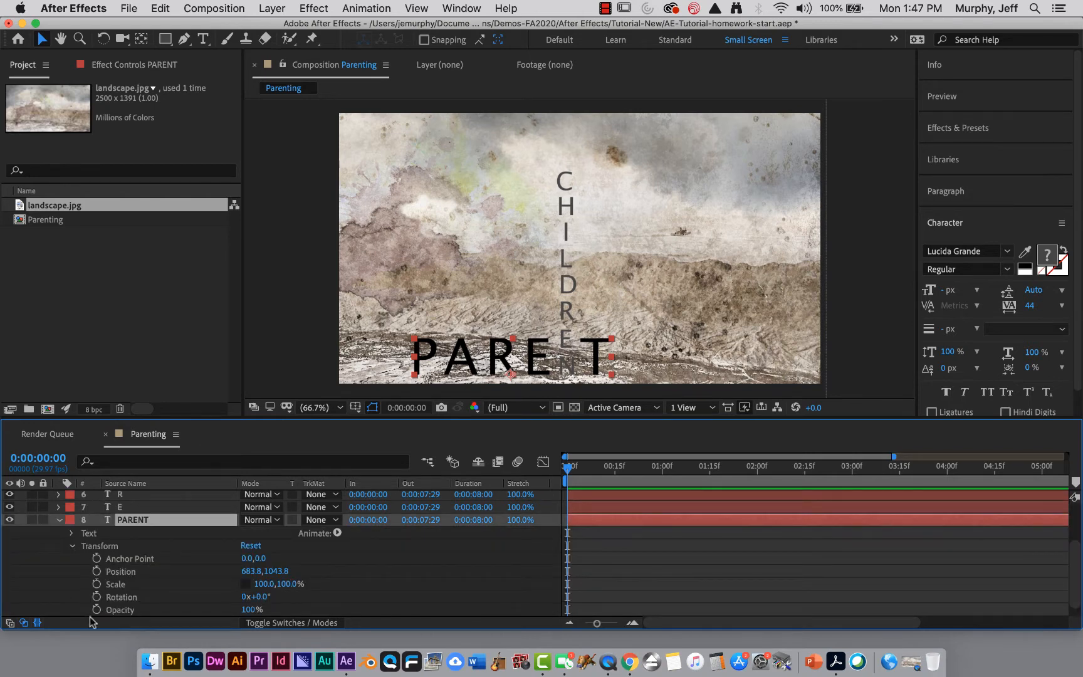
{"action": "left_click", "coordinate": [72, 546]}
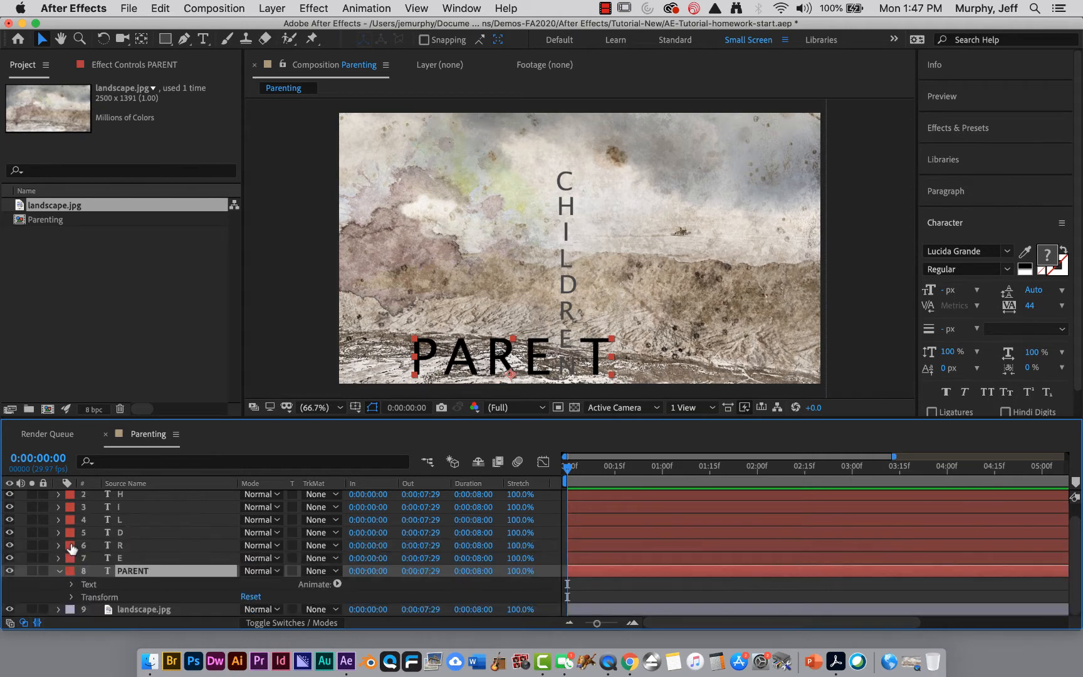
{"action": "left_click", "coordinate": [72, 600]}
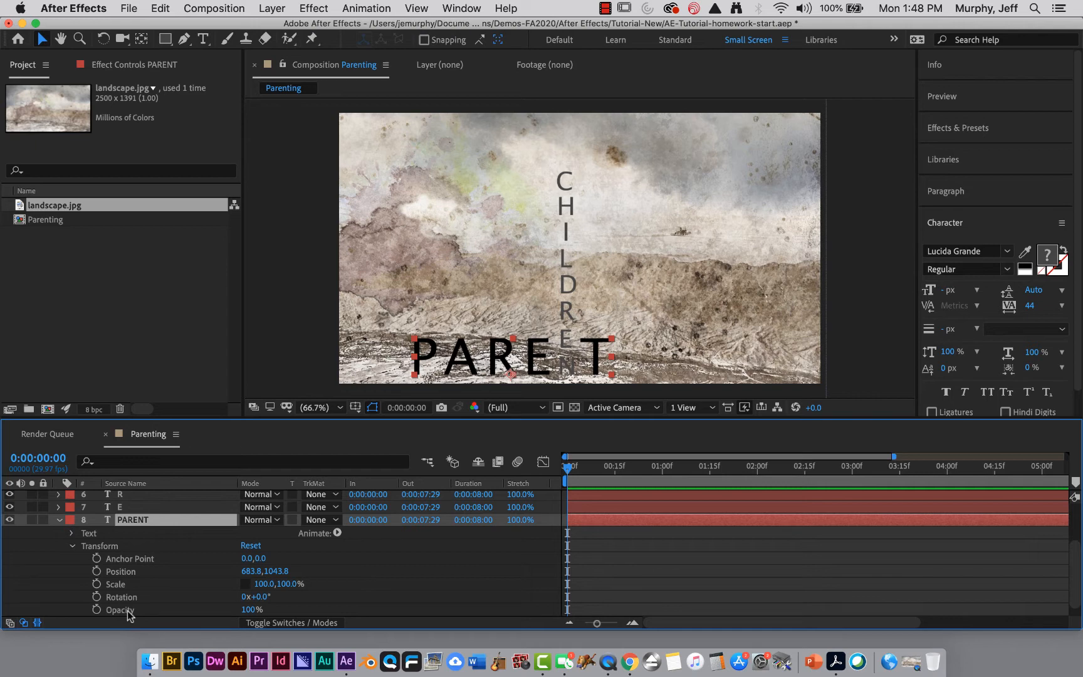
{"action": "left_click", "coordinate": [73, 546]}
{"action": "left_click", "coordinate": [72, 597]}
{"action": "left_click", "coordinate": [59, 520]}
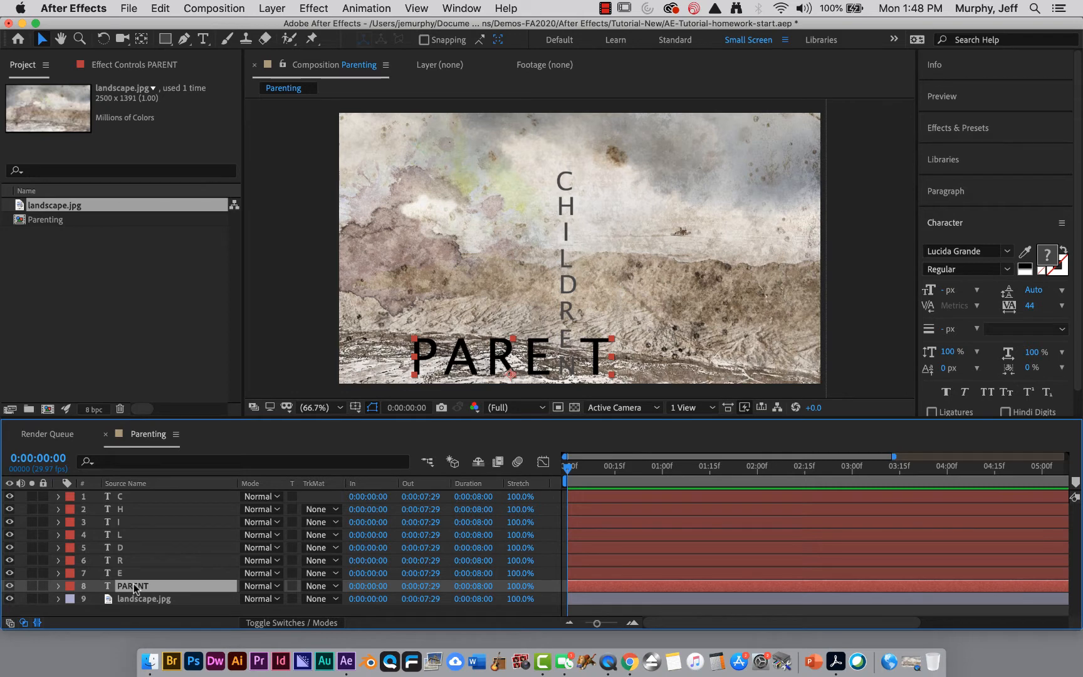
Step: Reveal and hide only the Position property, first for the PARENT layer and again for PARENT, E and R together
{"action": "key", "text": "p"}
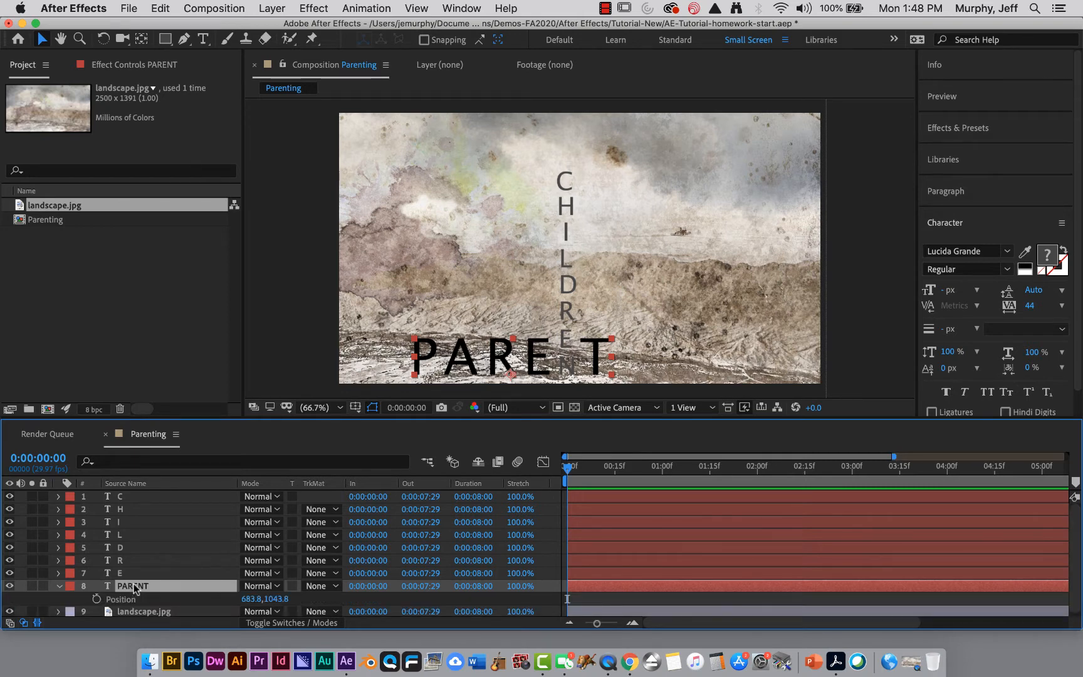
{"action": "key", "text": "p"}
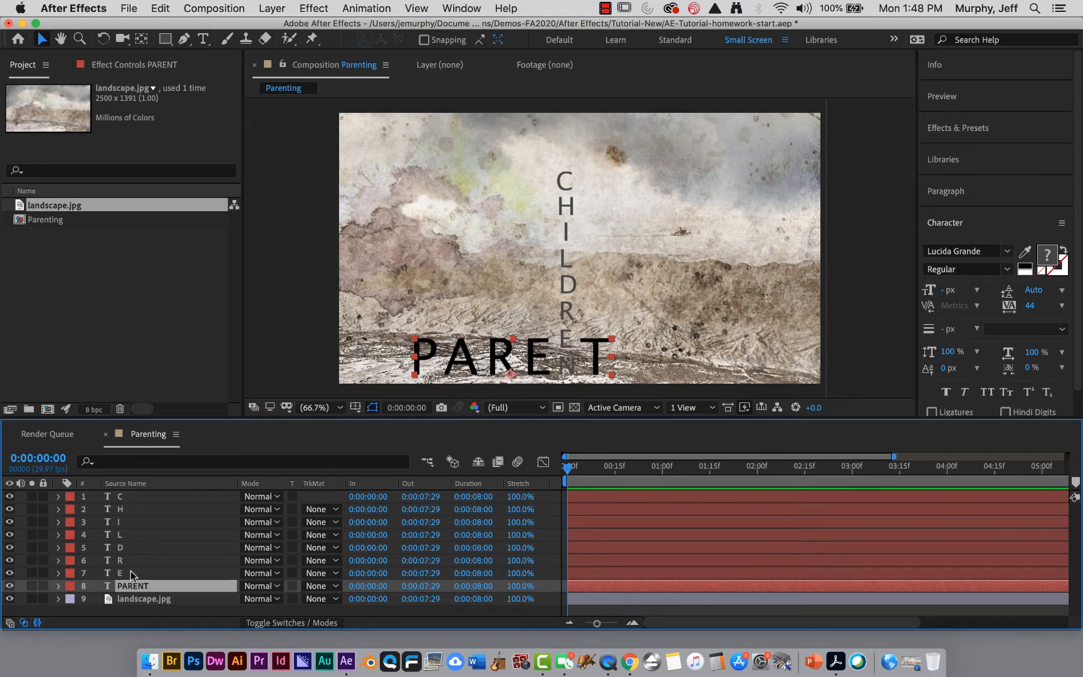
{"action": "left_click", "coordinate": [130, 573], "text": "shift"}
{"action": "left_click", "coordinate": [130, 560], "text": "shift"}
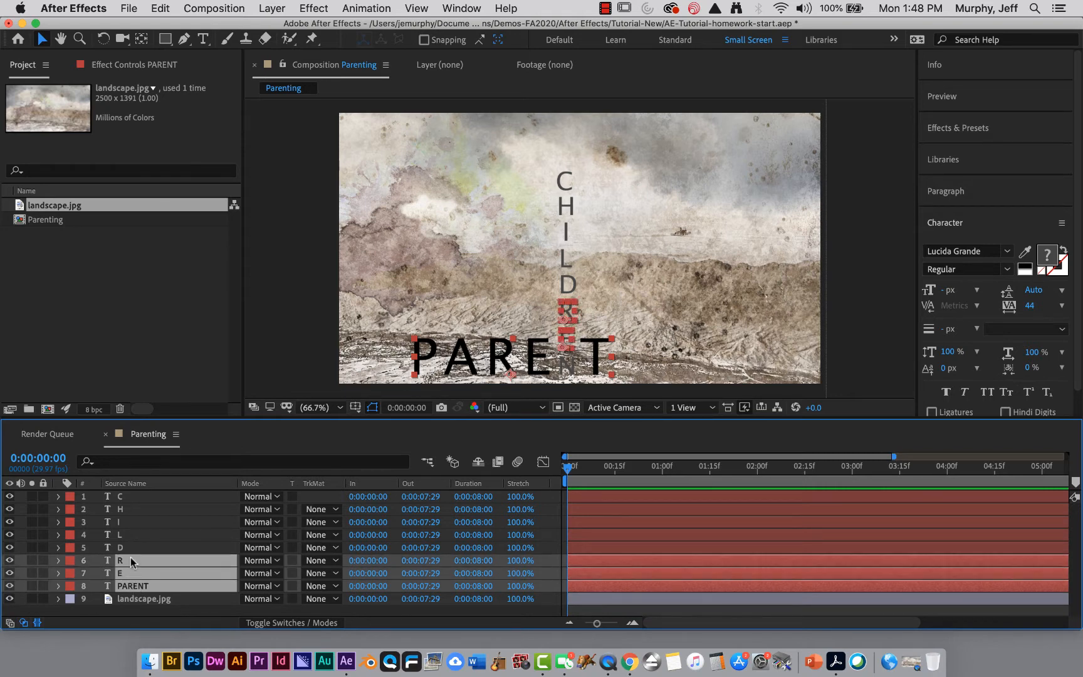
{"action": "key", "text": "p"}
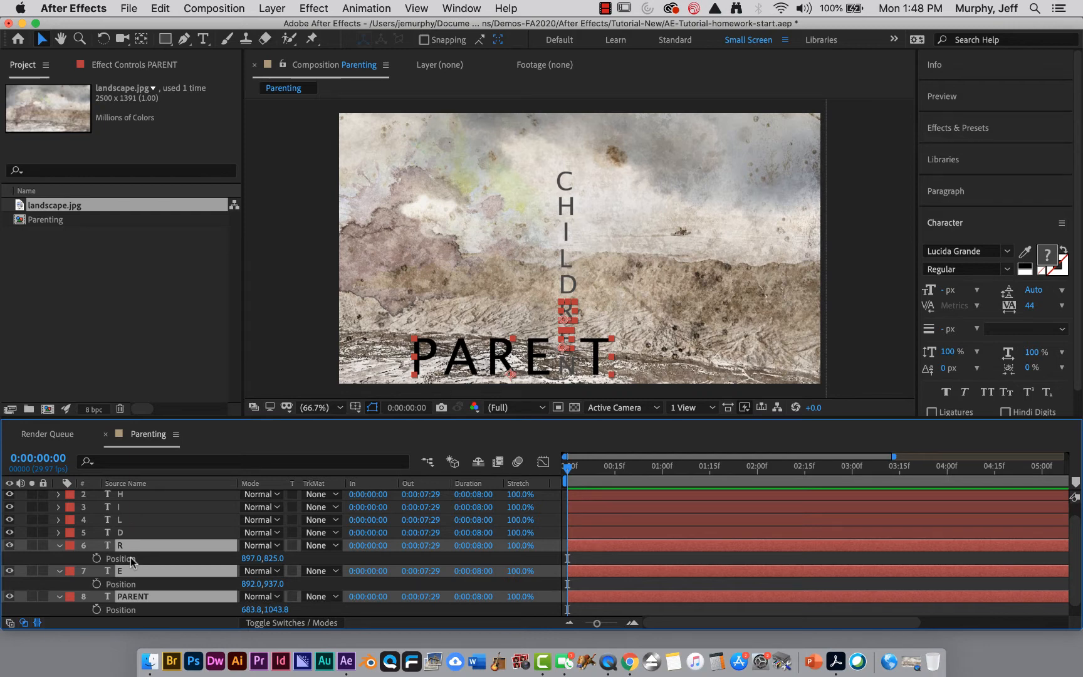
{"action": "key", "text": "p"}
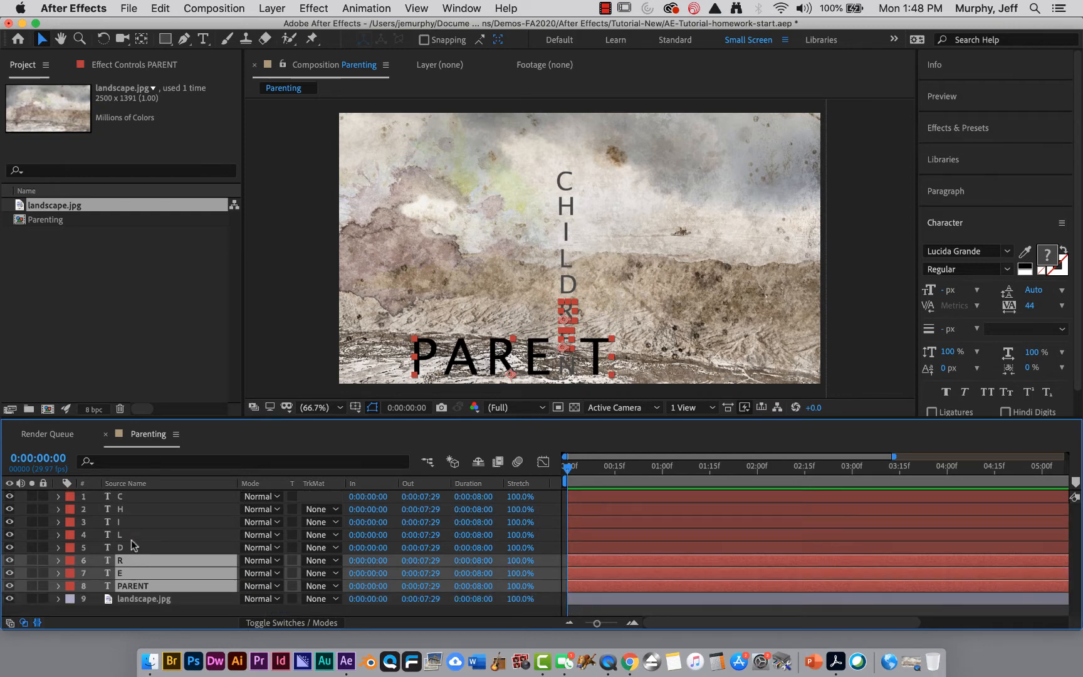
Step: Examine the Transform properties of the L text layer, down to Opacity, and collapse the layer again
{"action": "left_click", "coordinate": [133, 531]}
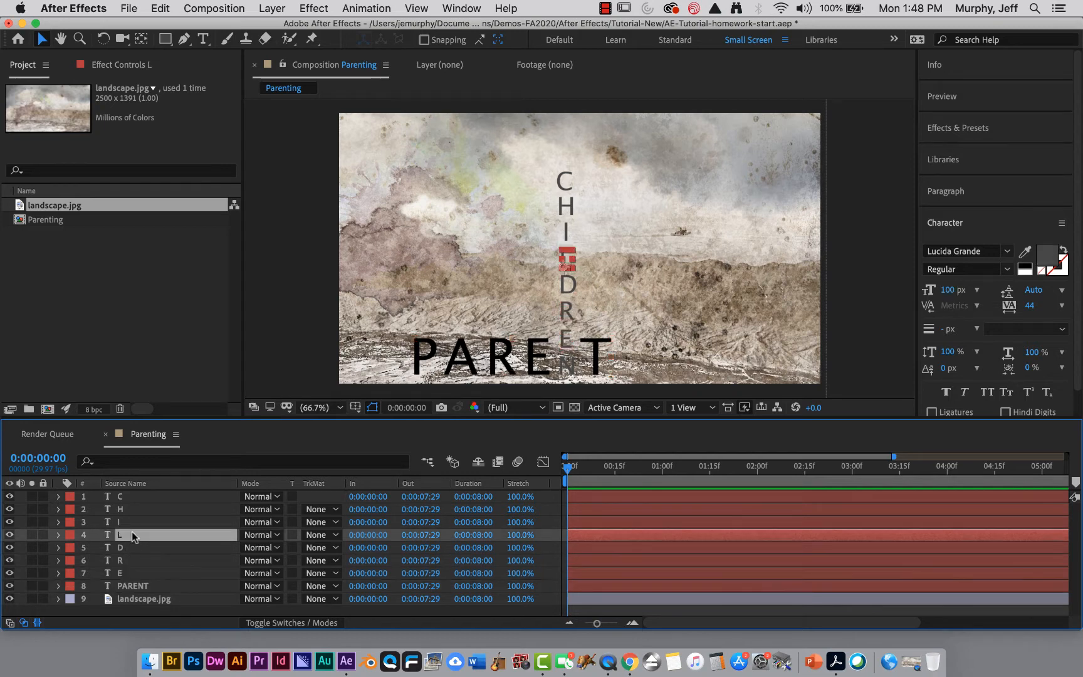
{"action": "left_click", "coordinate": [57, 534]}
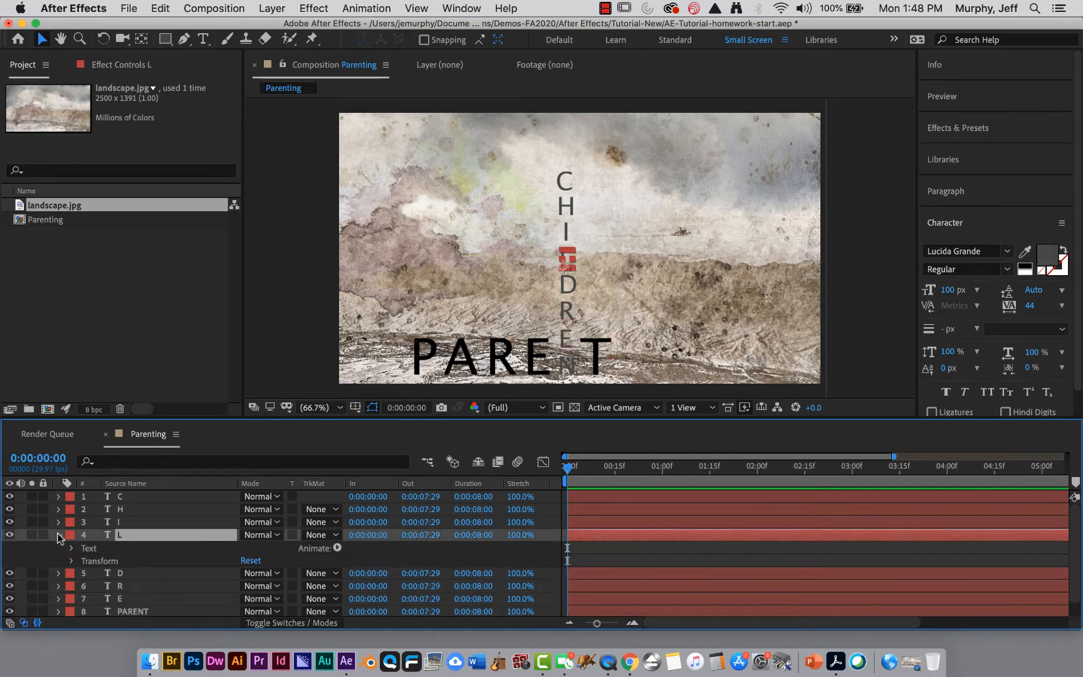
{"action": "left_click", "coordinate": [70, 560]}
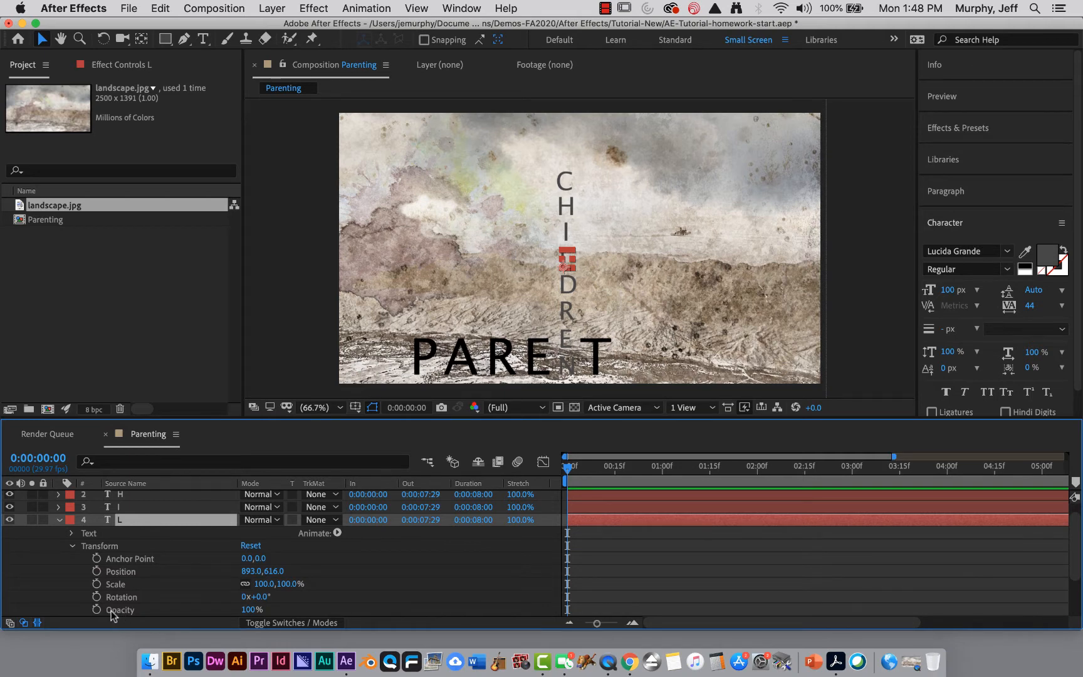
{"action": "left_click", "coordinate": [58, 520]}
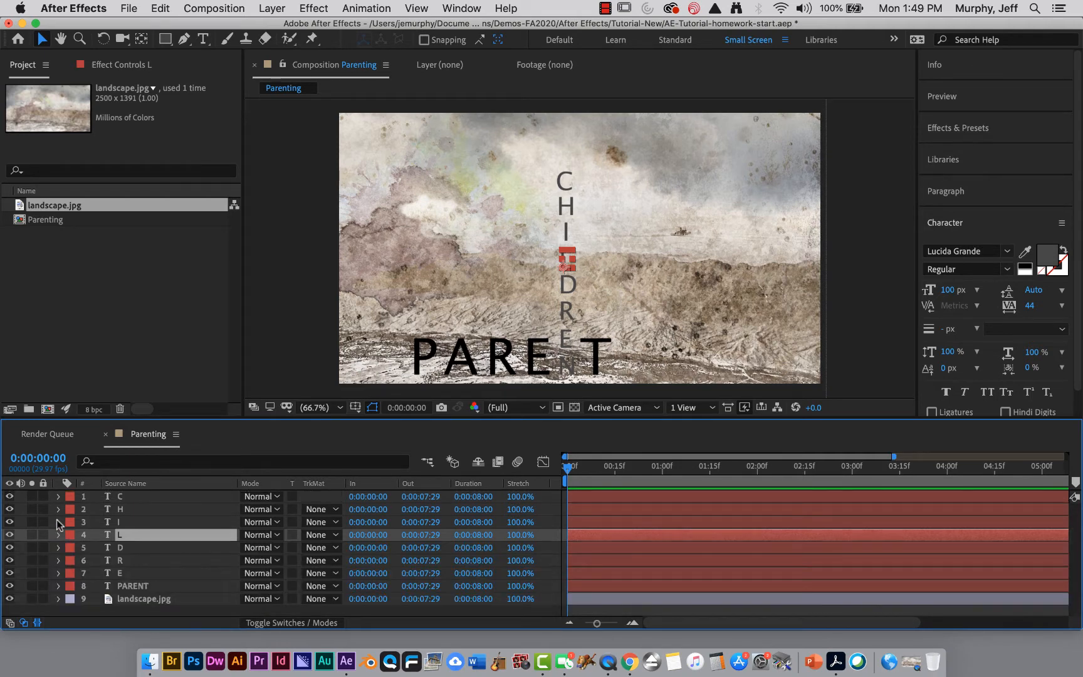
Step: Reveal and hide only the Opacity property of the L layer, repeating it three times
{"action": "key", "text": "t"}
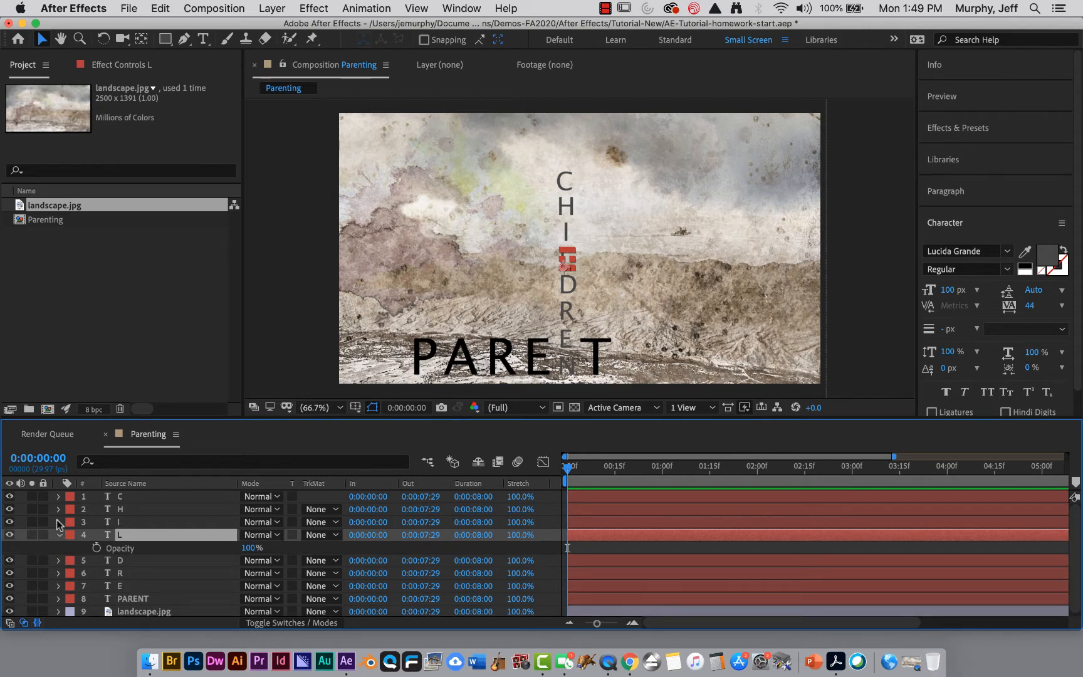
{"action": "key", "text": "t"}
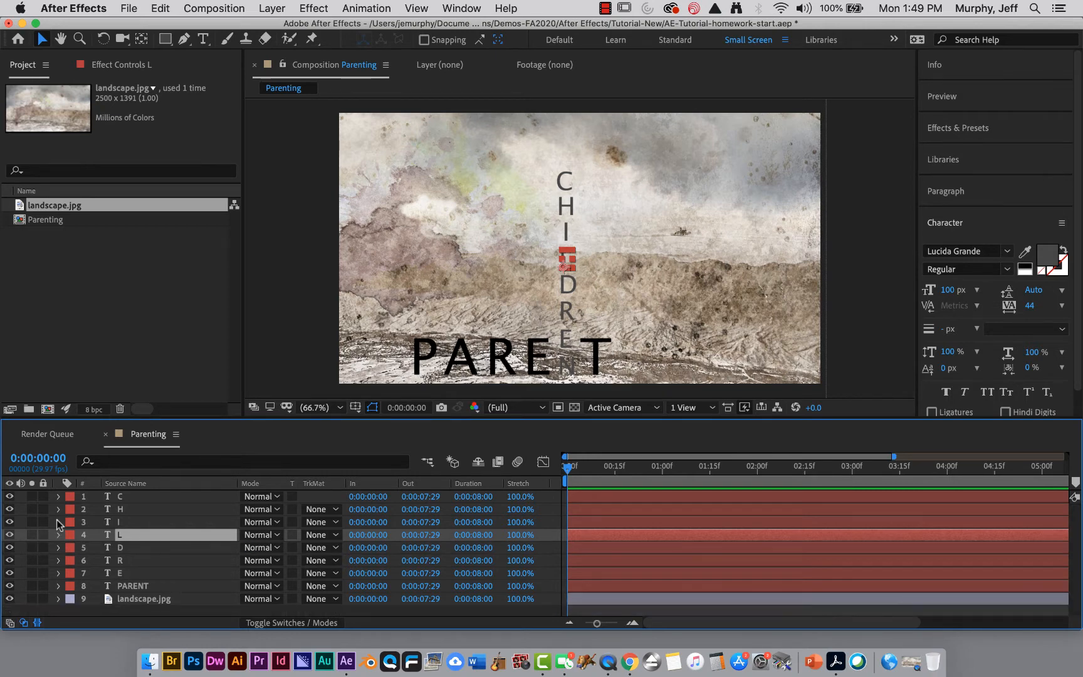
{"action": "key", "text": "t"}
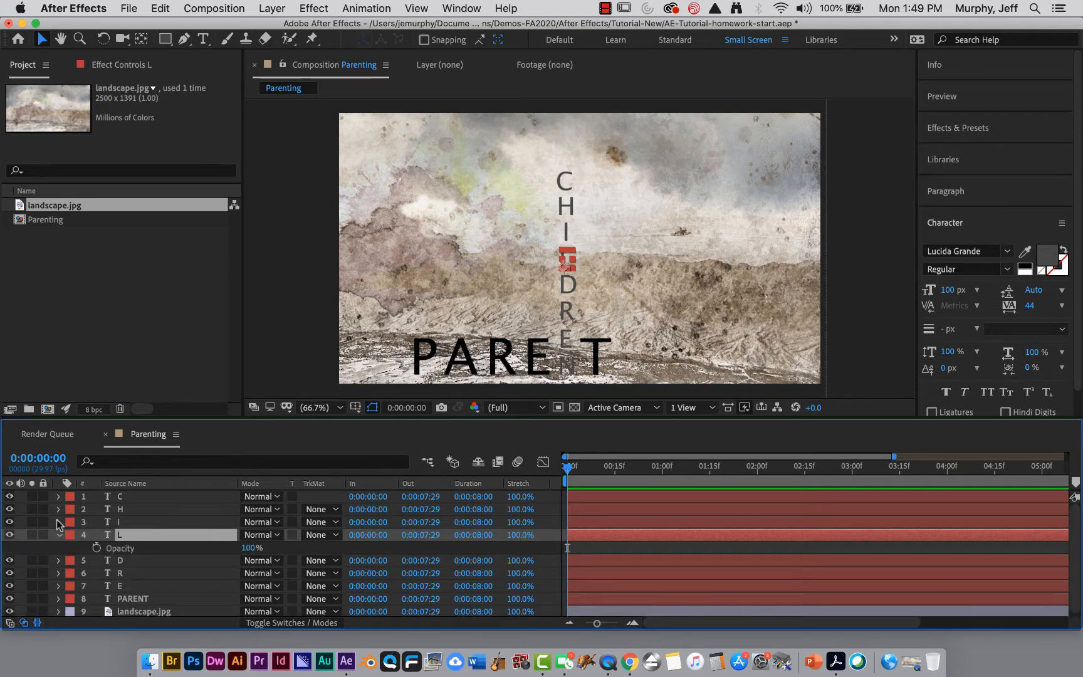
{"action": "key", "text": "t"}
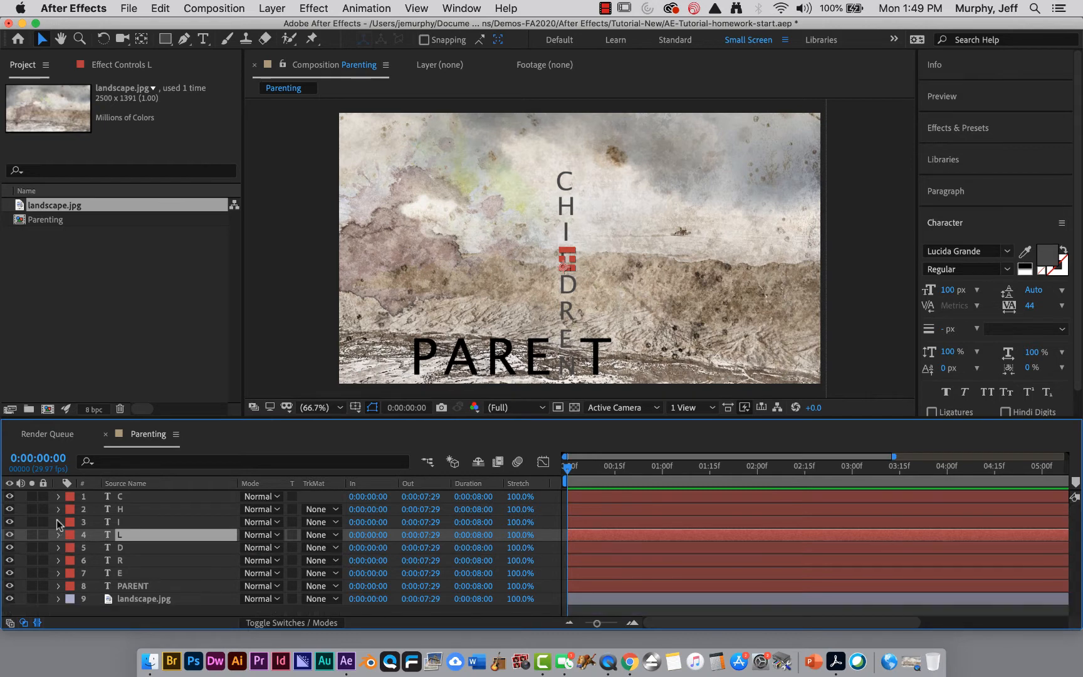
{"action": "key", "text": "t"}
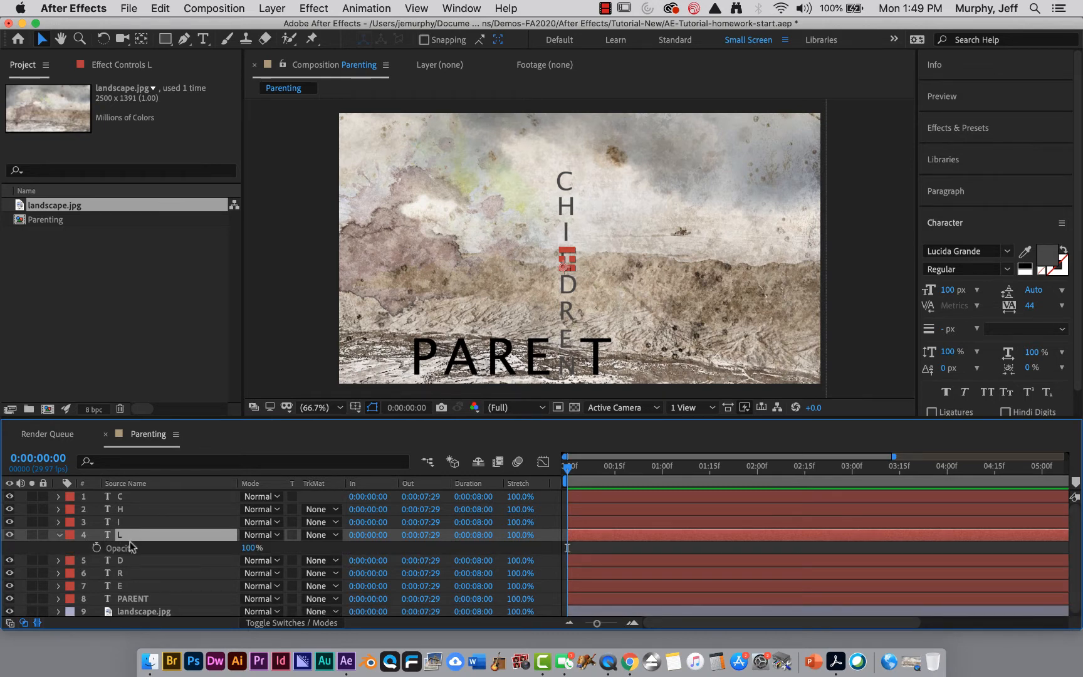
{"action": "key", "text": "t"}
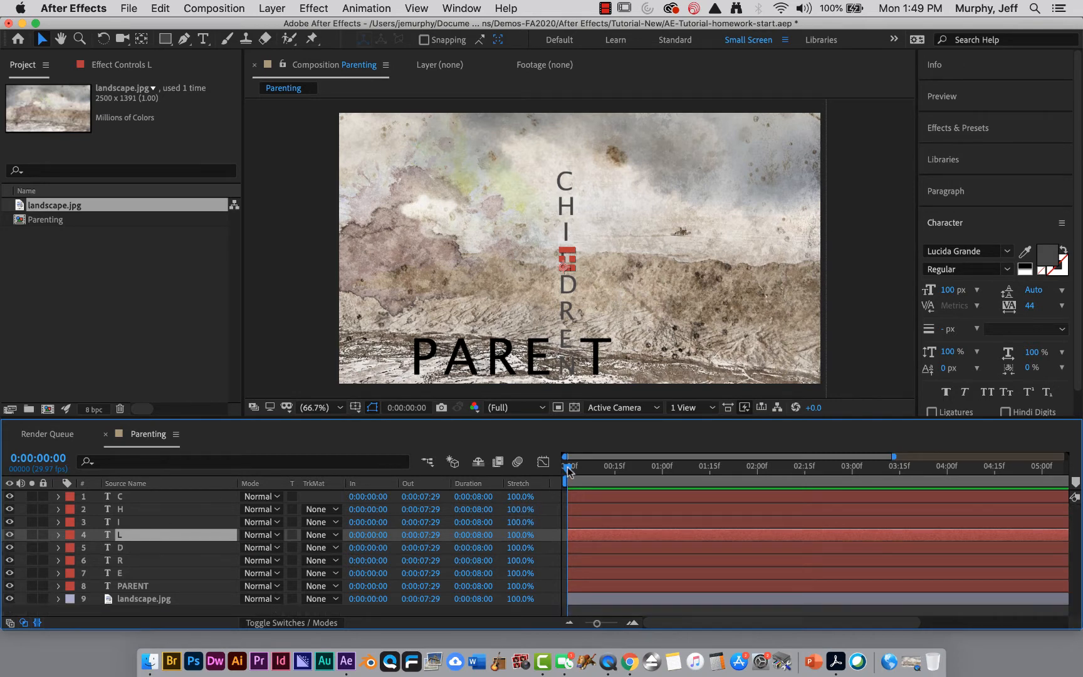
Step: Deselect all layers and scrub the current time to 0:00:01:26, back to 0:00:01:01 and to the start of the composition
{"action": "left_click_drag", "start_coordinate": [568, 471], "coordinate": [544, 488]}
{"action": "left_click", "coordinate": [188, 496]}
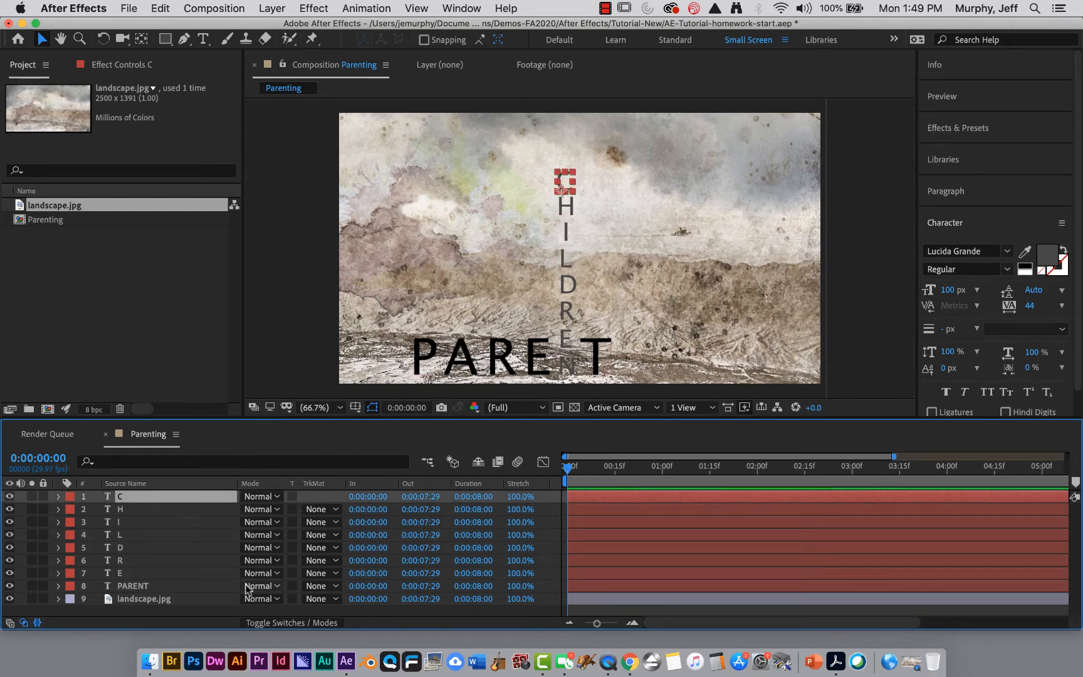
{"action": "left_click", "coordinate": [189, 611]}
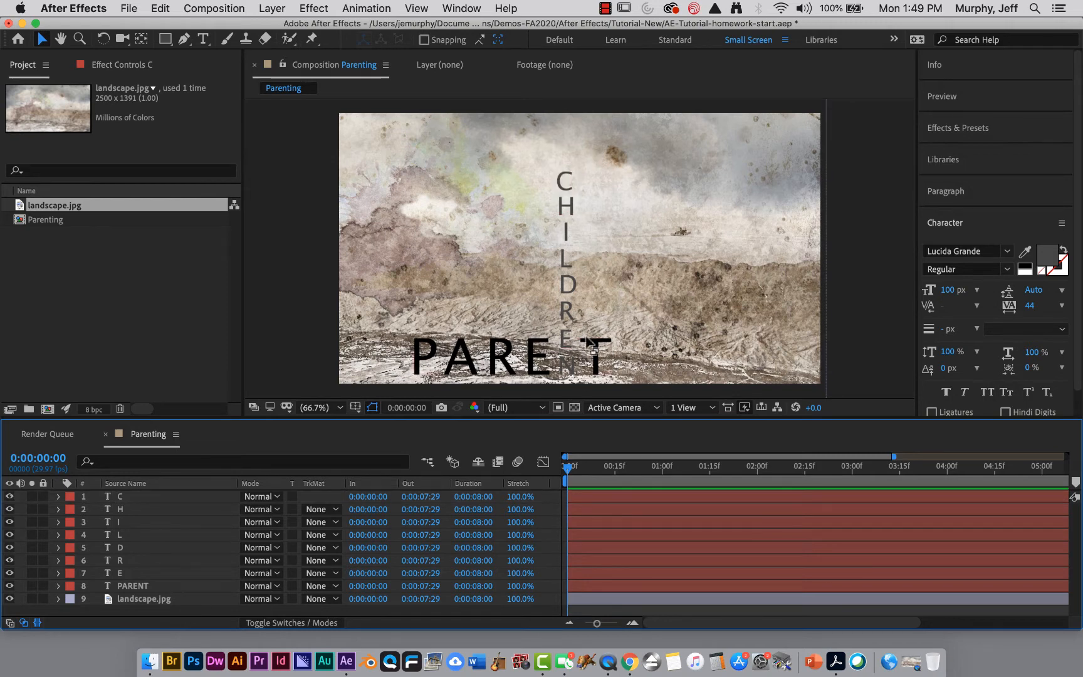
{"action": "left_click_drag", "start_coordinate": [567, 467], "coordinate": [746, 471]}
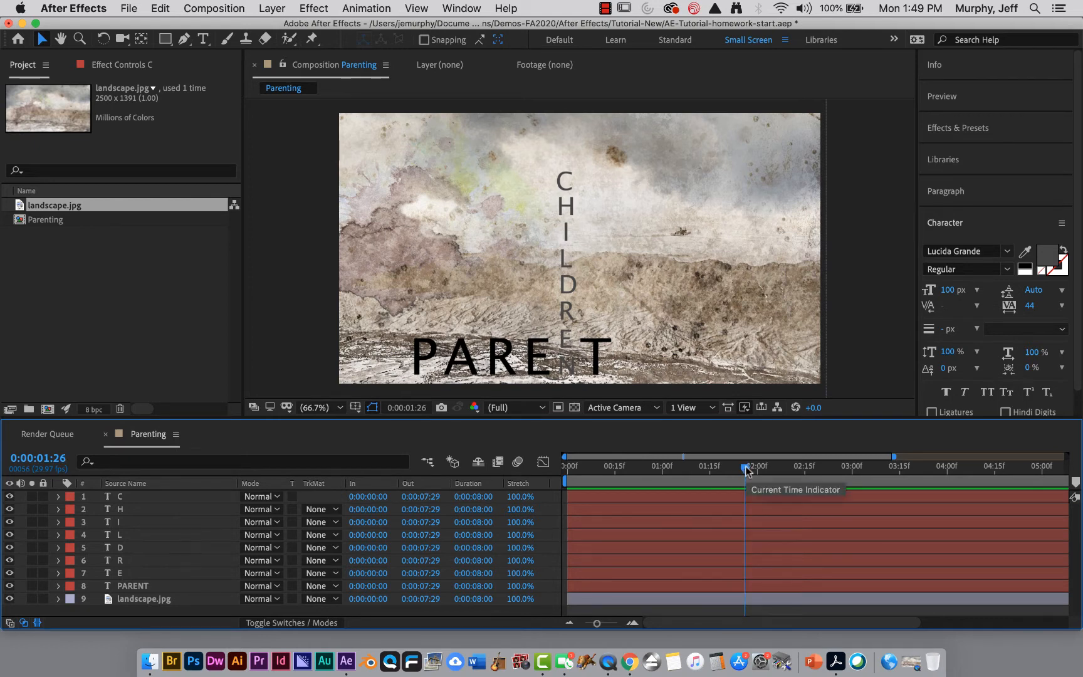
{"action": "left_click_drag", "start_coordinate": [746, 471], "coordinate": [667, 470]}
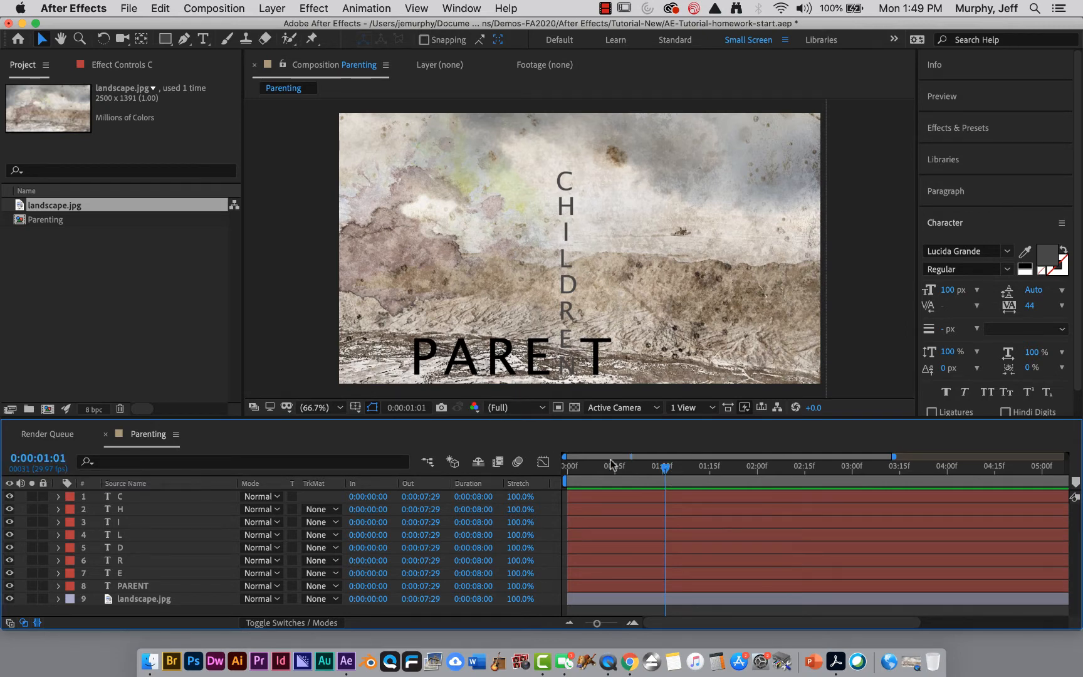
{"action": "left_click_drag", "start_coordinate": [666, 468], "coordinate": [501, 534]}
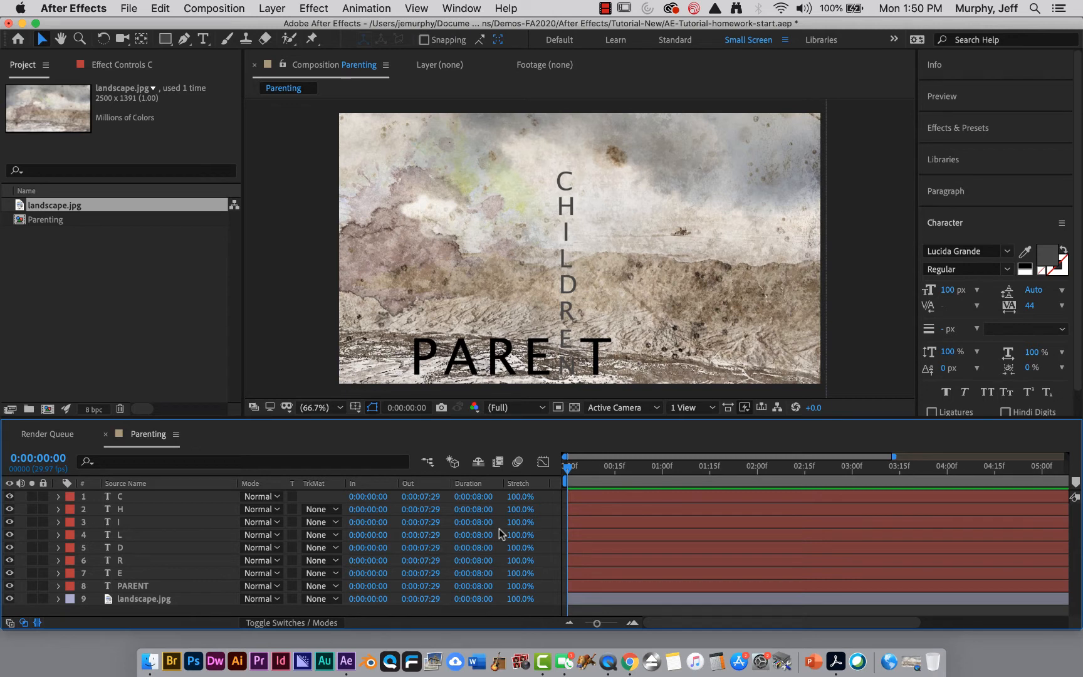
{"action": "mouse_move", "coordinate": [567, 510]}
{"action": "left_mouse_down"}
{"action": "mouse_move", "coordinate": [635, 508]}
{"action": "mouse_move", "coordinate": [561, 504]}
{"action": "left_mouse_up"}
Step: Set the current time to 0:00:04:00 and zoom the timeline out to show the full 8 seconds
{"action": "left_click", "coordinate": [44, 456]}
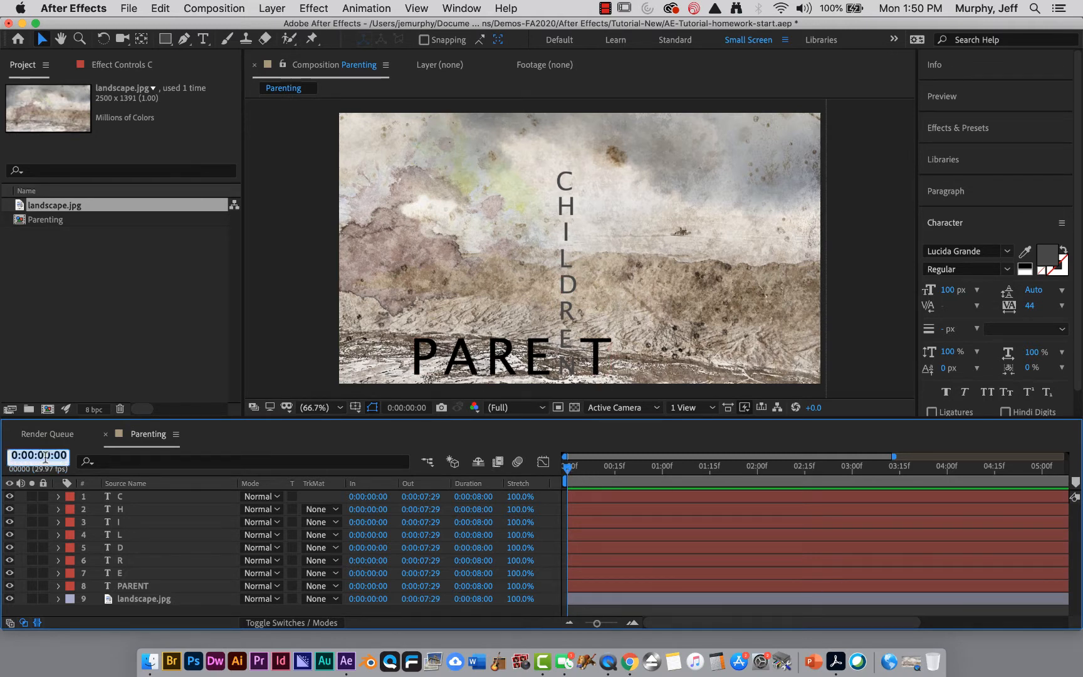
{"action": "type", "text": "4."}
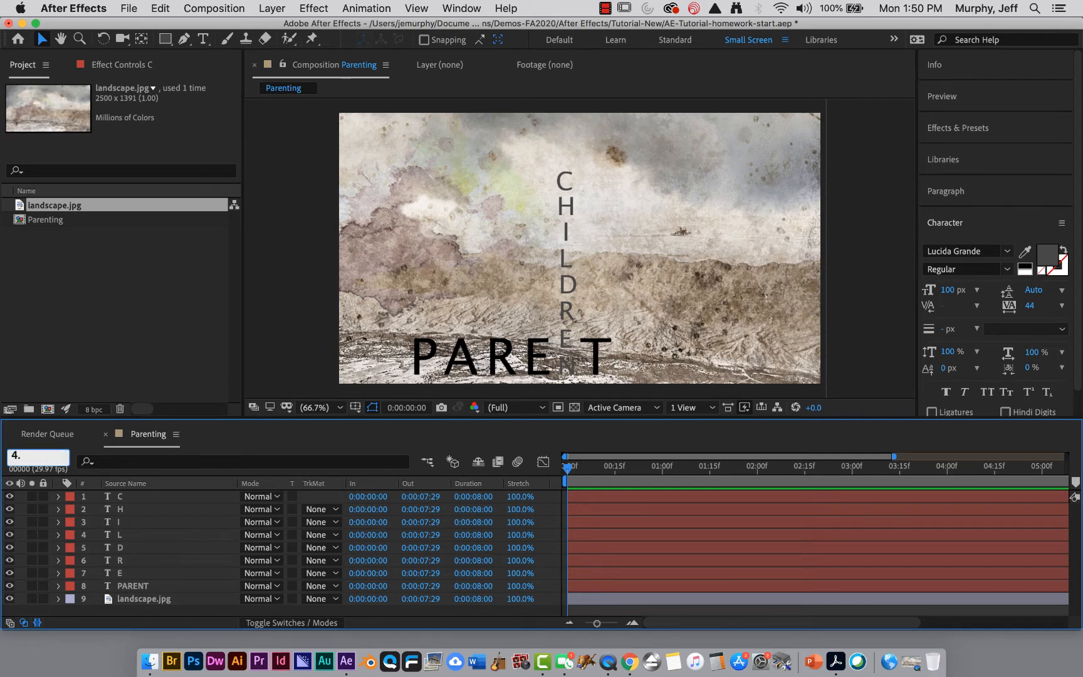
{"action": "key", "text": "Return"}
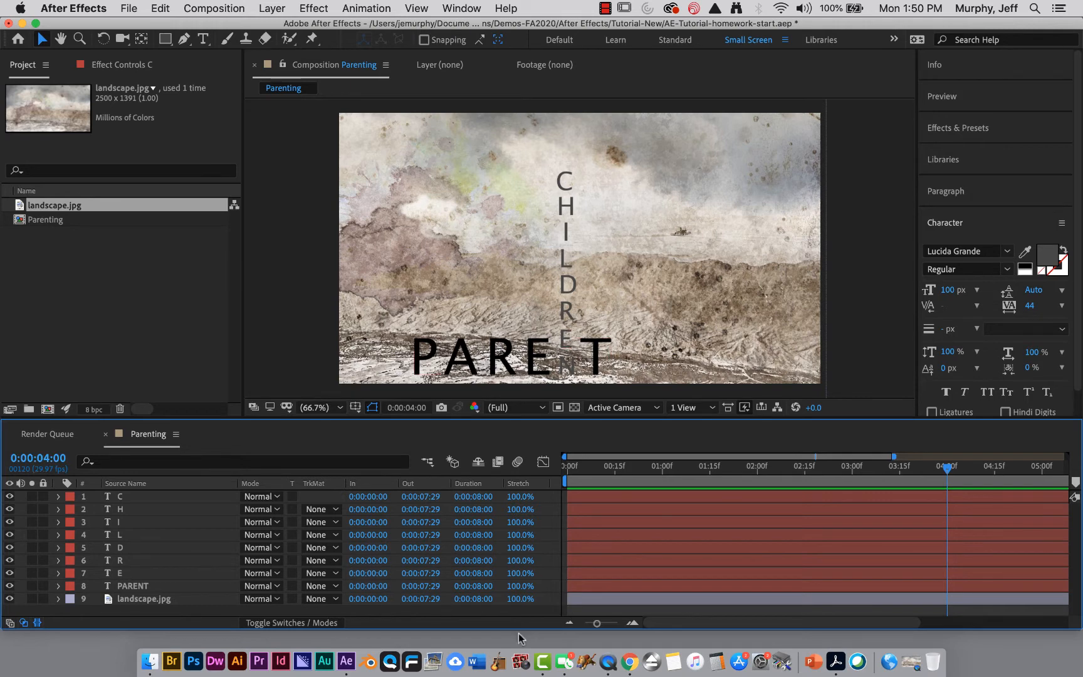
{"action": "left_click_drag", "start_coordinate": [598, 626], "coordinate": [568, 626]}
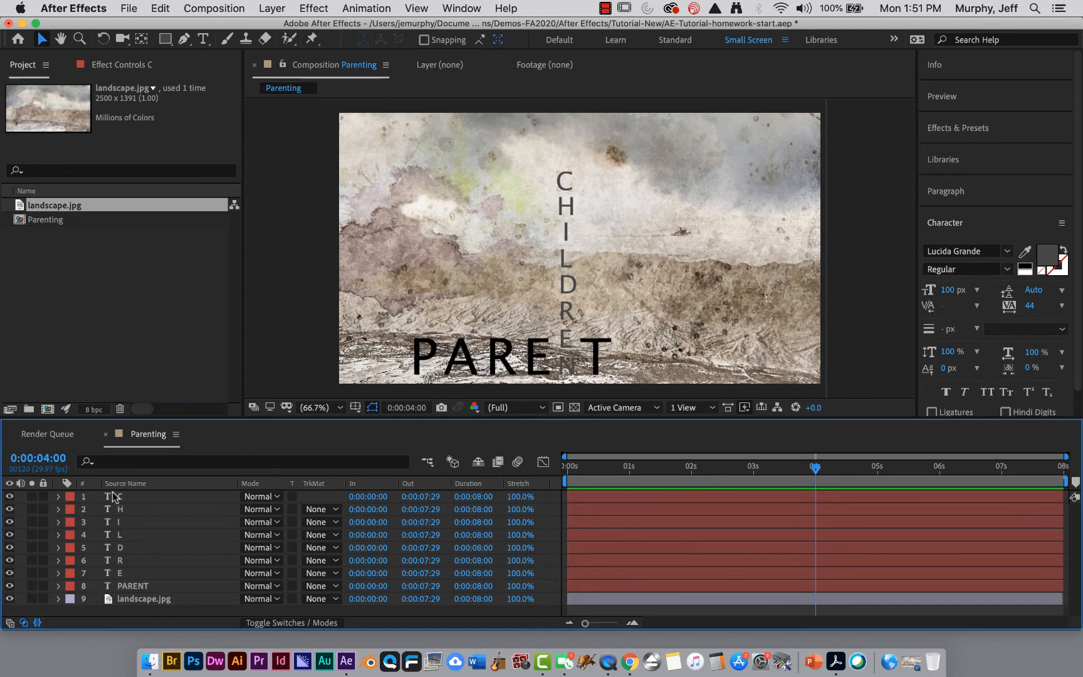
Step: Set Position keyframes at 0:00:04:00 for all seven letter layers, C through E
{"action": "left_click", "coordinate": [137, 497]}
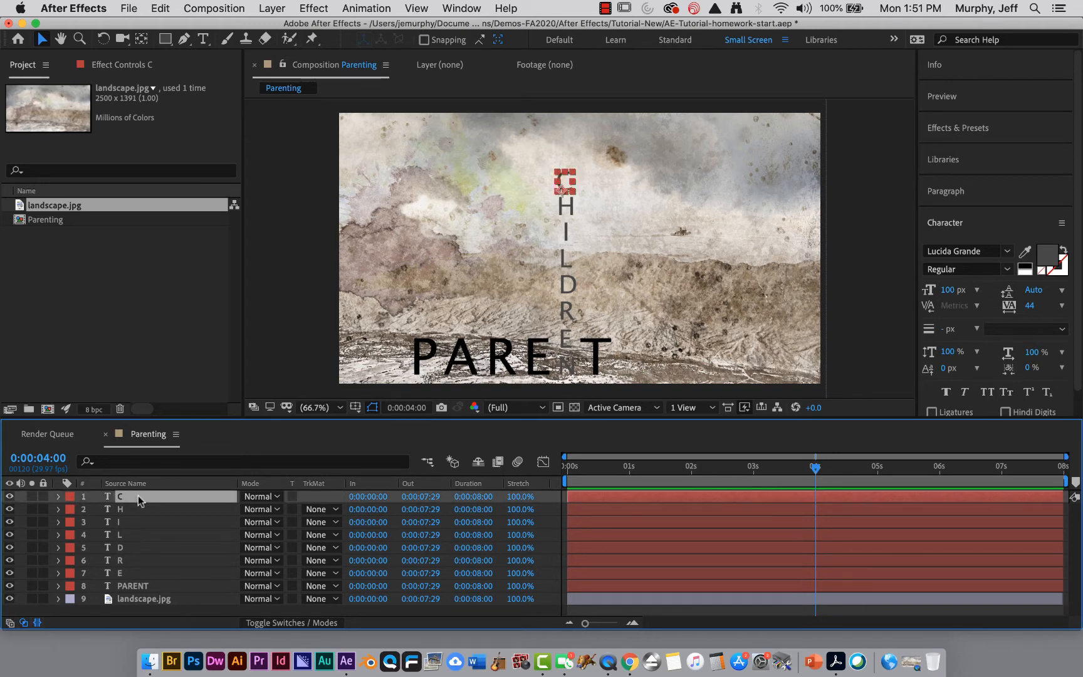
{"action": "left_click", "coordinate": [133, 573], "text": "shift"}
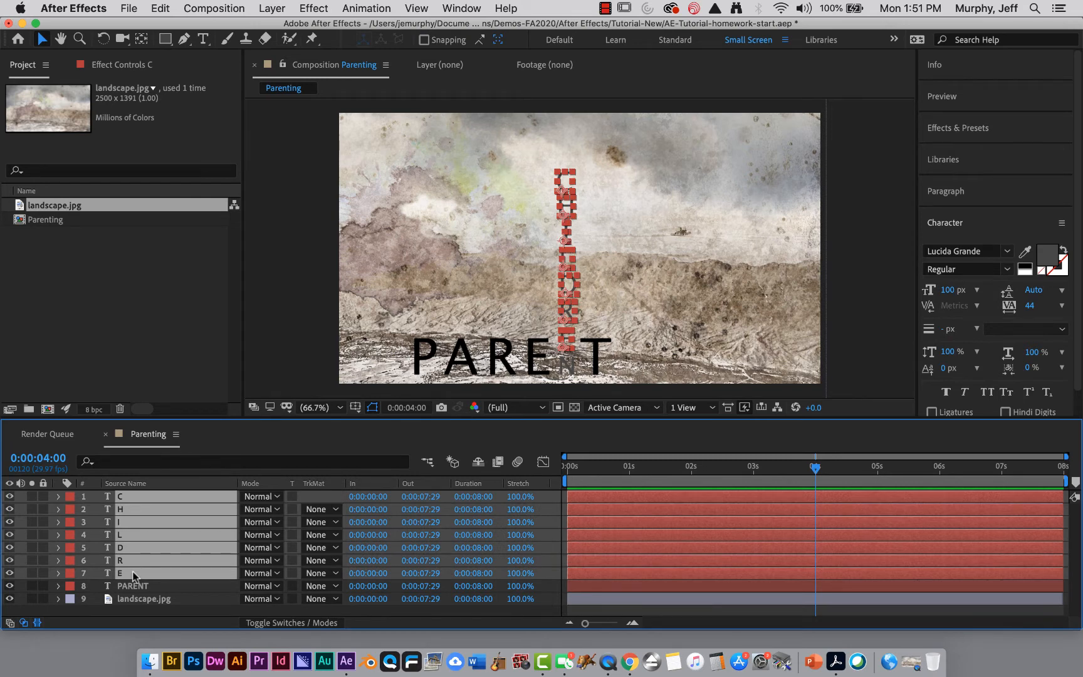
{"action": "key", "text": "p"}
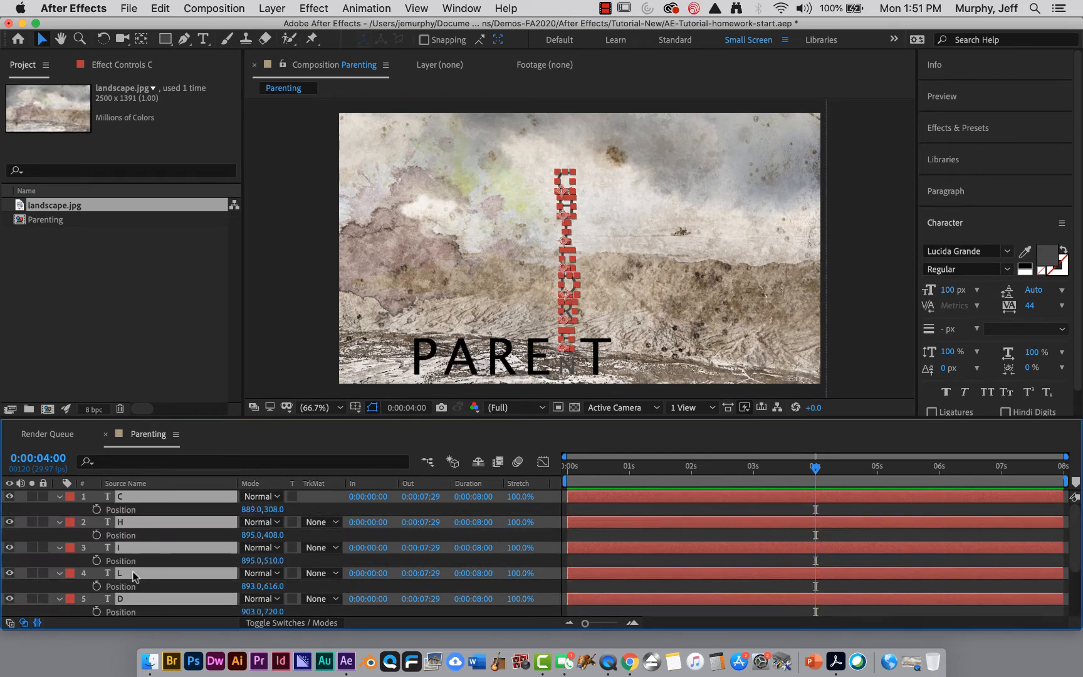
{"action": "left_click", "coordinate": [97, 560]}
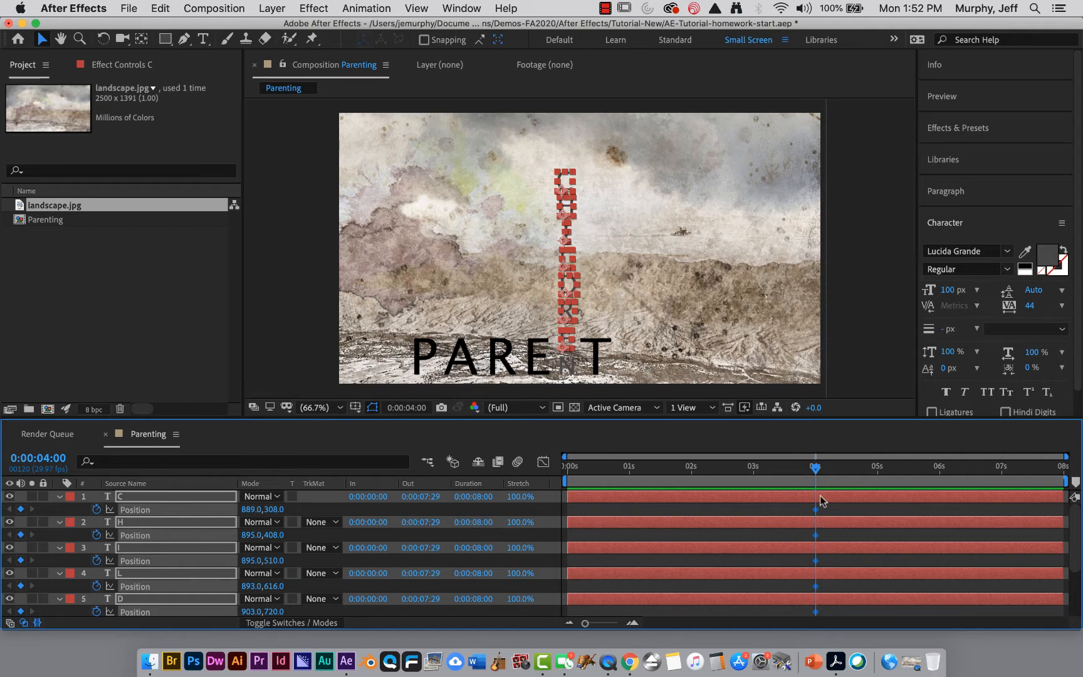
Step: Inspect the letters' Position keyframes from 0:00:03:19 and from the start of the timeline, and return to layer C's keyframe at 0:00:04:00
{"action": "left_click_drag", "start_coordinate": [814, 467], "coordinate": [793, 468]}
{"action": "mouse_move", "coordinate": [816, 514]}
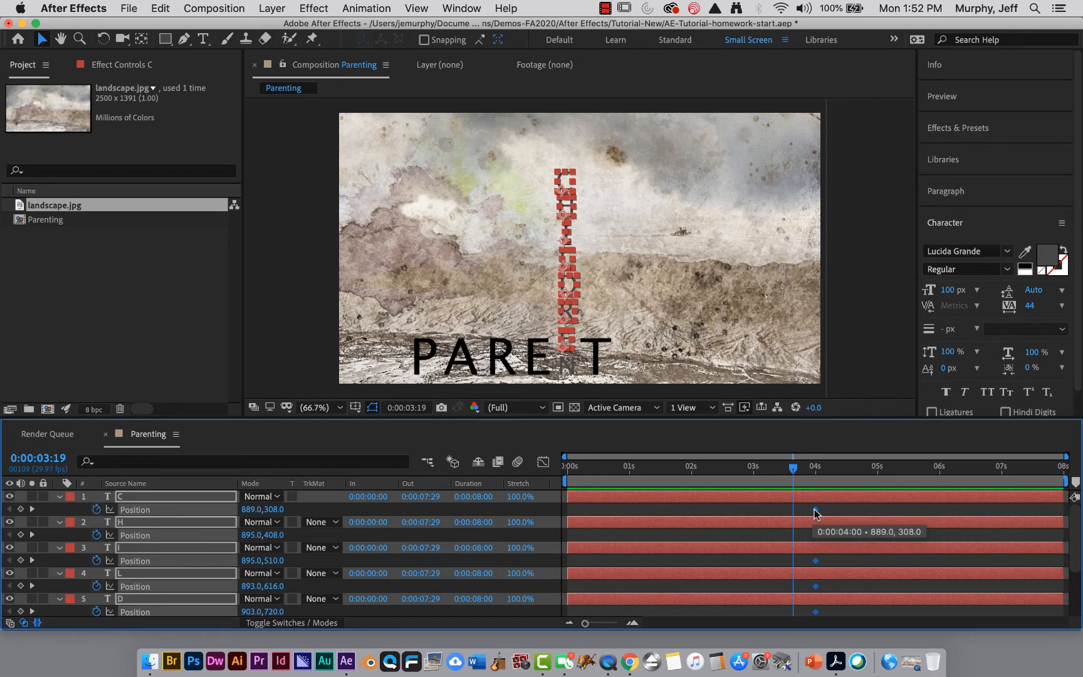
{"action": "left_click", "coordinate": [764, 514]}
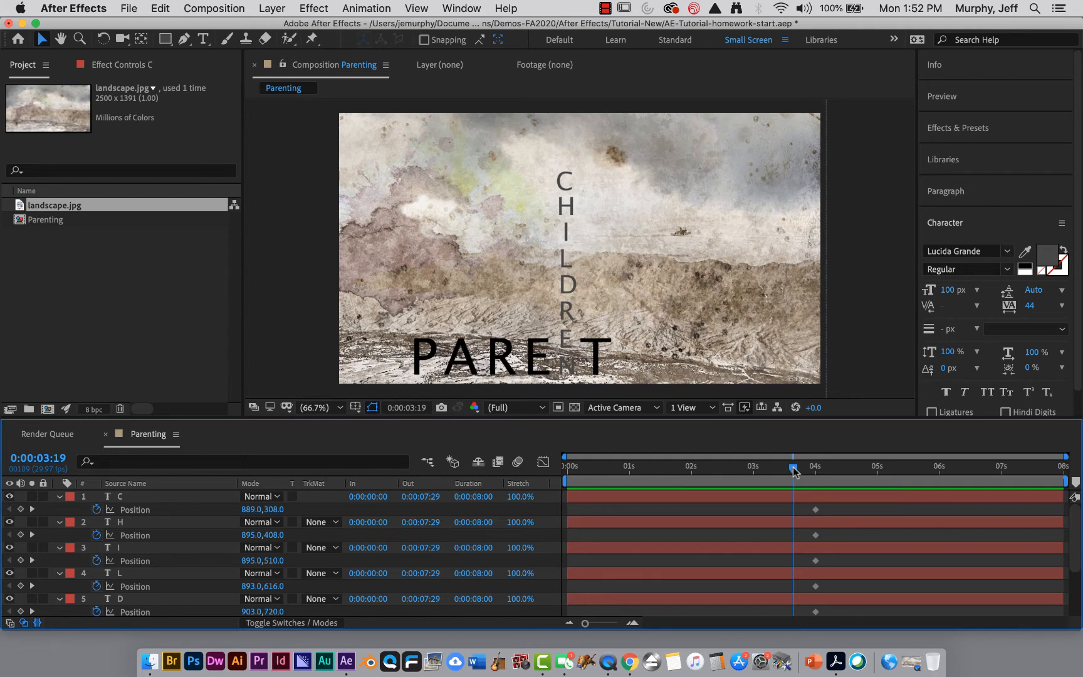
{"action": "left_click_drag", "start_coordinate": [793, 468], "coordinate": [815, 472]}
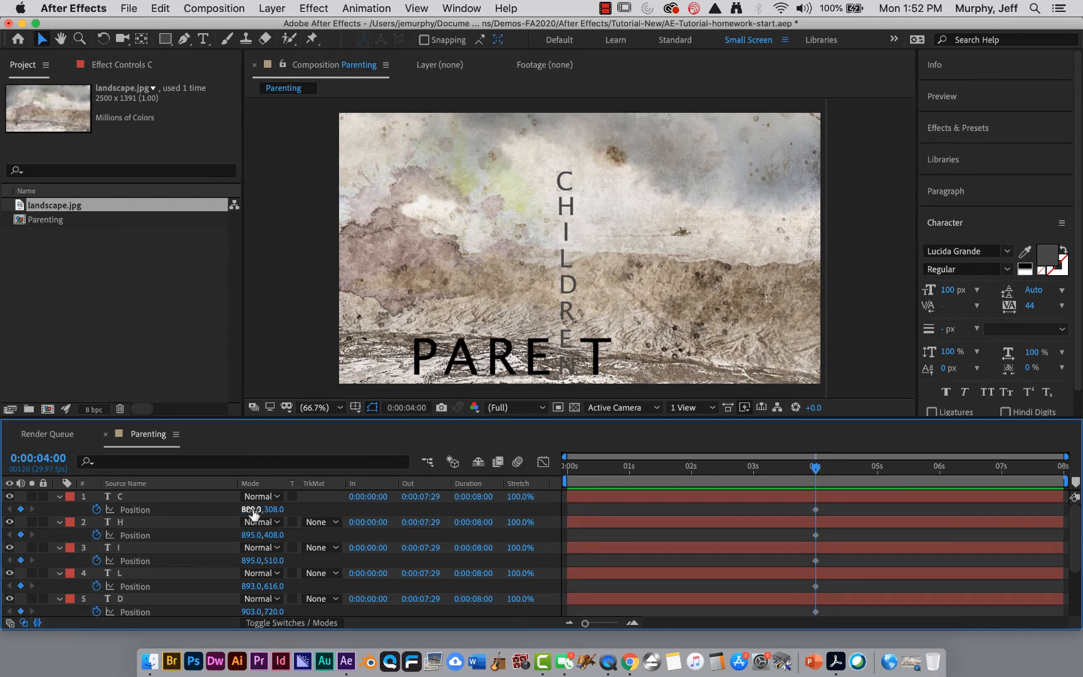
{"action": "left_click", "coordinate": [275, 510]}
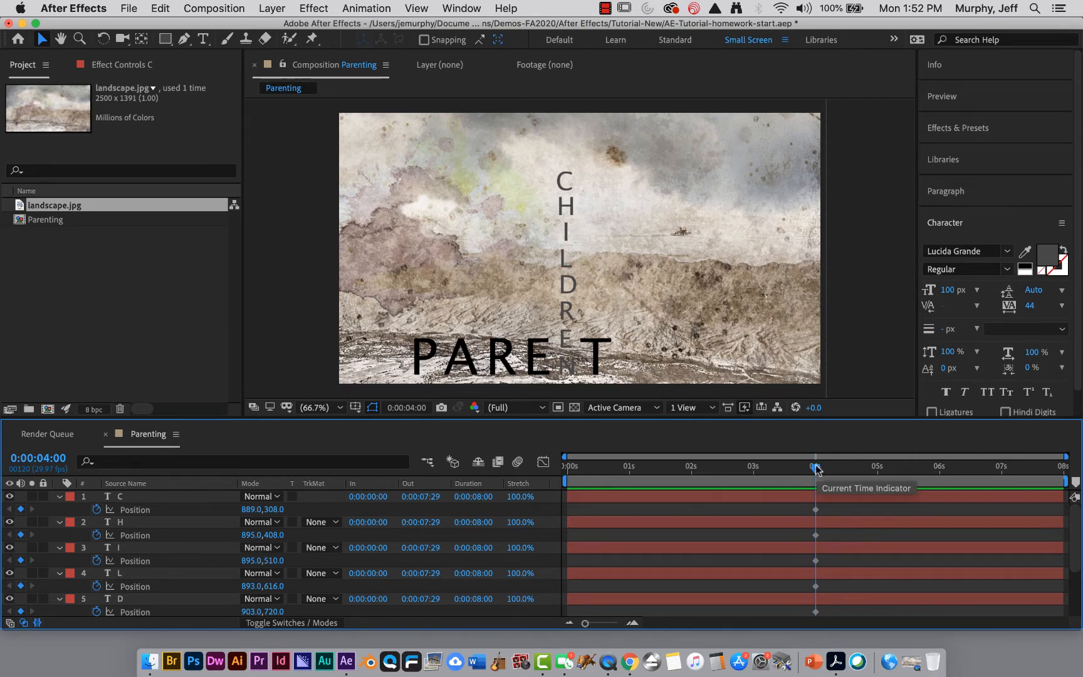
{"action": "left_click_drag", "start_coordinate": [815, 469], "coordinate": [534, 518]}
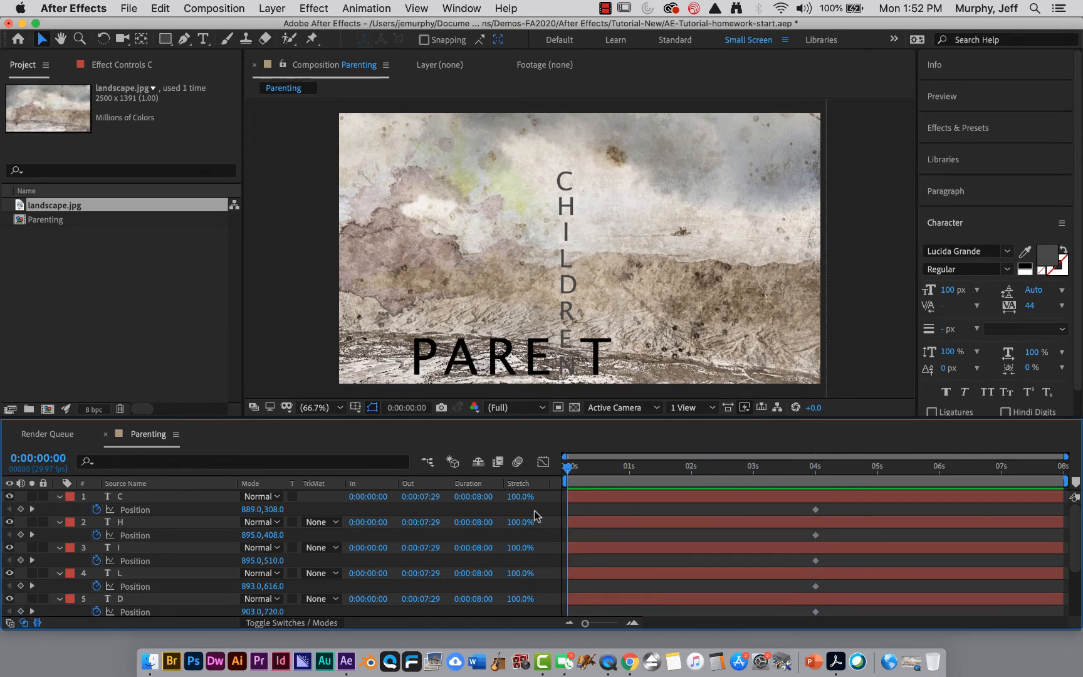
{"action": "left_click", "coordinate": [32, 509]}
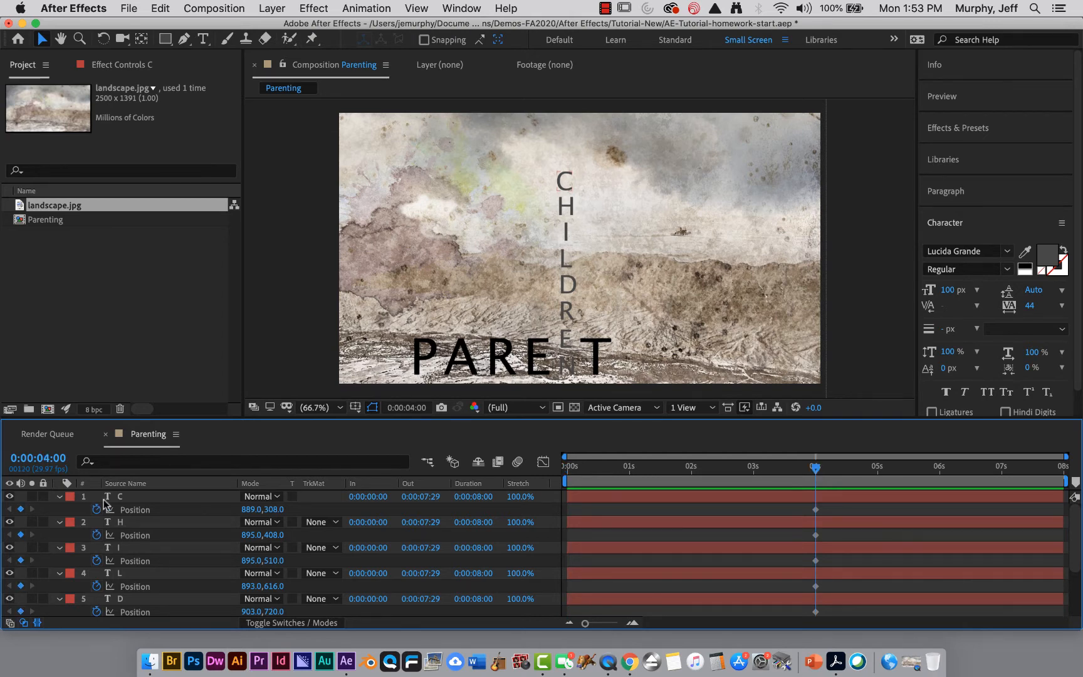
Step: Collapse the seven letter layers C, H, I, L, D, R and E to hide their Position properties
{"action": "left_click", "coordinate": [138, 499]}
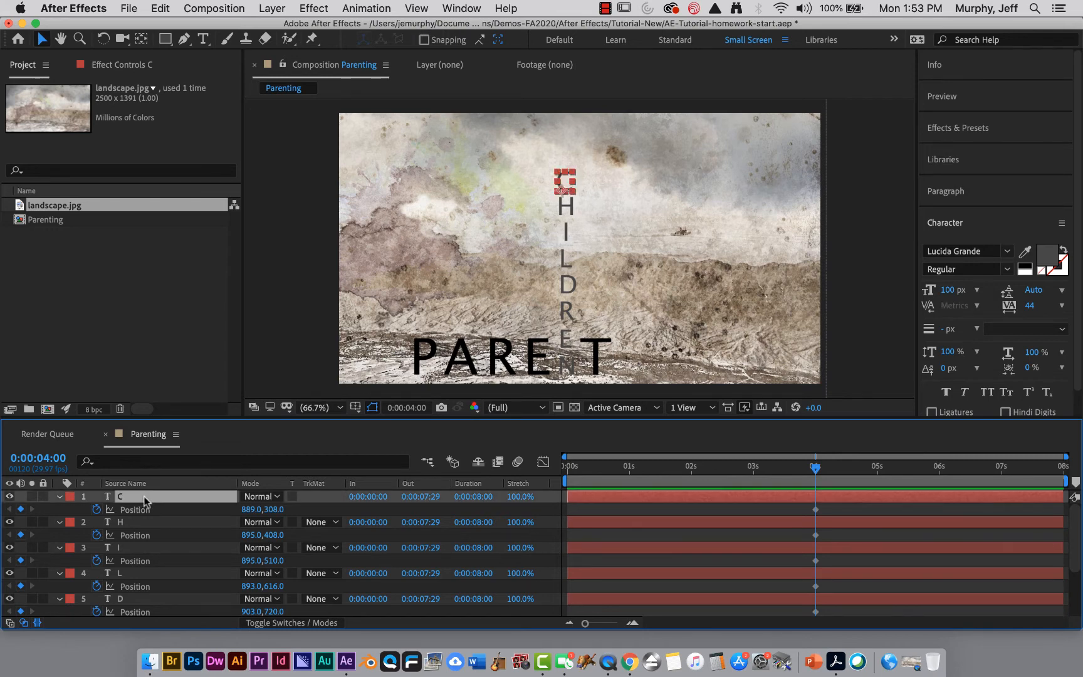
{"action": "left_click", "coordinate": [59, 496]}
{"action": "left_click", "coordinate": [59, 509]}
{"action": "left_click", "coordinate": [59, 521]}
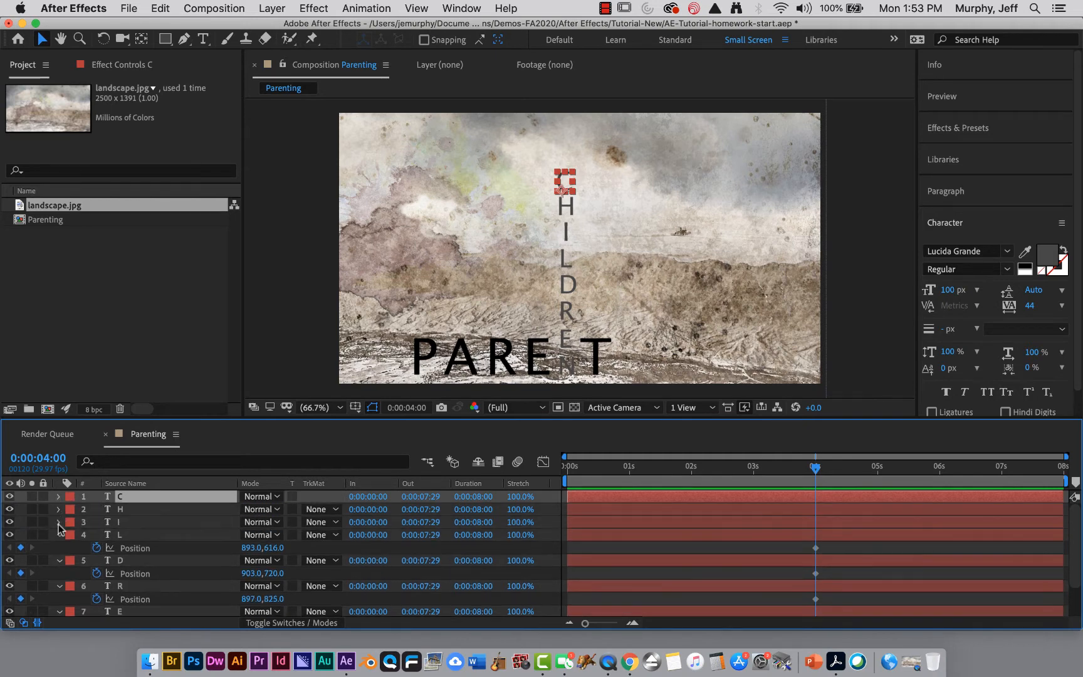
{"action": "left_click", "coordinate": [59, 534]}
{"action": "left_click", "coordinate": [59, 546]}
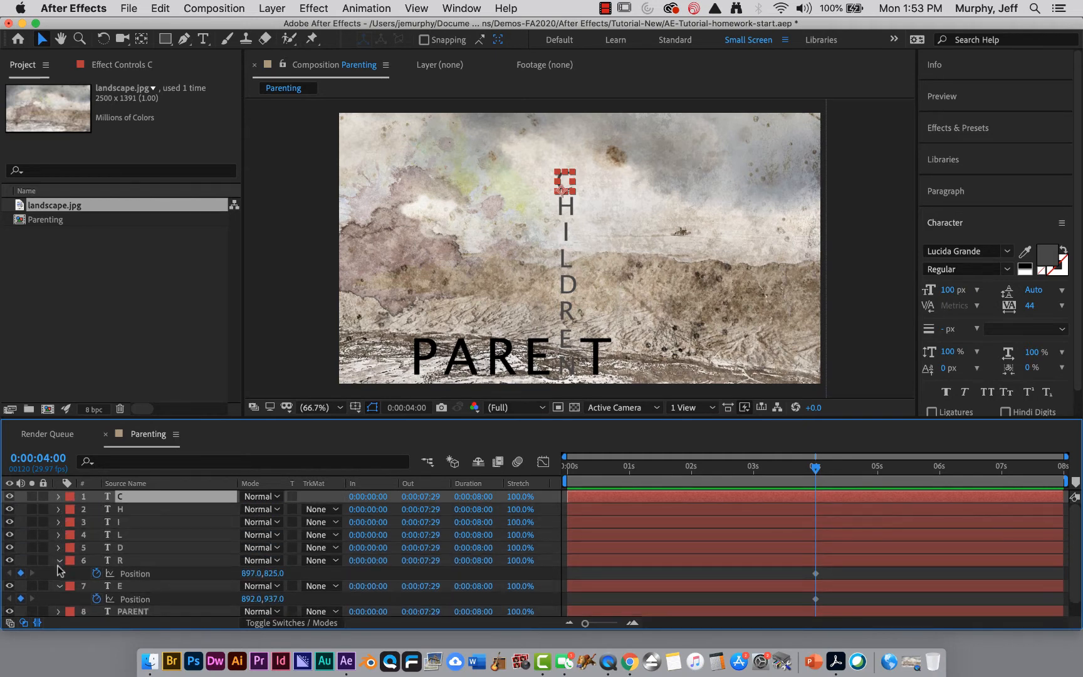
{"action": "left_click", "coordinate": [59, 560]}
{"action": "left_click", "coordinate": [59, 572]}
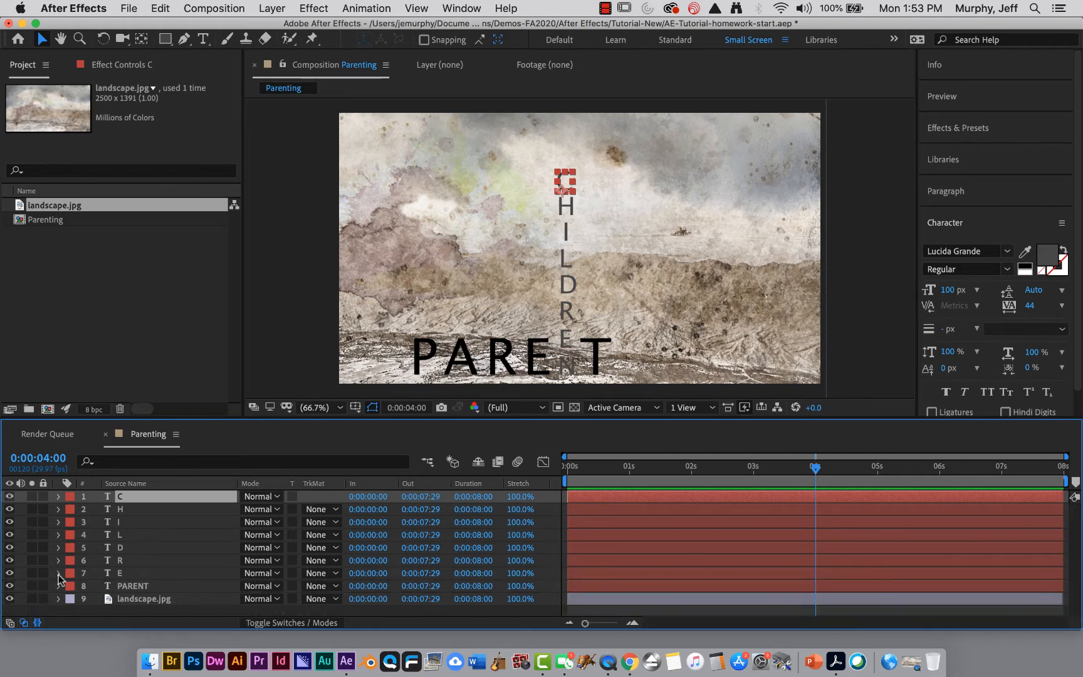
Step: Set Rotation keyframes at 0:00:04:00 for all seven letter layers, C through E
{"action": "left_click", "coordinate": [165, 573]}
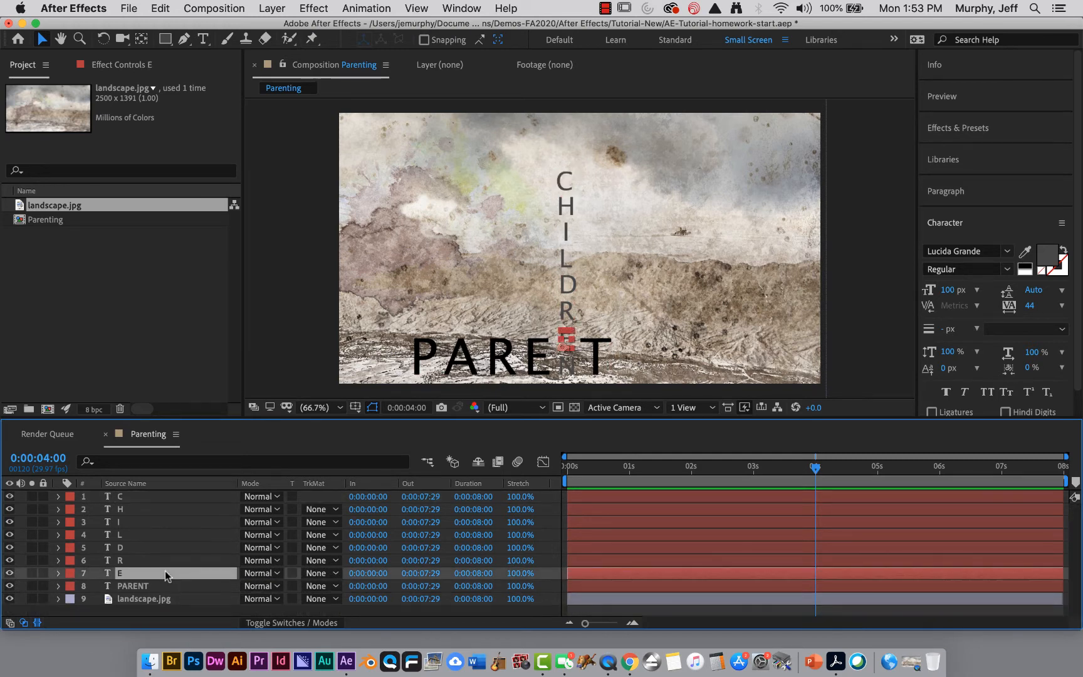
{"action": "left_click", "coordinate": [155, 491], "text": "shift"}
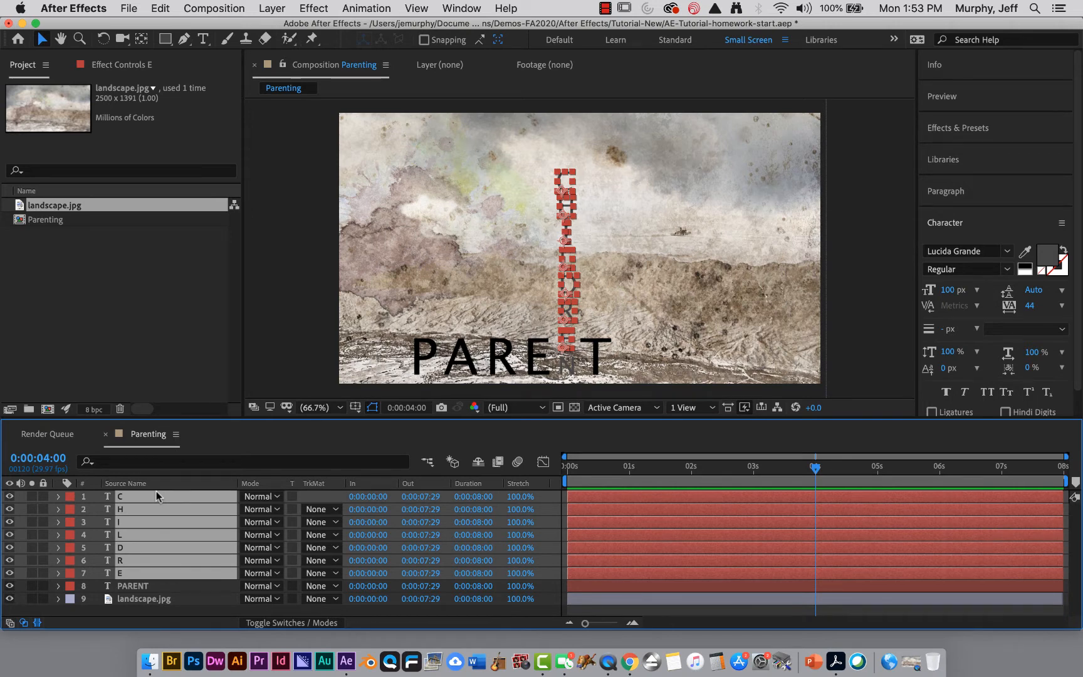
{"action": "key", "text": "r"}
{"action": "scroll", "coordinate": [155, 491], "scroll_direction": "down", "scroll_amount": 2}
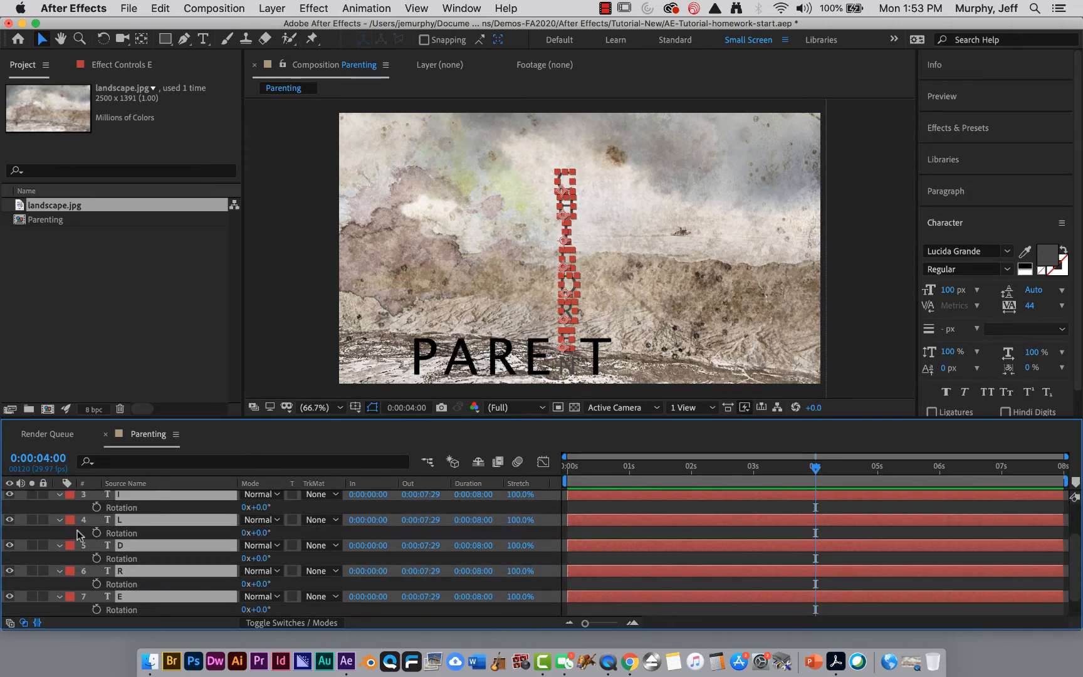
{"action": "left_click", "coordinate": [97, 532]}
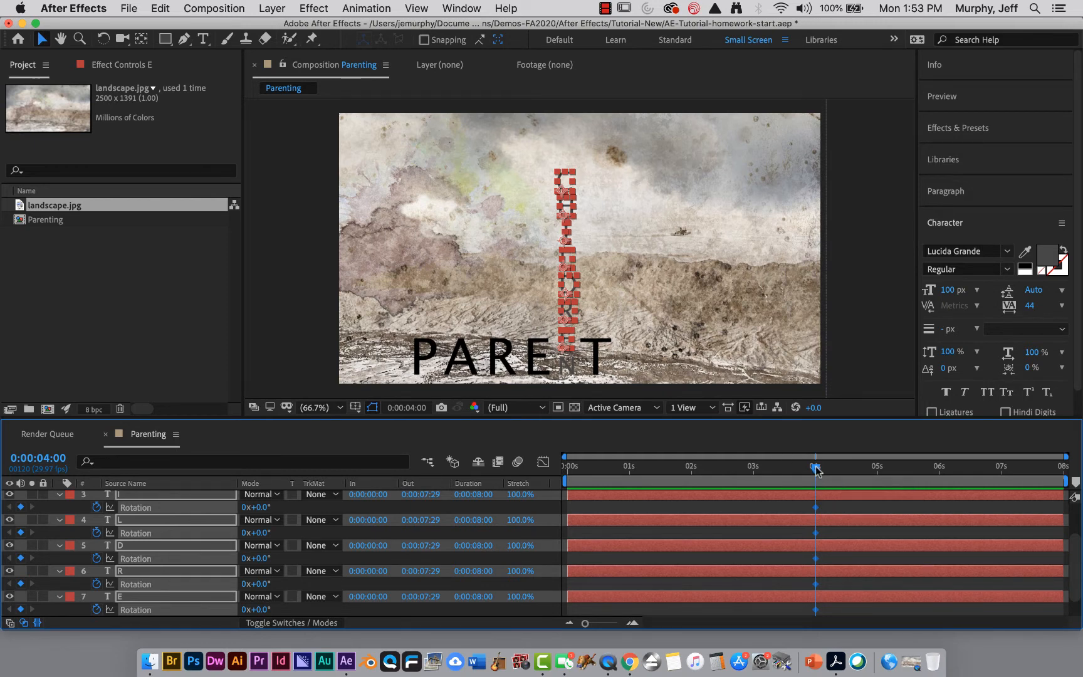
Step: Return the current time to 0:00:00:00, then collapse and deselect the letter layers
{"action": "left_click_drag", "start_coordinate": [815, 469], "coordinate": [562, 488]}
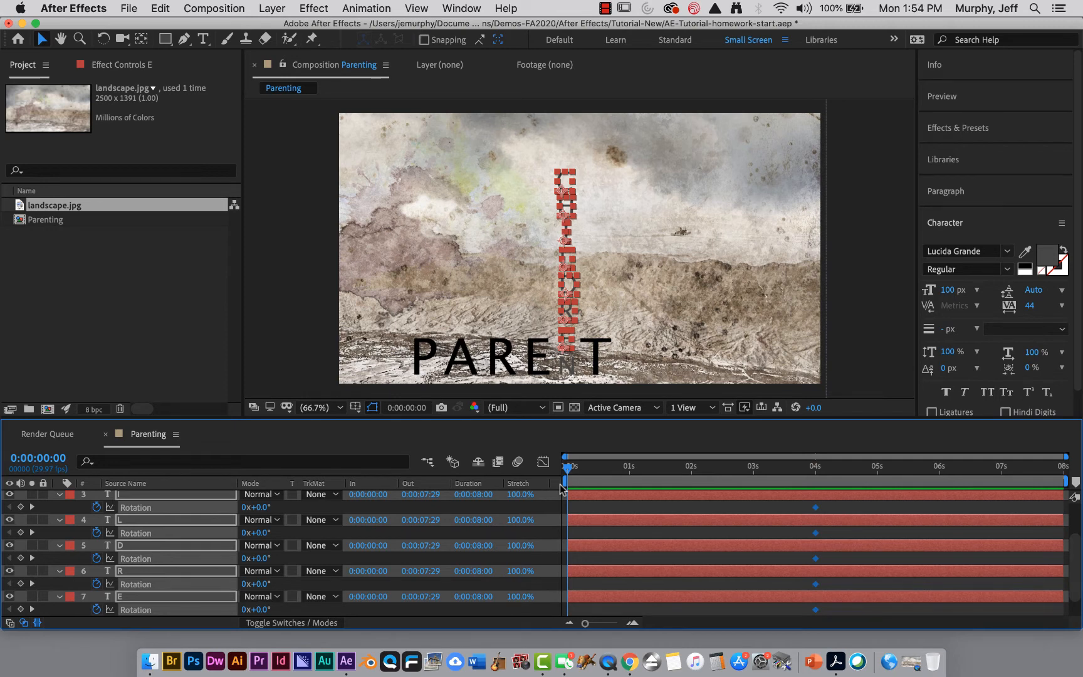
{"action": "left_click", "coordinate": [59, 495]}
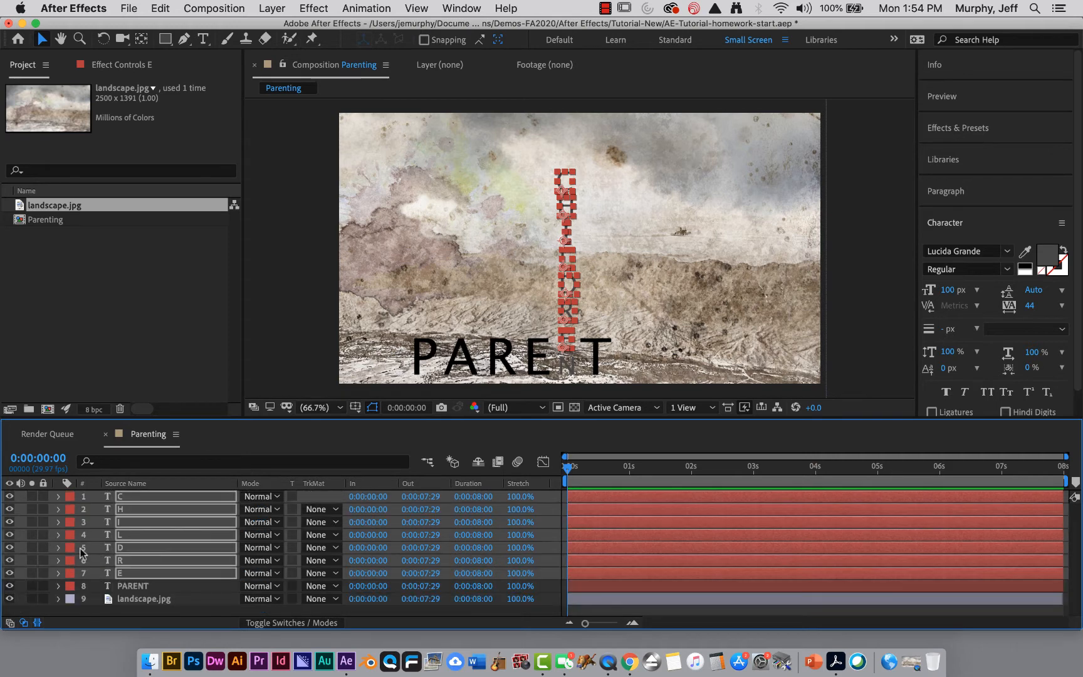
{"action": "left_click", "coordinate": [143, 609]}
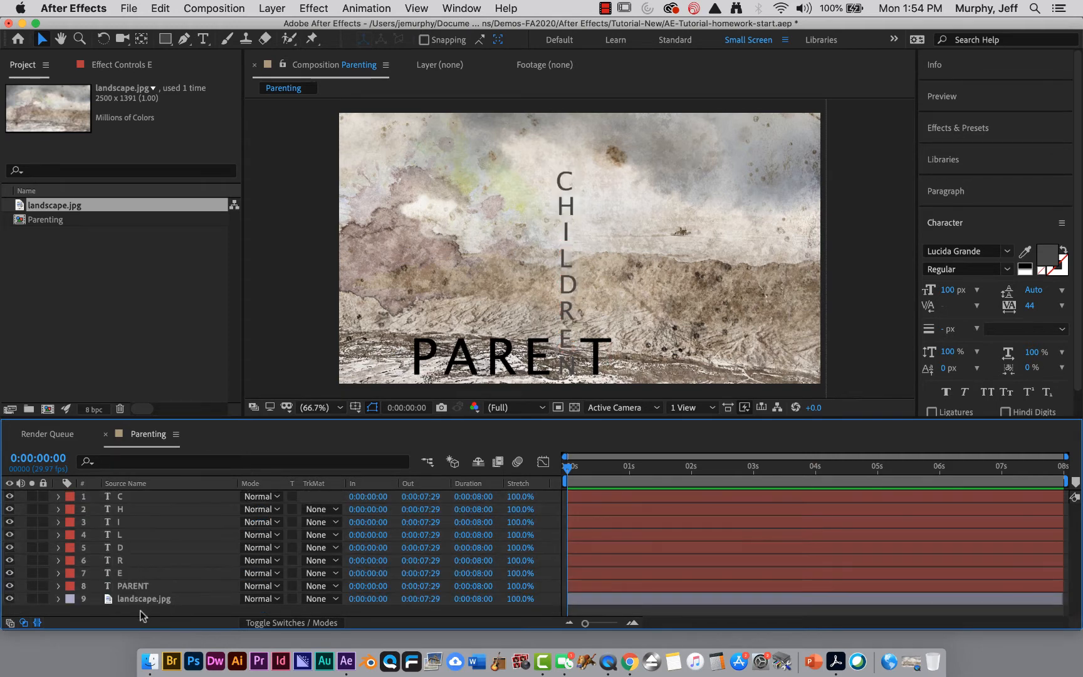
Step: Keyframe layer C's Position at 0:00:00:00 to -112, 1004, placing it outside the lower left of the frame
{"action": "left_click", "coordinate": [137, 497]}
{"action": "key", "text": "p"}
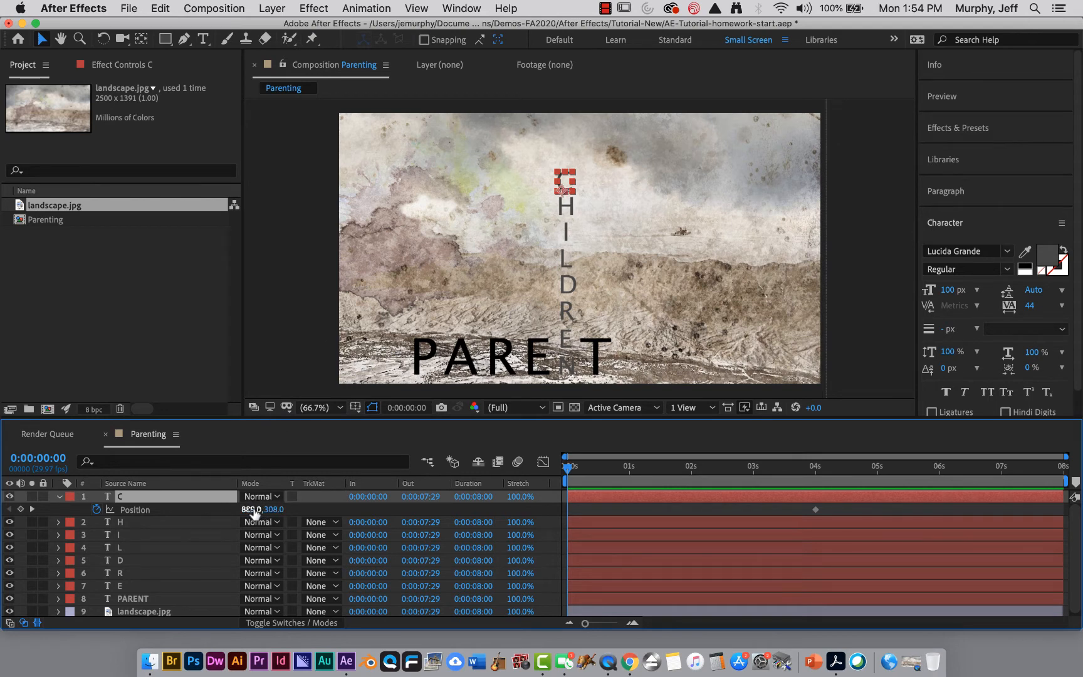
{"action": "left_click_drag", "start_coordinate": [254, 511], "coordinate": [4, 572]}
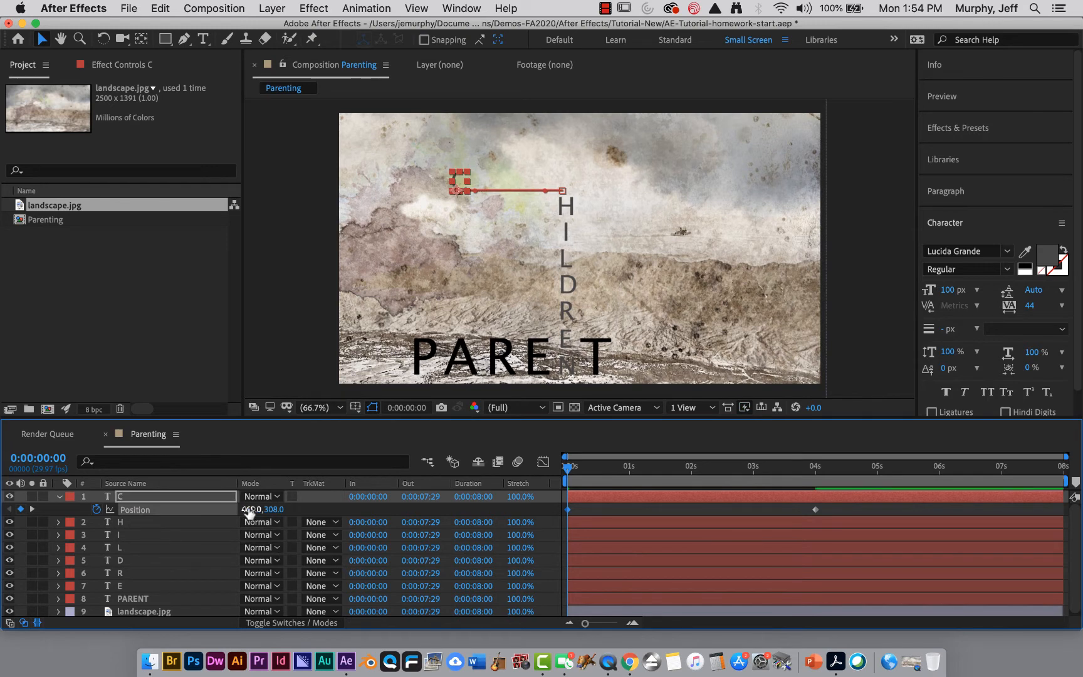
{"action": "left_click_drag", "start_coordinate": [249, 511], "coordinate": [86, 512]}
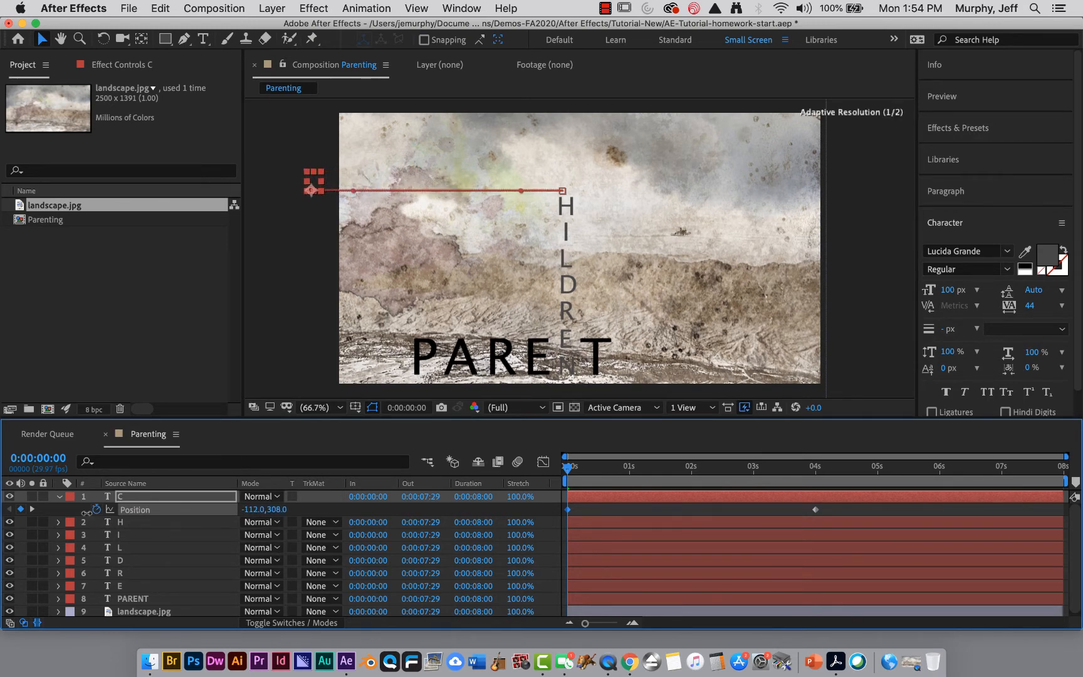
{"action": "left_click_drag", "start_coordinate": [276, 510], "coordinate": [632, 500]}
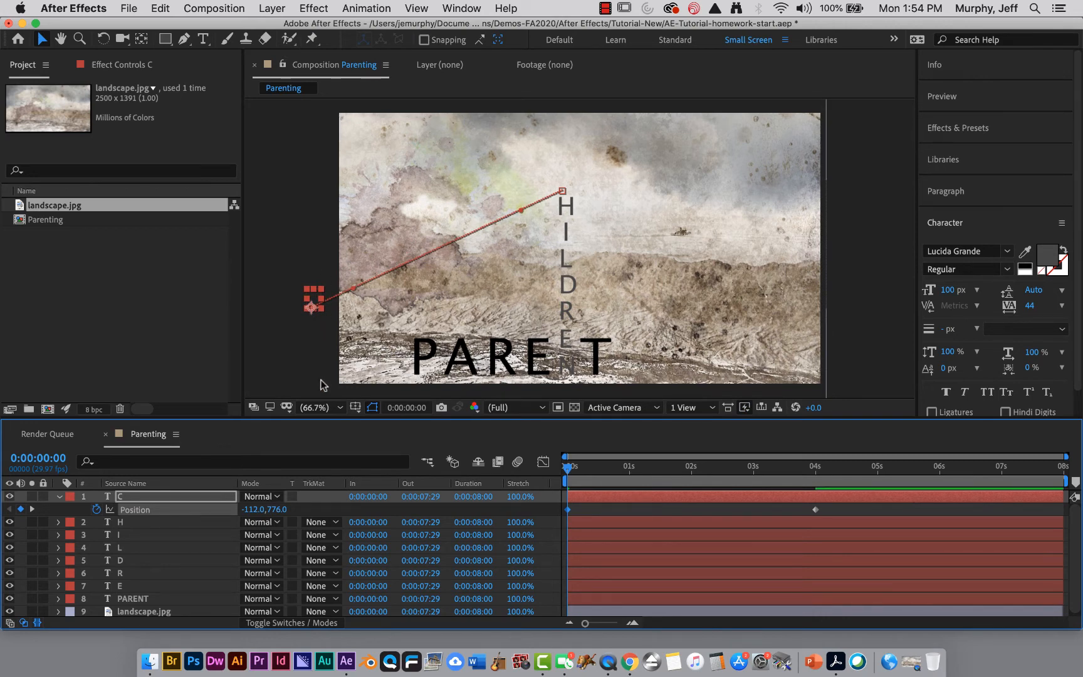
{"action": "left_click_drag", "start_coordinate": [279, 509], "coordinate": [515, 510]}
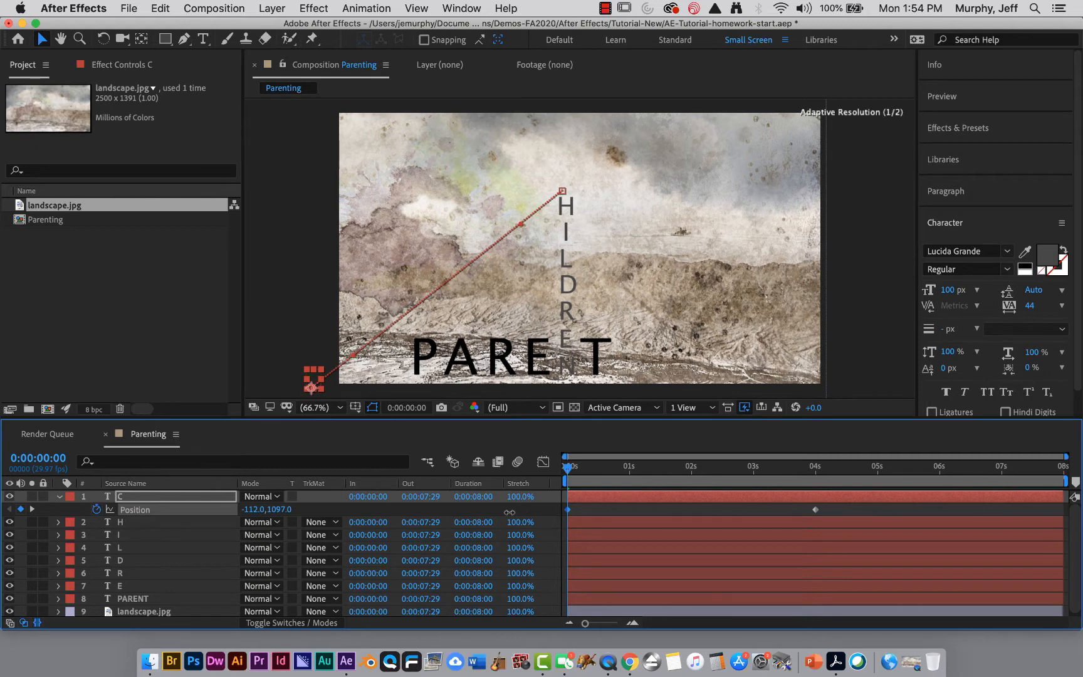
{"action": "left_click_drag", "start_coordinate": [509, 512], "coordinate": [429, 522]}
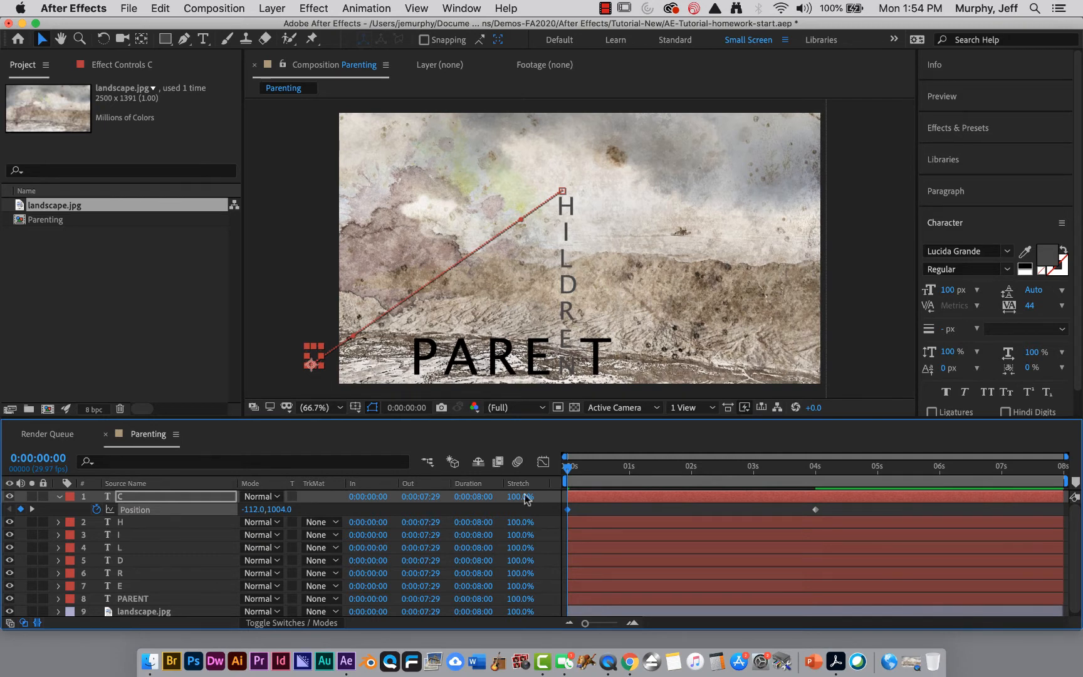
Step: At 0:00:02:00, move layer C to about 262.5, 428 to curve its motion path, and scrub back to 0:00:00:00
{"action": "mouse_move", "coordinate": [567, 510]}
{"action": "left_click_drag", "start_coordinate": [566, 468], "coordinate": [691, 471]}
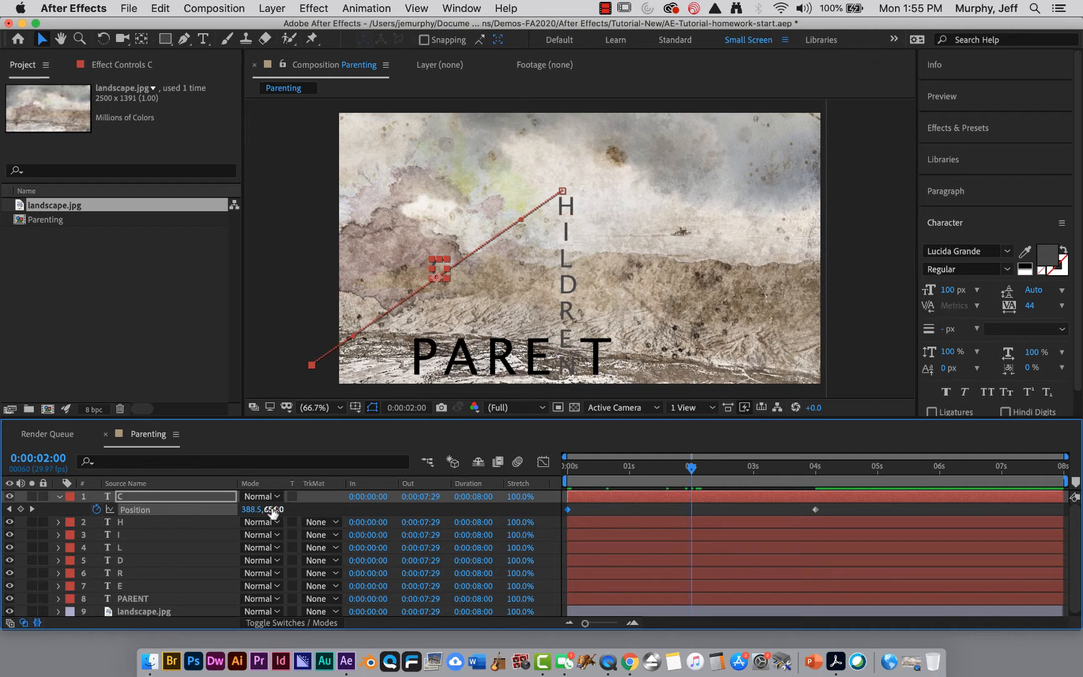
{"action": "left_click", "coordinate": [431, 271]}
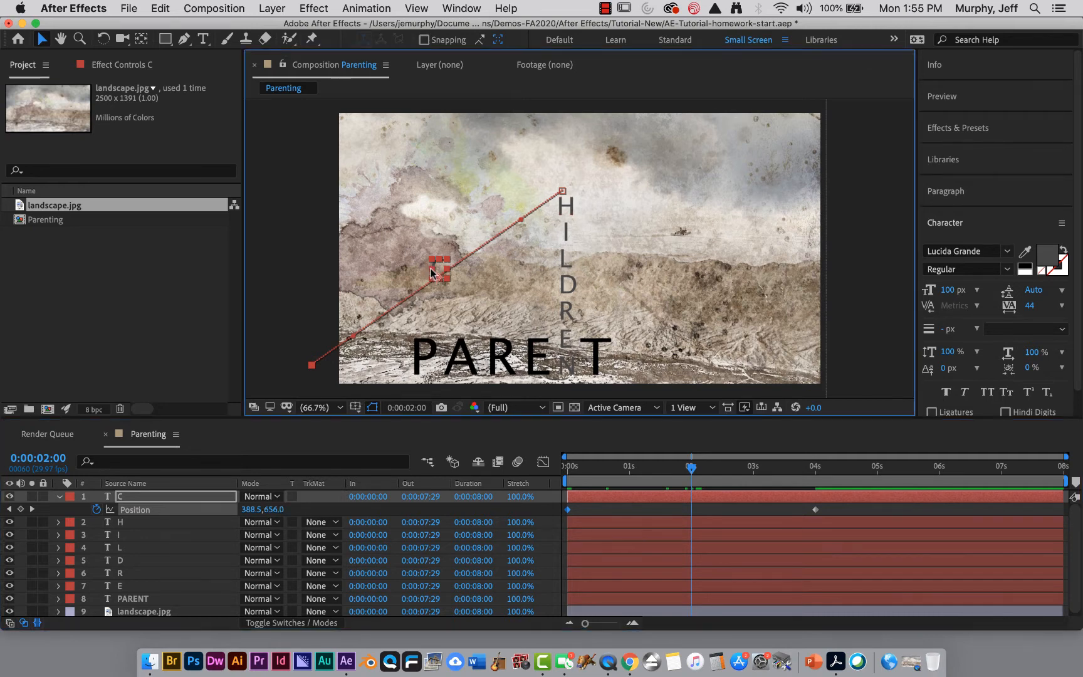
{"action": "left_click_drag", "start_coordinate": [431, 269], "coordinate": [409, 212]}
{"action": "key", "text": "super+z"}
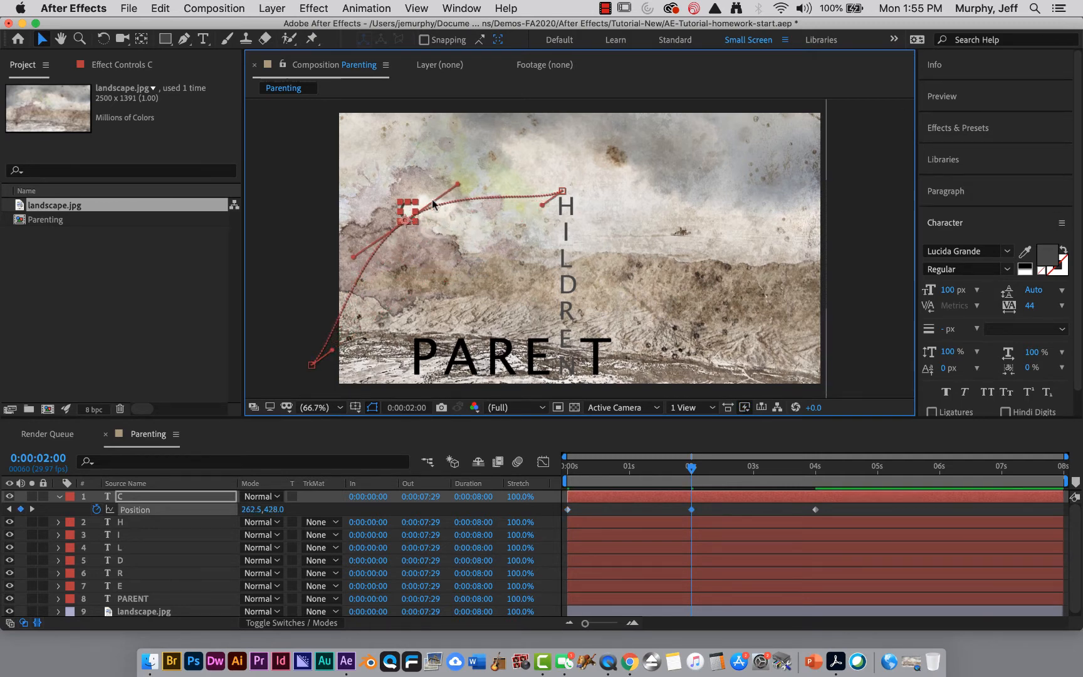
{"action": "left_click", "coordinate": [690, 468]}
{"action": "left_click_drag", "start_coordinate": [691, 470], "coordinate": [567, 531]}
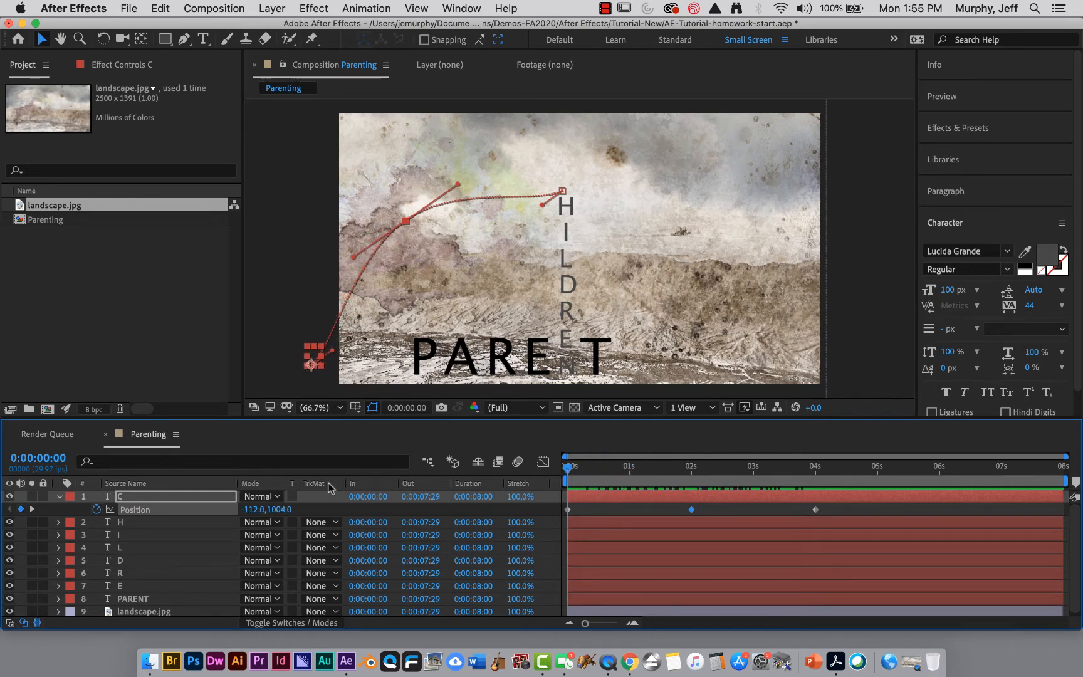
Step: Reveal the Rotation property of every layer and collapse the seven letter layers and the PARENT layer
{"action": "left_click", "coordinate": [101, 498]}
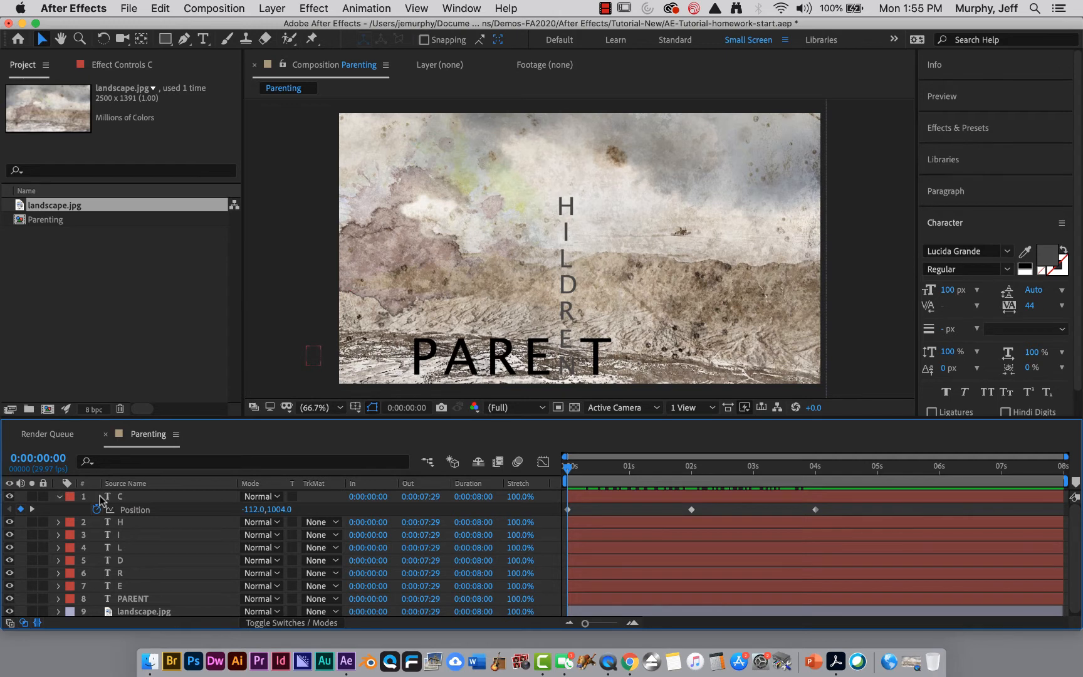
{"action": "key", "text": "r"}
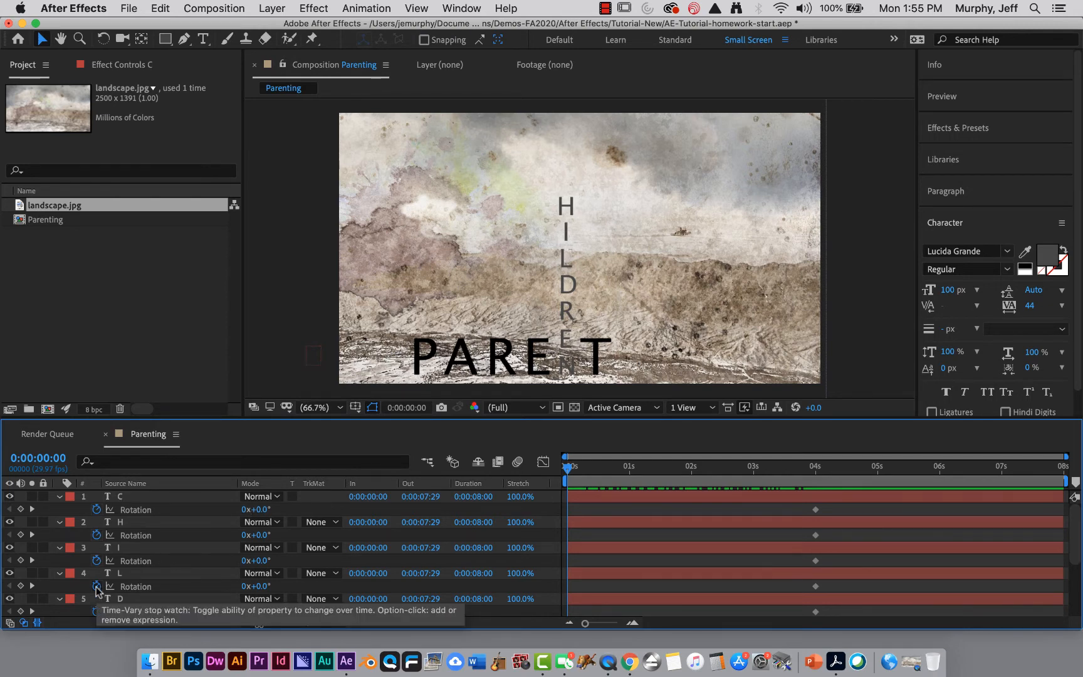
{"action": "left_click", "coordinate": [59, 497]}
{"action": "left_click", "coordinate": [59, 509]}
{"action": "left_click", "coordinate": [59, 521]}
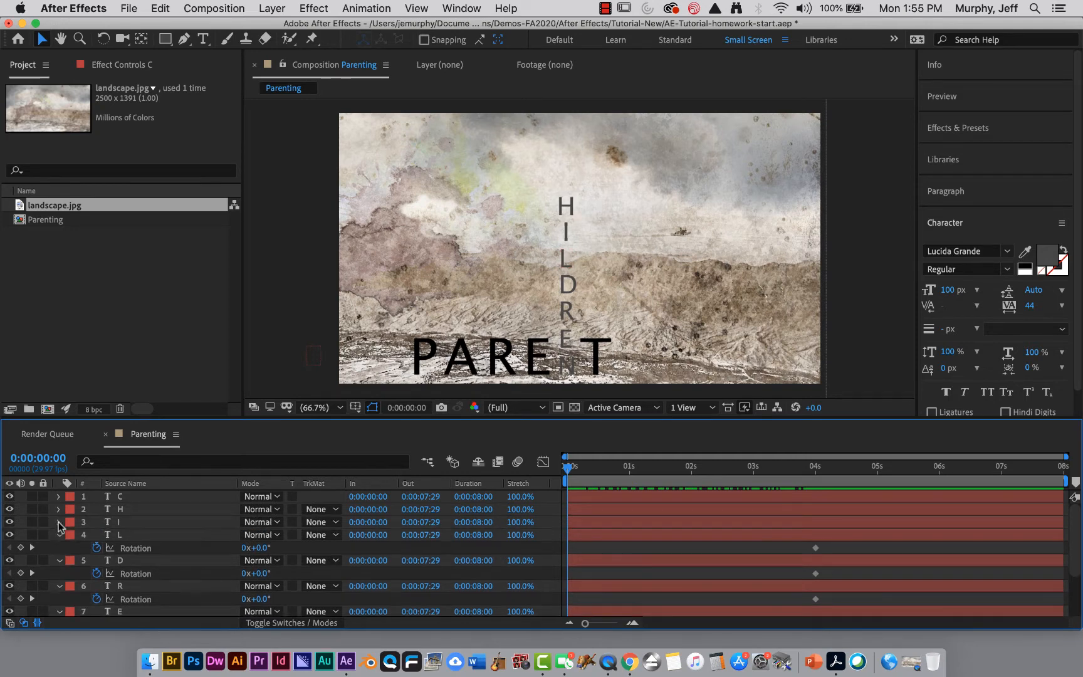
{"action": "left_click", "coordinate": [59, 534]}
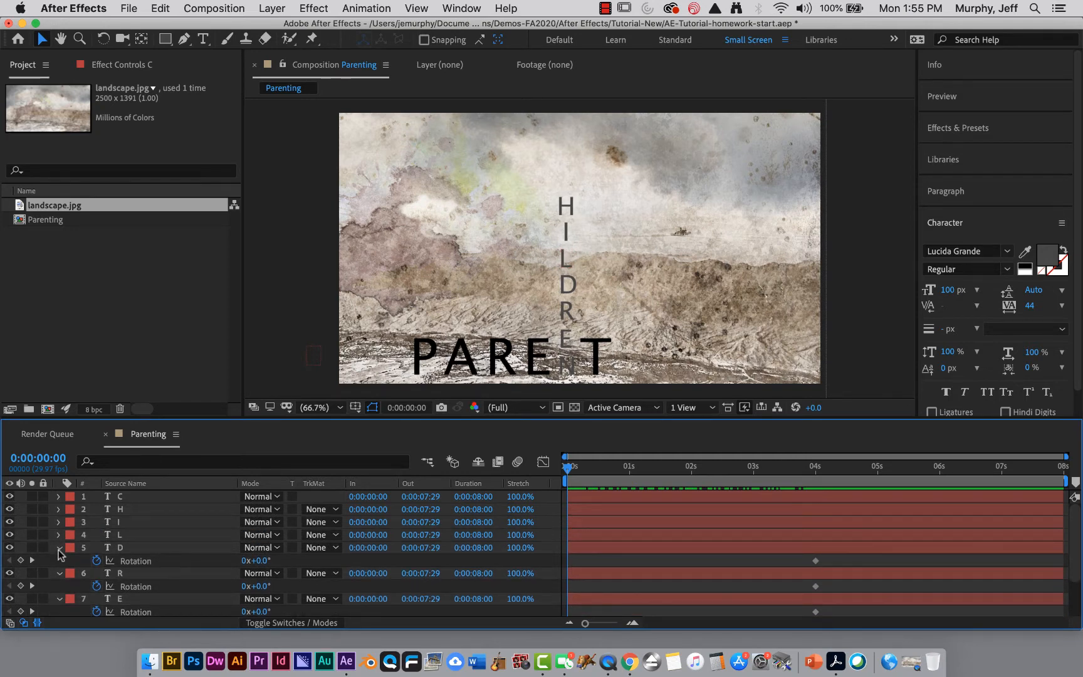
{"action": "left_click", "coordinate": [59, 547]}
{"action": "left_click", "coordinate": [59, 560]}
{"action": "left_click", "coordinate": [59, 573]}
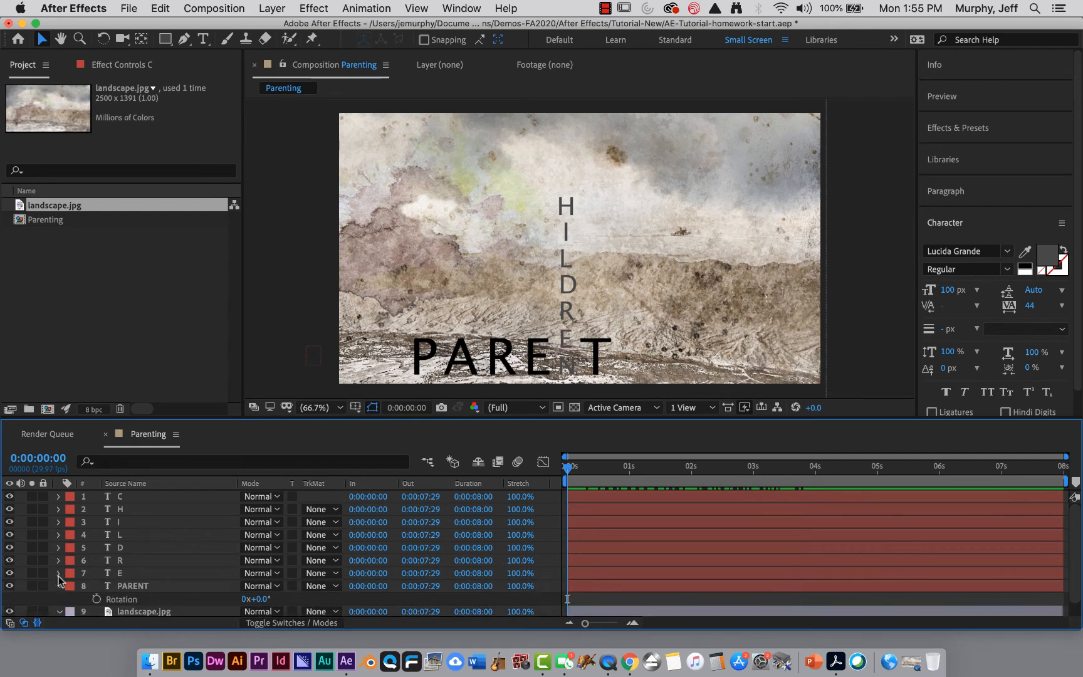
{"action": "left_click", "coordinate": [59, 585]}
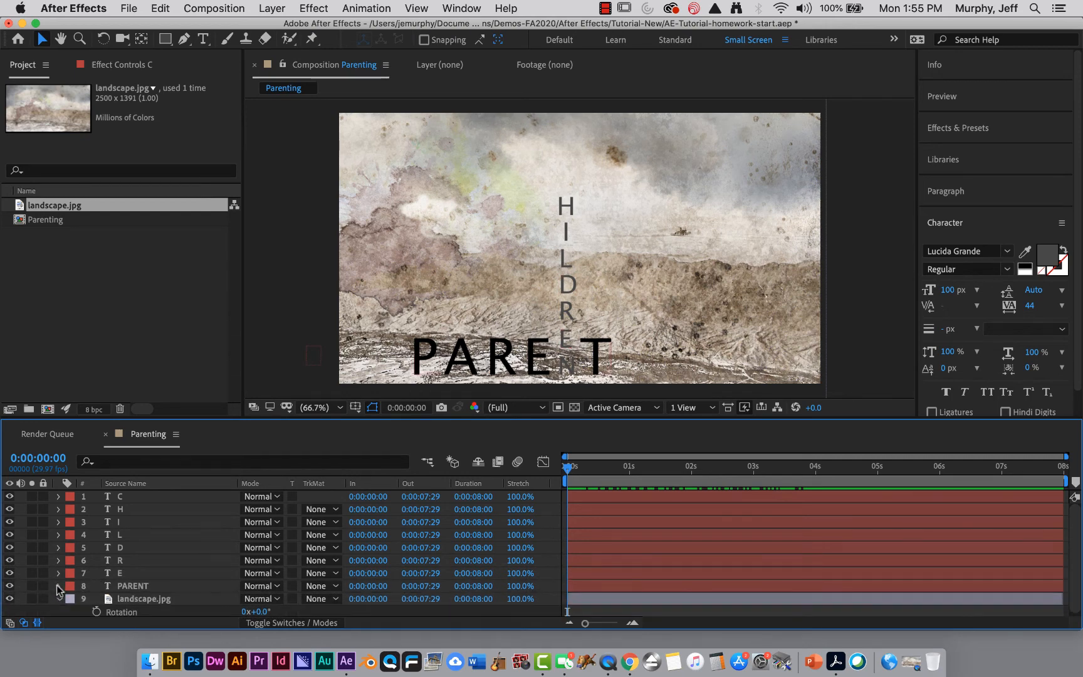
Step: Set layer C's Rotation at 0:00:00:00 to 3x+34° and scrub through its spin to 0:00:04:07
{"action": "left_click", "coordinate": [143, 495]}
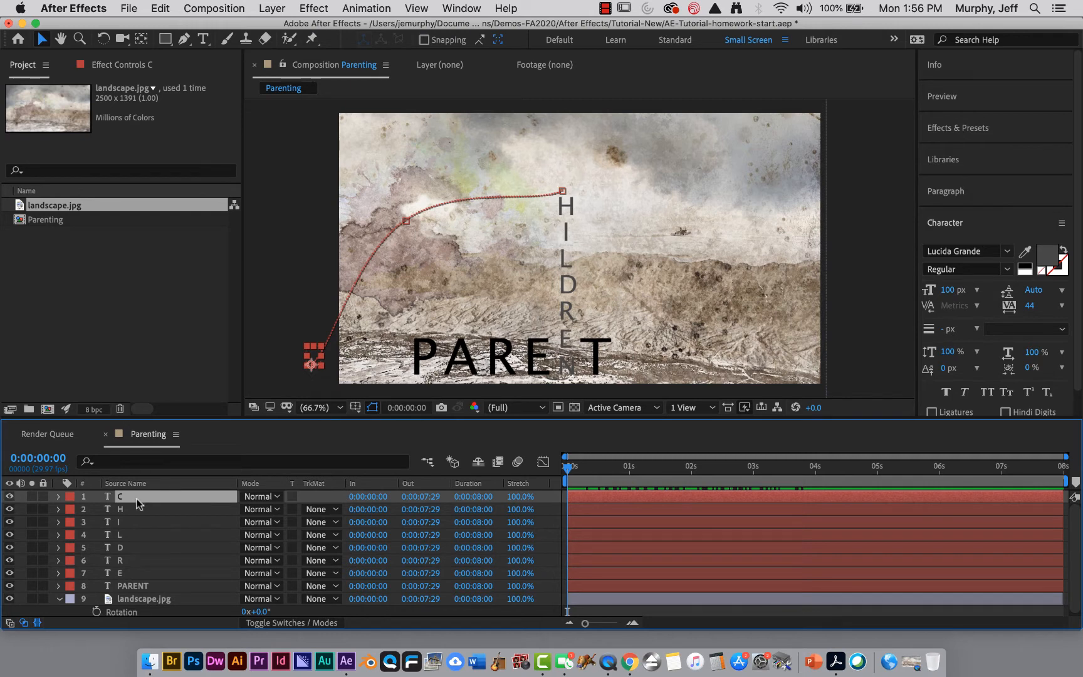
{"action": "left_click", "coordinate": [58, 496]}
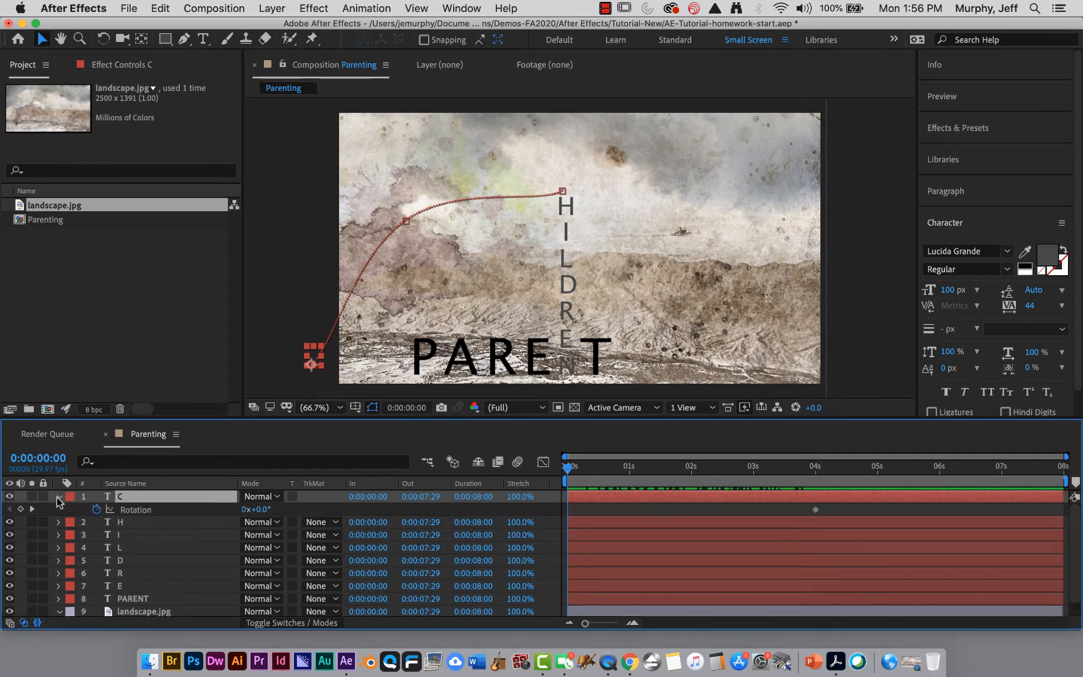
{"action": "left_click_drag", "start_coordinate": [257, 509], "coordinate": [232, 510]}
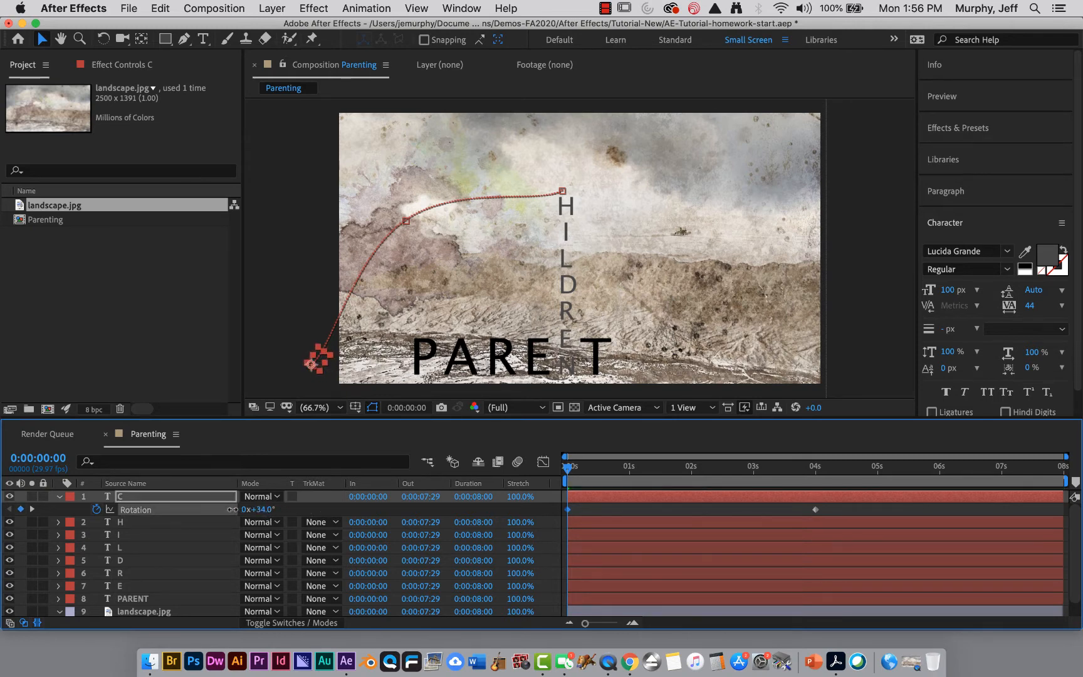
{"action": "left_click", "coordinate": [249, 509]}
{"action": "left_click_drag", "start_coordinate": [244, 509], "coordinate": [254, 509]}
{"action": "left_click", "coordinate": [246, 509]}
{"action": "type", "text": "3"}
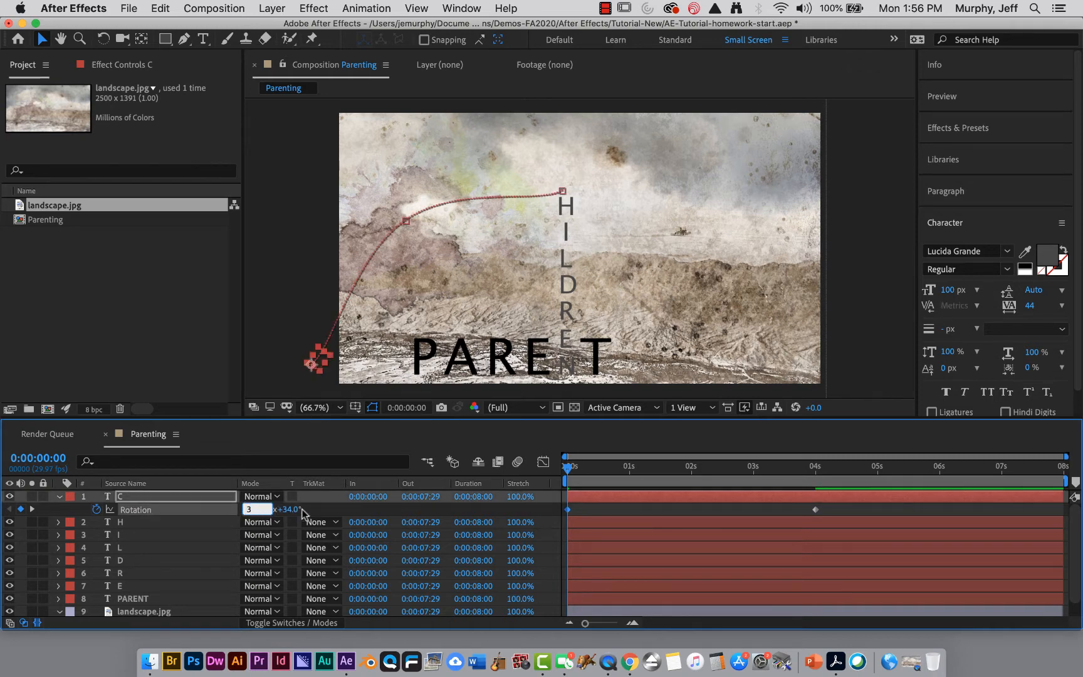
{"action": "key", "text": "Return"}
{"action": "left_click_drag", "start_coordinate": [568, 467], "coordinate": [827, 416]}
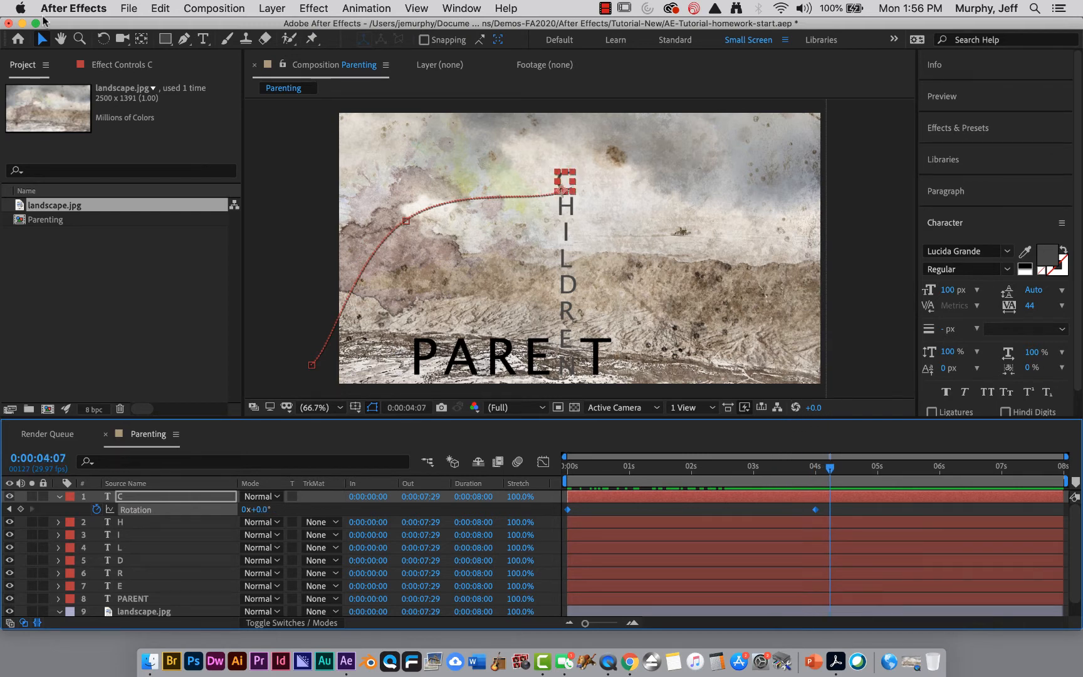
Step: Move layer C's anchor point to the centre of the letter with the Pan Behind tool and scrub through its animation
{"action": "left_click", "coordinate": [143, 40]}
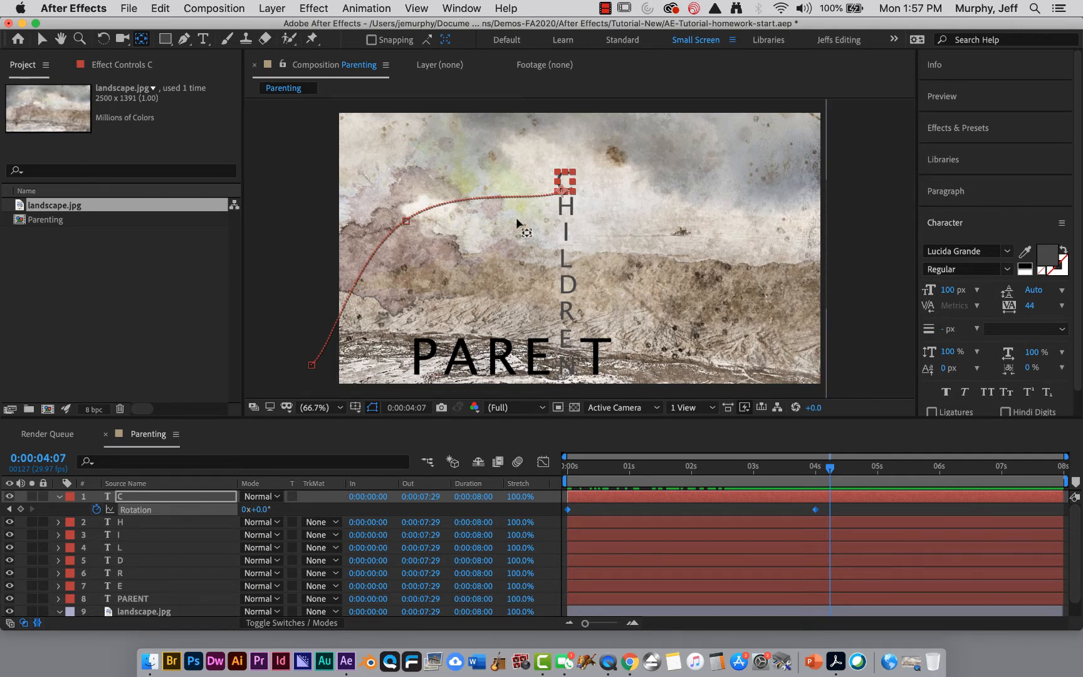
{"action": "left_click", "coordinate": [568, 183]}
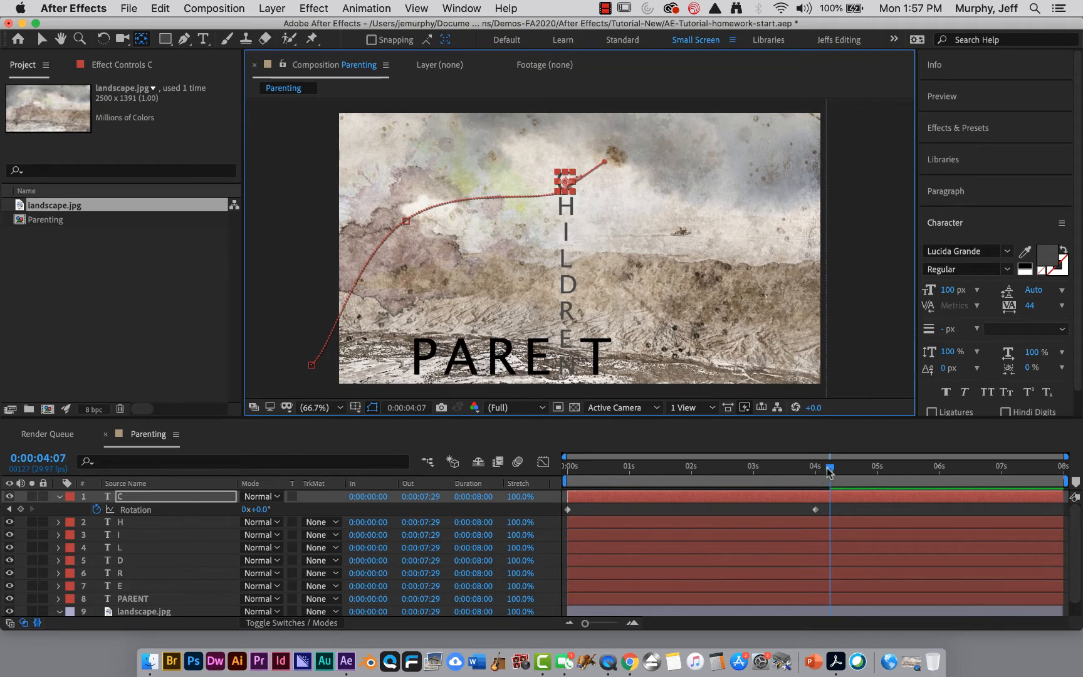
{"action": "left_click_drag", "start_coordinate": [829, 467], "coordinate": [638, 470]}
{"action": "left_click_drag", "start_coordinate": [621, 509], "coordinate": [833, 476]}
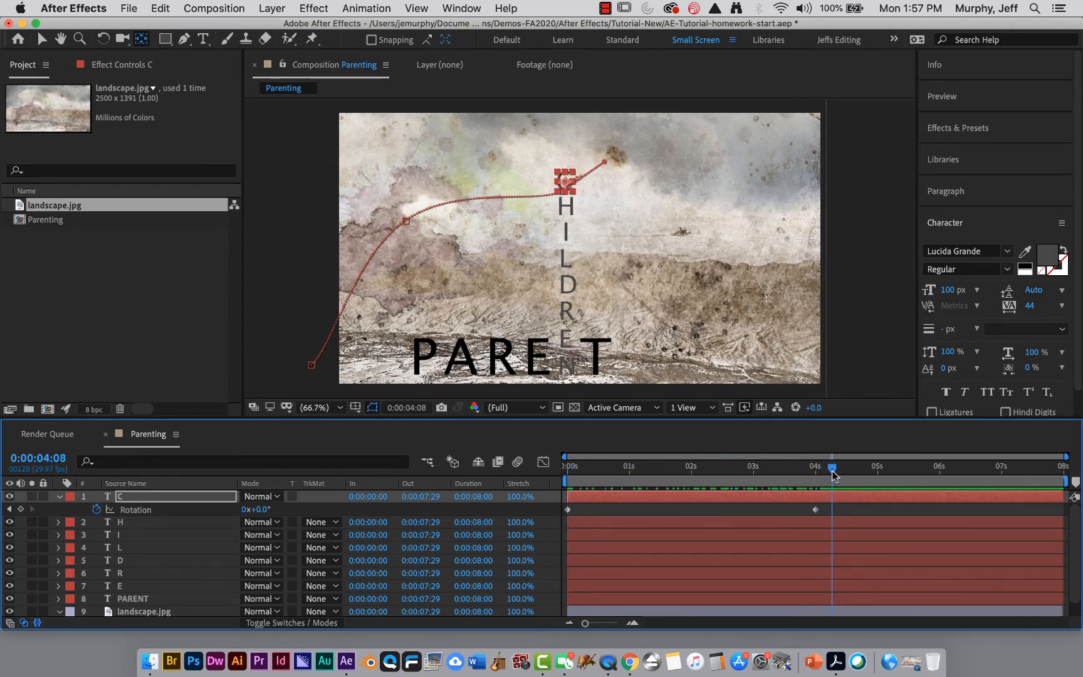
Step: Collapse layer C and reveal the Position properties of layers H through E
{"action": "left_click", "coordinate": [59, 497]}
{"action": "left_click", "coordinate": [149, 509]}
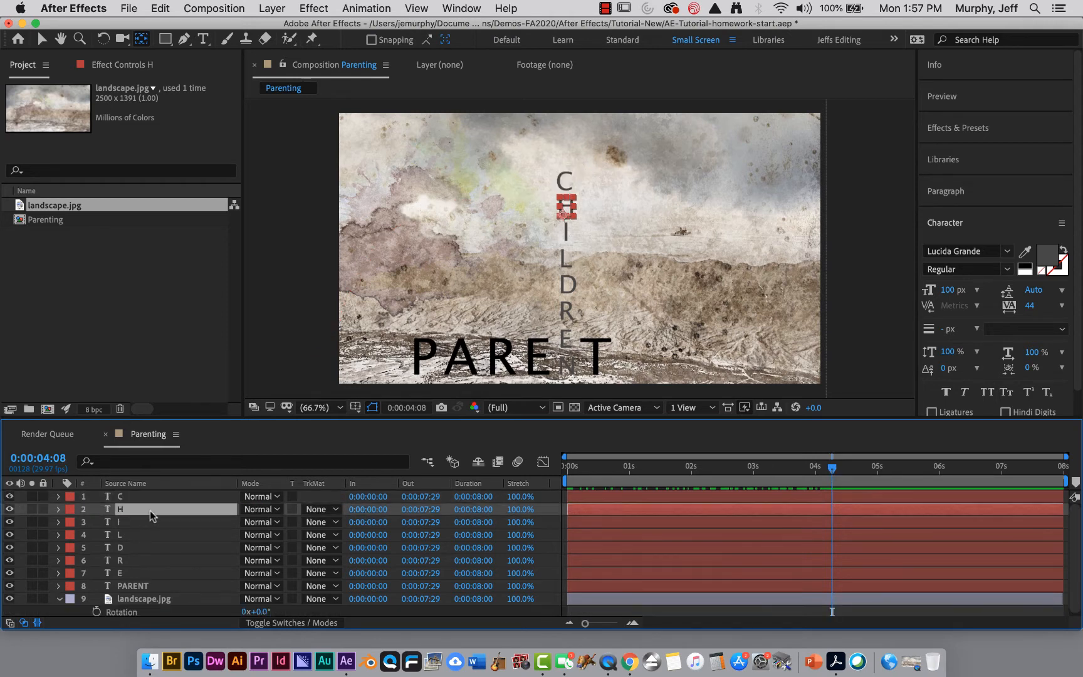
{"action": "left_click", "coordinate": [152, 573], "text": "shift"}
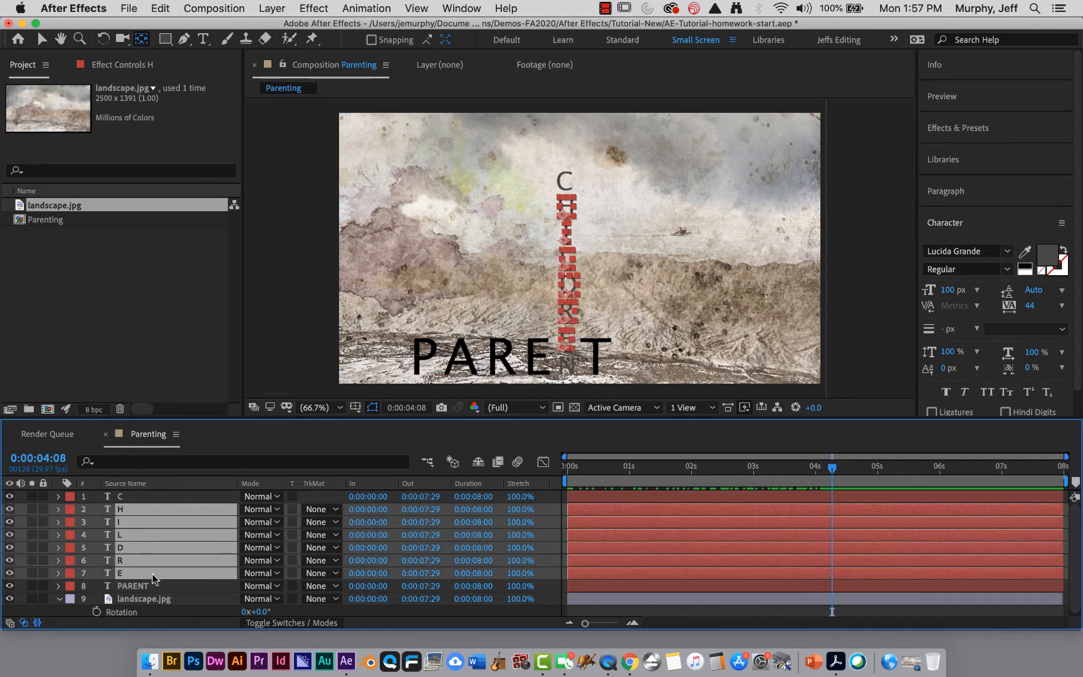
{"action": "key", "text": "p"}
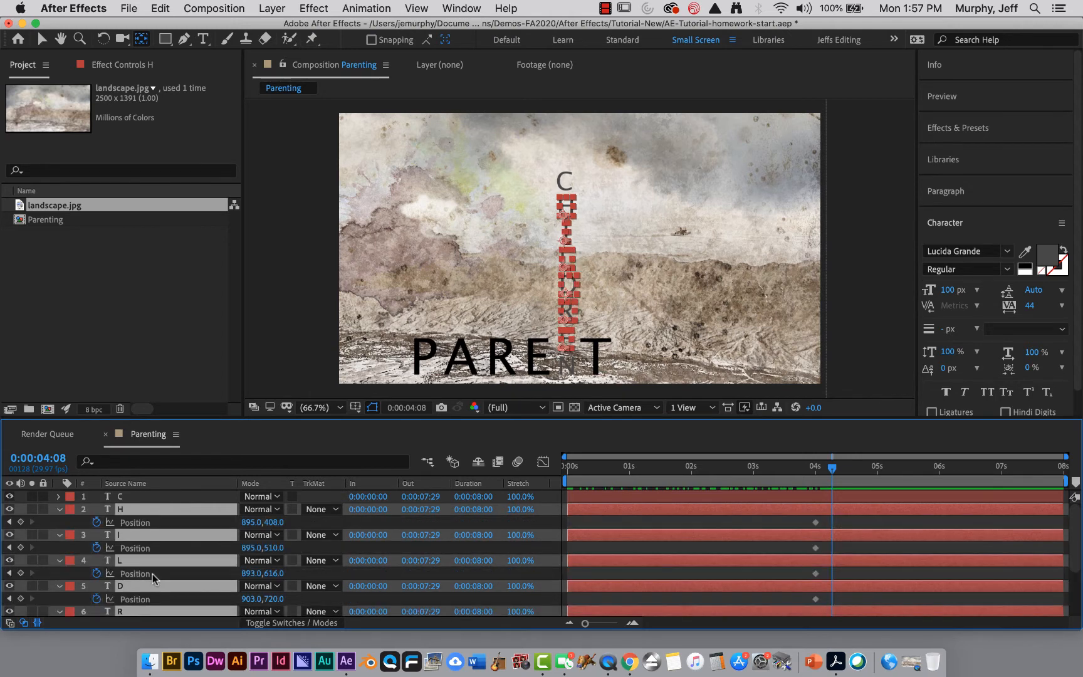
{"action": "left_click", "coordinate": [567, 205]}
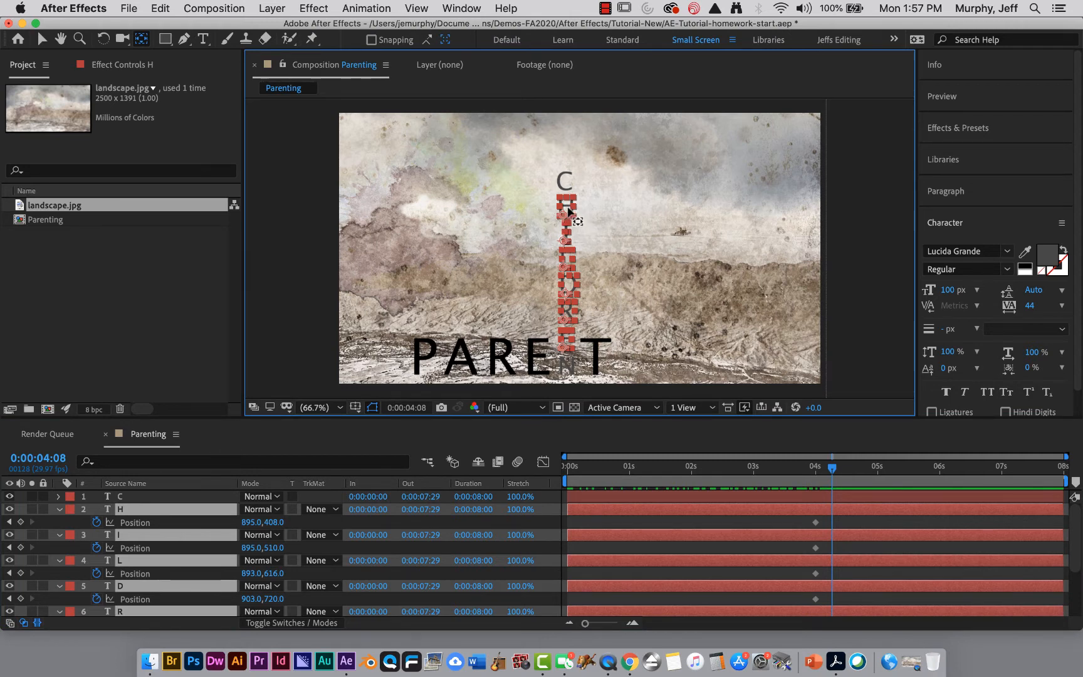
Step: Move letters H through E together off the canvas's left side at 0:00:00:00 with the Selection tool to set their starting Position keyframes
{"action": "left_click", "coordinate": [41, 39]}
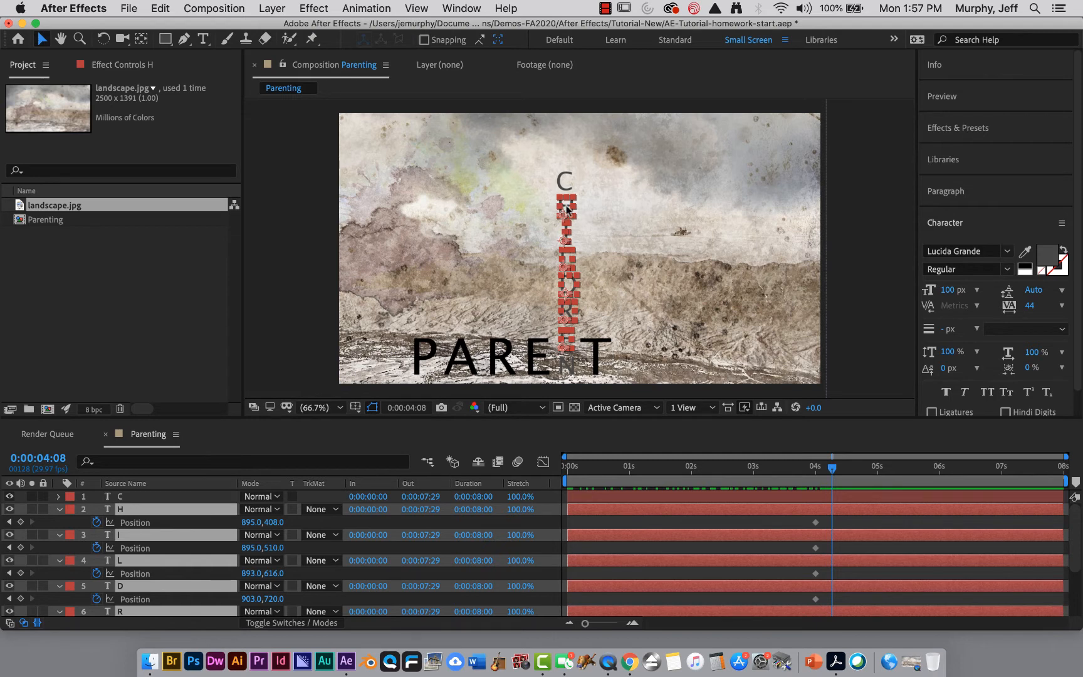
{"action": "left_click_drag", "start_coordinate": [566, 211], "coordinate": [268, 254]}
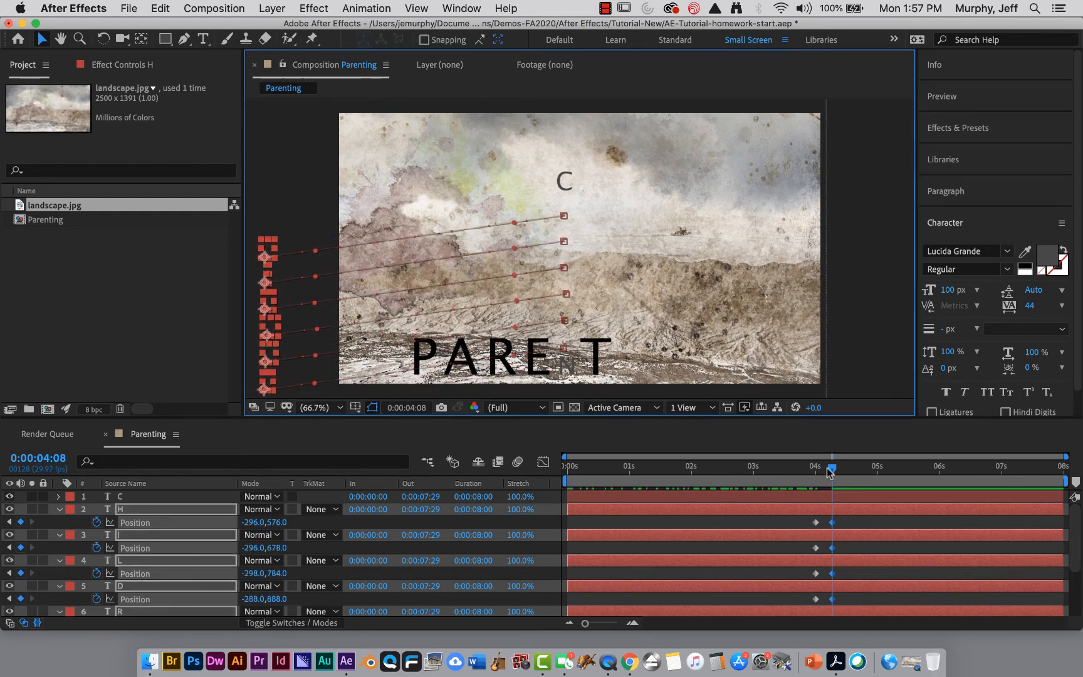
{"action": "key", "text": "Delete"}
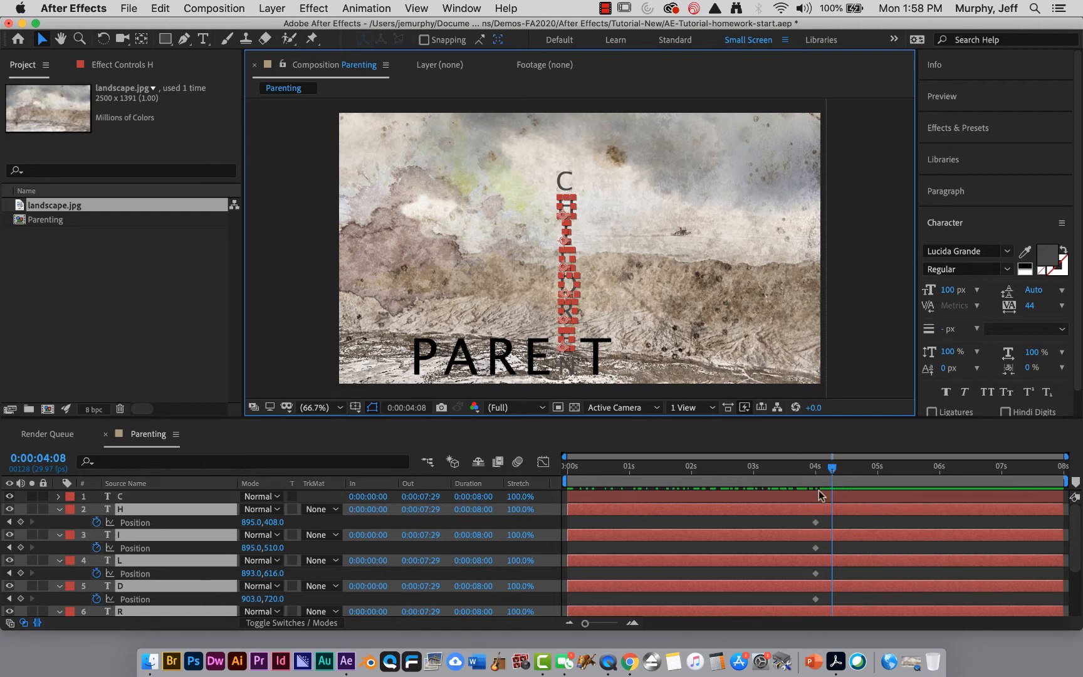
{"action": "left_click_drag", "start_coordinate": [832, 471], "coordinate": [554, 506]}
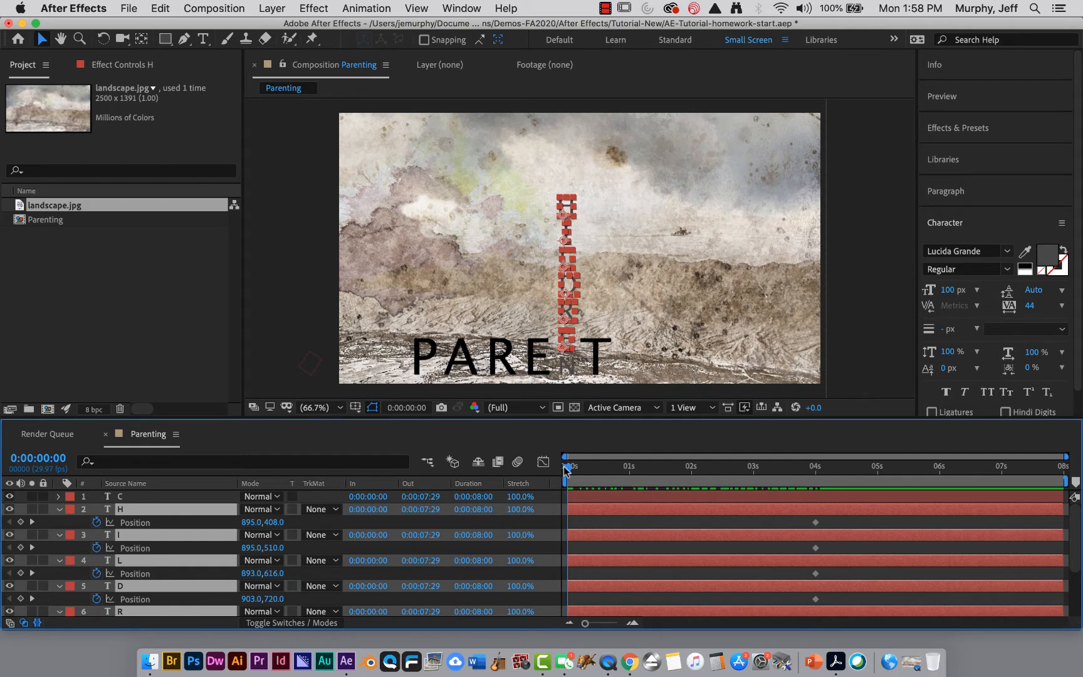
{"action": "left_click_drag", "start_coordinate": [567, 467], "coordinate": [537, 526]}
{"action": "left_click_drag", "start_coordinate": [567, 259], "coordinate": [311, 297]}
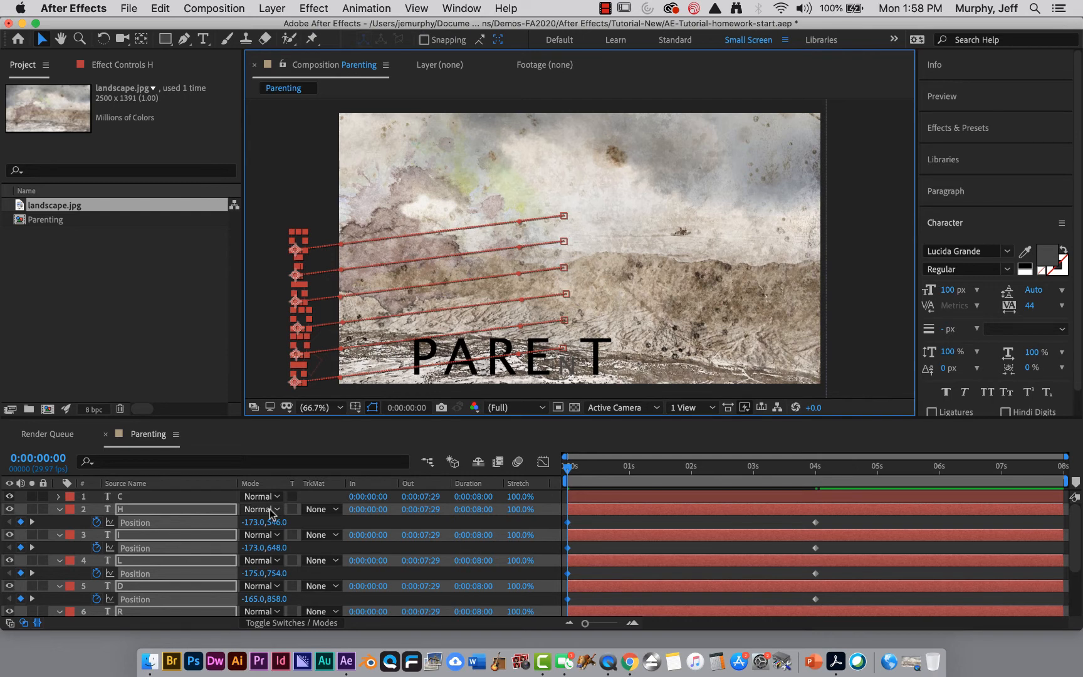
Step: Set the Rotation of layers H through E to 4x+0.0° at 0:00:00:00, and layer H's to 4x+110.0°
{"action": "key", "text": "r"}
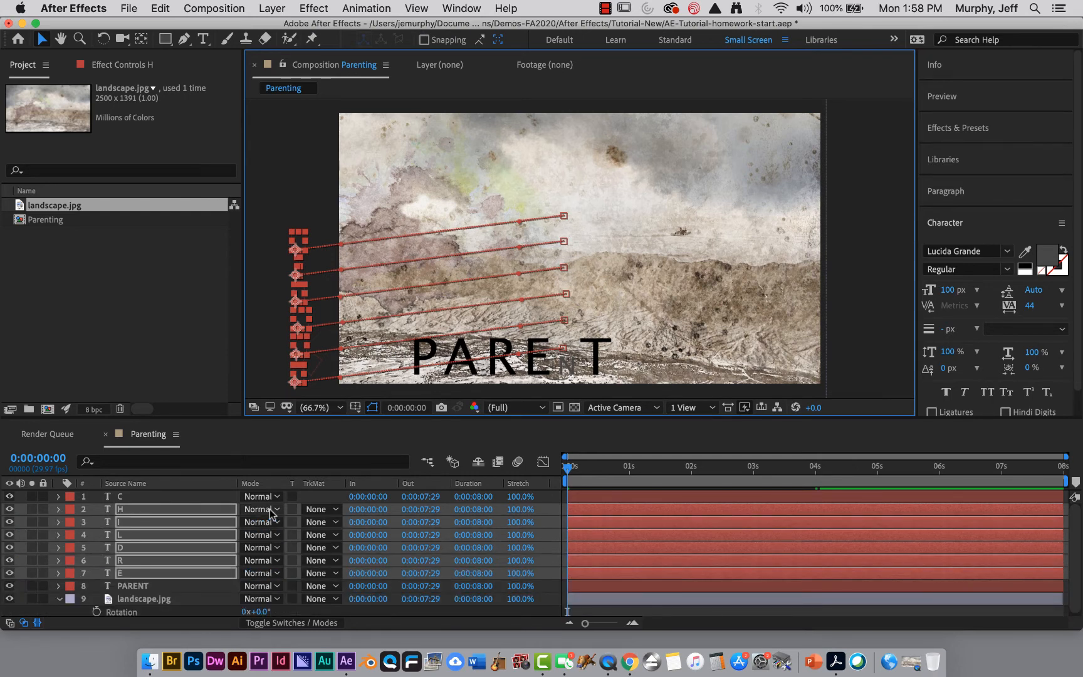
{"action": "key", "text": "r"}
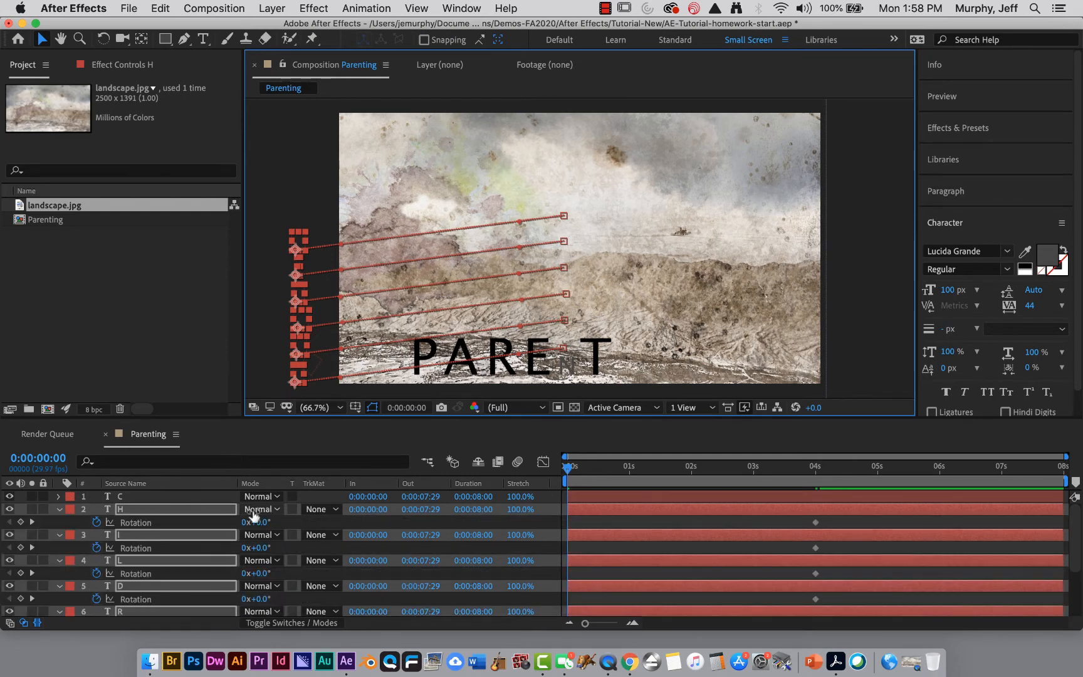
{"action": "left_click", "coordinate": [243, 522]}
{"action": "left_click", "coordinate": [244, 522]}
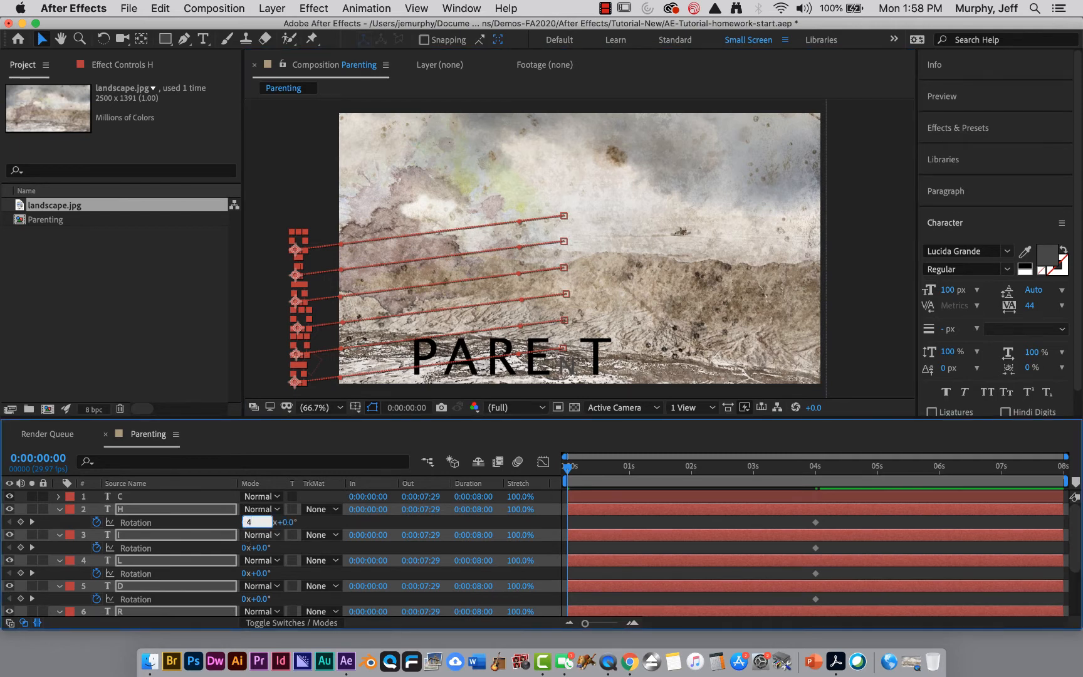
{"action": "key", "text": "Return"}
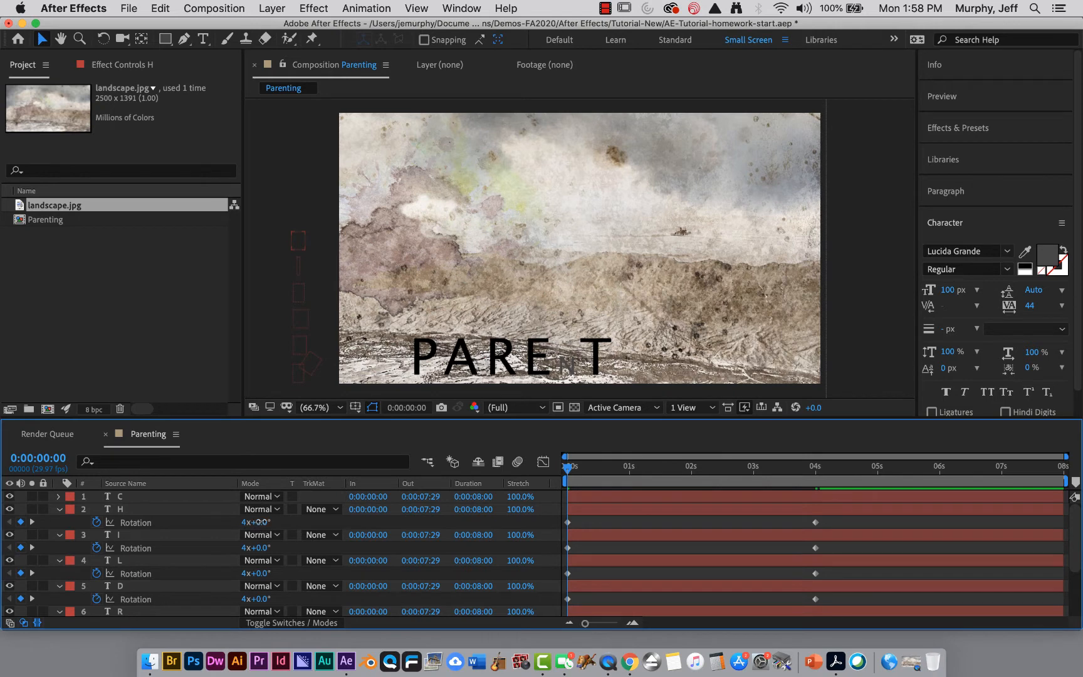
{"action": "left_click_drag", "start_coordinate": [258, 522], "coordinate": [344, 522]}
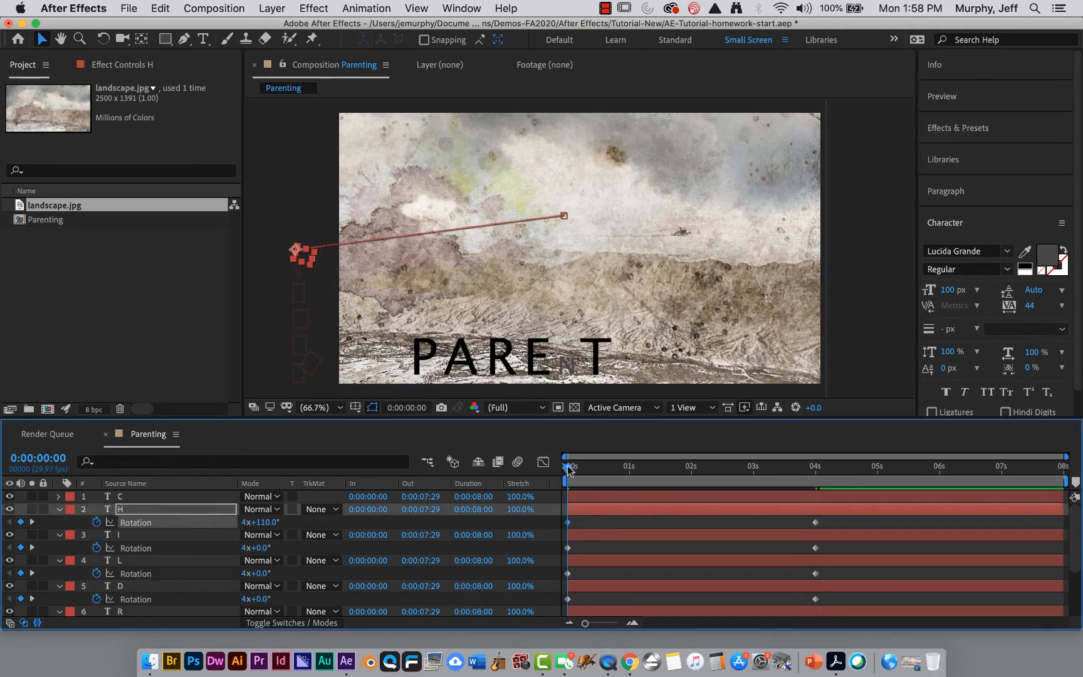
{"action": "left_click_drag", "start_coordinate": [568, 469], "coordinate": [704, 451]}
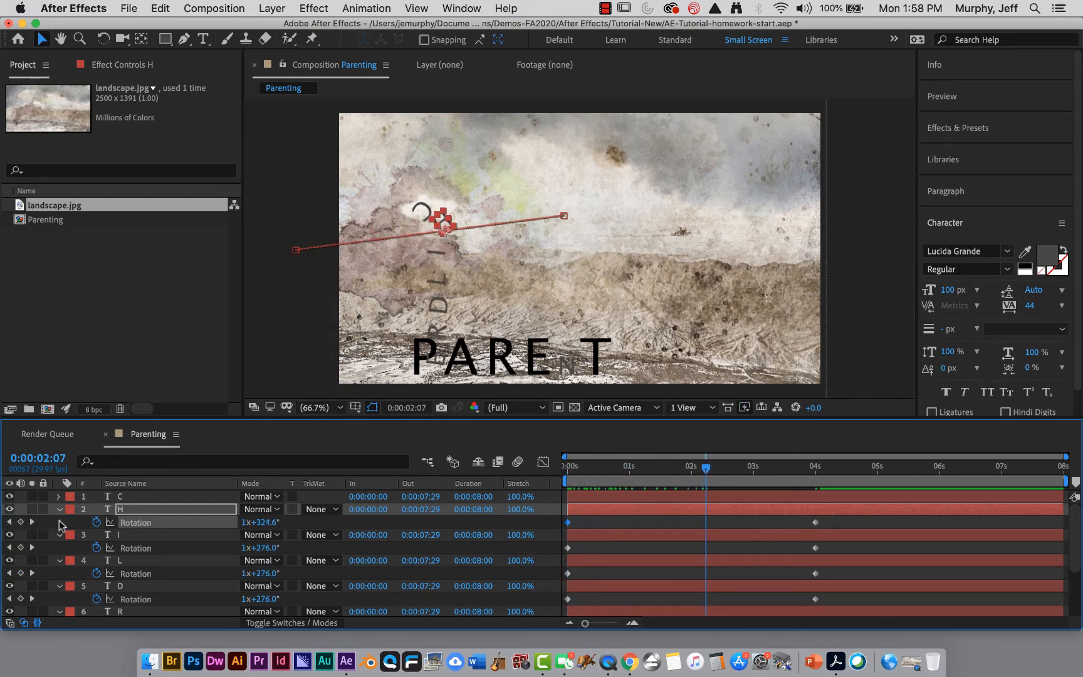
Step: Move layer H's anchor point to the letter's centre at 0:00:04:00 with the Pan Behind tool and scrub through its animation
{"action": "left_click", "coordinate": [32, 522]}
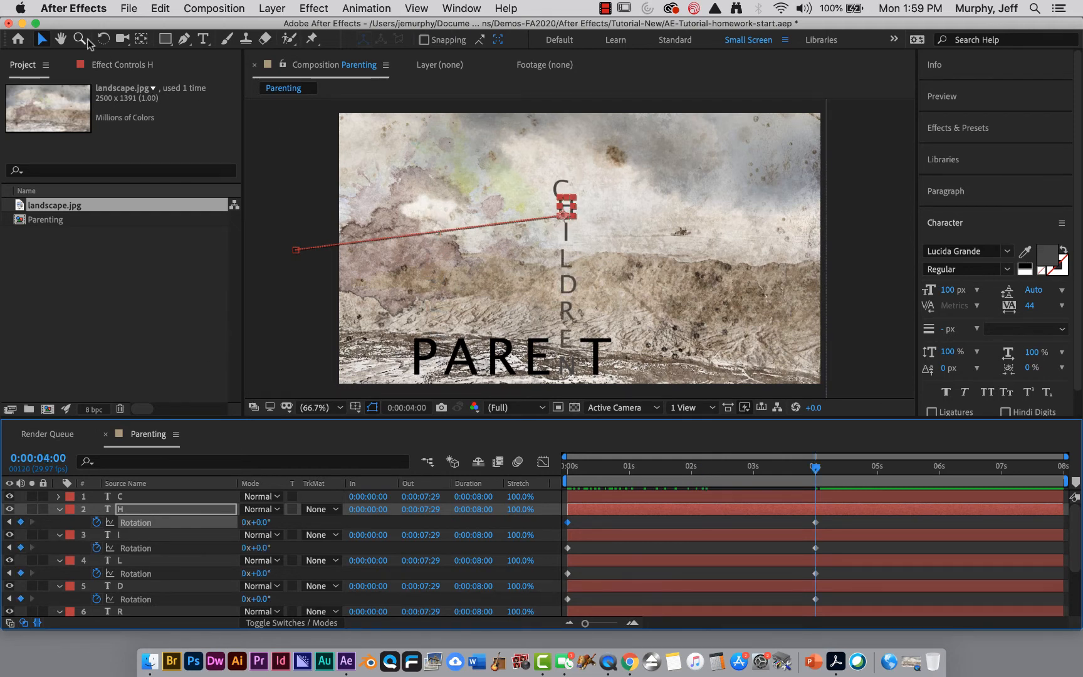
{"action": "left_click", "coordinate": [141, 40]}
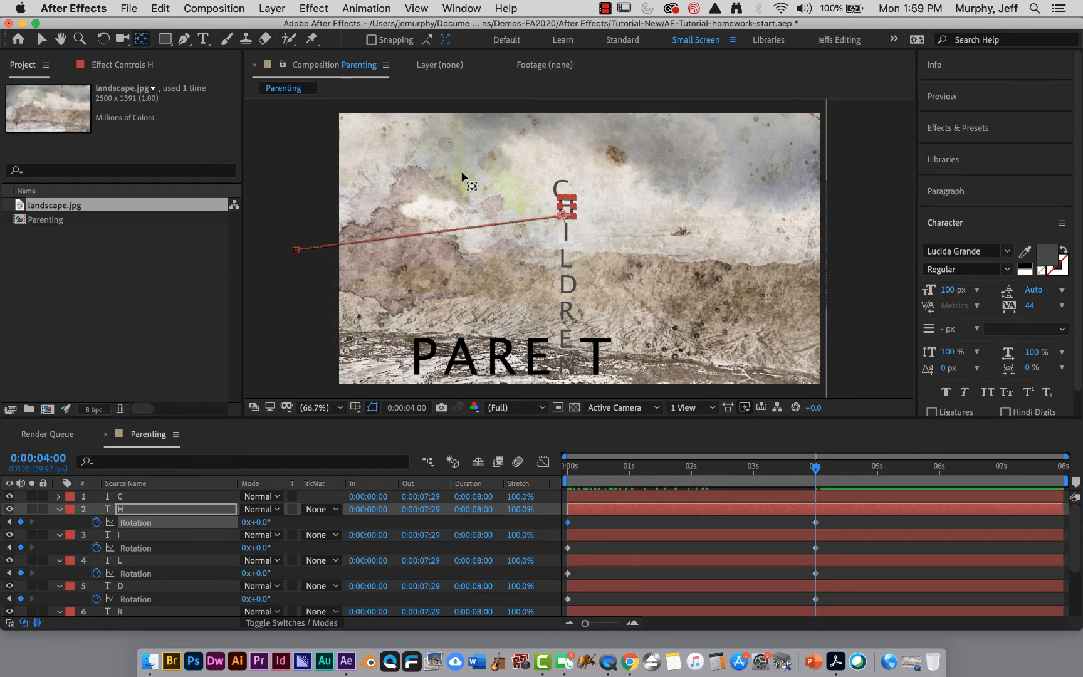
{"action": "left_click", "coordinate": [567, 212]}
{"action": "left_click_drag", "start_coordinate": [567, 212], "coordinate": [567, 210]}
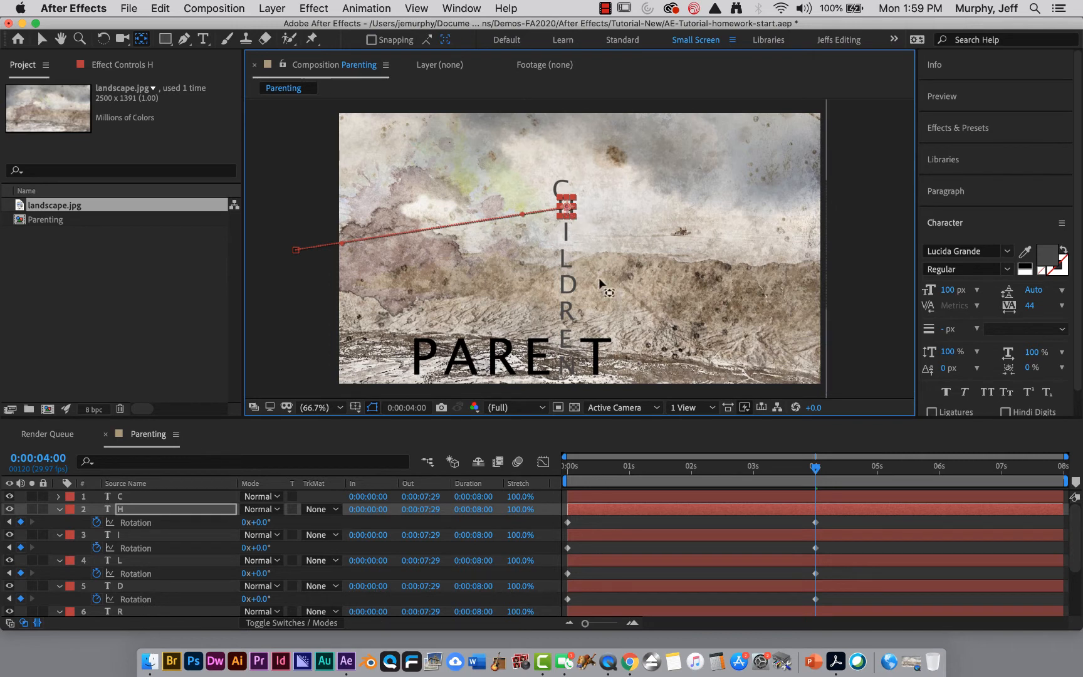
{"action": "left_click_drag", "start_coordinate": [815, 468], "coordinate": [526, 456]}
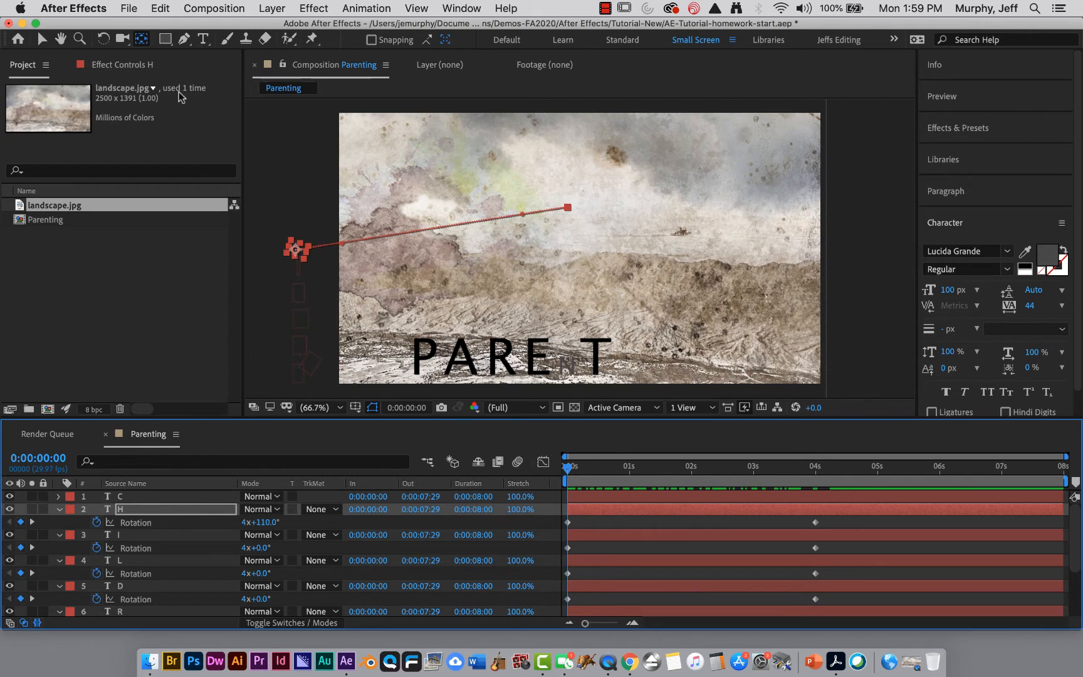
{"action": "left_click", "coordinate": [142, 39]}
{"action": "left_click_drag", "start_coordinate": [569, 467], "coordinate": [813, 471]}
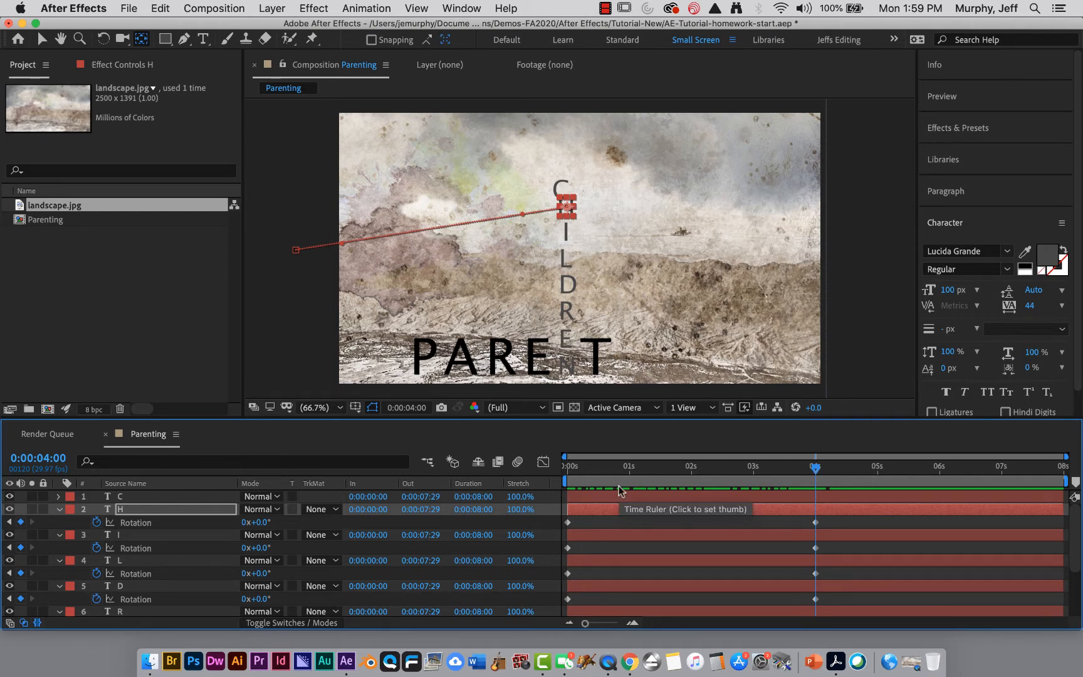
Step: Collapse the properties of layers H, I, L, D, R and E
{"action": "key", "text": "t"}
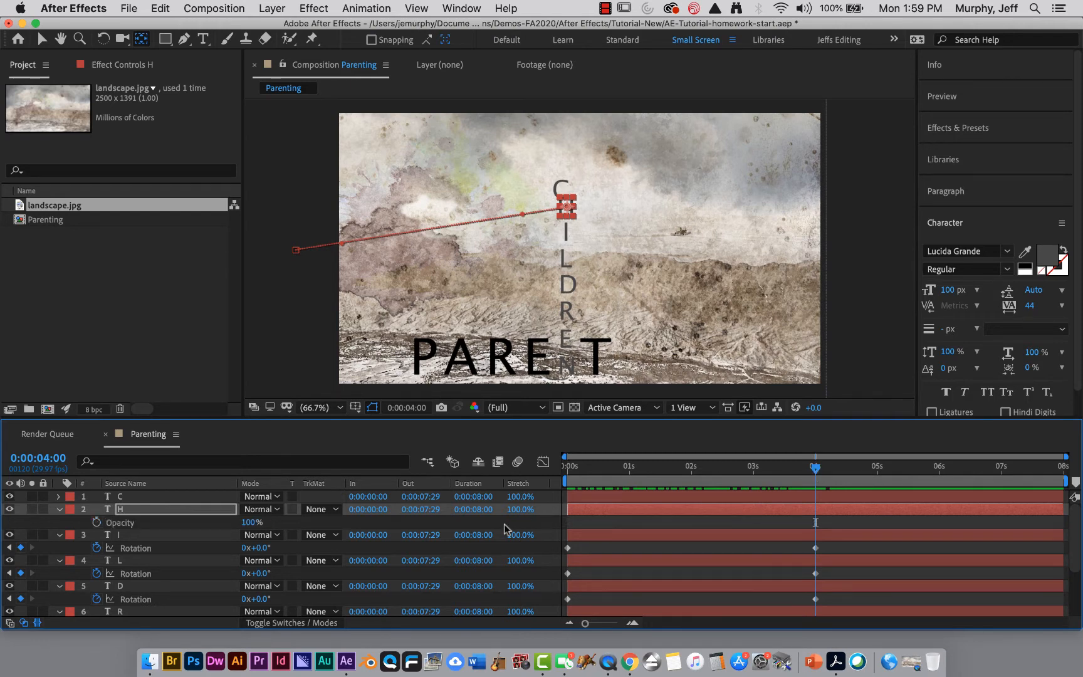
{"action": "left_click", "coordinate": [60, 509]}
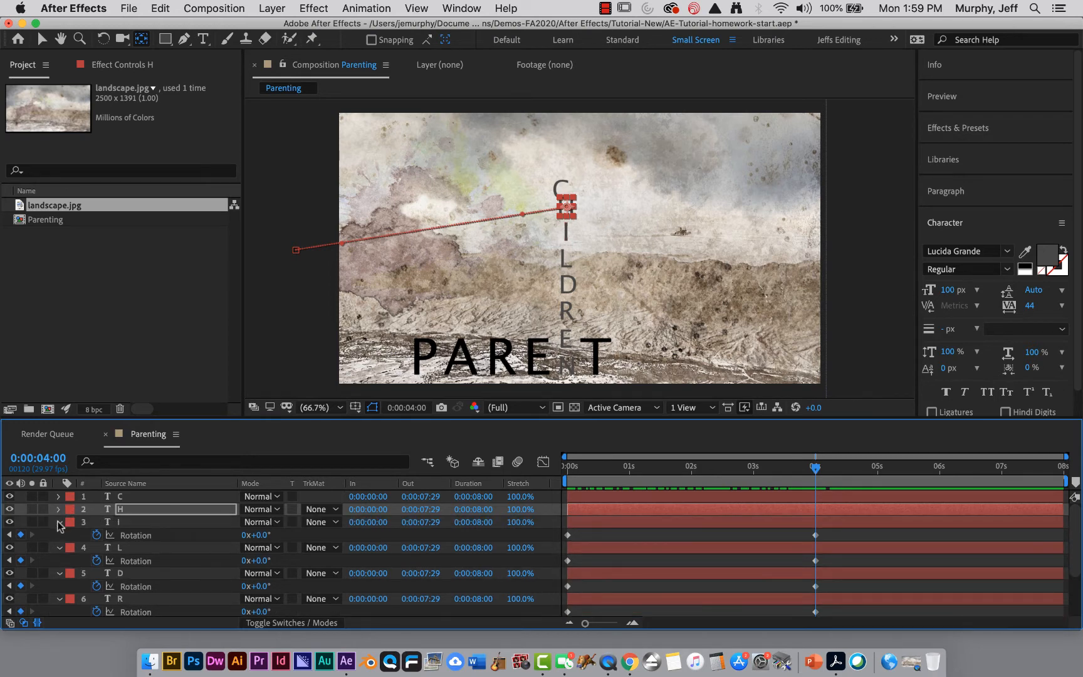
{"action": "left_click", "coordinate": [60, 522]}
{"action": "left_click", "coordinate": [60, 520]}
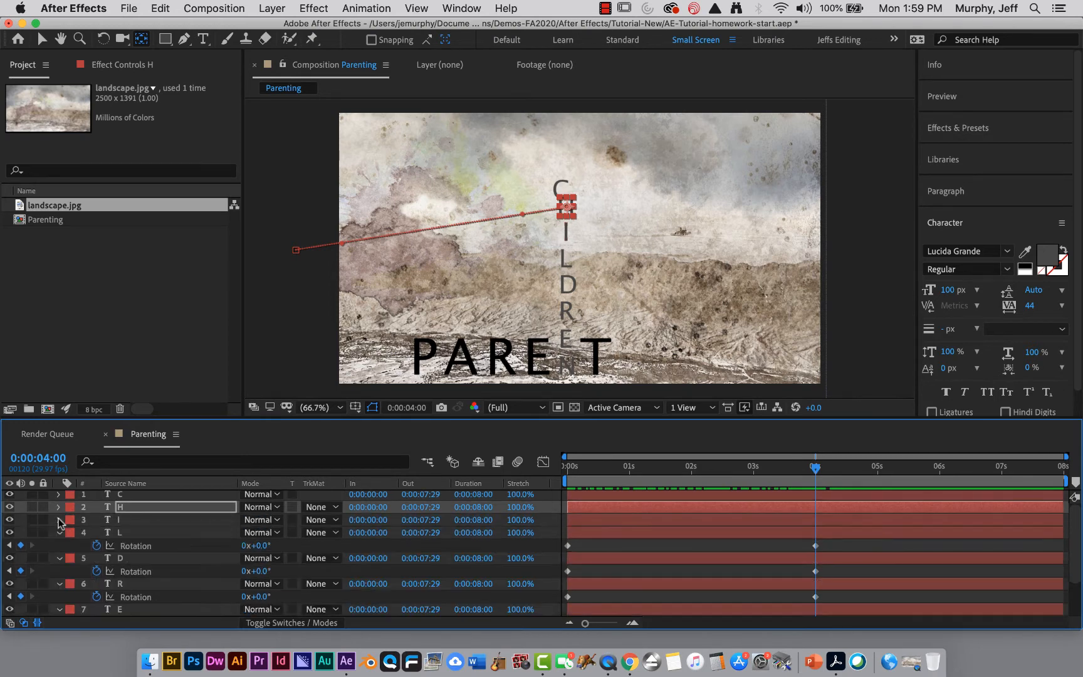
{"action": "left_click", "coordinate": [60, 533]}
{"action": "left_click", "coordinate": [59, 545]}
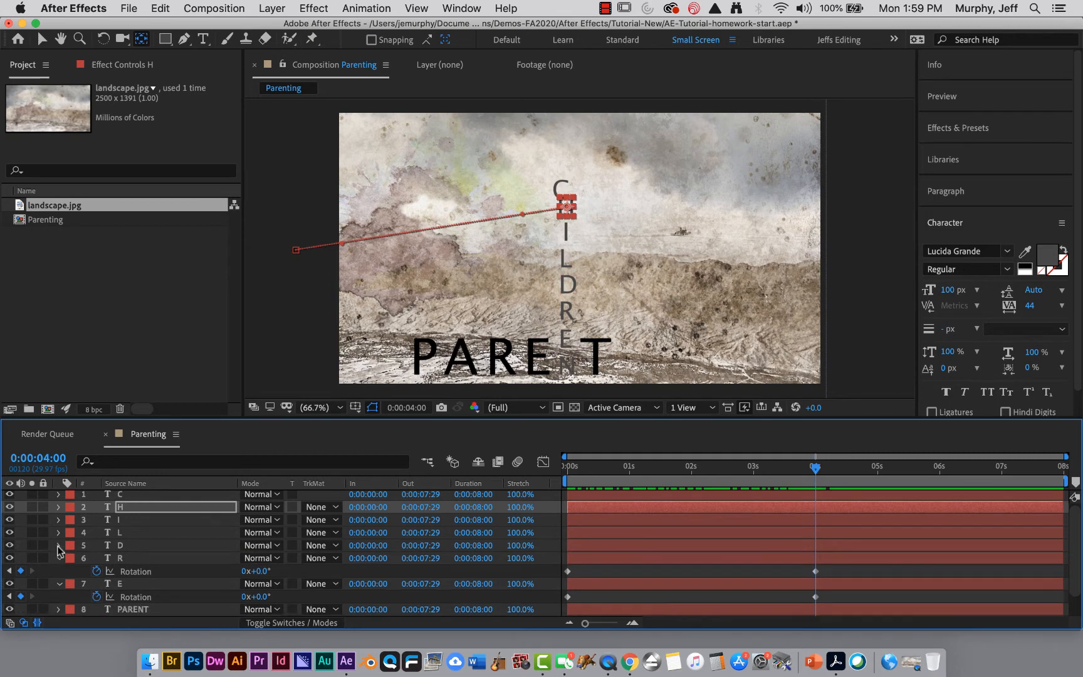
{"action": "left_click", "coordinate": [59, 558]}
{"action": "left_click", "coordinate": [59, 571]}
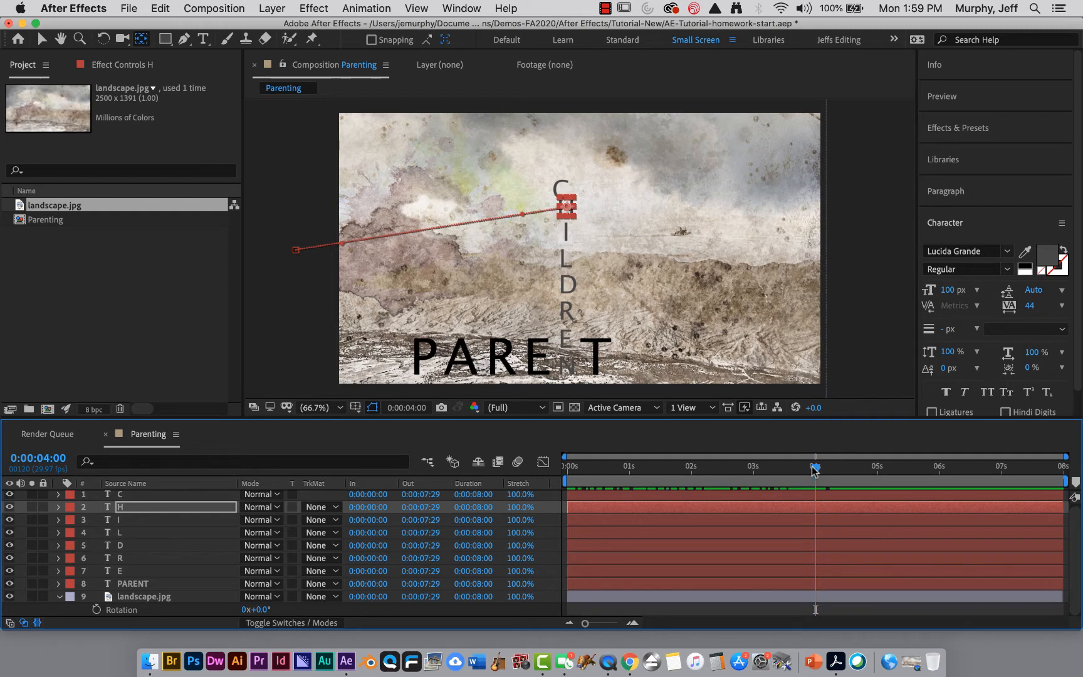
Step: Expand layer C and delete its extra Position keyframe just after 0:00:04:00
{"action": "left_click_drag", "start_coordinate": [813, 469], "coordinate": [826, 465]}
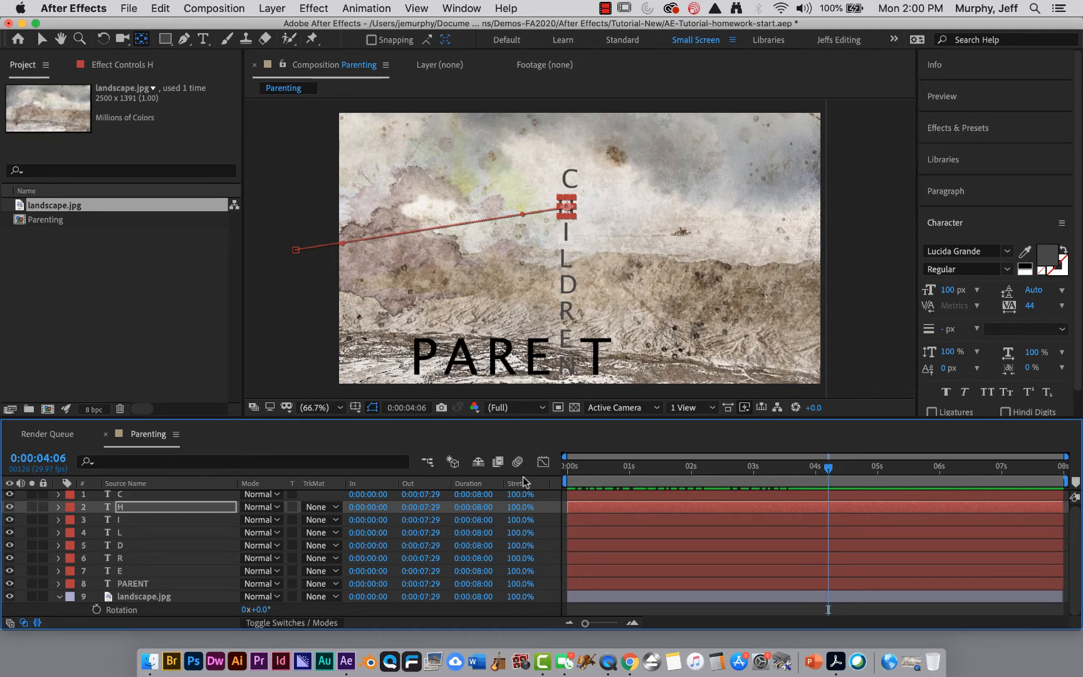
{"action": "left_click", "coordinate": [58, 495]}
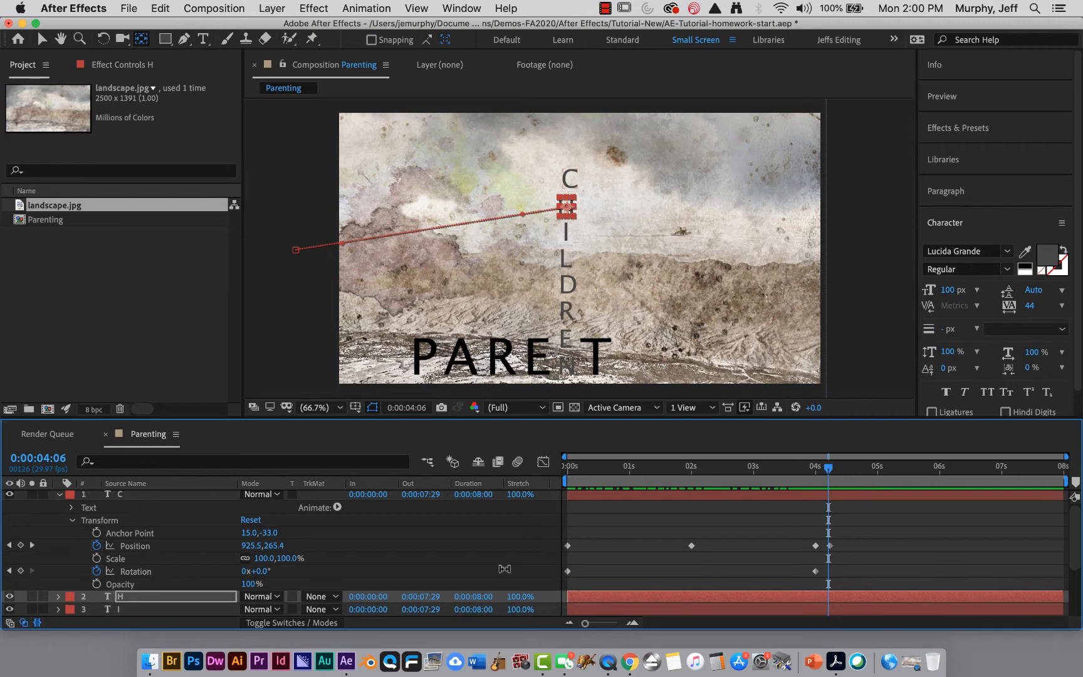
{"action": "left_click", "coordinate": [829, 546]}
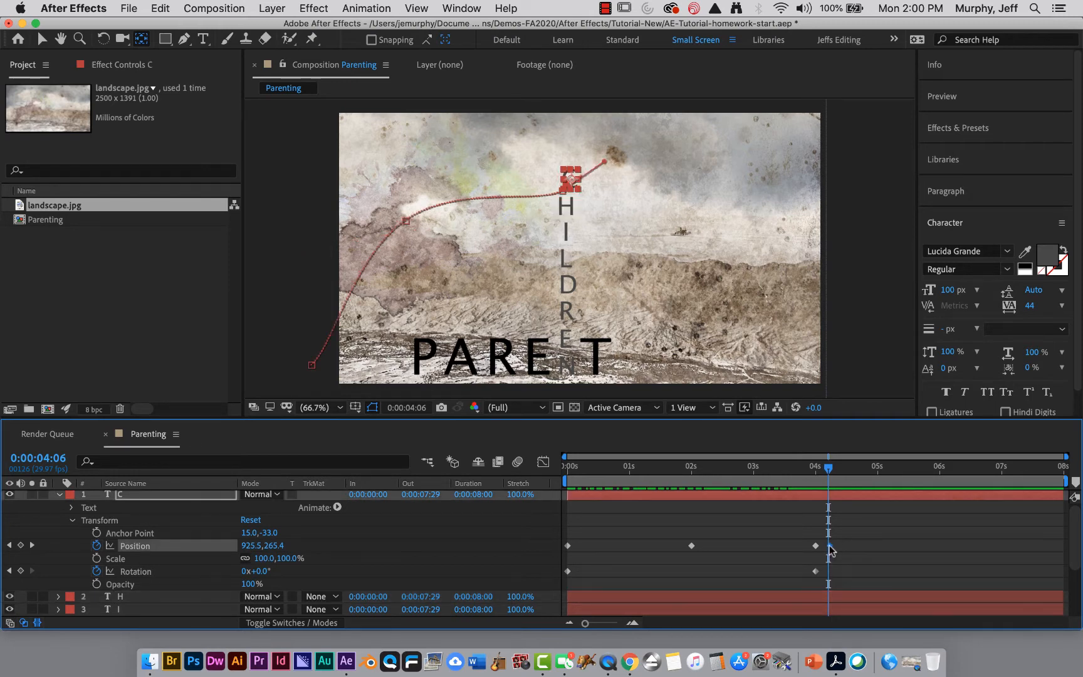
{"action": "key", "text": "Delete"}
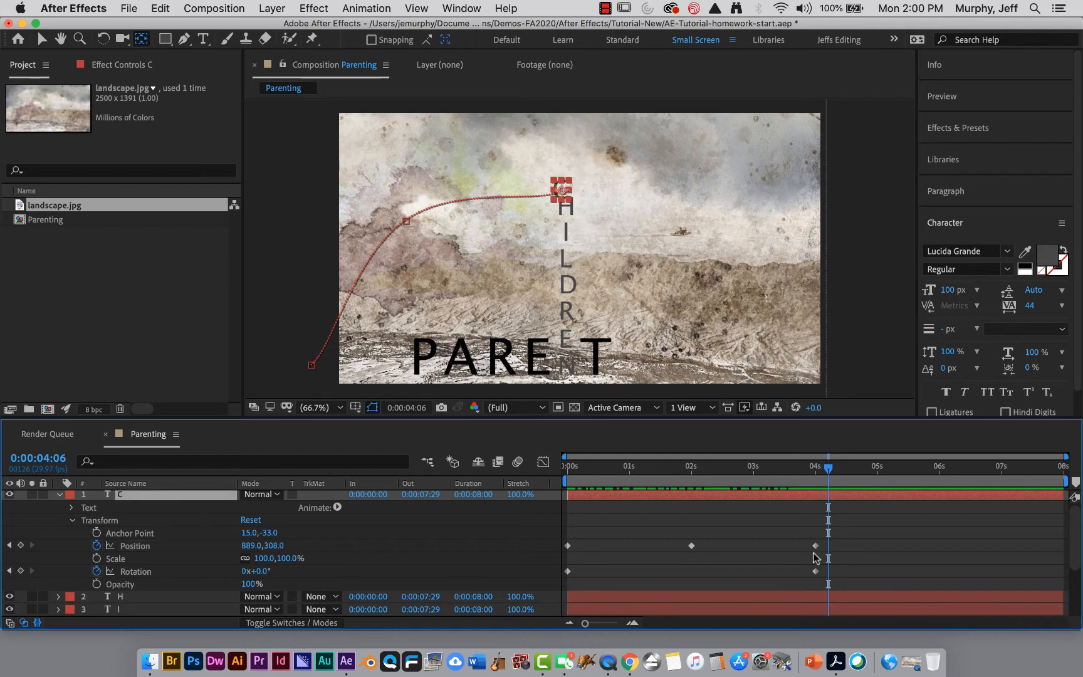
Step: Set layer C's Position at the 0:00:04:00 keyframe to 903.0, 277.0 so it lines up above the H
{"action": "mouse_move", "coordinate": [829, 470]}
{"action": "left_mouse_down"}
{"action": "mouse_move", "coordinate": [796, 468]}
{"action": "mouse_move", "coordinate": [819, 465]}
{"action": "left_mouse_up"}
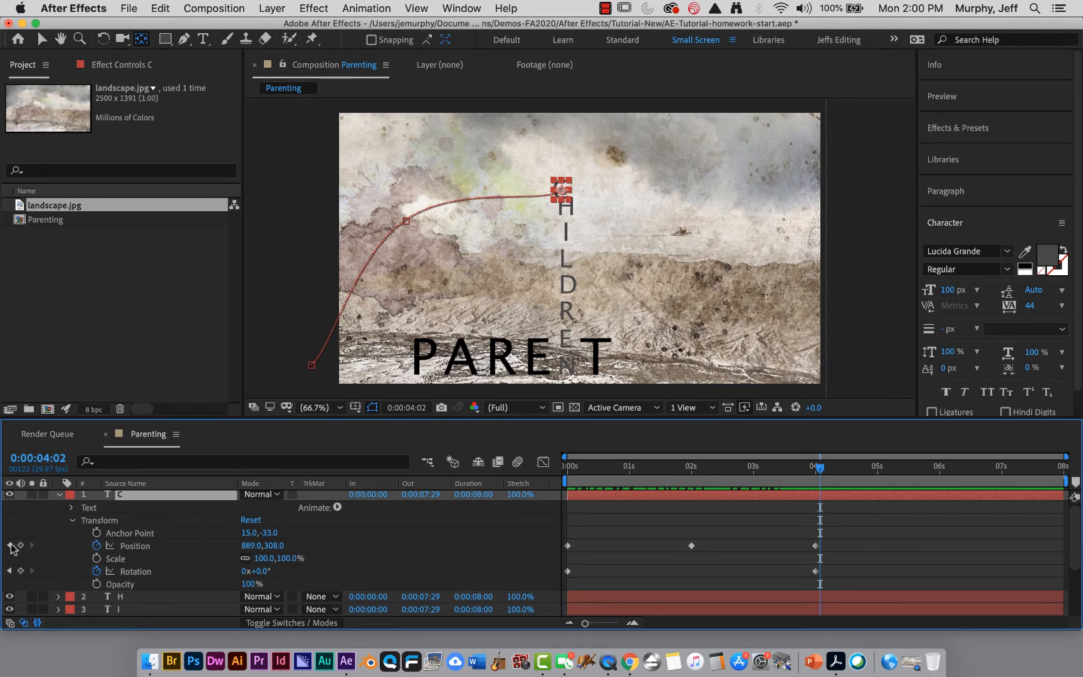
{"action": "left_click", "coordinate": [9, 546]}
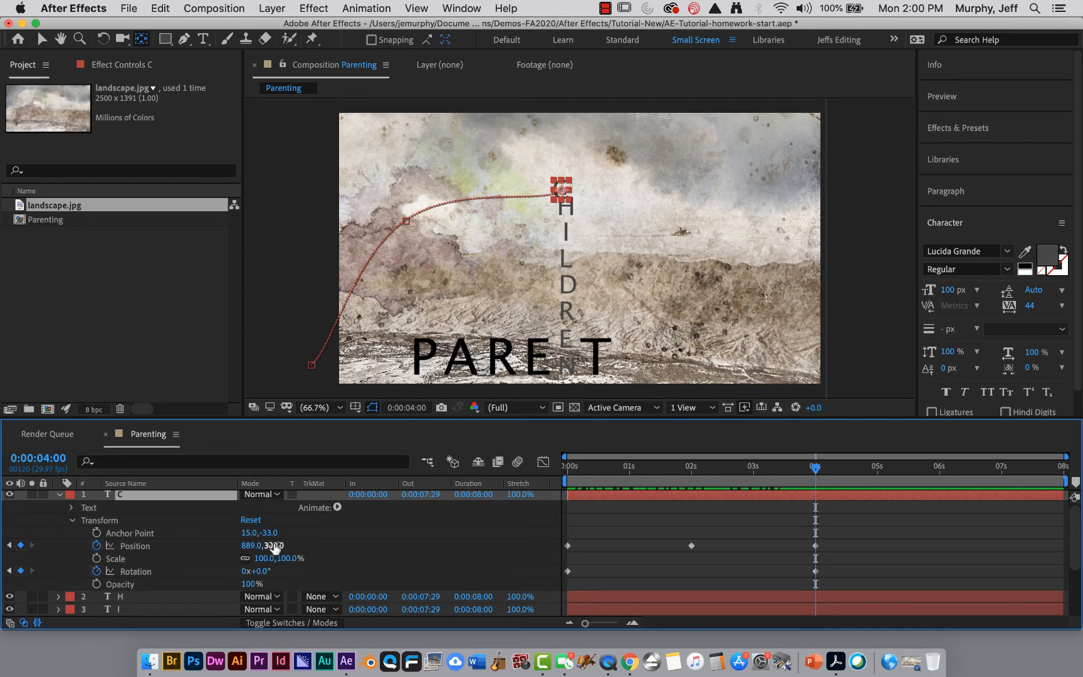
{"action": "mouse_move", "coordinate": [246, 546]}
{"action": "left_mouse_down"}
{"action": "mouse_move", "coordinate": [272, 544]}
{"action": "mouse_move", "coordinate": [259, 536]}
{"action": "left_mouse_up"}
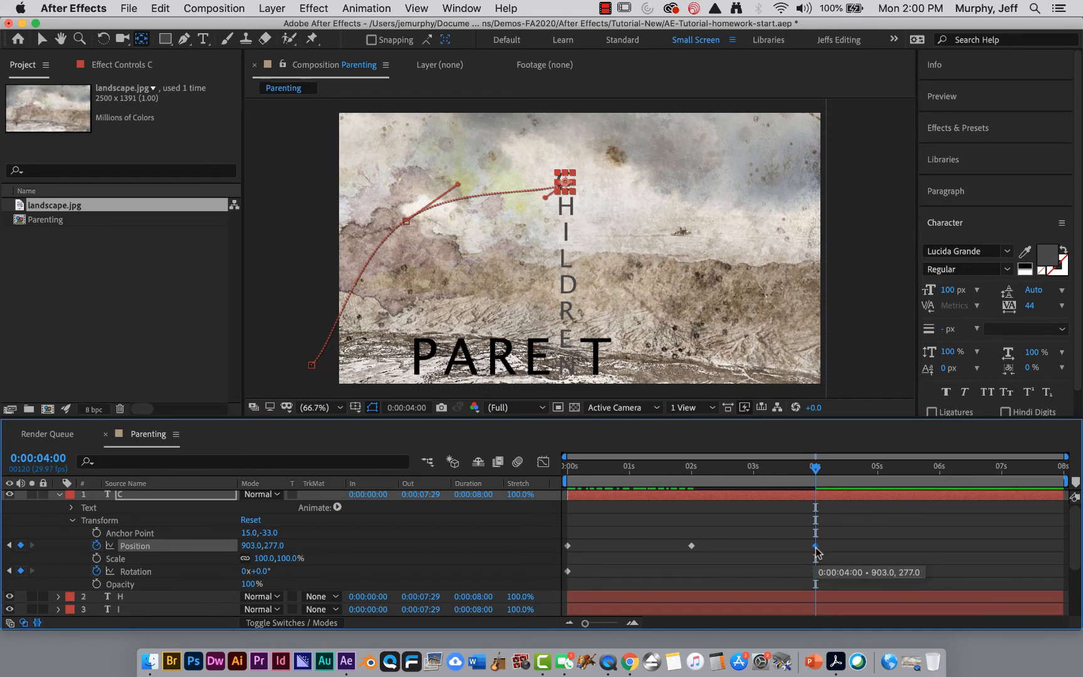
Step: Collapse layer C and scrub through the letters' animation from 0:00:00:00 to just past four seconds
{"action": "left_click_drag", "start_coordinate": [815, 467], "coordinate": [807, 470]}
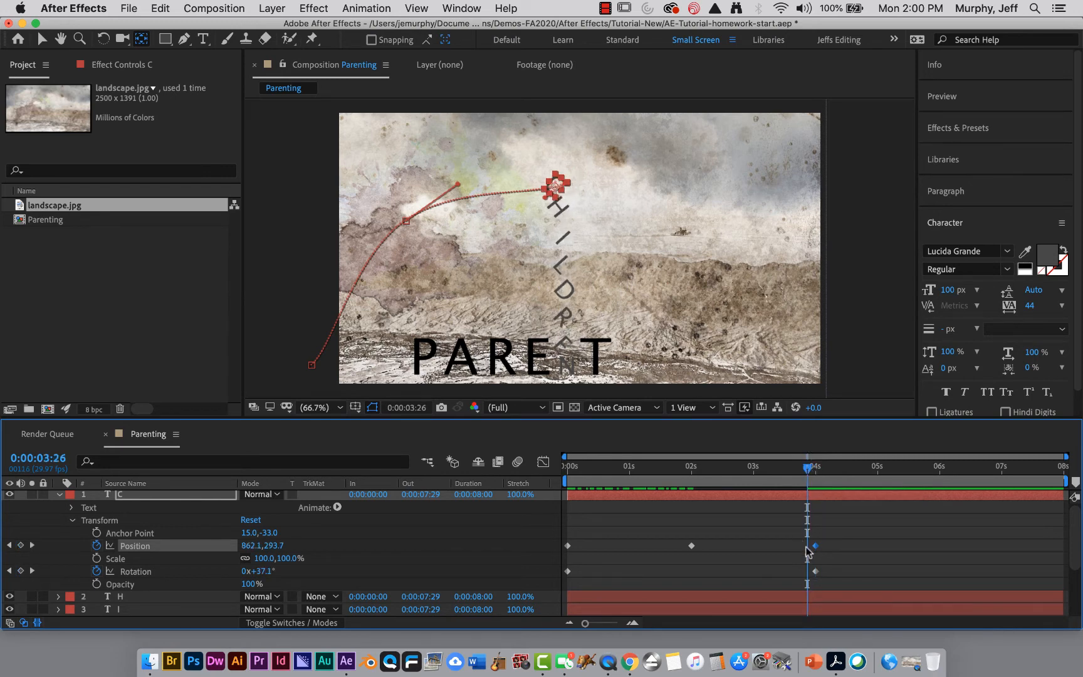
{"action": "left_click_drag", "start_coordinate": [807, 467], "coordinate": [566, 467]}
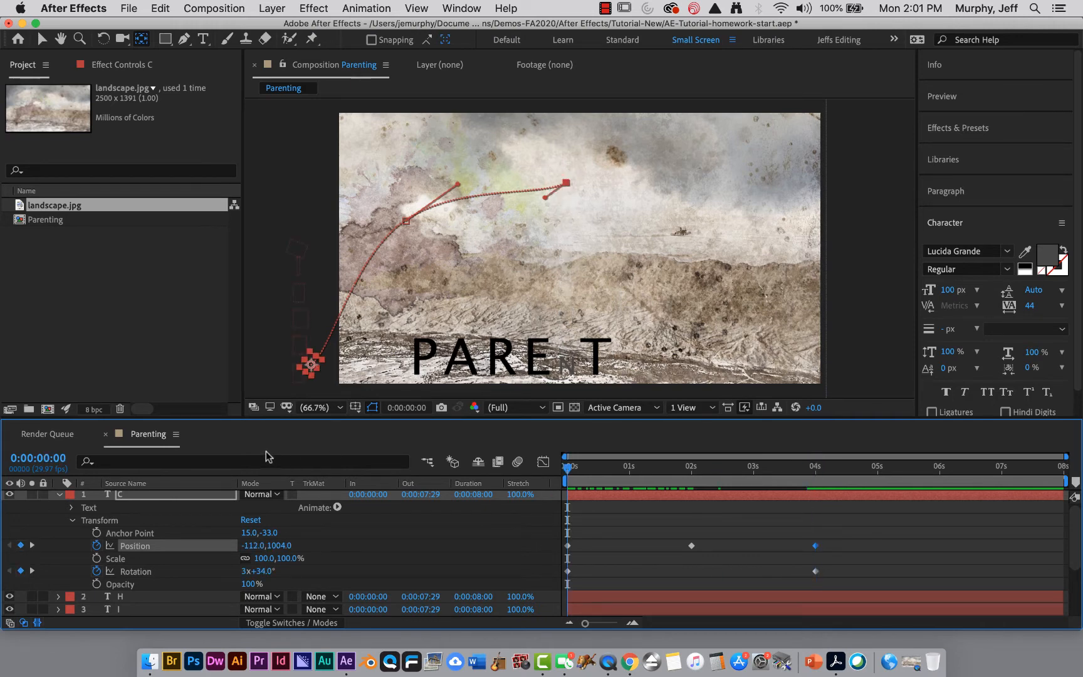
{"action": "left_click", "coordinate": [58, 495]}
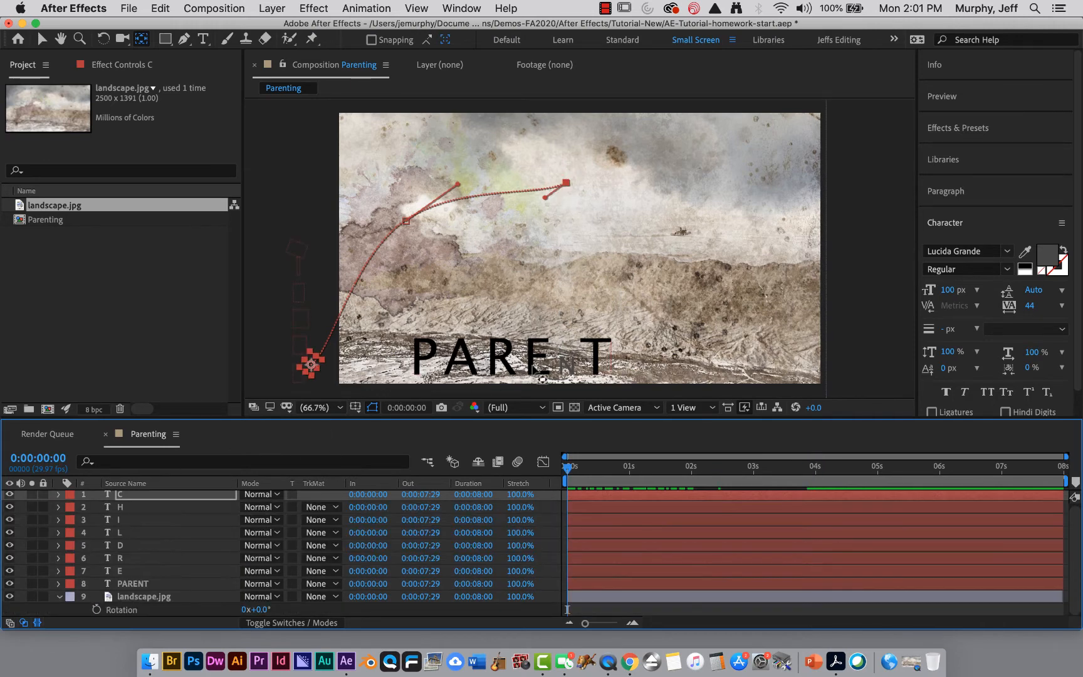
{"action": "left_click_drag", "start_coordinate": [566, 468], "coordinate": [825, 471]}
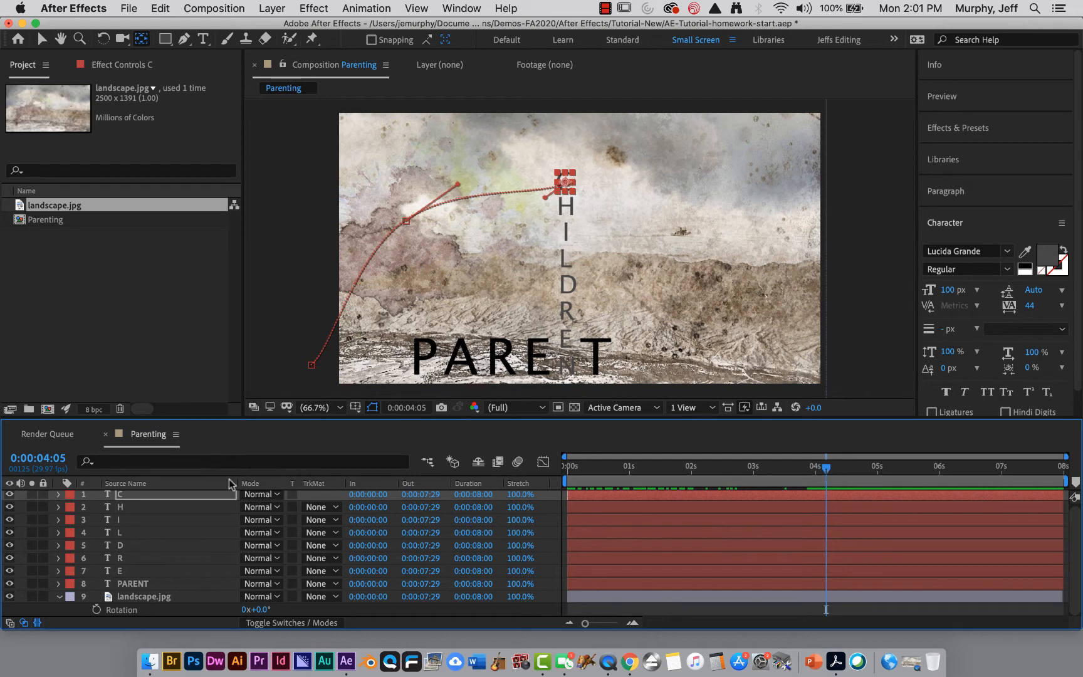
Step: Set the current time to 0:00:04:00 and reveal the PARENT layer's Position property
{"action": "left_click", "coordinate": [56, 456]}
{"action": "type", "text": "4"}
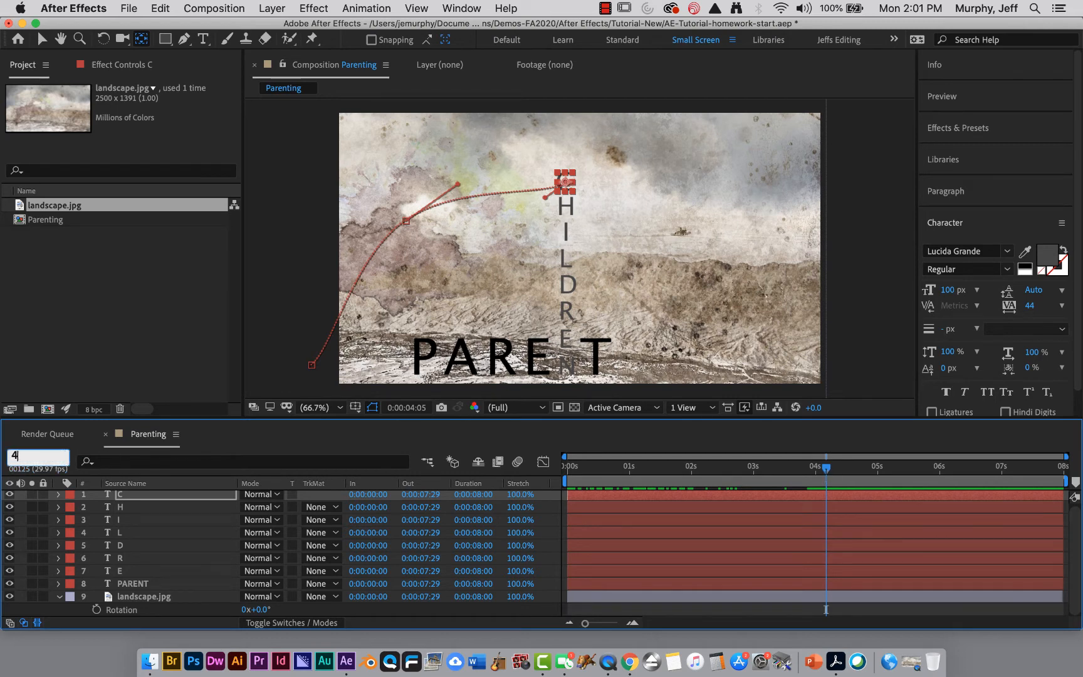
{"action": "type", "text": "."}
{"action": "key", "text": "Return"}
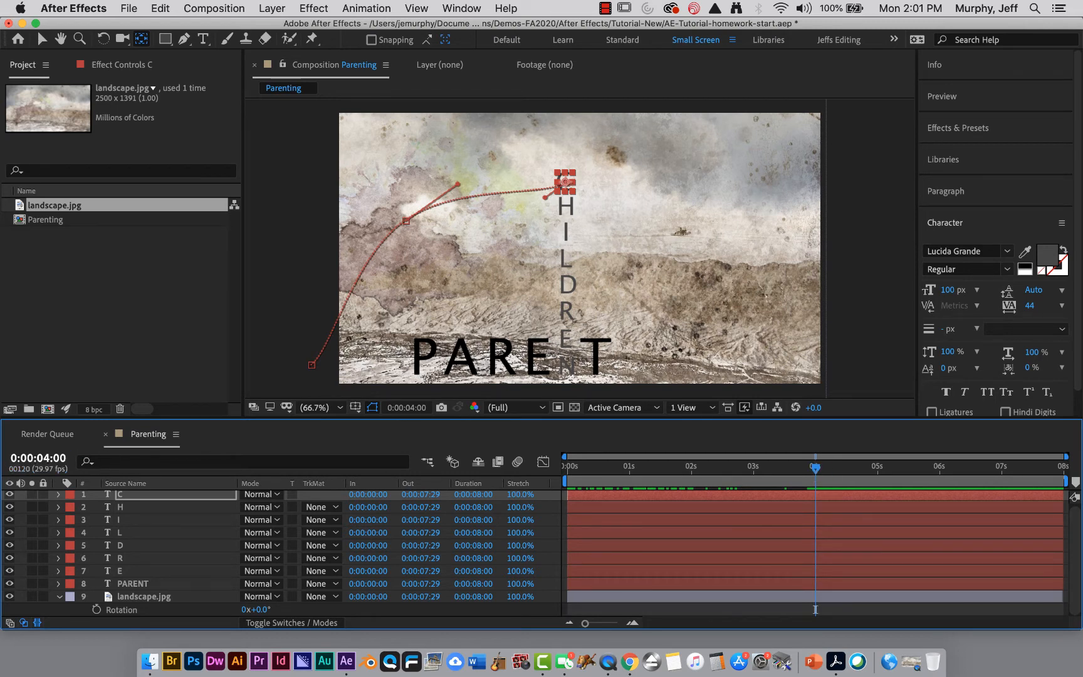
{"action": "left_click", "coordinate": [176, 583]}
{"action": "key", "text": "p"}
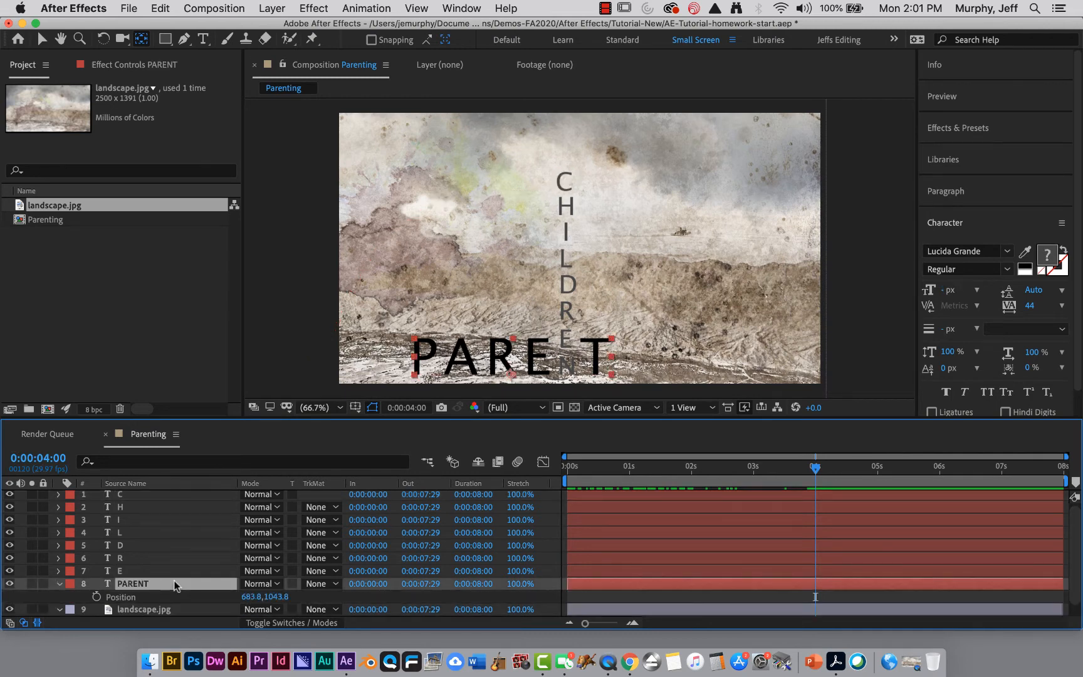
Step: Add a Position keyframe to the PARENT layer at 0:00:04:00 and try shifting the layer horizontally
{"action": "left_click", "coordinate": [97, 596]}
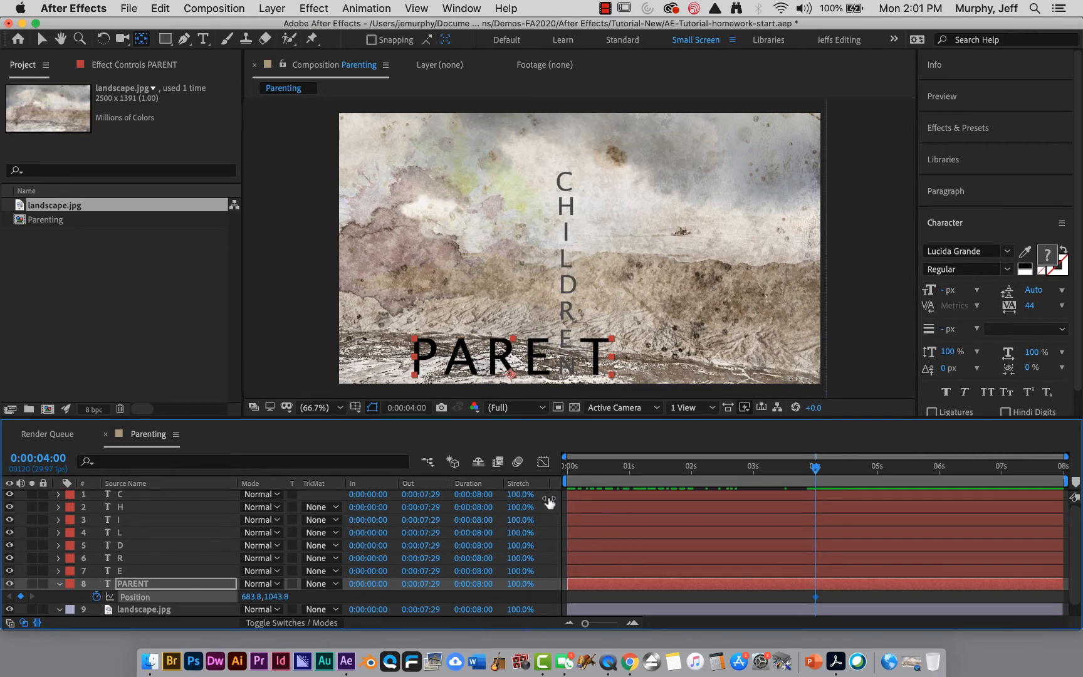
{"action": "left_click", "coordinate": [251, 597]}
{"action": "type", "text": "893.8"}
{"action": "key", "text": "Return"}
{"action": "left_click_drag", "start_coordinate": [402, 591], "coordinate": [775, 556]}
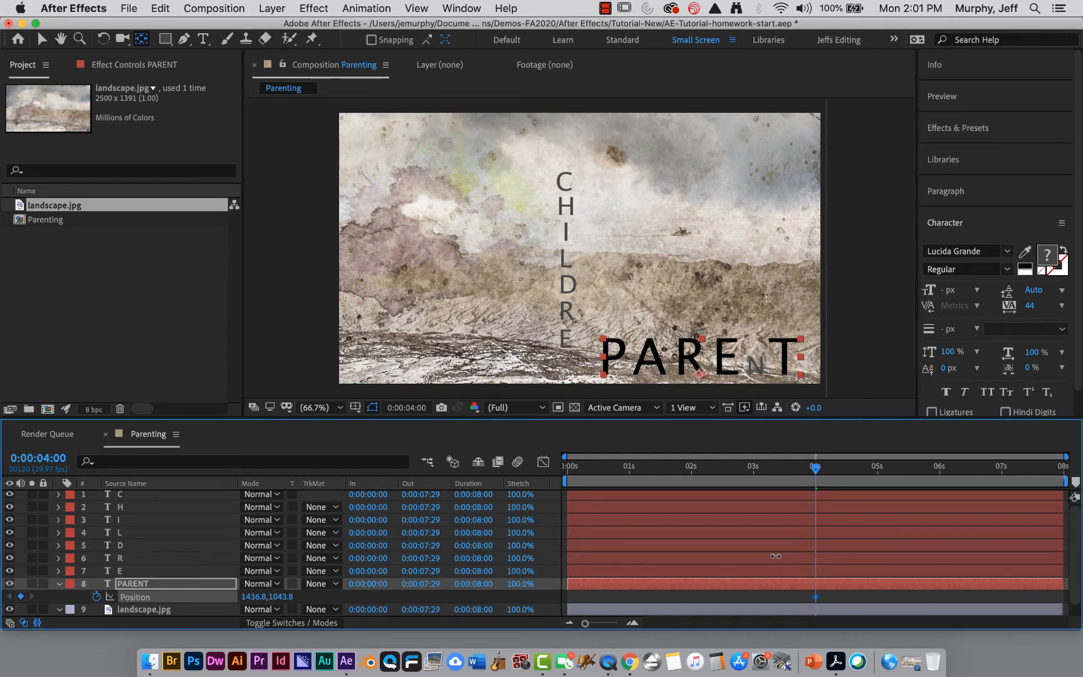
{"action": "left_click_drag", "start_coordinate": [775, 556], "coordinate": [503, 572]}
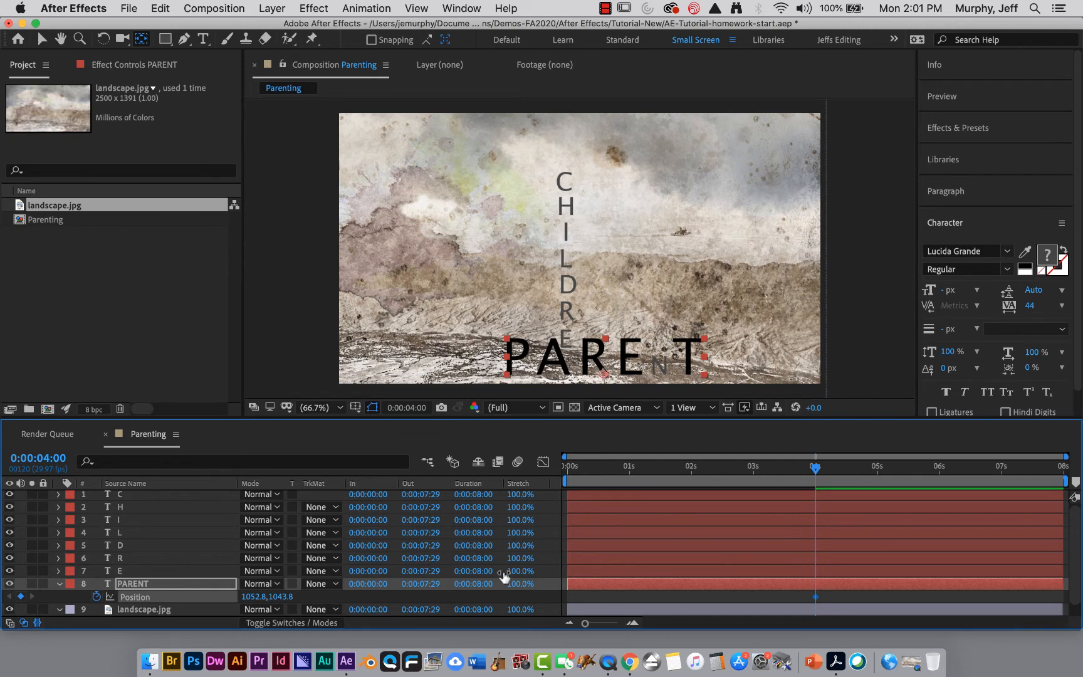
Step: Undo the PARENT layer's move, remove its Position keyframe at 0:00:04:00 and collapse the layer
{"action": "key", "text": "super+z"}
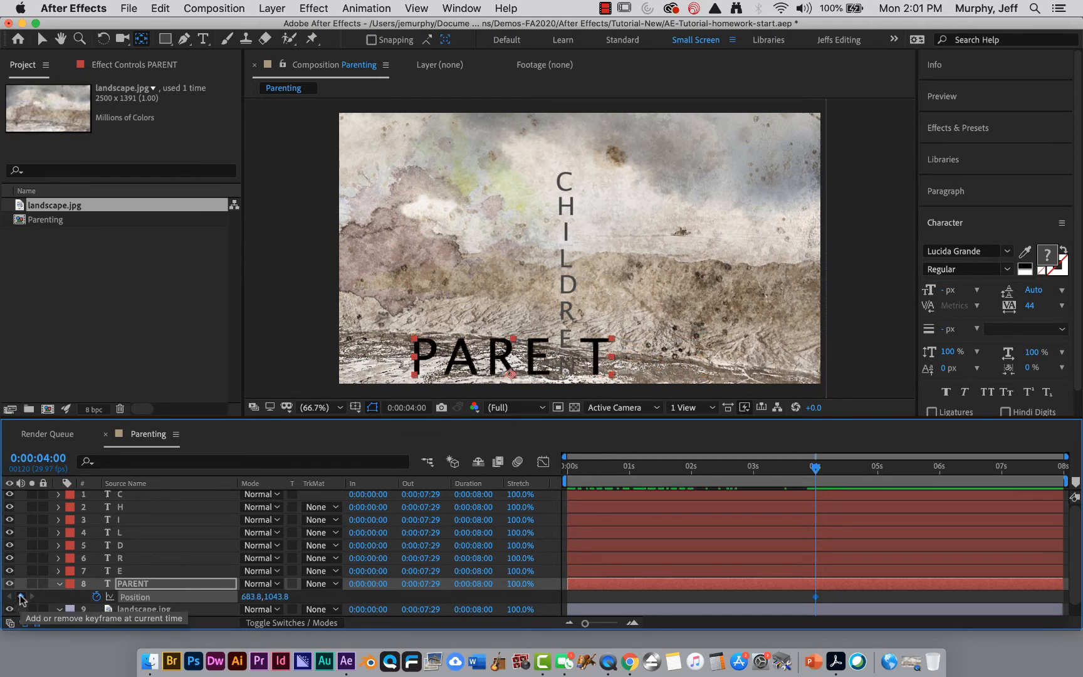
{"action": "left_click", "coordinate": [20, 596]}
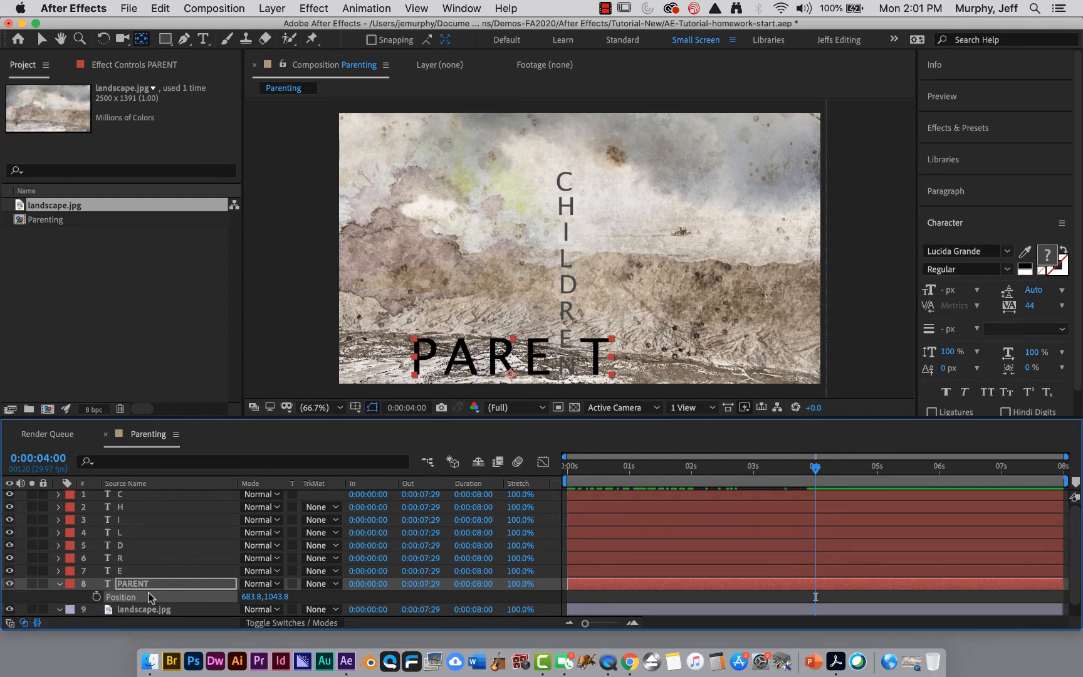
{"action": "left_click", "coordinate": [58, 584]}
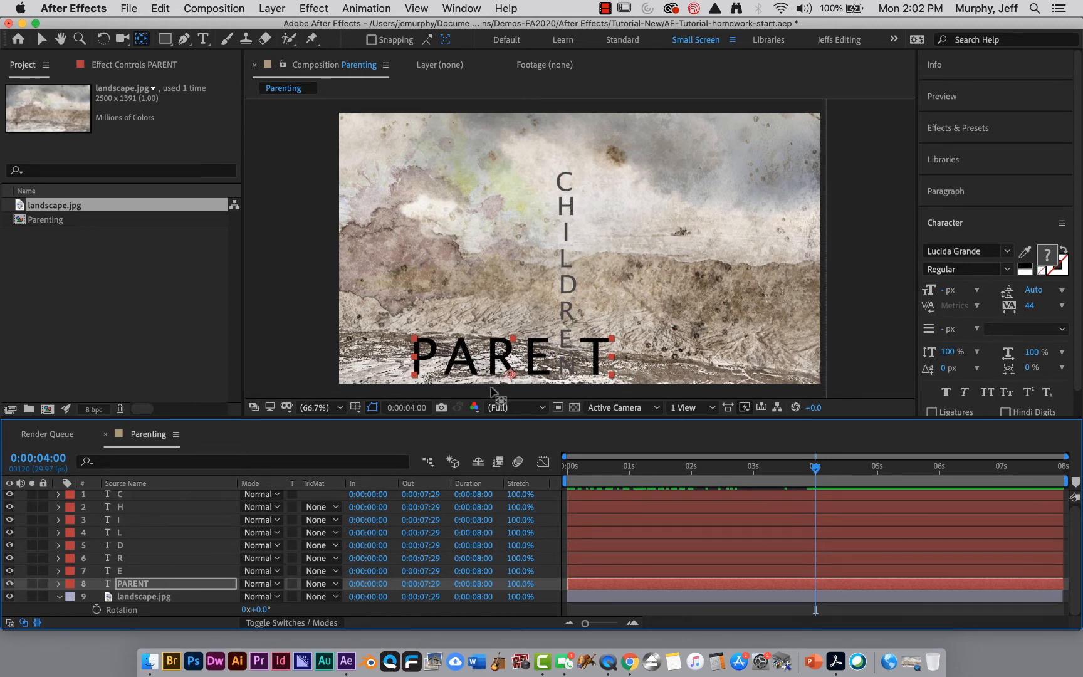
Step: Select the PARENT layer and move the current time to 0:00:03:26
{"action": "left_click", "coordinate": [179, 570]}
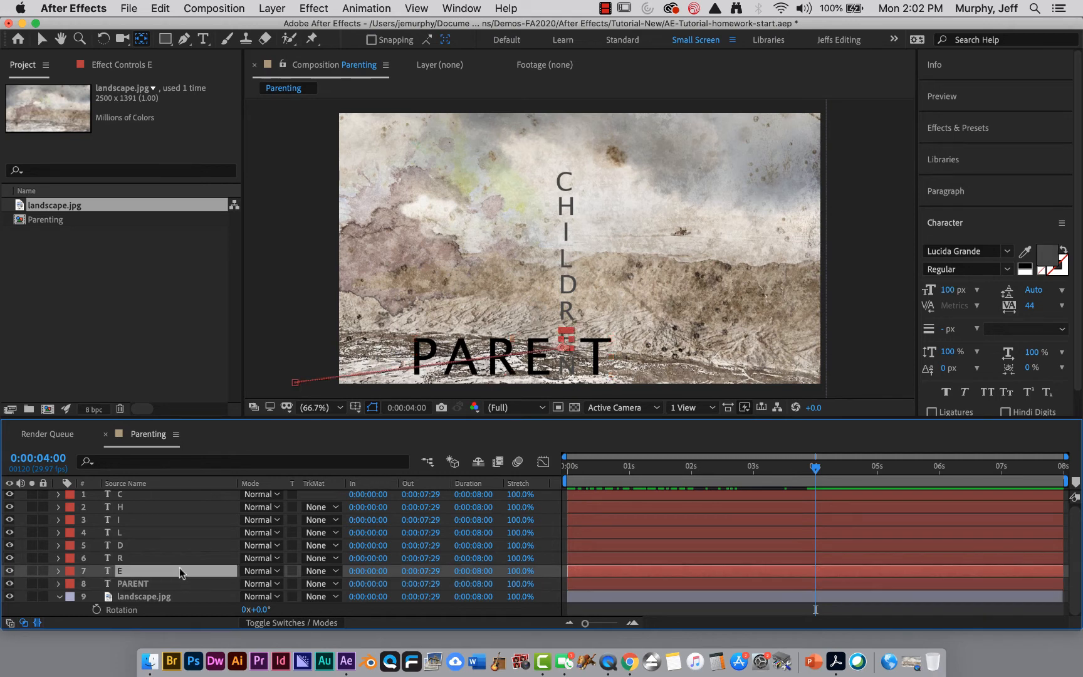
{"action": "left_click", "coordinate": [172, 582]}
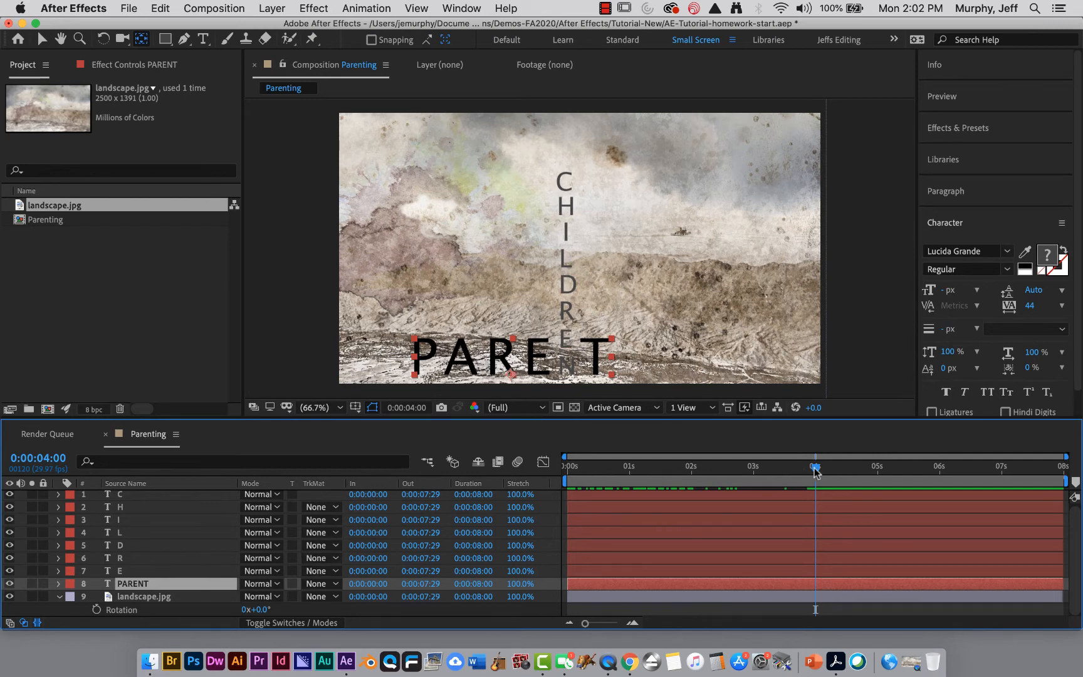
{"action": "mouse_move", "coordinate": [816, 470]}
{"action": "left_mouse_down"}
{"action": "mouse_move", "coordinate": [607, 479]}
{"action": "mouse_move", "coordinate": [807, 482]}
{"action": "left_mouse_up"}
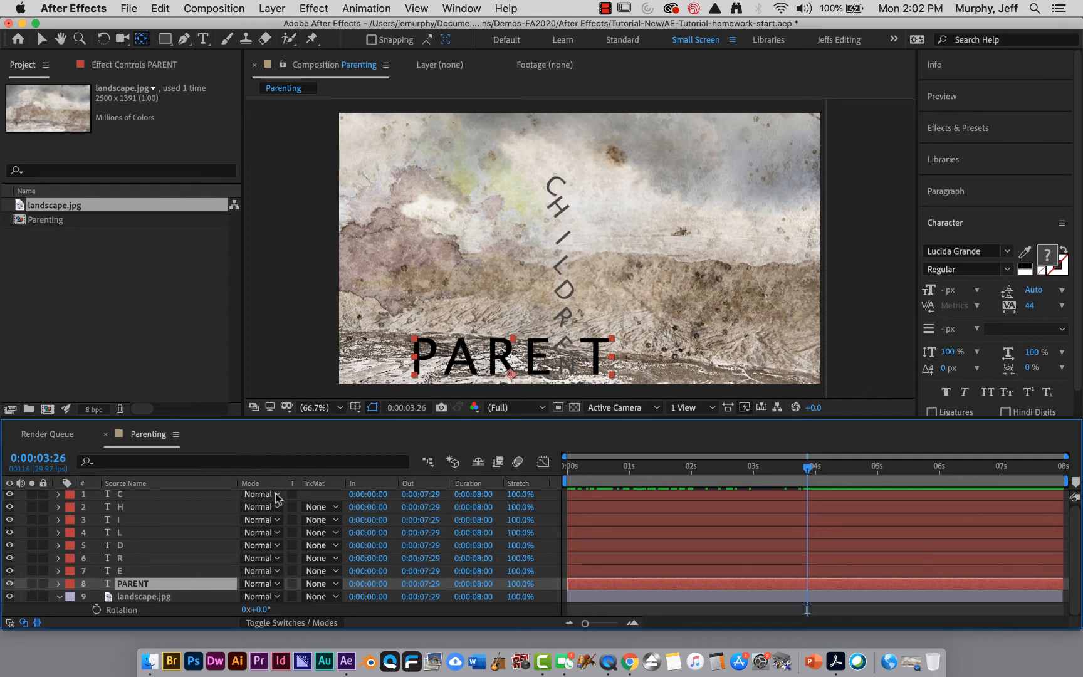
Step: Try the Lighten and Color Dodge blending modes on the PARENT layer, then restore Normal
{"action": "left_click", "coordinate": [276, 583]}
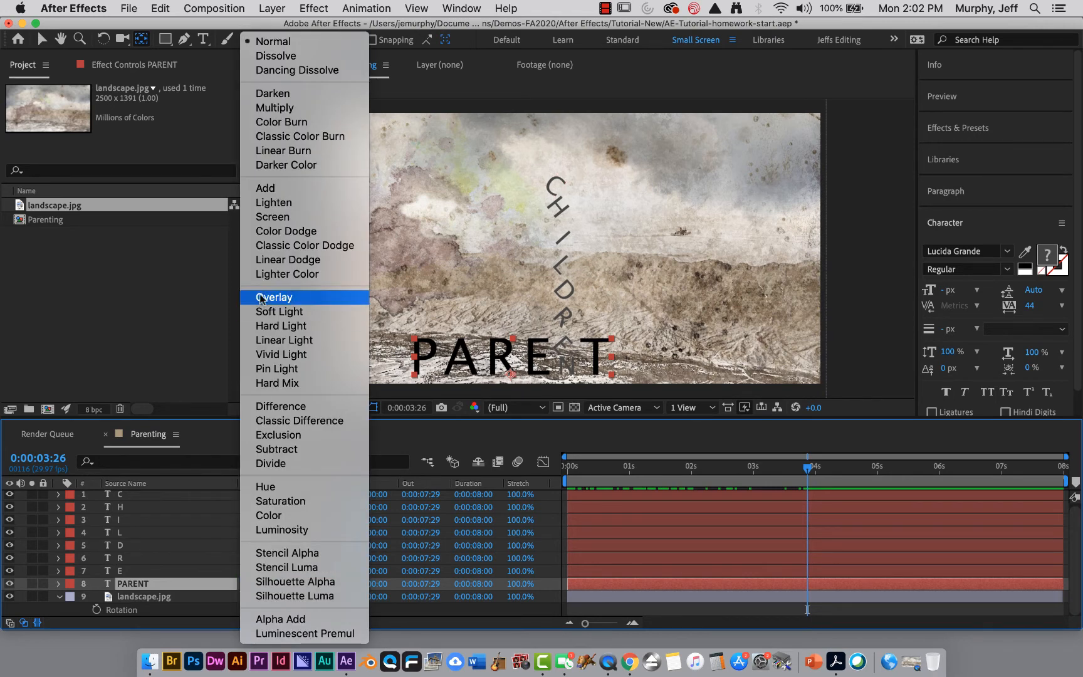
{"action": "left_click", "coordinate": [271, 203]}
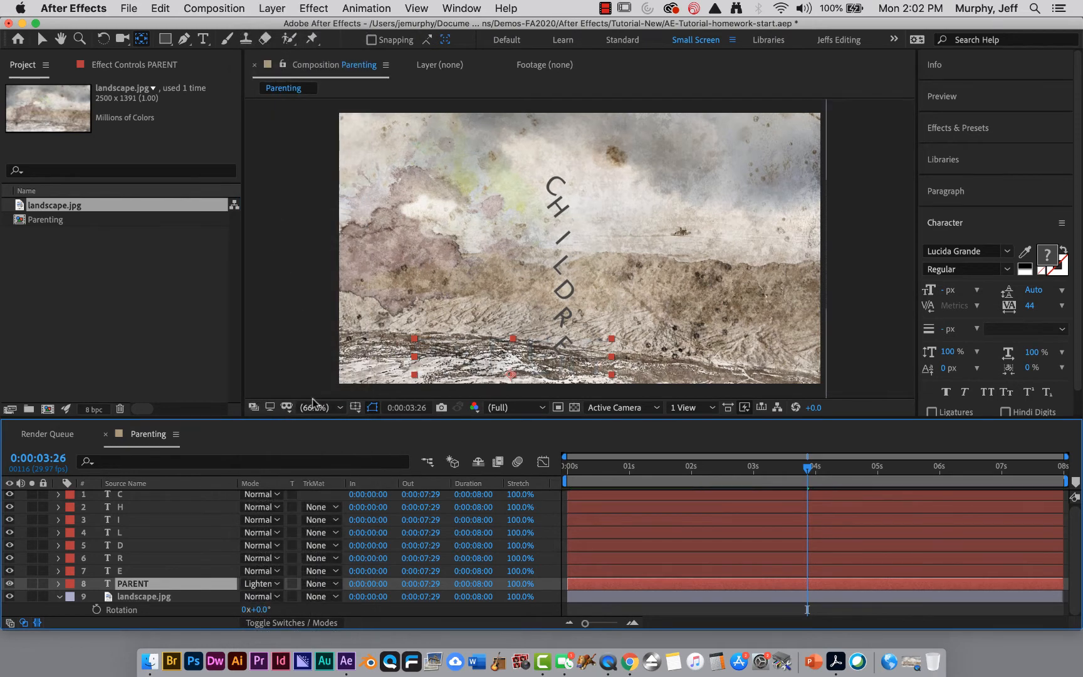
{"action": "left_click", "coordinate": [277, 584]}
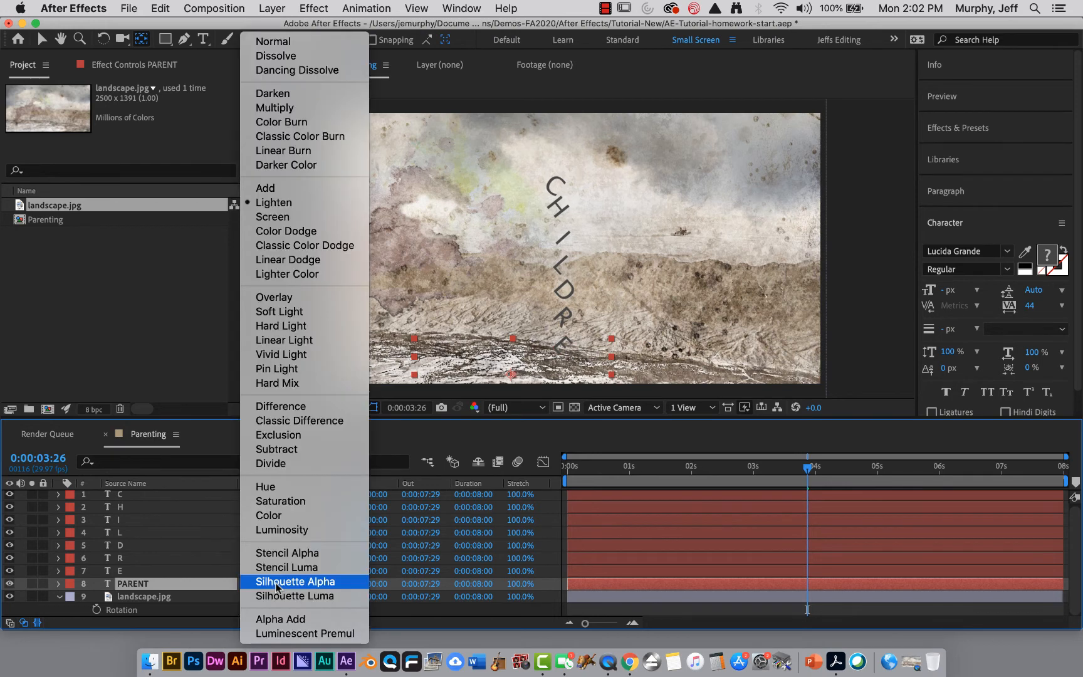
{"action": "left_click", "coordinate": [275, 231]}
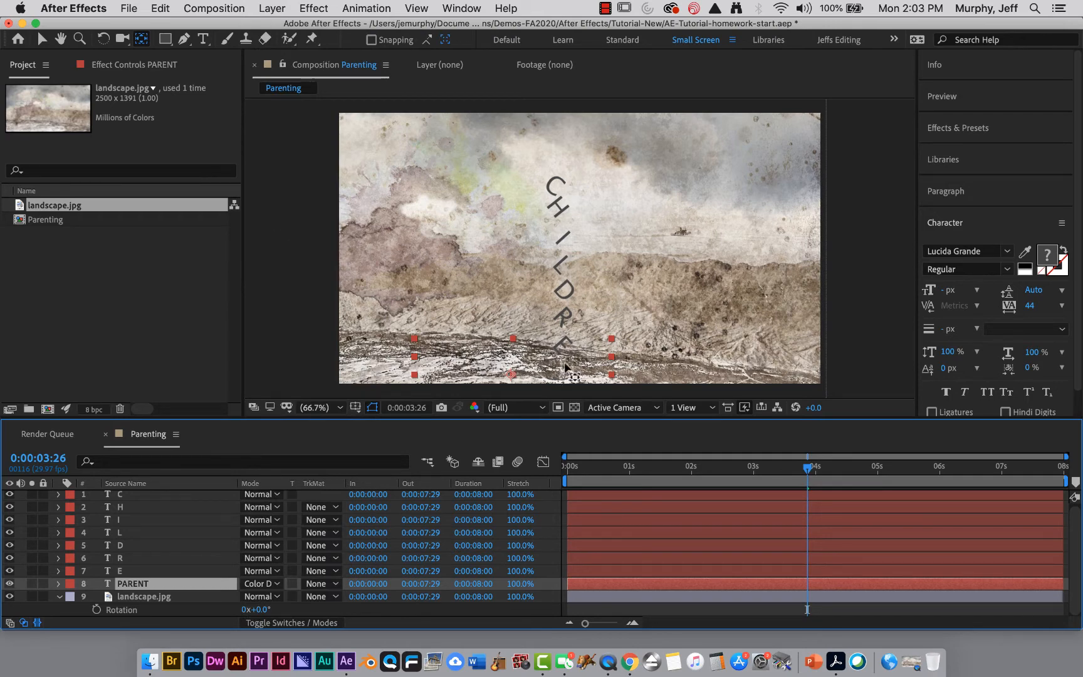
{"action": "left_click", "coordinate": [274, 584]}
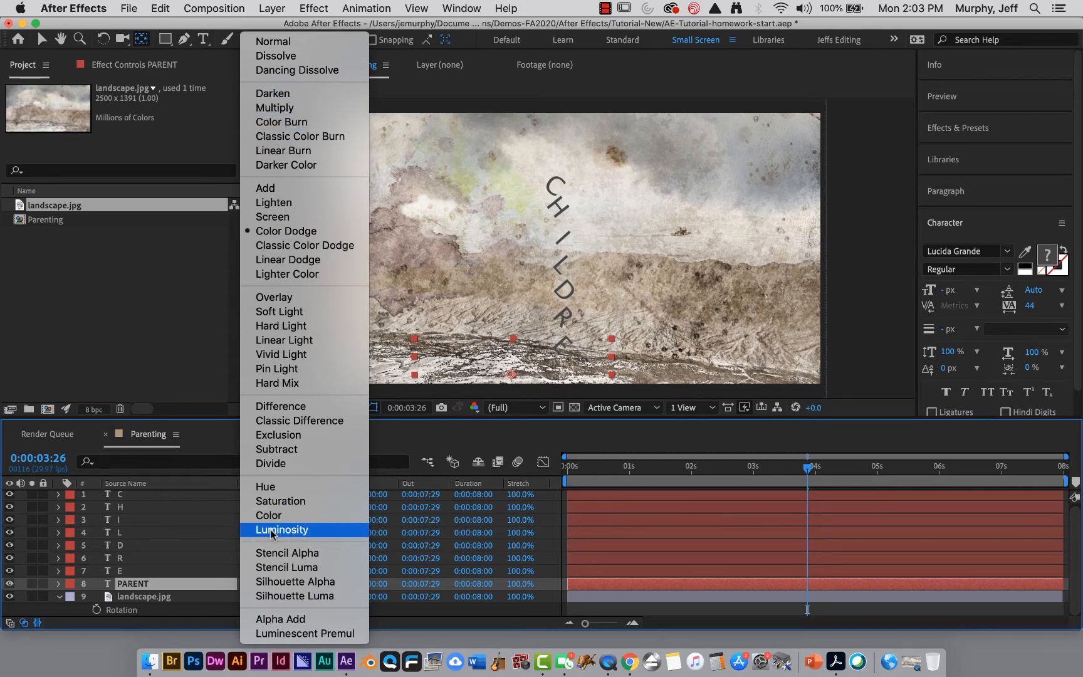
{"action": "left_click", "coordinate": [201, 584]}
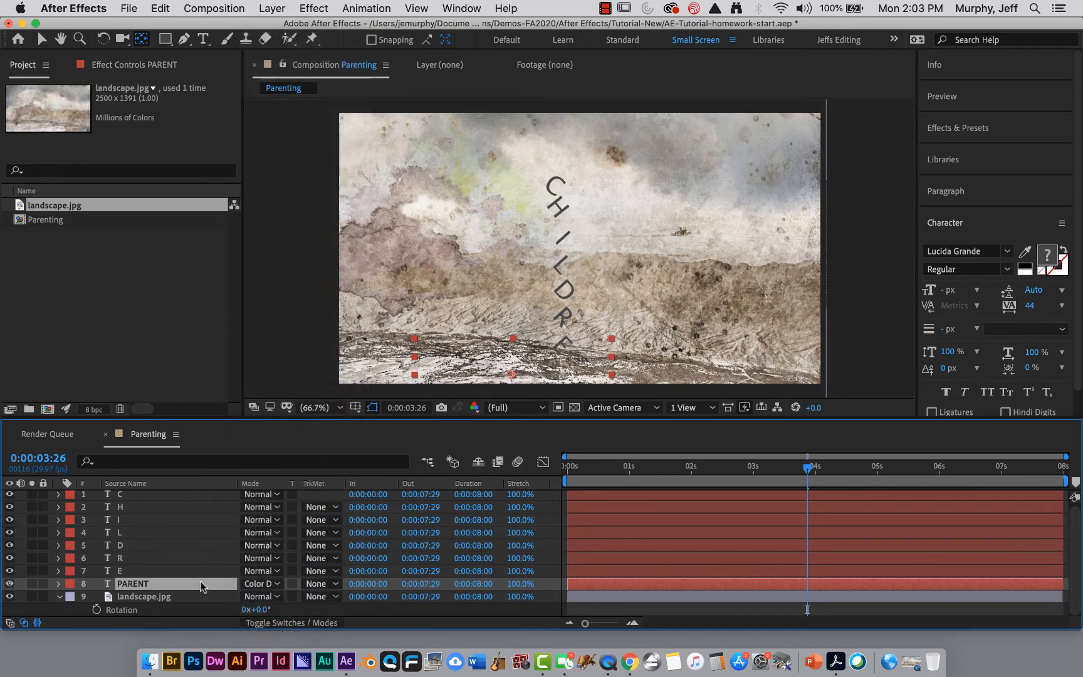
{"action": "left_click", "coordinate": [274, 584]}
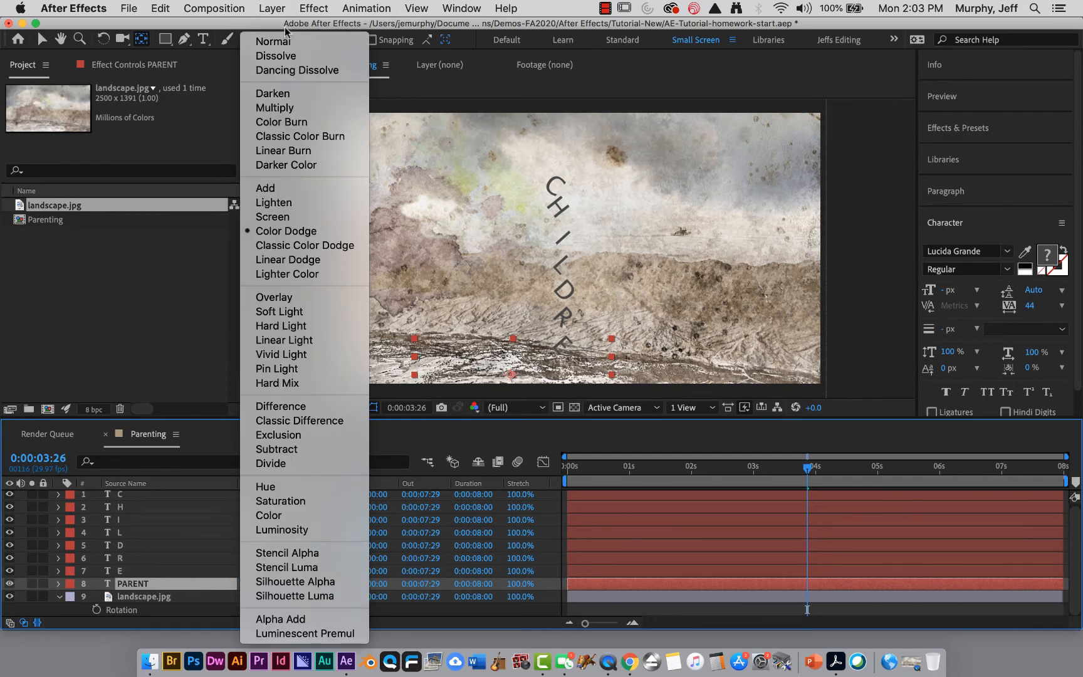
{"action": "left_click", "coordinate": [265, 41]}
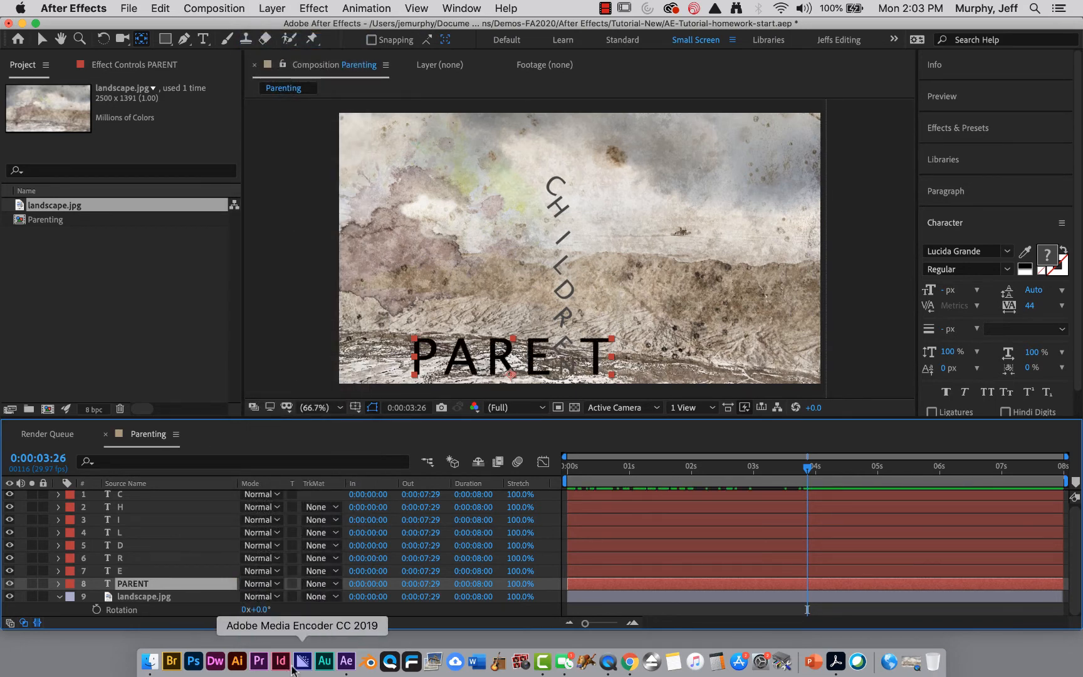
Step: Hide the Out, In, Duration and Stretch columns in the timeline, keeping the layer modes displayed
{"action": "left_click", "coordinate": [307, 623]}
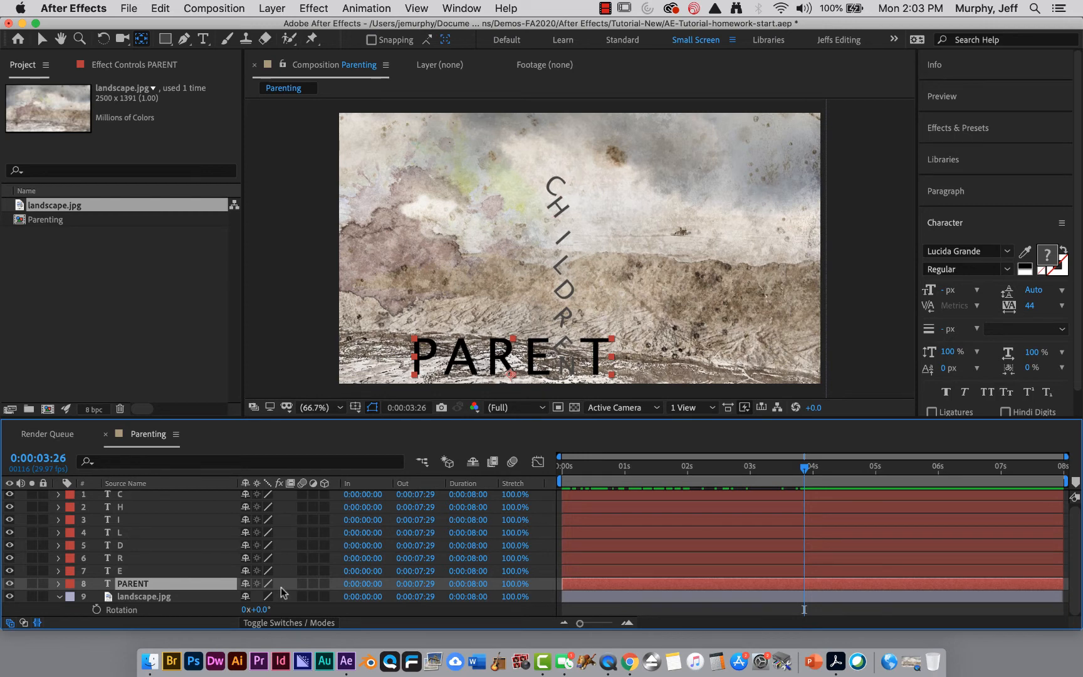
{"action": "right_click", "coordinate": [414, 484]}
{"action": "key", "text": "Escape"}
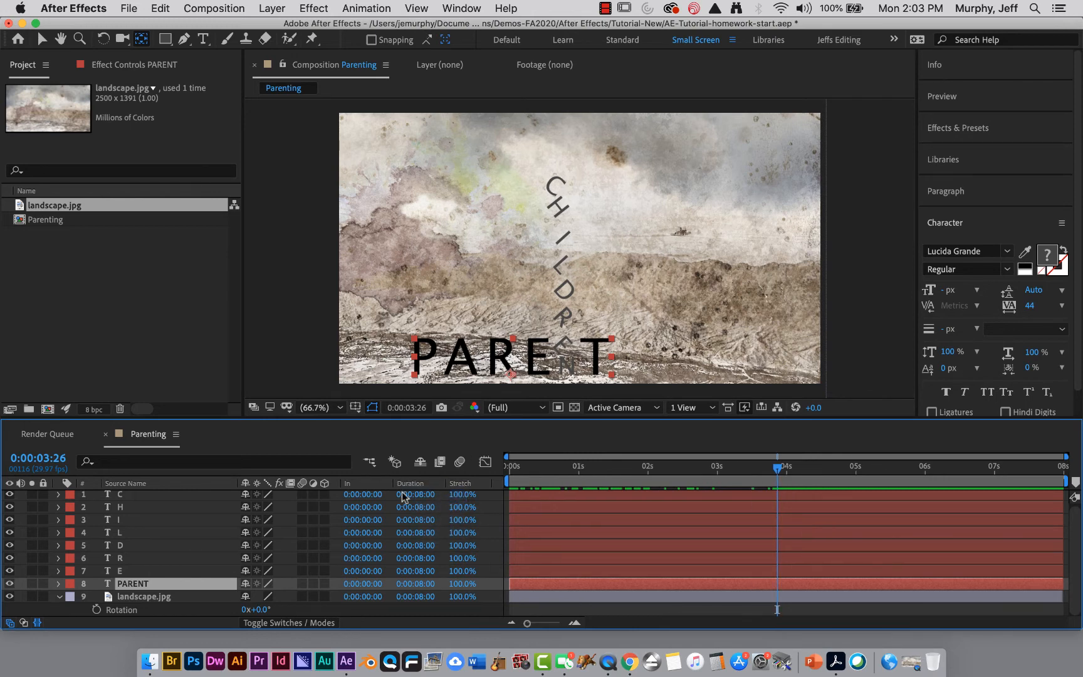
{"action": "right_click", "coordinate": [363, 487]}
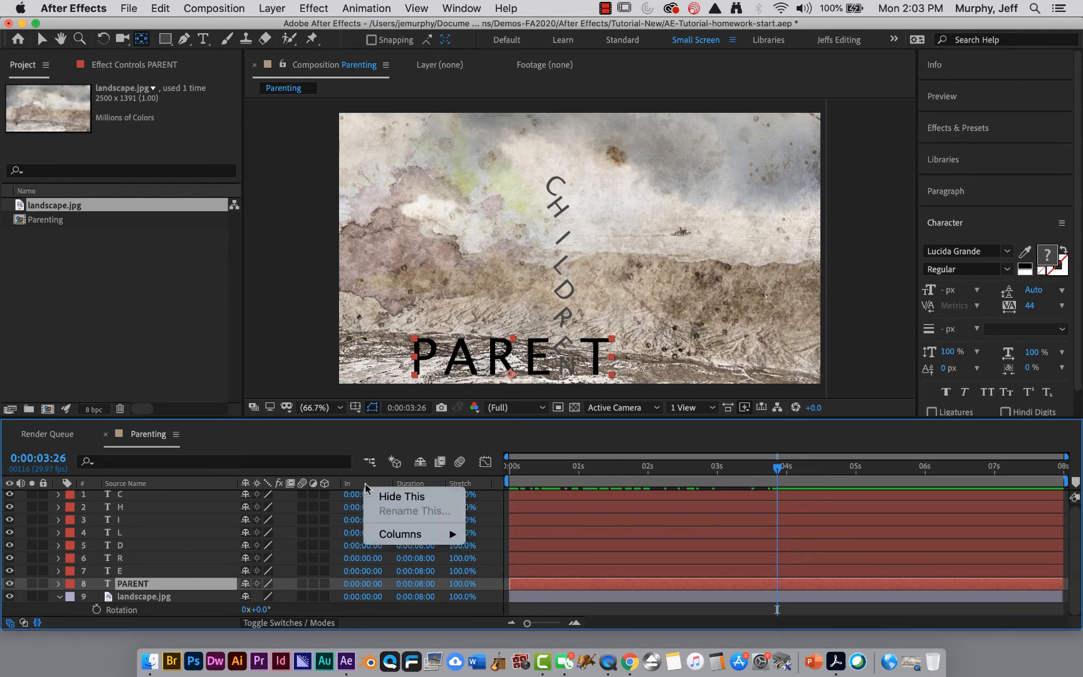
{"action": "left_click", "coordinate": [401, 497]}
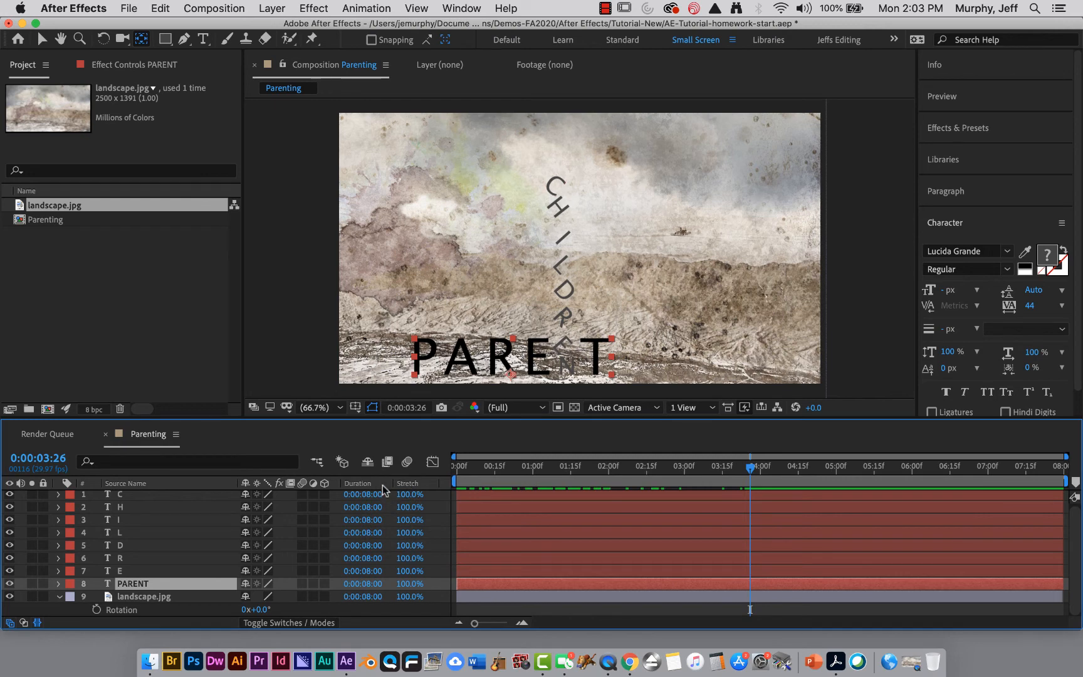
{"action": "right_click", "coordinate": [383, 485]}
{"action": "left_click", "coordinate": [396, 496]}
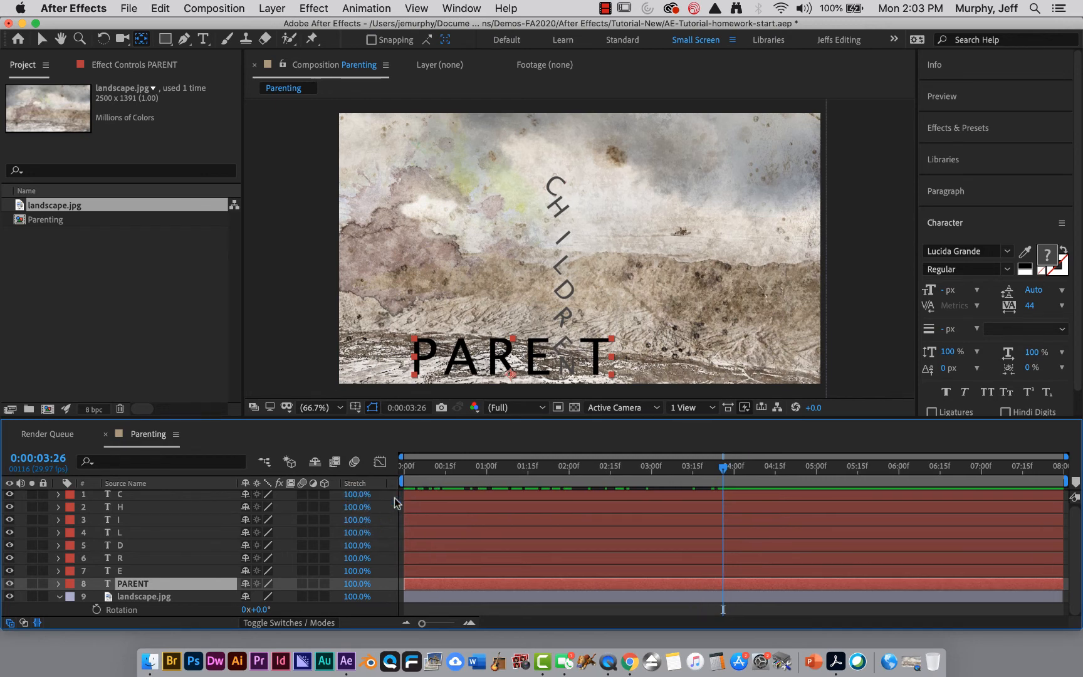
{"action": "right_click", "coordinate": [387, 485]}
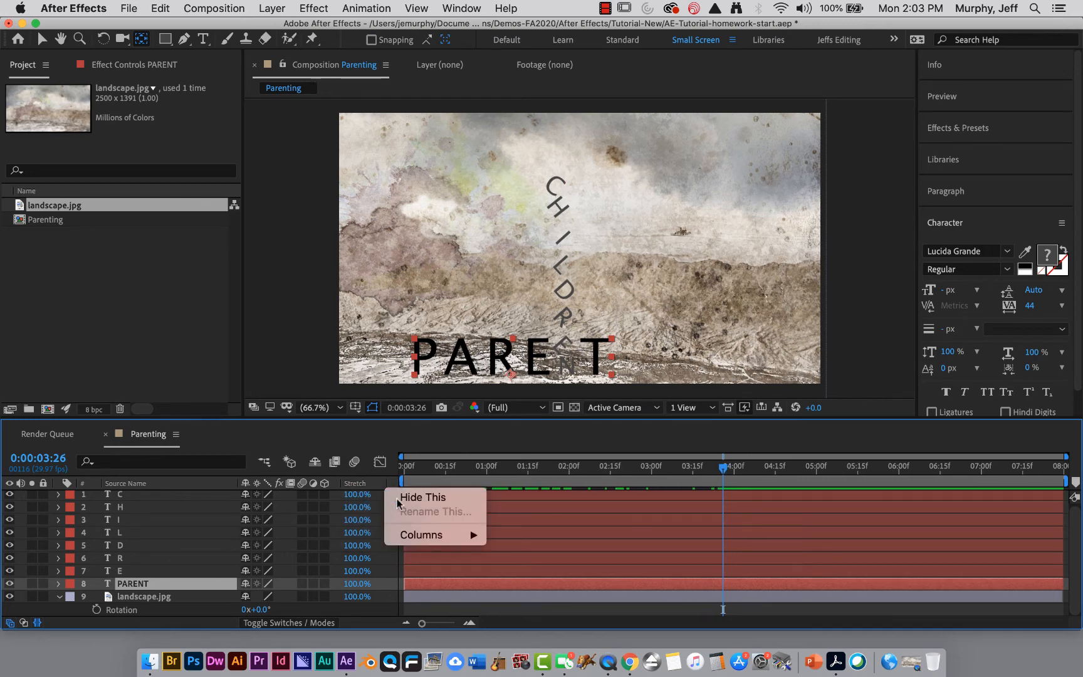
{"action": "left_click", "coordinate": [398, 495]}
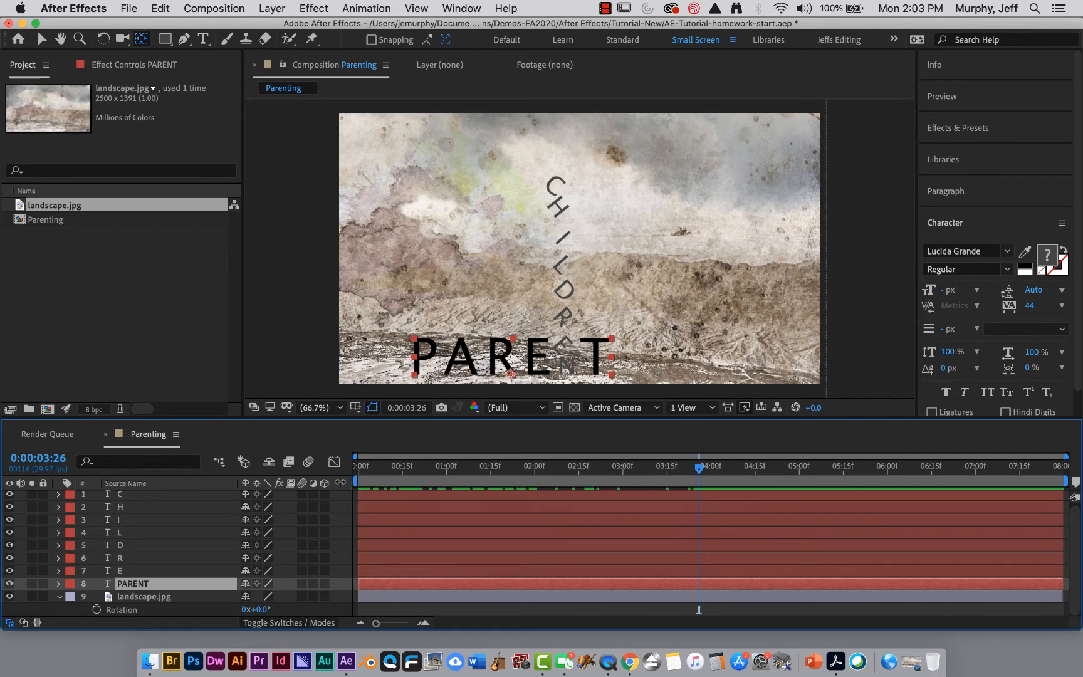
{"action": "left_click", "coordinate": [307, 623]}
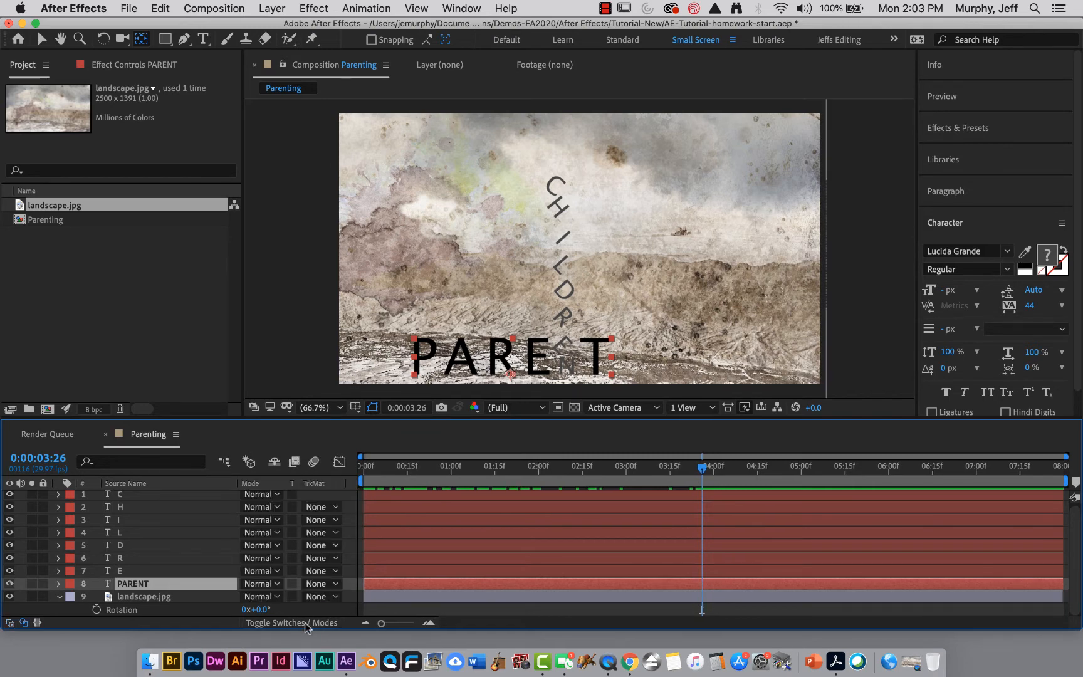
Step: Show the Parent & Link column in the timeline
{"action": "right_click", "coordinate": [351, 489]}
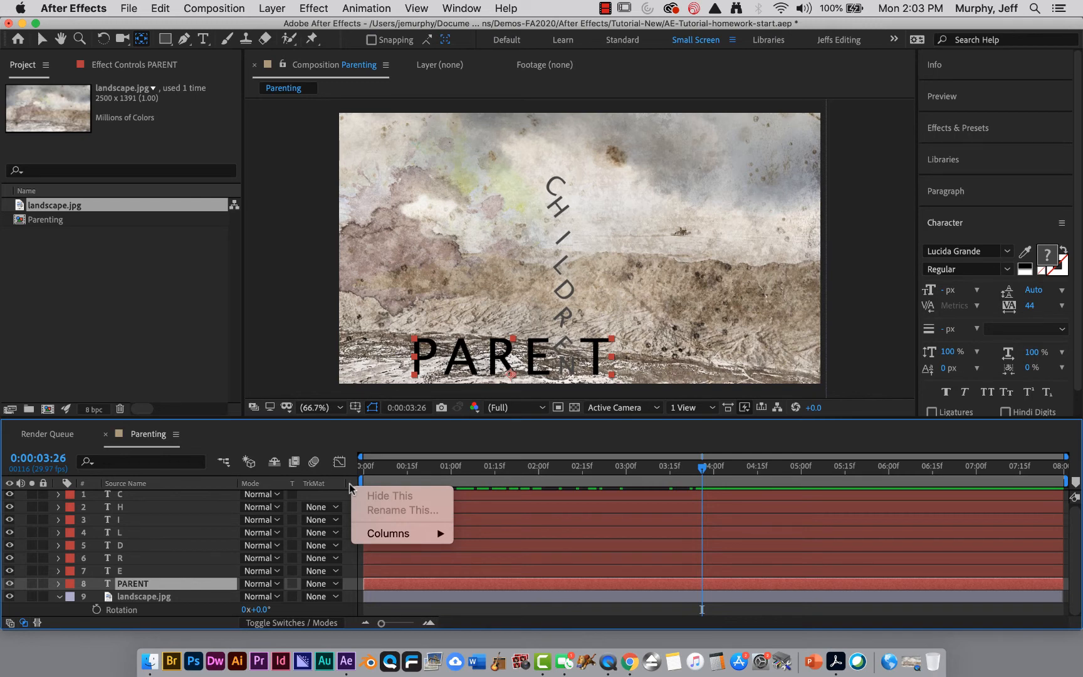
{"action": "mouse_move", "coordinate": [379, 533]}
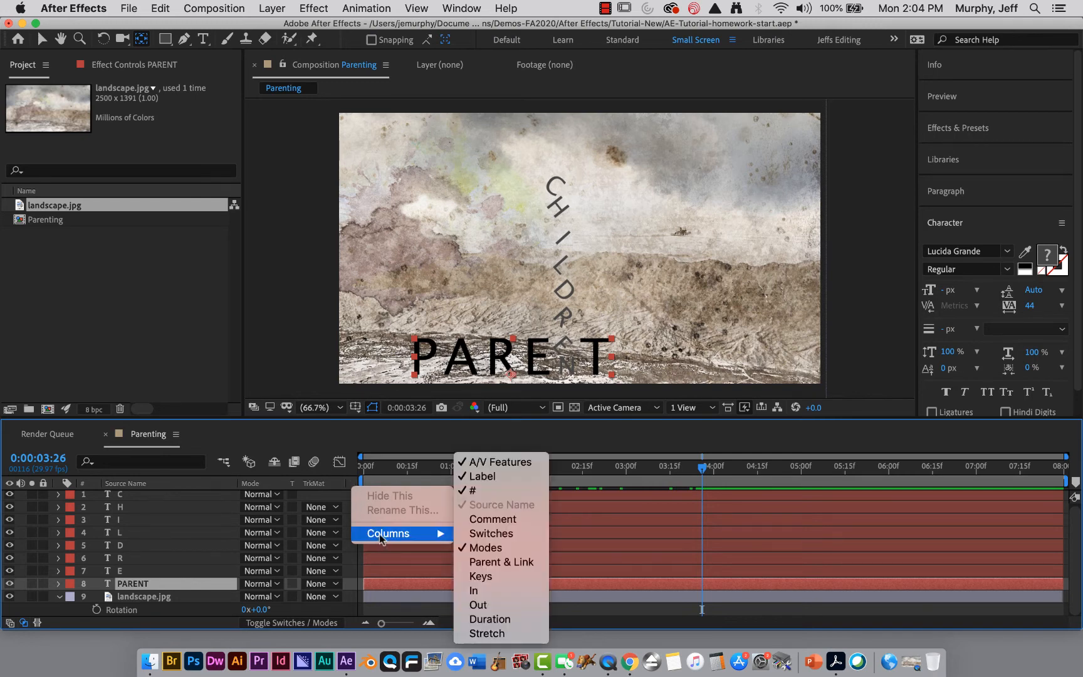
{"action": "left_click", "coordinate": [505, 562]}
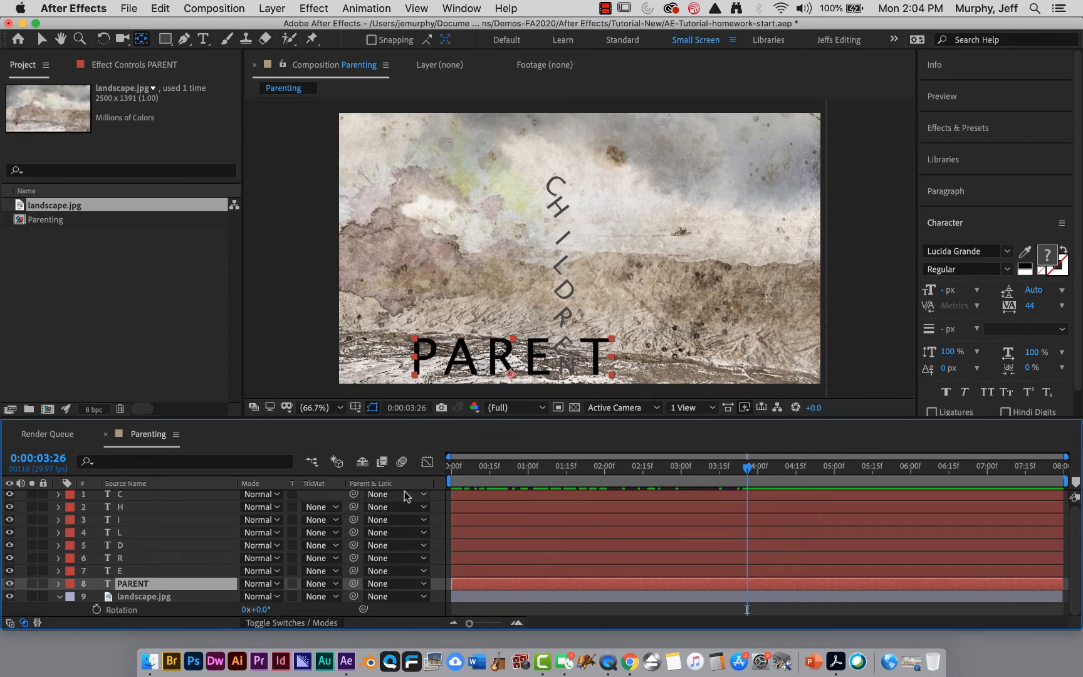
Step: Parent layers C and H to the PARENT layer
{"action": "left_click", "coordinate": [425, 495]}
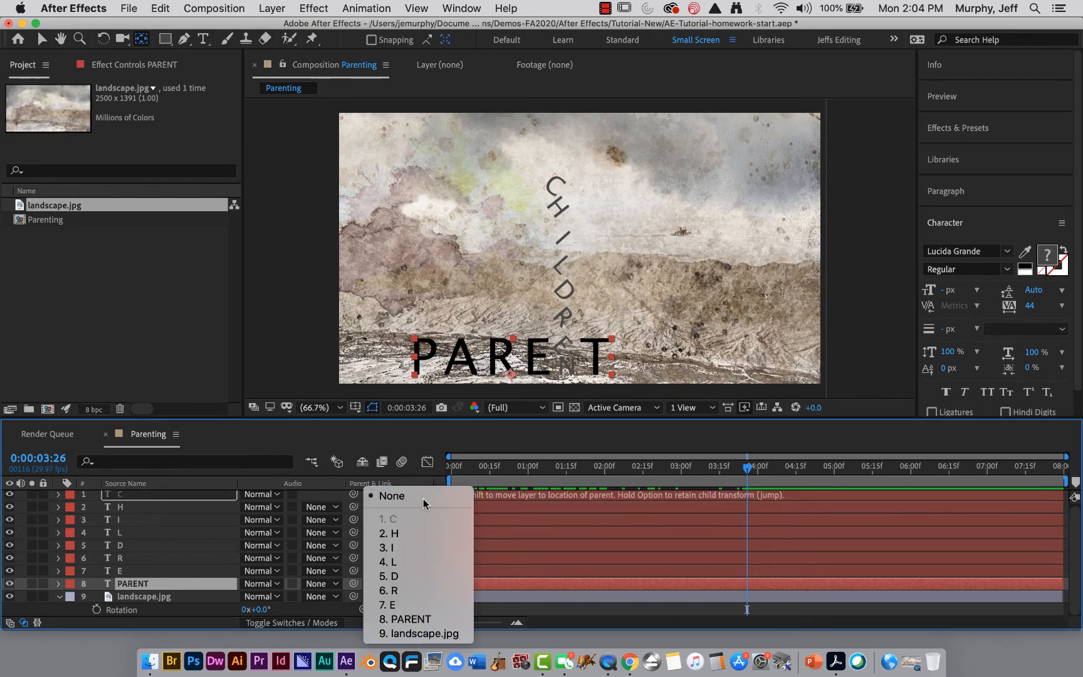
{"action": "left_click", "coordinate": [407, 619]}
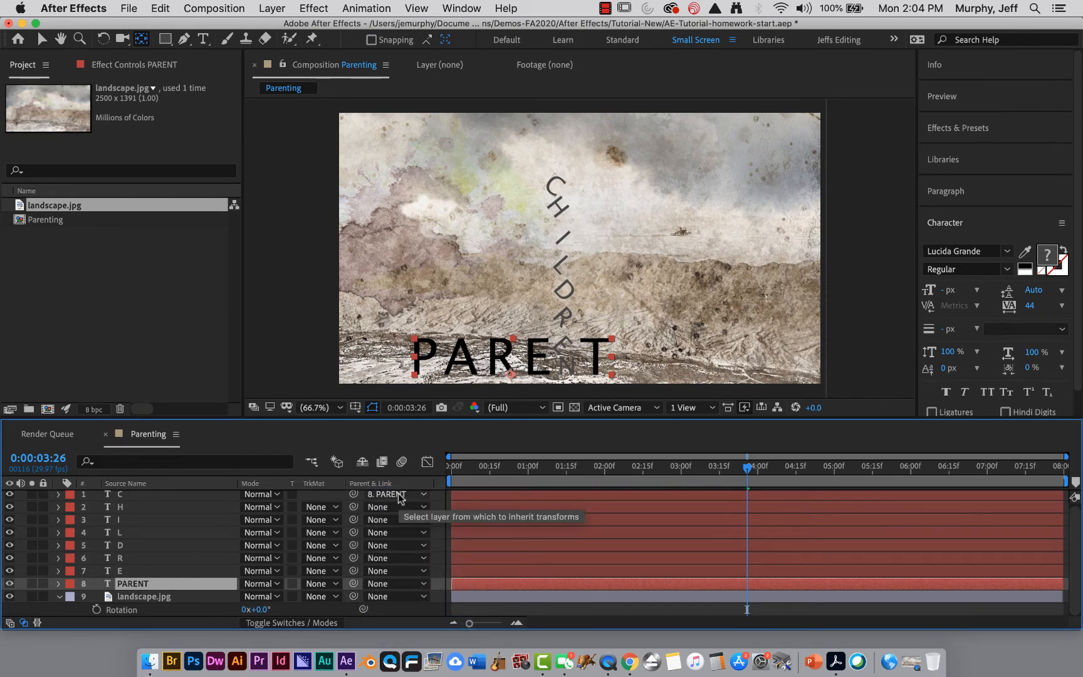
{"action": "left_click", "coordinate": [389, 507]}
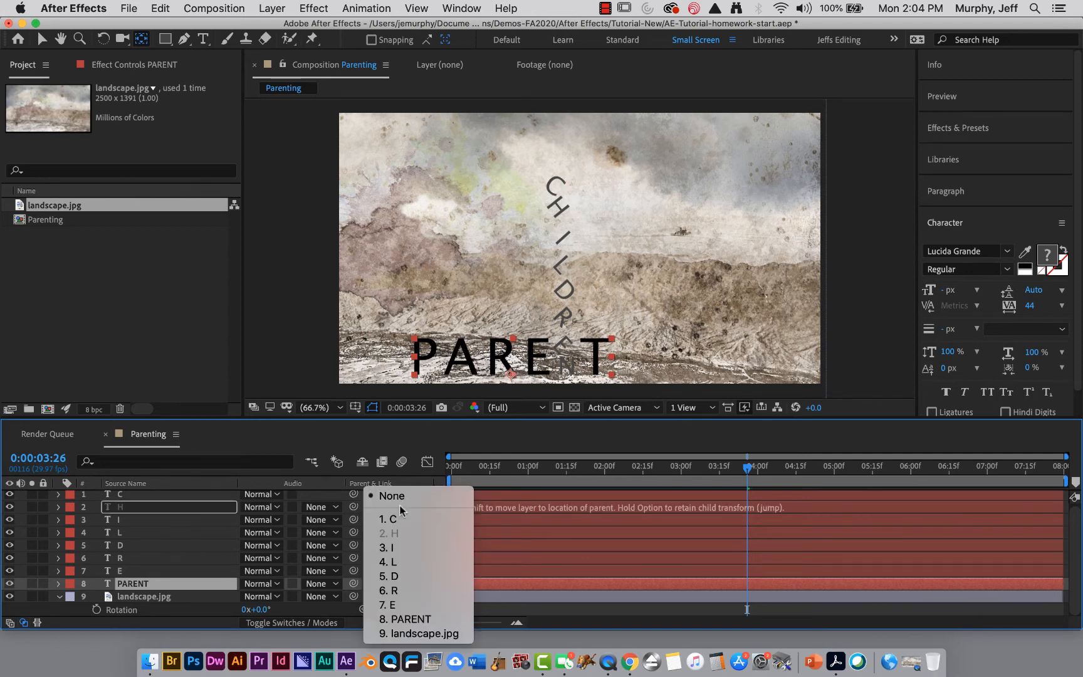
{"action": "left_click", "coordinate": [401, 617]}
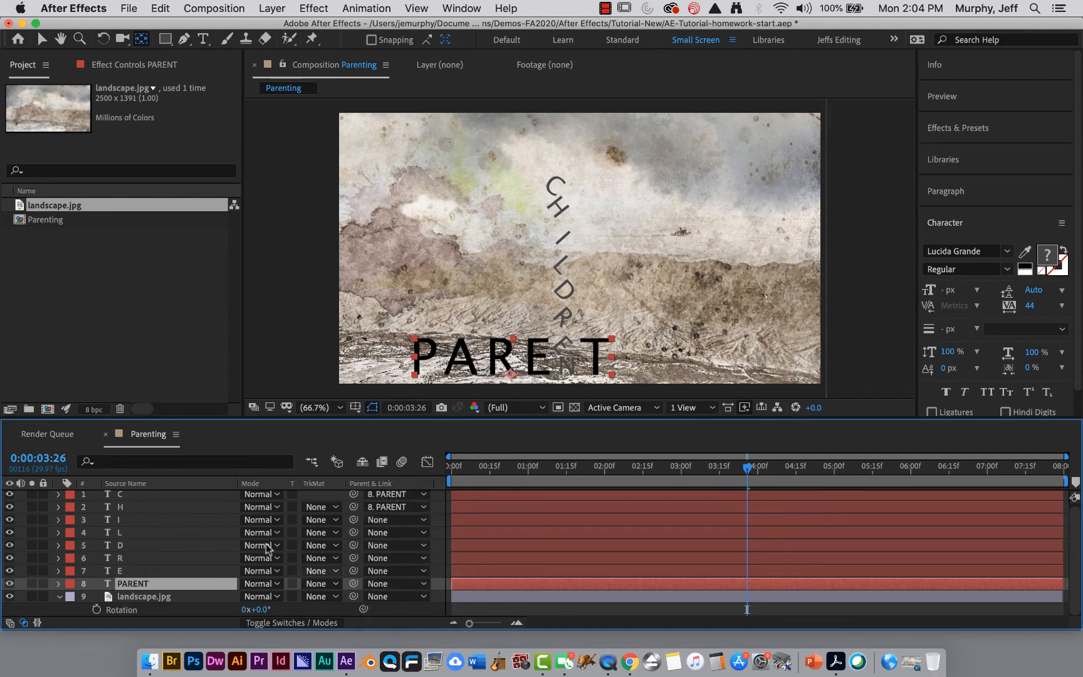
Step: Parent the letter layers I, L, D, R and E to the PARENT layer
{"action": "left_click", "coordinate": [203, 519]}
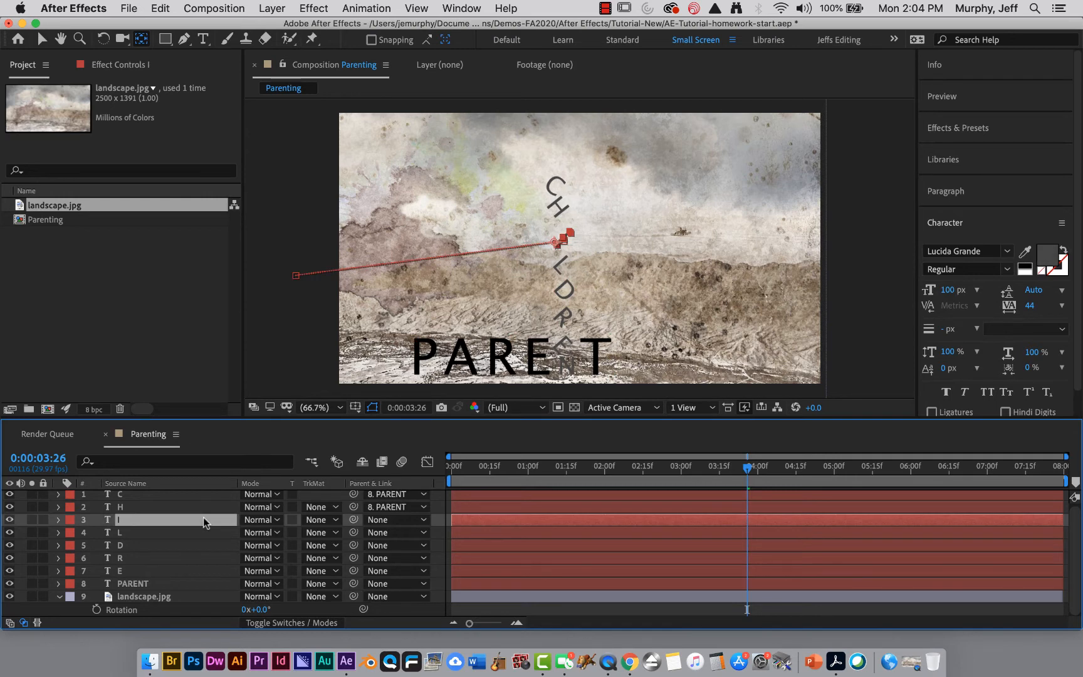
{"action": "left_click", "coordinate": [188, 569], "text": "shift"}
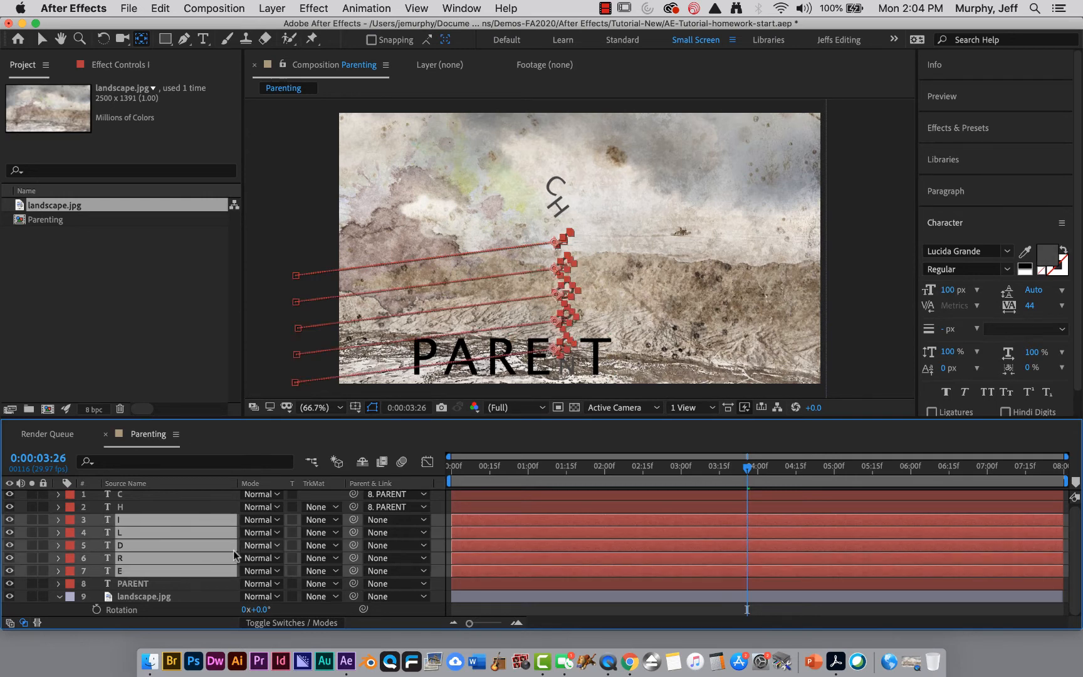
{"action": "left_click", "coordinate": [423, 520]}
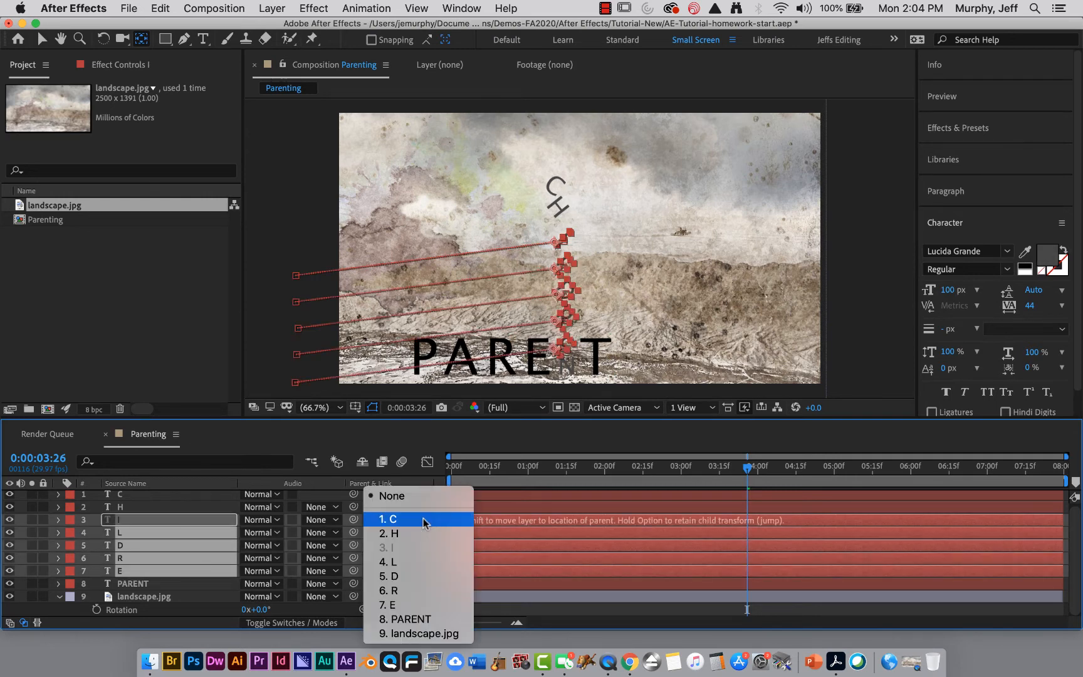
{"action": "left_click", "coordinate": [411, 619]}
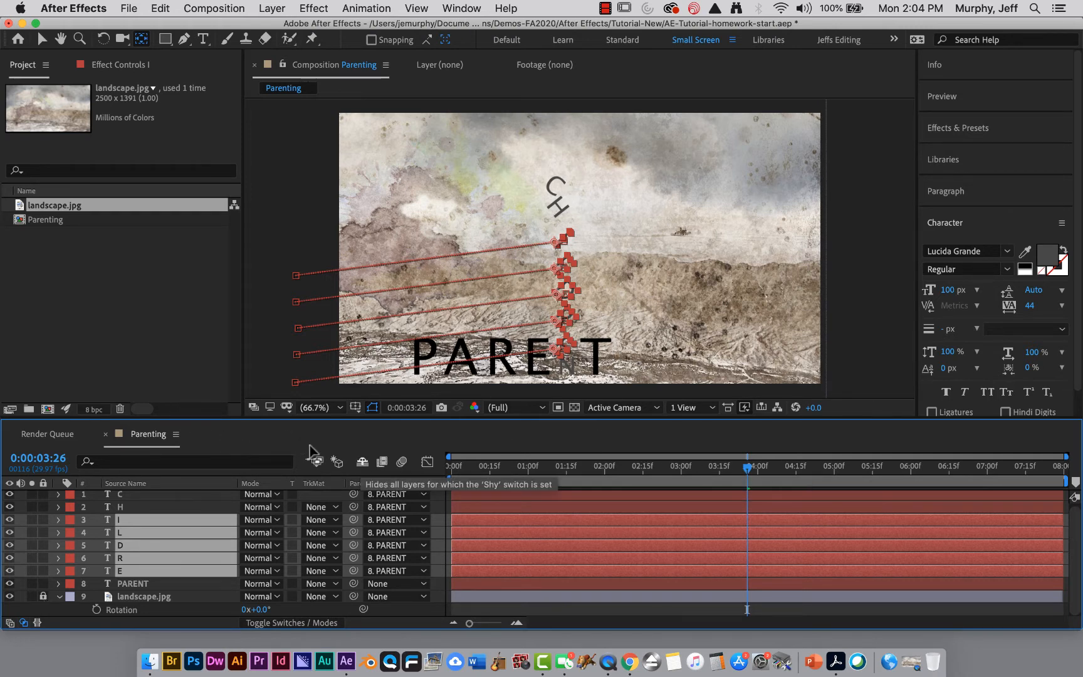
Step: Go to 0:00:04:00 and set a starting Position keyframe on the PARENT layer
{"action": "left_click", "coordinate": [51, 458]}
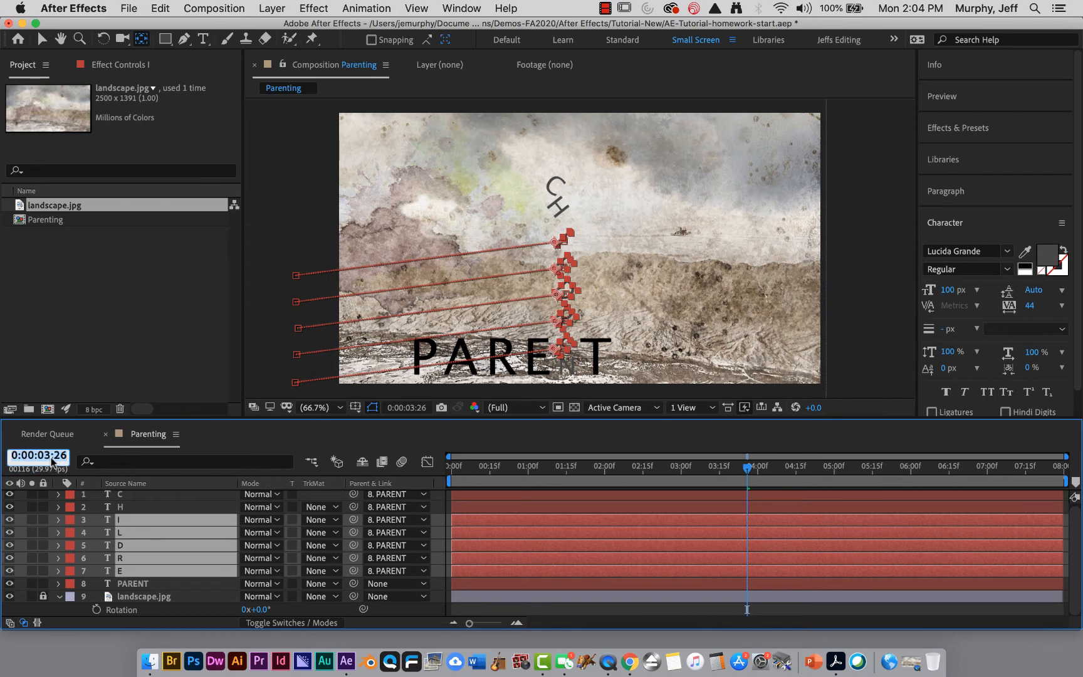
{"action": "type", "text": "4."}
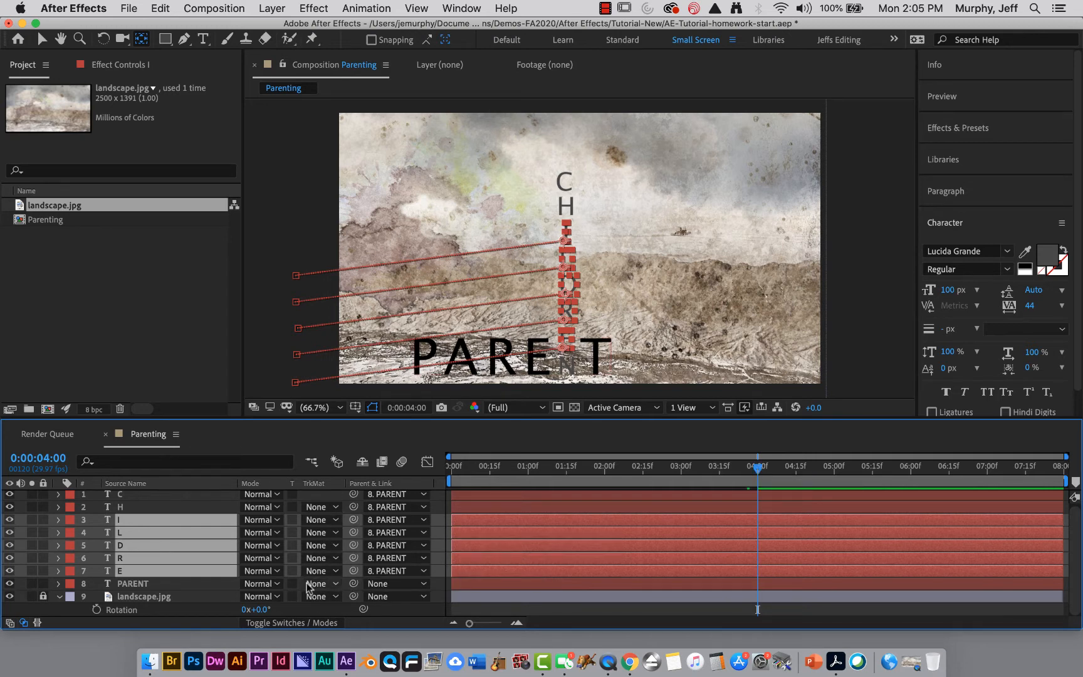
{"action": "left_click", "coordinate": [184, 584]}
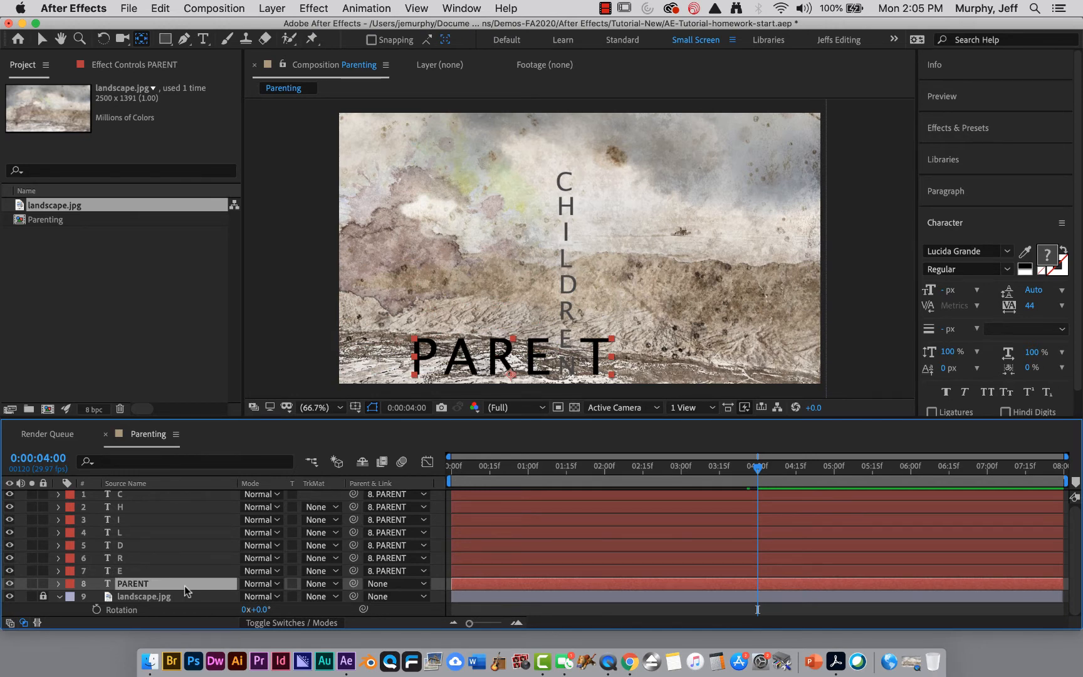
{"action": "key", "text": "p"}
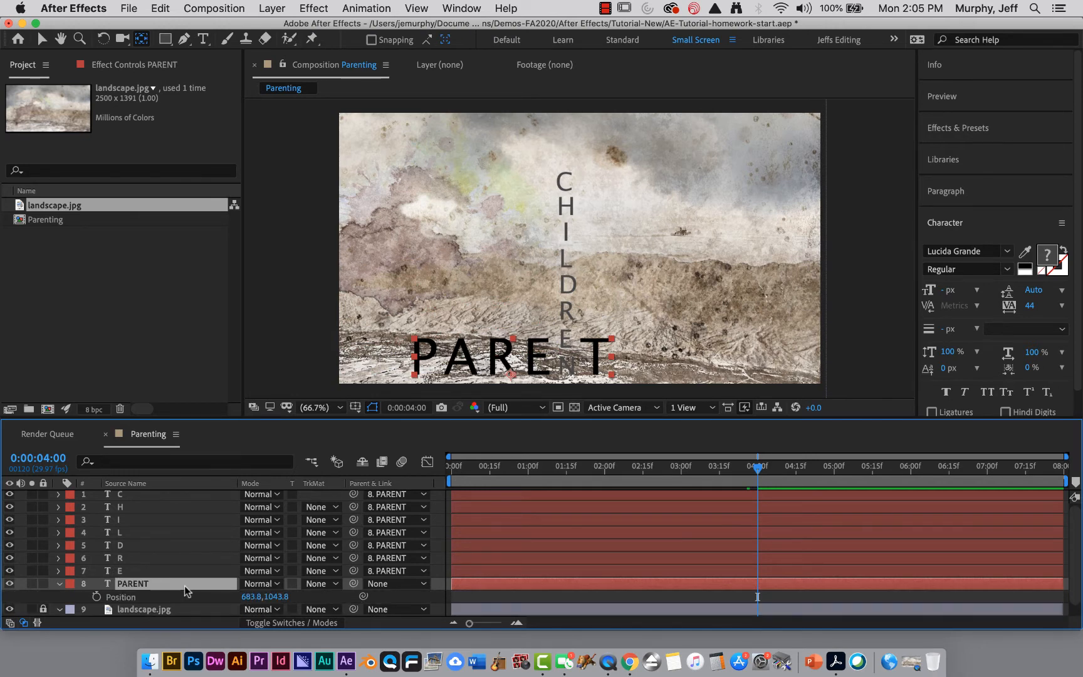
{"action": "left_click", "coordinate": [96, 596]}
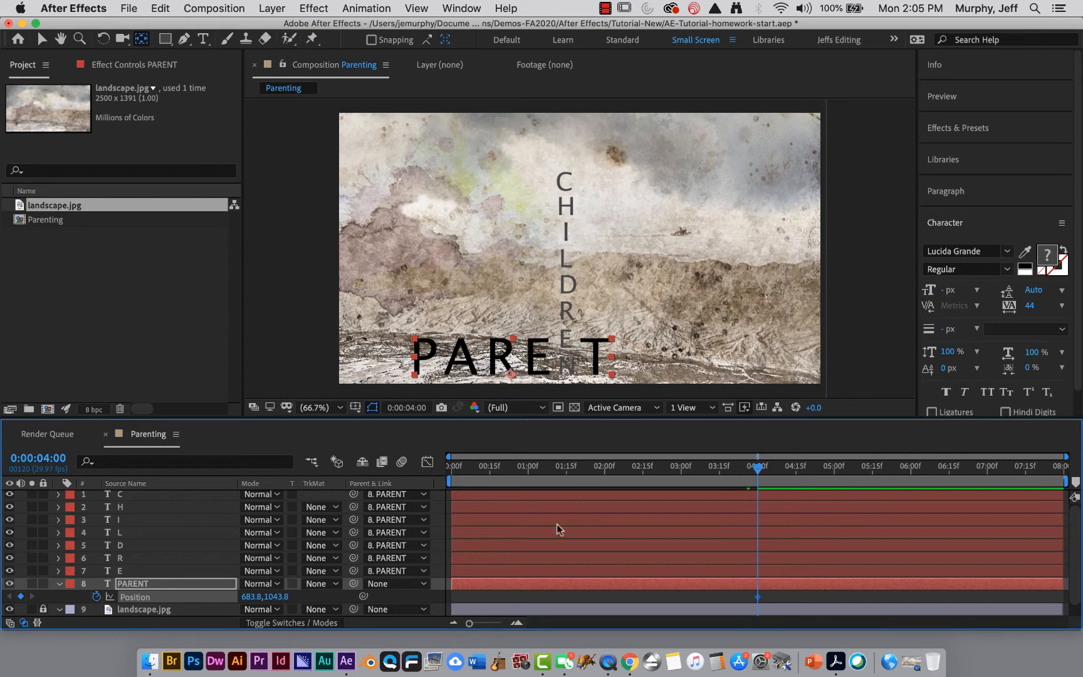
Step: At 0:00:07:29, move the PARENT layer off the frame's right edge to an X position of about 2341.8, and scrub through the motion
{"action": "left_click_drag", "start_coordinate": [757, 467], "coordinate": [1074, 497]}
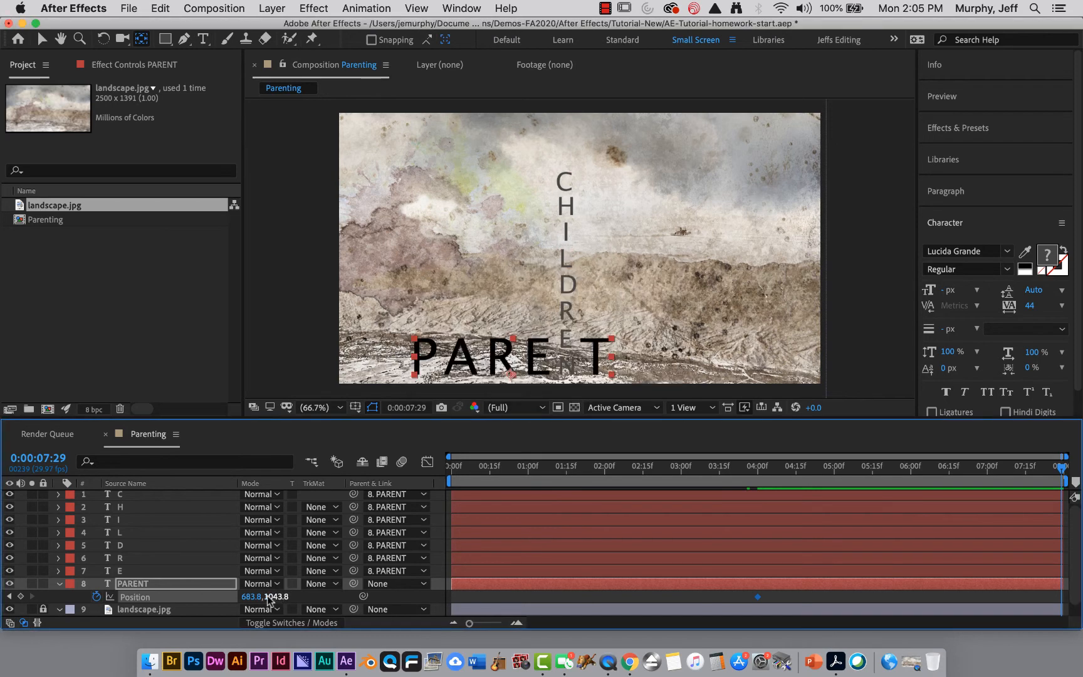
{"action": "left_click_drag", "start_coordinate": [251, 601], "coordinate": [1082, 551]}
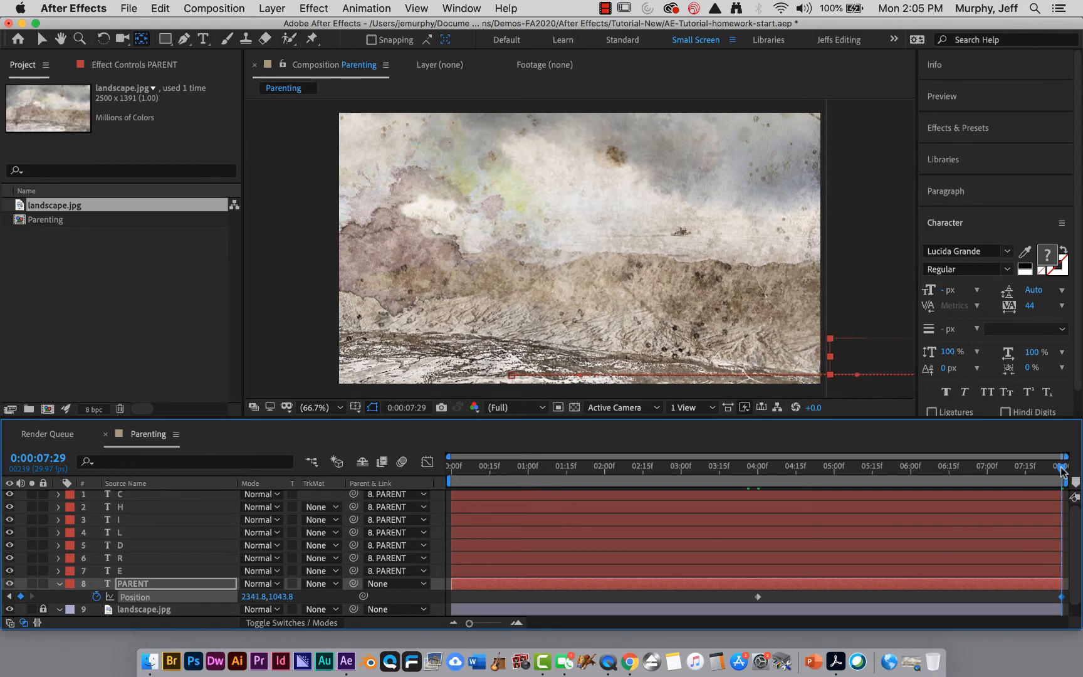
{"action": "left_click_drag", "start_coordinate": [1059, 467], "coordinate": [692, 493]}
Step: At 0:00:00:00, move the PARENT layer off the frame's left edge to an X position of about -402.2, and scrub through the entrance
{"action": "key", "text": "Home"}
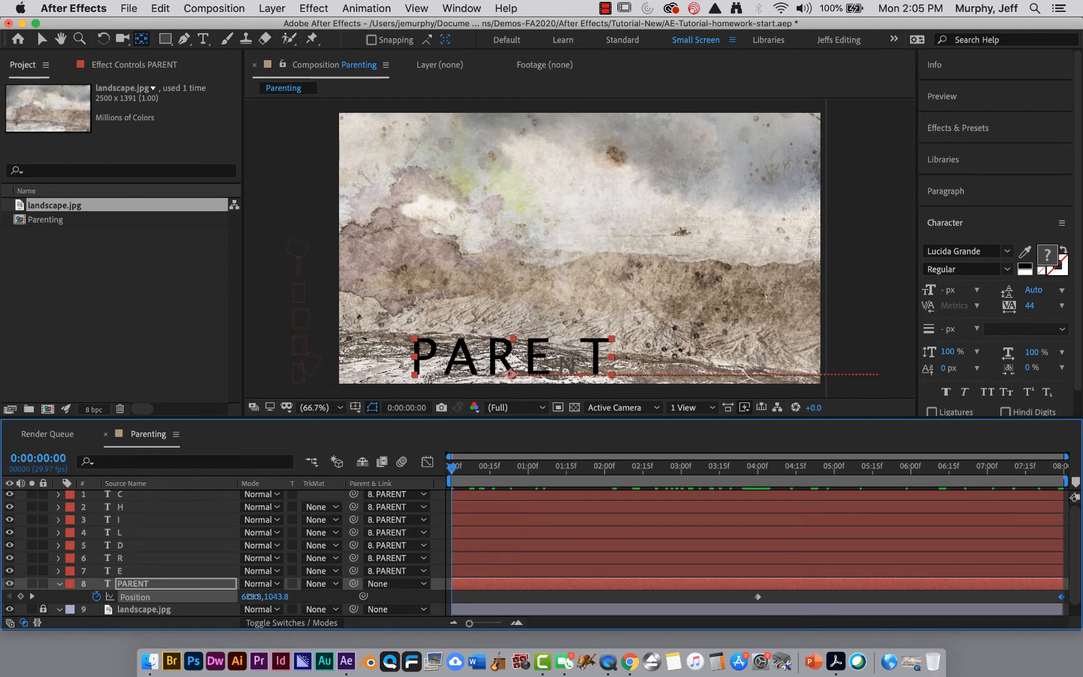
{"action": "left_click_drag", "start_coordinate": [284, 595], "coordinate": [3, 596]}
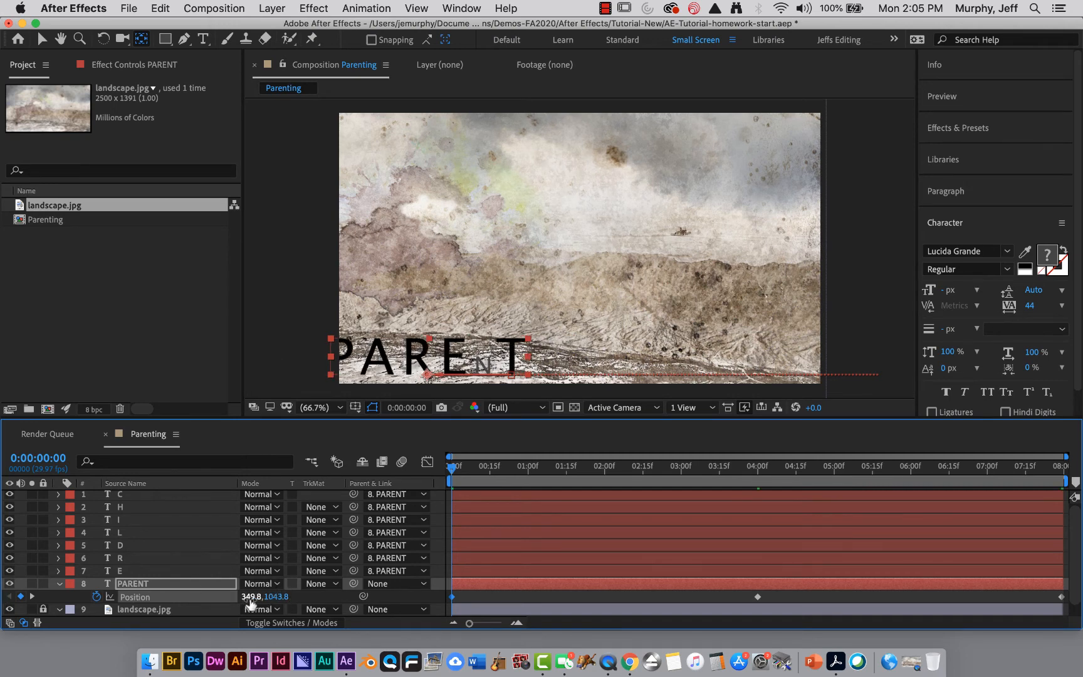
{"action": "left_click_drag", "start_coordinate": [249, 597], "coordinate": [89, 605]}
{"action": "left_click_drag", "start_coordinate": [254, 598], "coordinate": [0, 596]}
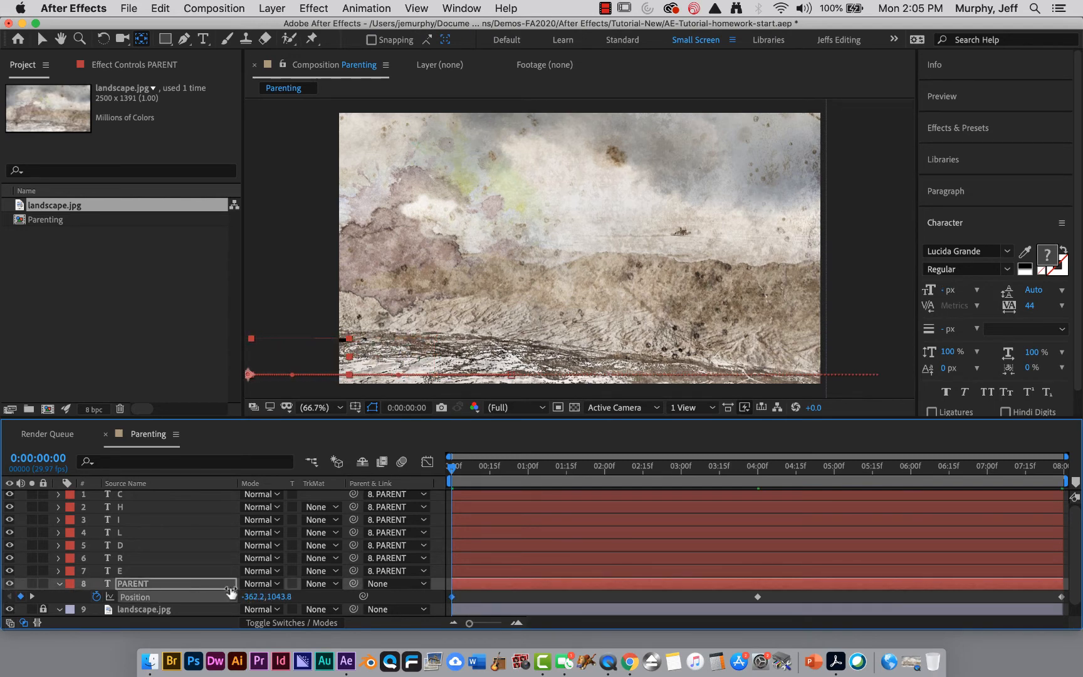
{"action": "left_click_drag", "start_coordinate": [247, 595], "coordinate": [232, 596]}
{"action": "left_click_drag", "start_coordinate": [451, 469], "coordinate": [424, 492]}
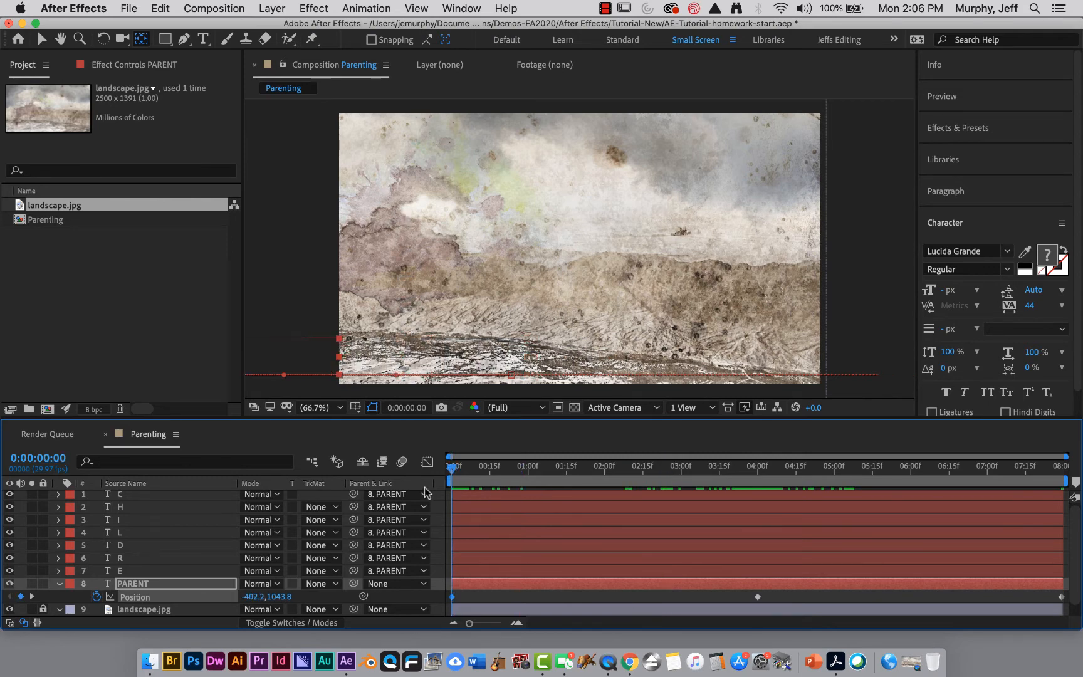
Step: Raise the PARENT layer at 0:00:00:00 by setting its Y position to 900
{"action": "left_click_drag", "start_coordinate": [279, 596], "coordinate": [201, 591]}
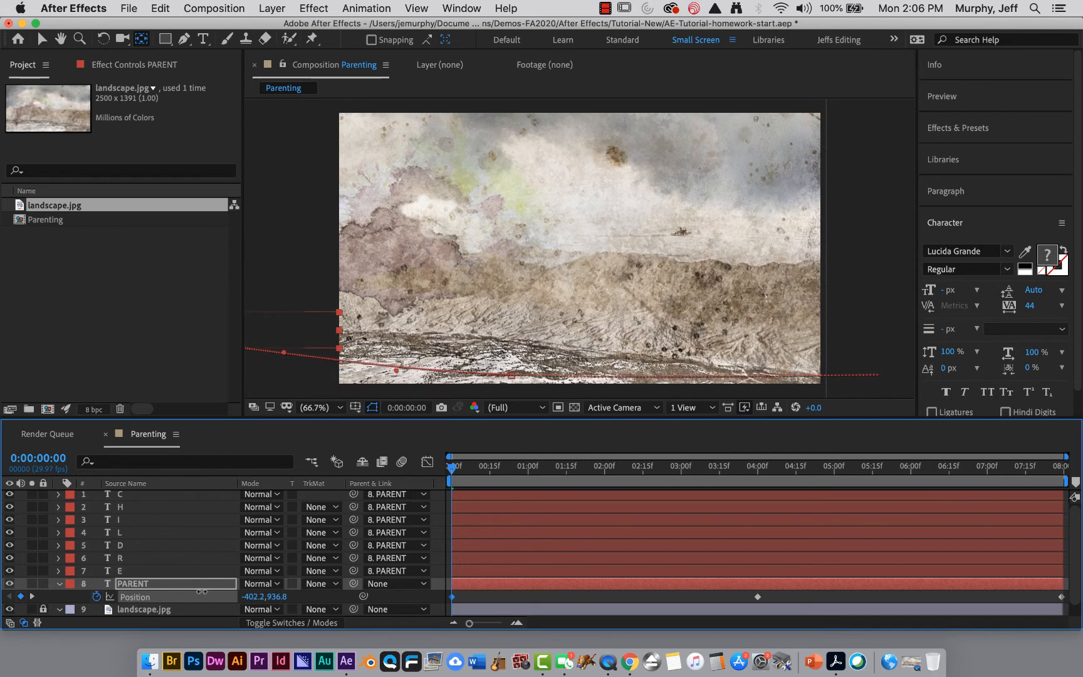
{"action": "left_click", "coordinate": [277, 597]}
{"action": "type", "text": "900"}
{"action": "key", "text": "Return"}
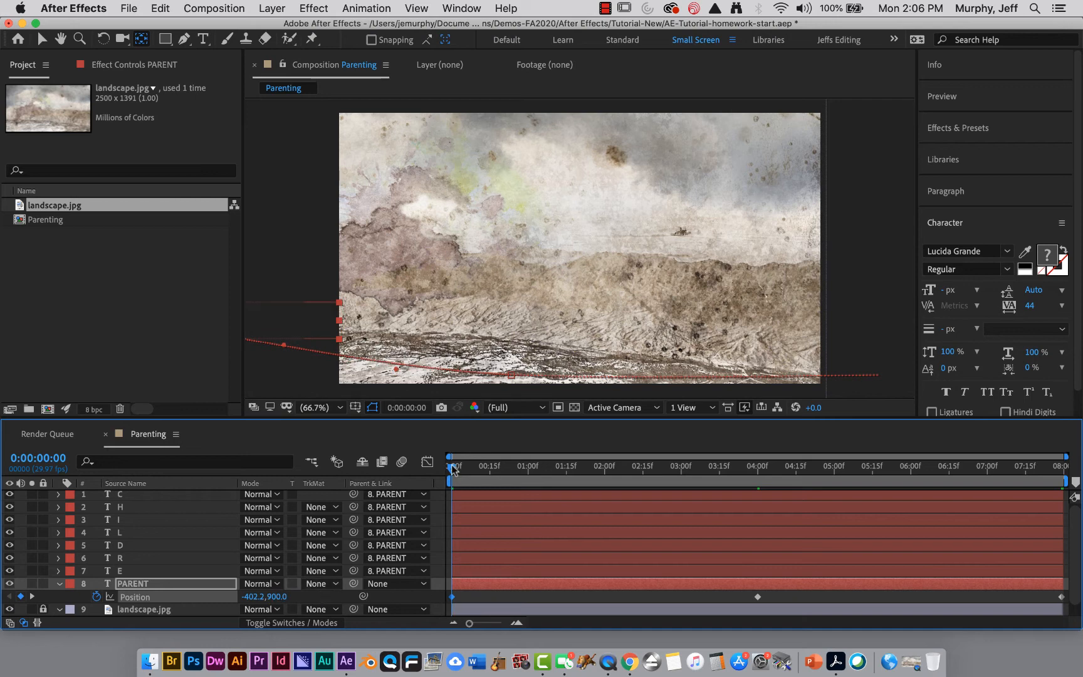
Step: Go to 0:00:03:26 and set the PARENT layer's Y position to 900
{"action": "left_click_drag", "start_coordinate": [452, 469], "coordinate": [746, 457]}
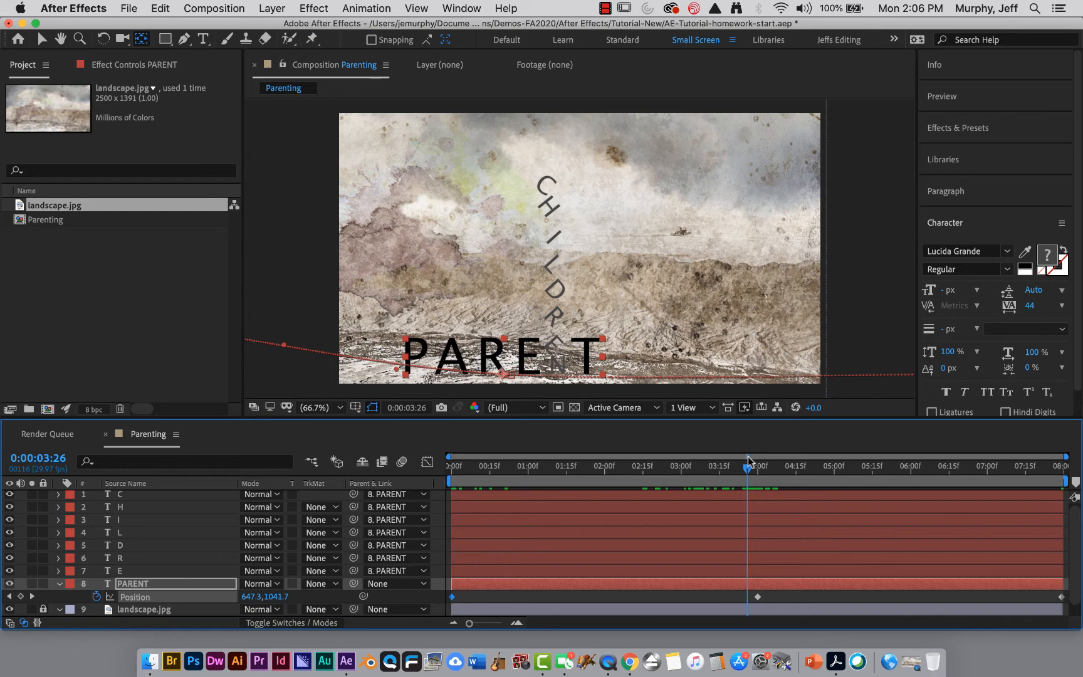
{"action": "left_click", "coordinate": [277, 598]}
{"action": "type", "text": "900"}
{"action": "key", "text": "Return"}
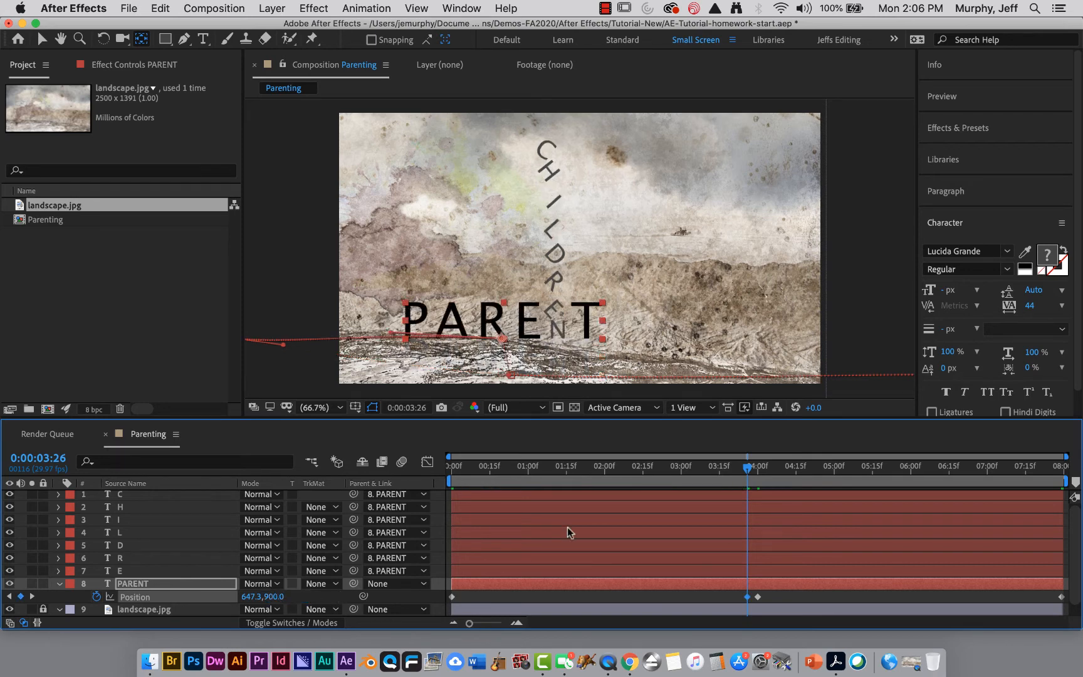
{"action": "mouse_move", "coordinate": [747, 465]}
{"action": "left_mouse_down"}
{"action": "mouse_move", "coordinate": [529, 467]}
{"action": "mouse_move", "coordinate": [766, 470]}
{"action": "mouse_move", "coordinate": [728, 468]}
{"action": "mouse_move", "coordinate": [761, 467]}
{"action": "mouse_move", "coordinate": [748, 467]}
{"action": "left_mouse_up"}
Step: Shift the PARENT layer's 0:00:03:26 Position point on the motion path to about 629.3, 906
{"action": "left_click", "coordinate": [503, 342]}
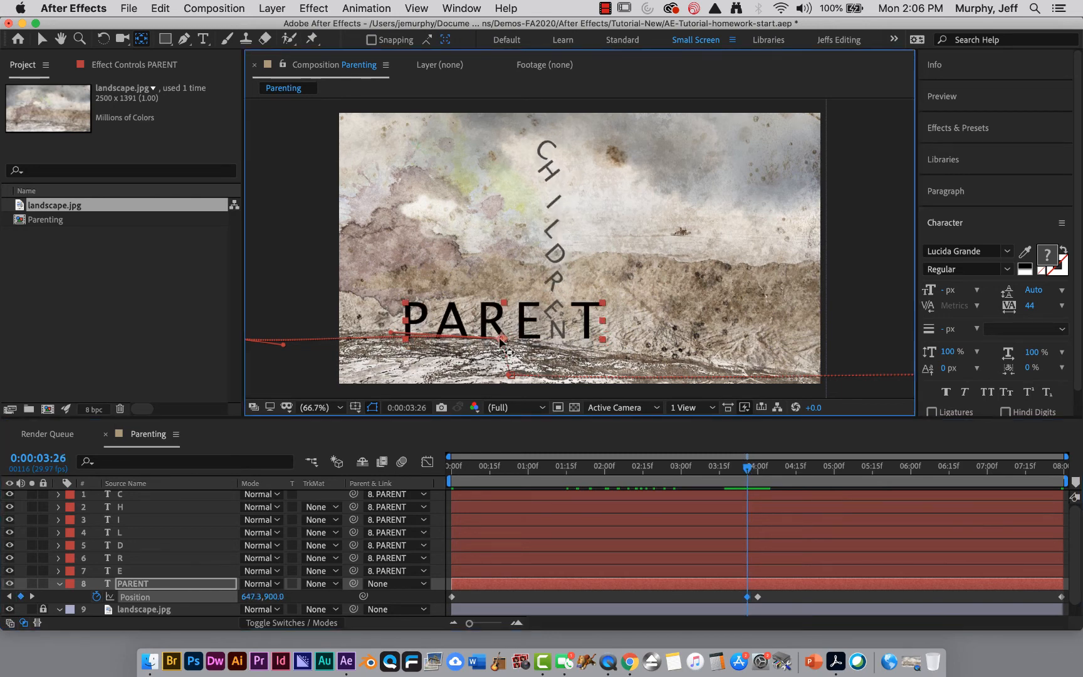
{"action": "left_click", "coordinate": [747, 597]}
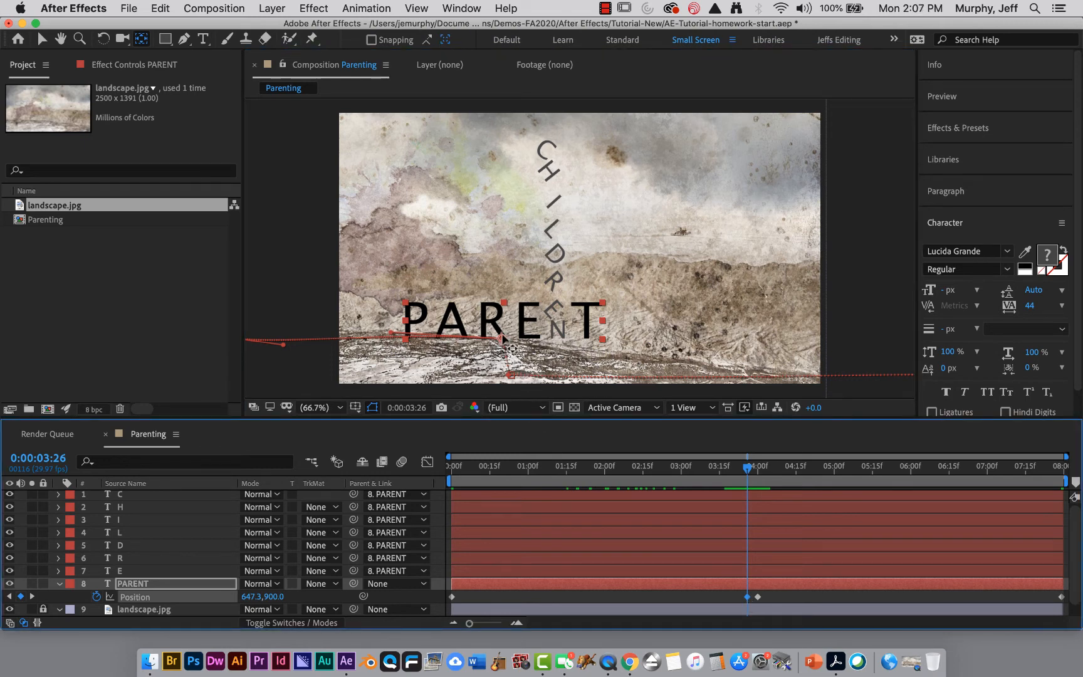
{"action": "mouse_move", "coordinate": [503, 341]}
{"action": "left_mouse_down"}
{"action": "mouse_move", "coordinate": [491, 346]}
{"action": "mouse_move", "coordinate": [504, 340]}
{"action": "left_mouse_up"}
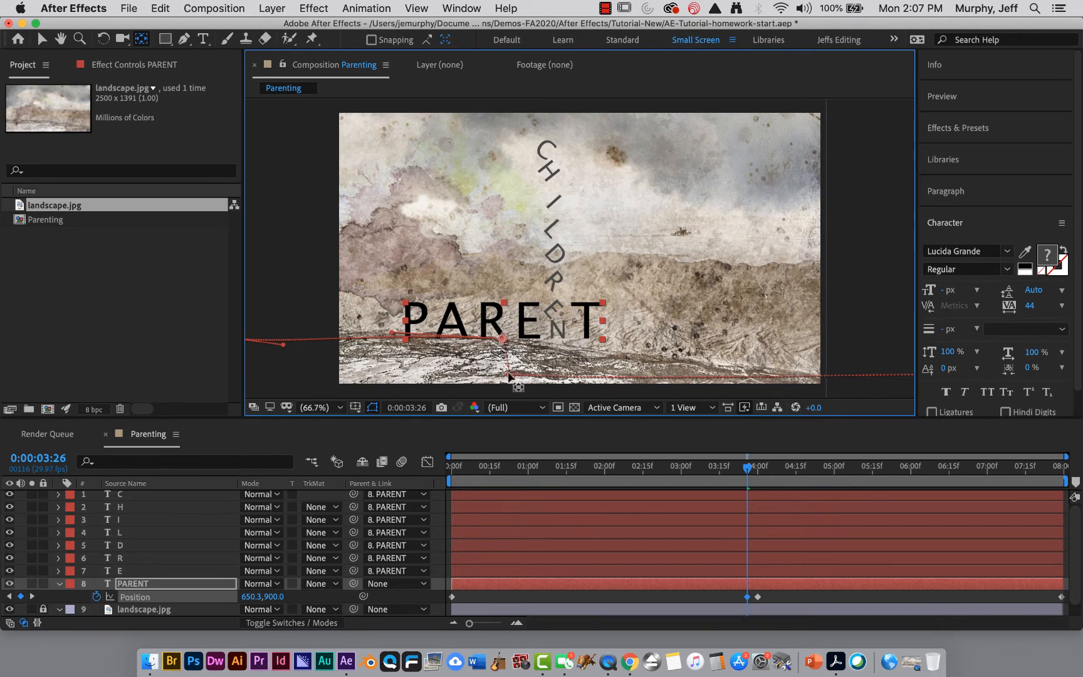
{"action": "left_click_drag", "start_coordinate": [505, 339], "coordinate": [498, 340]}
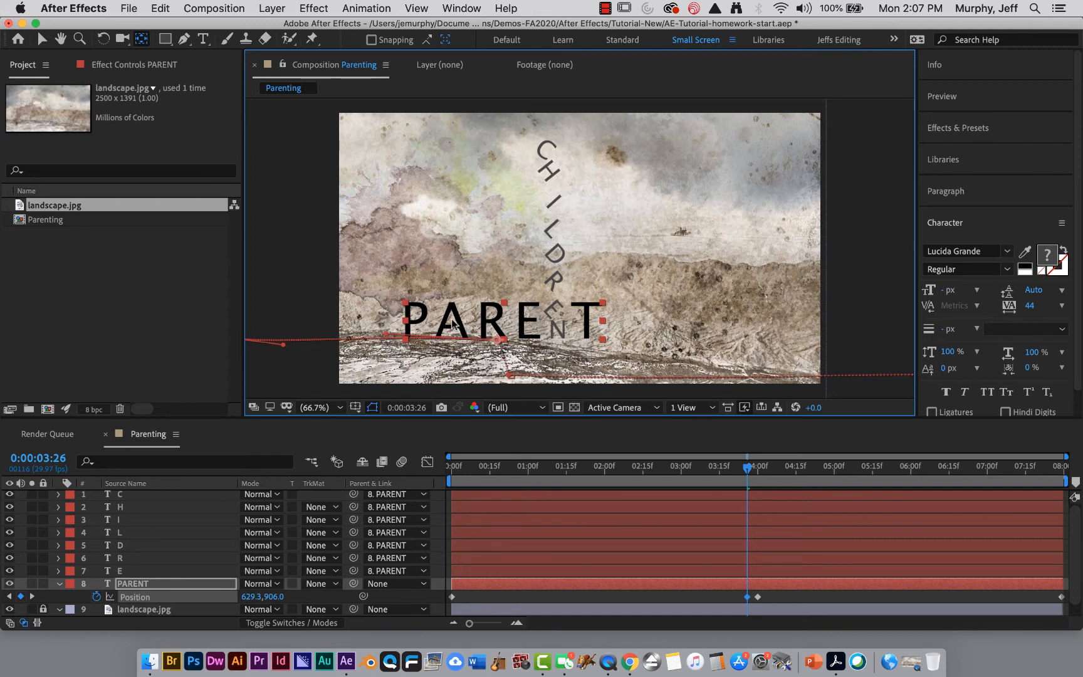
Step: With the Selection tool, flatten the incoming motion-path handle at PARENT's 0:00:03:26 keyframe, working at 200% magnification
{"action": "key", "text": "period"}
{"action": "key", "text": "period"}
{"action": "key", "text": "h"}
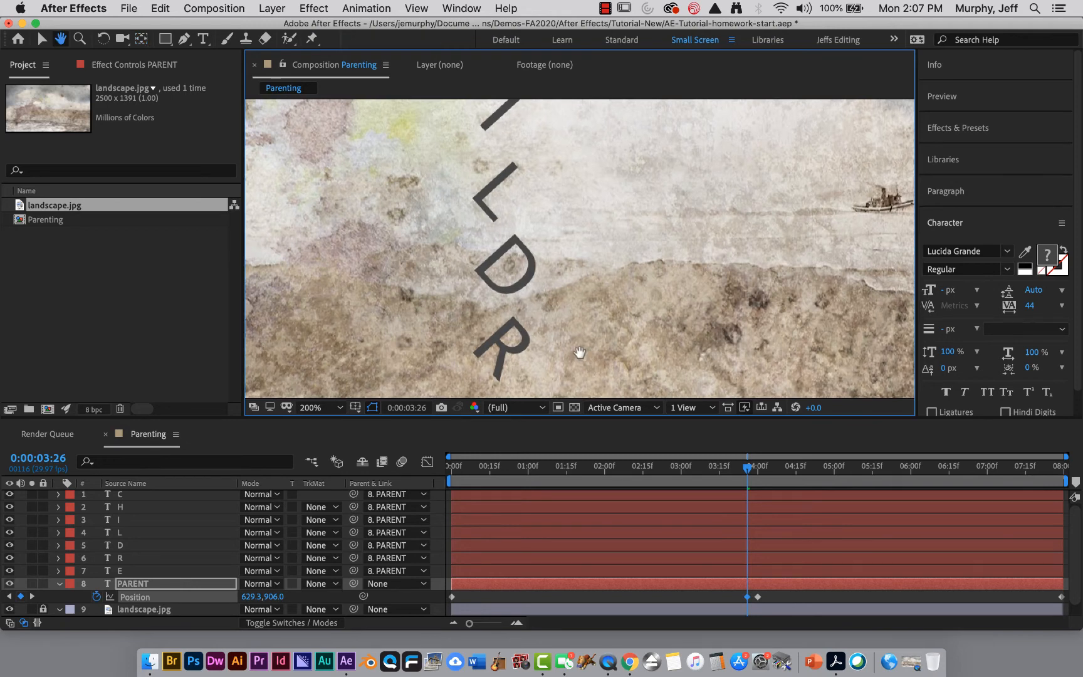
{"action": "left_click_drag", "start_coordinate": [580, 353], "coordinate": [604, 217]}
{"action": "mouse_move", "coordinate": [495, 328]}
{"action": "left_mouse_down"}
{"action": "mouse_move", "coordinate": [553, 257]}
{"action": "mouse_move", "coordinate": [656, 178]}
{"action": "mouse_move", "coordinate": [806, 198]}
{"action": "left_mouse_up"}
{"action": "key", "text": "y"}
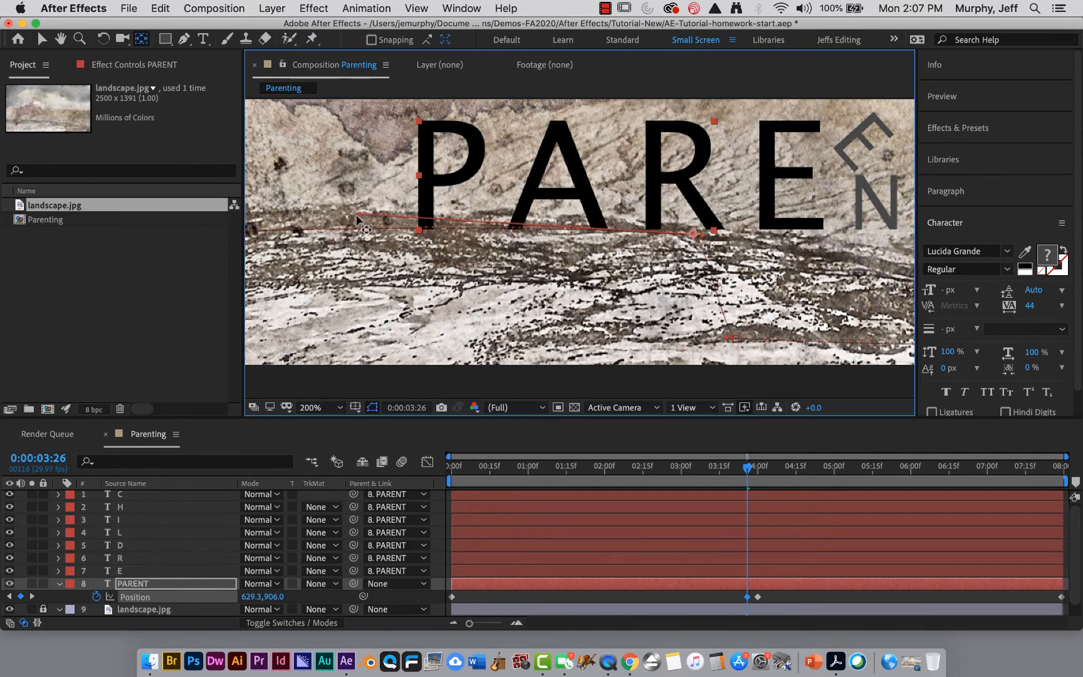
{"action": "left_click", "coordinate": [39, 40]}
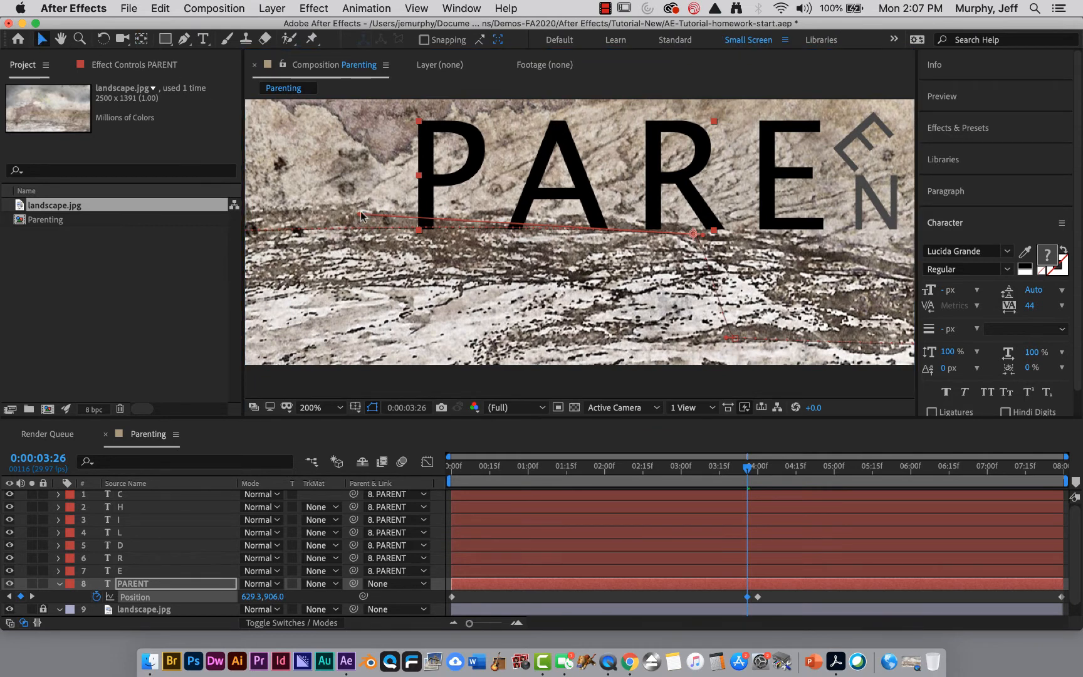
{"action": "left_click_drag", "start_coordinate": [357, 214], "coordinate": [458, 234]}
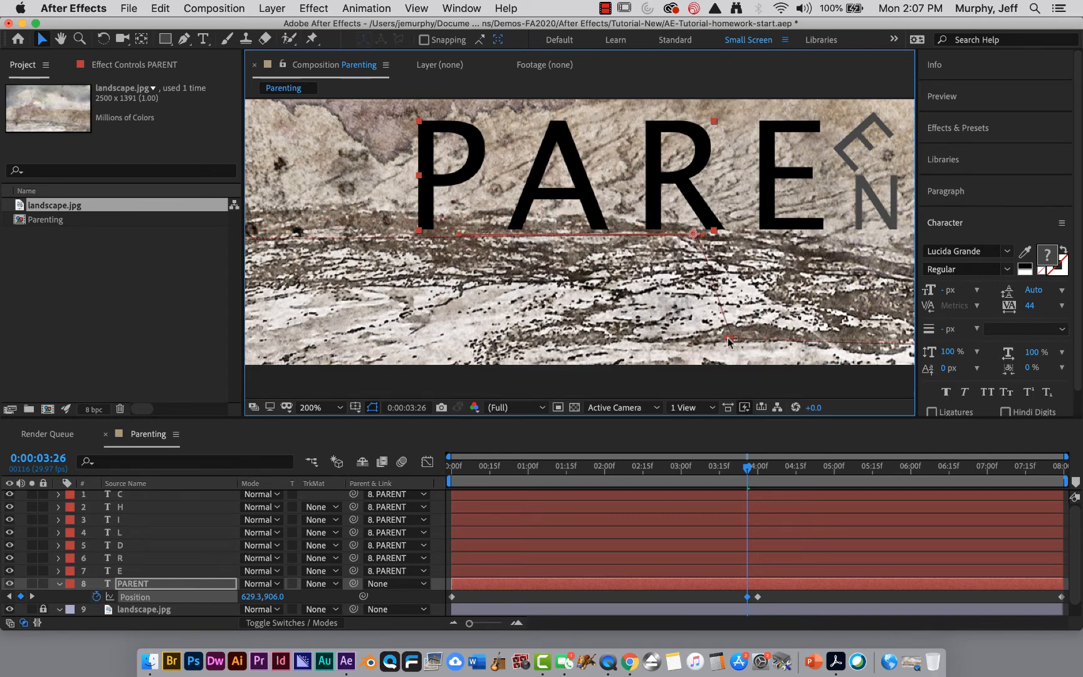
Step: Nudge PARENT's 0:00:04:00 path point slightly right and adjust the path handles between the two middle keyframes to run horizontally
{"action": "left_click_drag", "start_coordinate": [728, 342], "coordinate": [753, 339]}
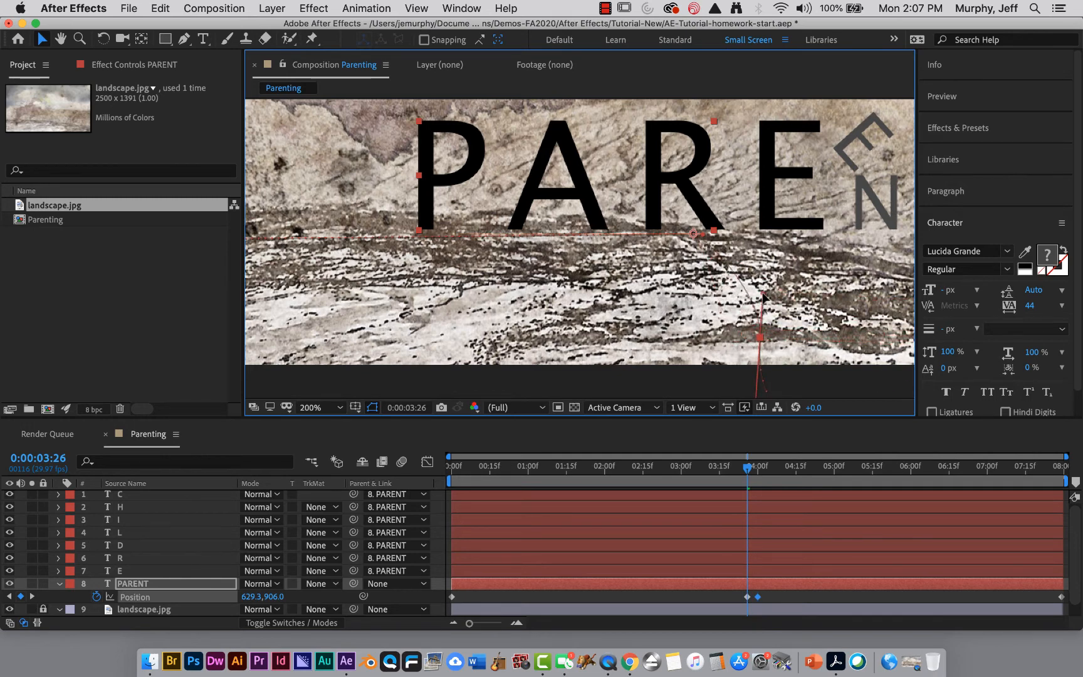
{"action": "left_click_drag", "start_coordinate": [755, 338], "coordinate": [720, 338]}
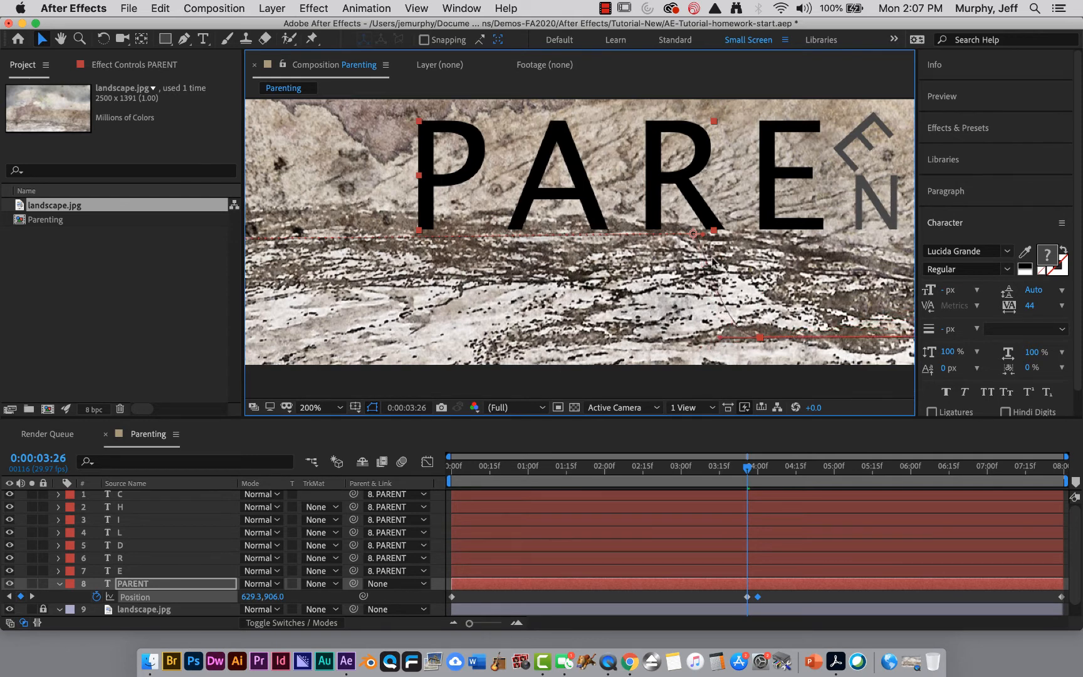
{"action": "left_click_drag", "start_coordinate": [703, 235], "coordinate": [734, 233]}
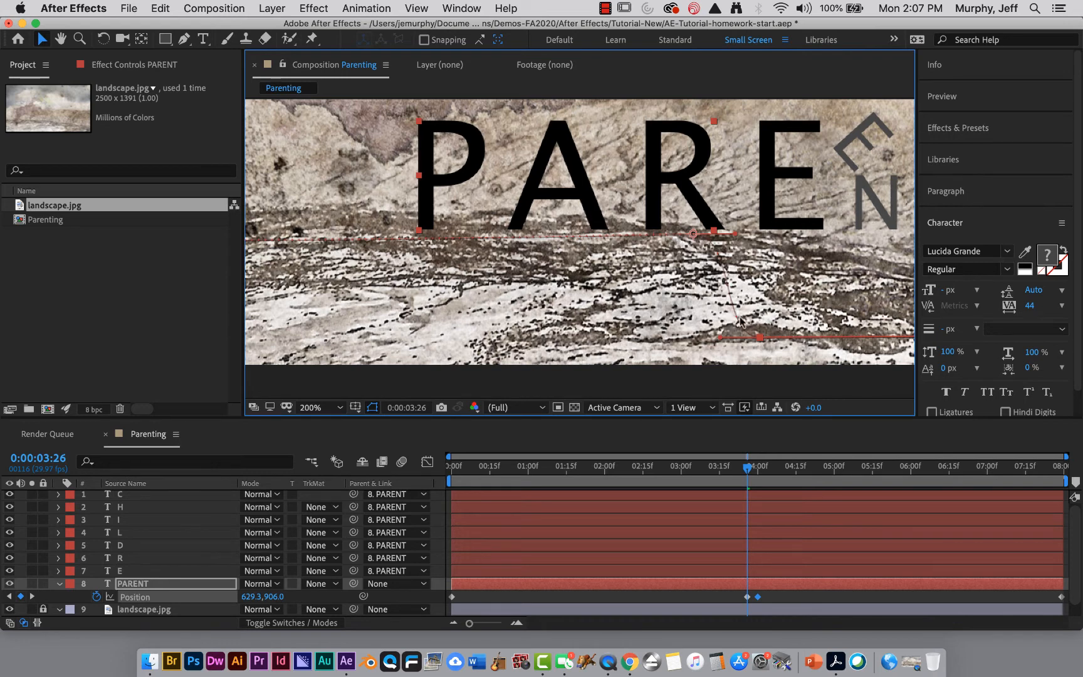
Step: Shift PARENT's two middle Position keyframes two frames earlier so the first sits at 0:00:03:24
{"action": "mouse_move", "coordinate": [749, 478]}
{"action": "left_mouse_down"}
{"action": "mouse_move", "coordinate": [701, 478]}
{"action": "mouse_move", "coordinate": [797, 472]}
{"action": "mouse_move", "coordinate": [713, 471]}
{"action": "mouse_move", "coordinate": [751, 465]}
{"action": "mouse_move", "coordinate": [765, 471]}
{"action": "mouse_move", "coordinate": [721, 471]}
{"action": "mouse_move", "coordinate": [781, 481]}
{"action": "mouse_move", "coordinate": [689, 480]}
{"action": "mouse_move", "coordinate": [758, 488]}
{"action": "mouse_move", "coordinate": [742, 490]}
{"action": "left_mouse_up"}
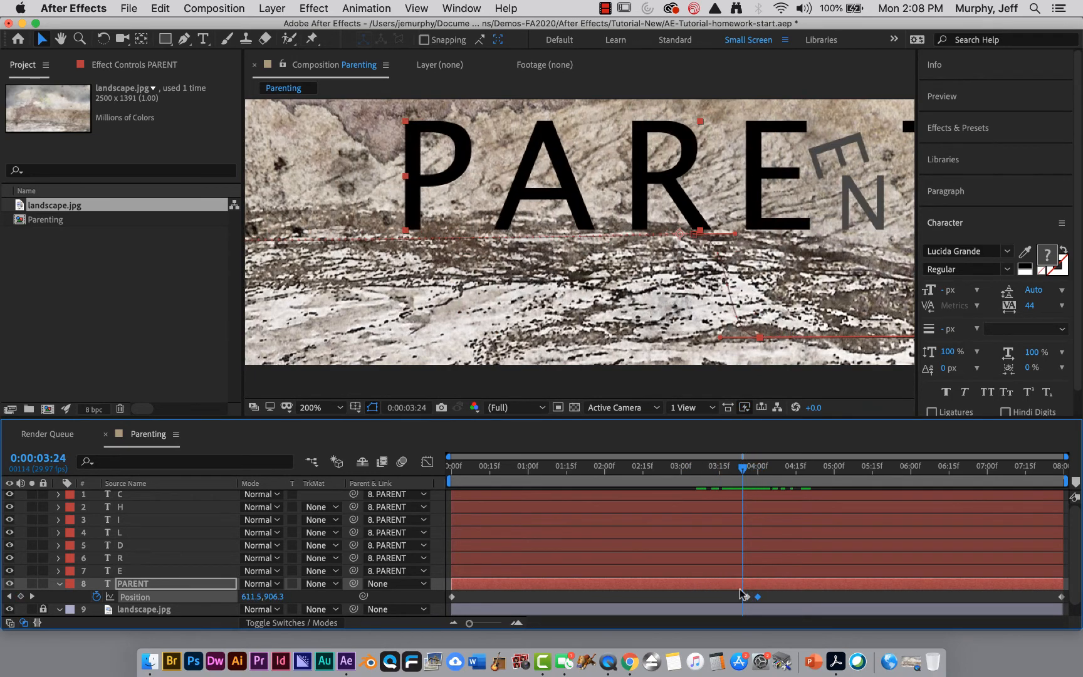
{"action": "mouse_move", "coordinate": [746, 600]}
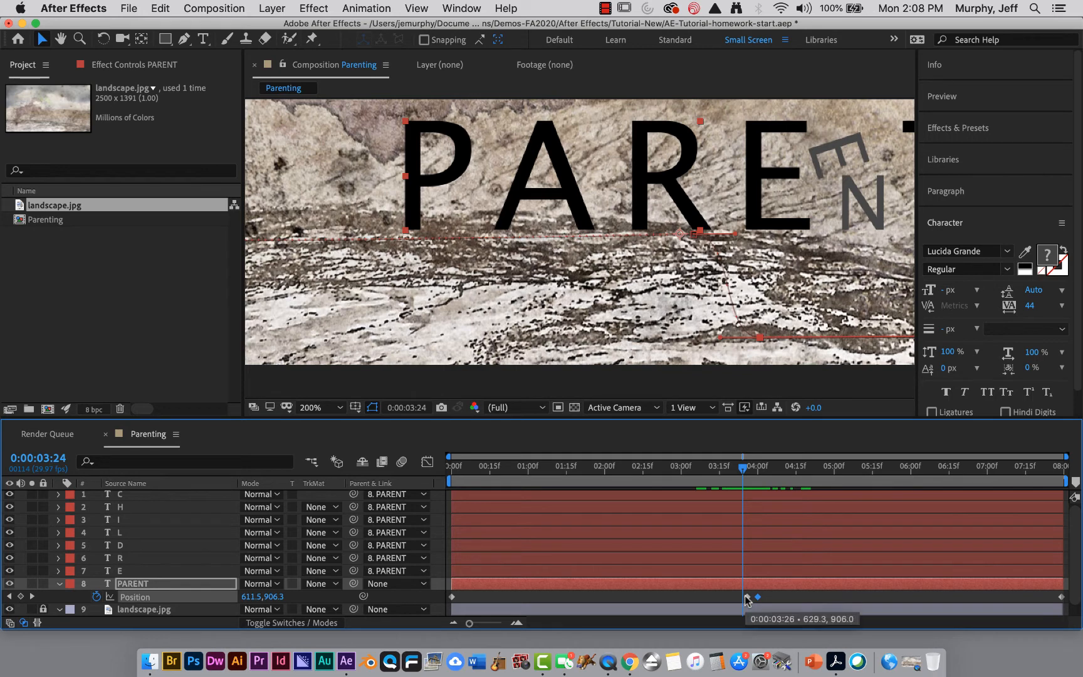
{"action": "left_click_drag", "start_coordinate": [747, 599], "coordinate": [747, 601]}
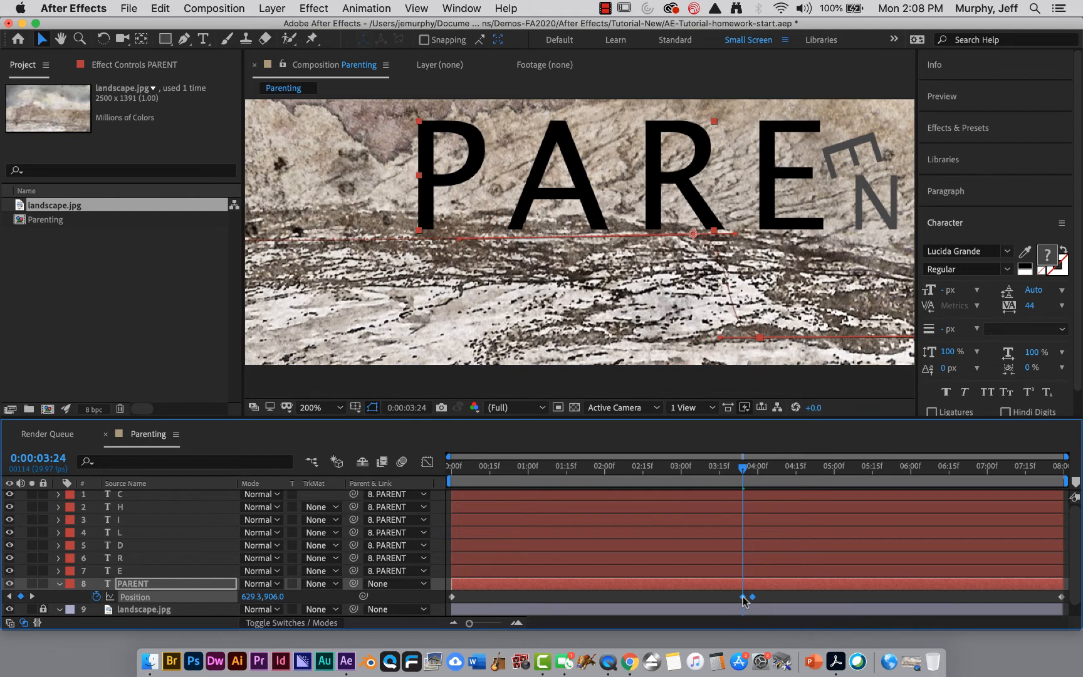
Step: Apply Easy Ease to PARENT's two middle Position keyframes
{"action": "right_click", "coordinate": [743, 597]}
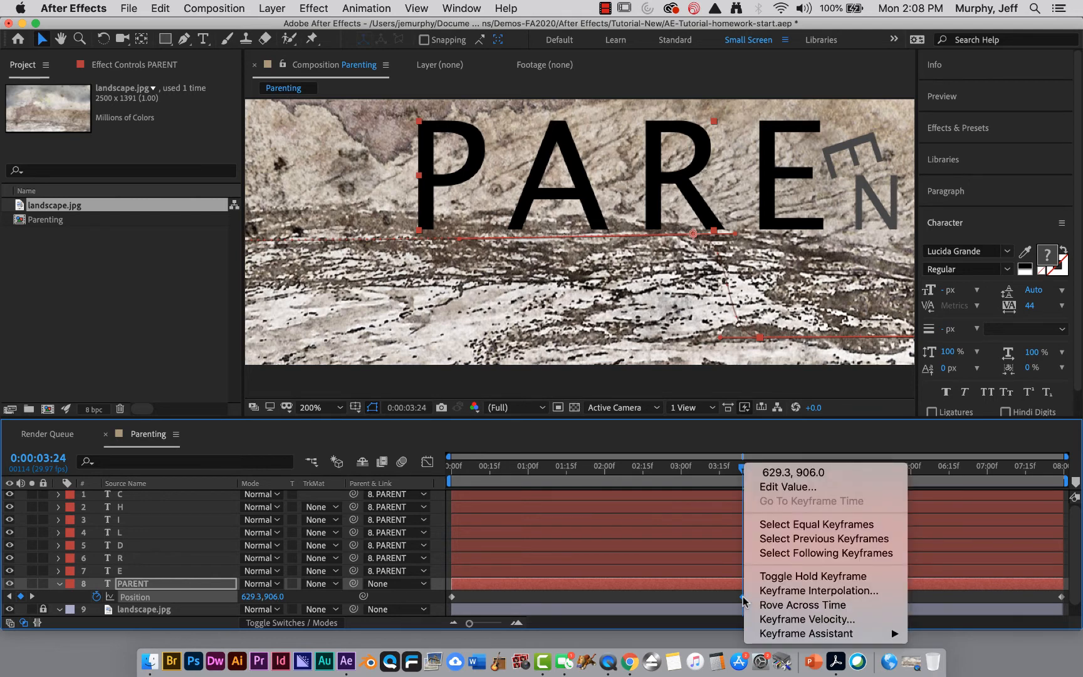
{"action": "mouse_move", "coordinate": [756, 634]}
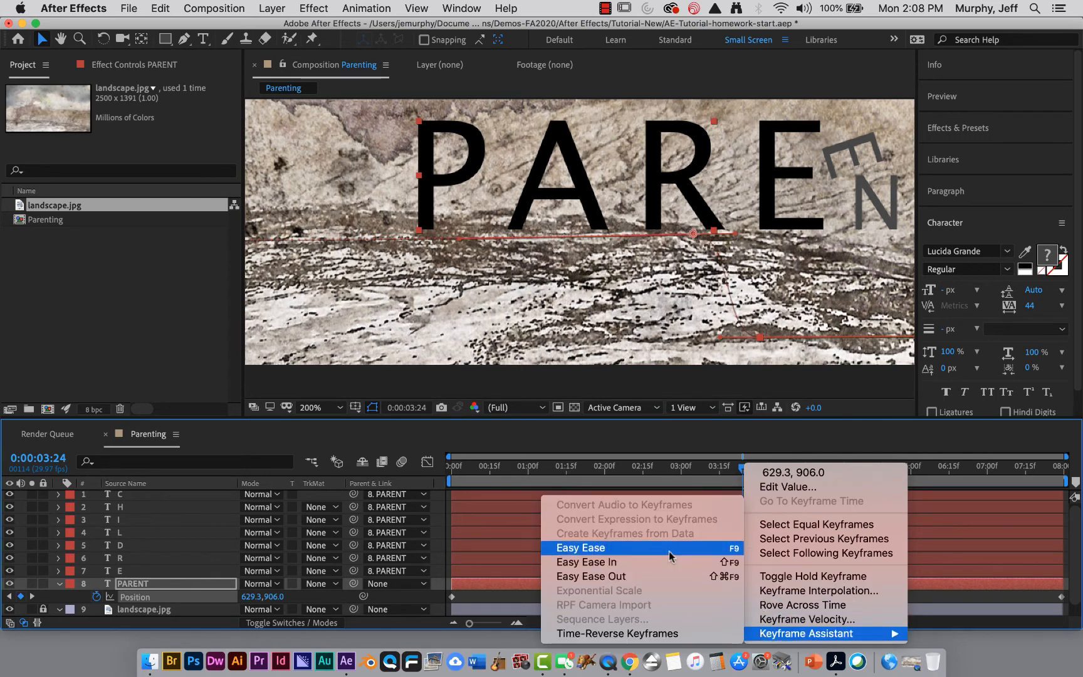
{"action": "left_click", "coordinate": [602, 549]}
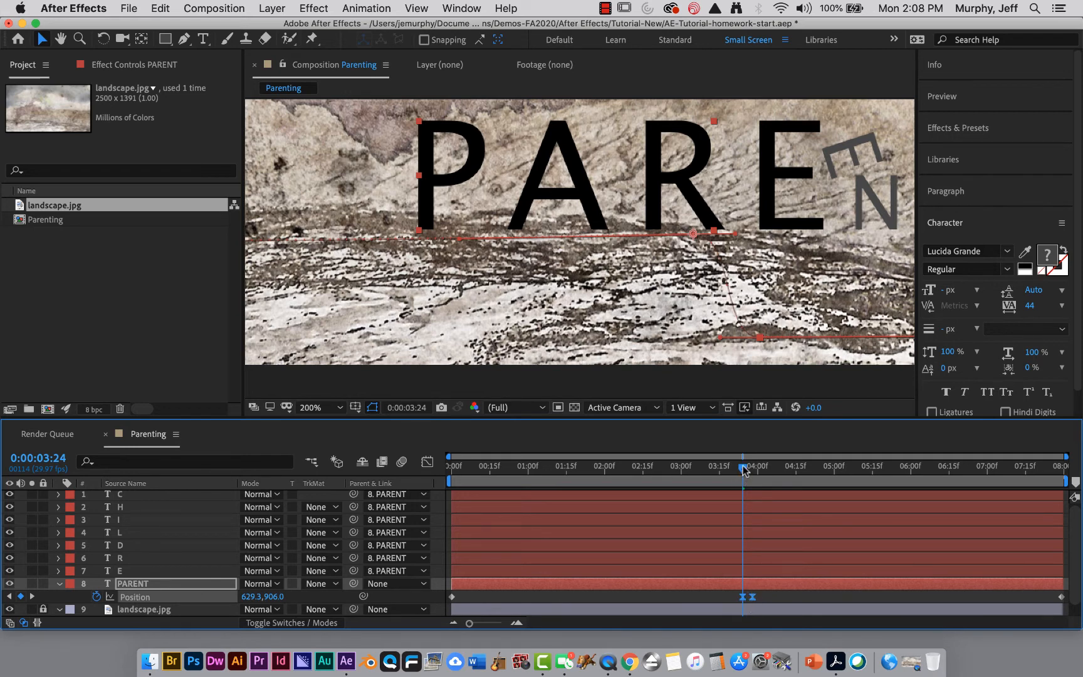
Step: Preview the PARENT motion from the start at 50% magnification, and scrub through the middle of the animation to about 0:00:04:01
{"action": "left_click_drag", "start_coordinate": [744, 470], "coordinate": [649, 431]}
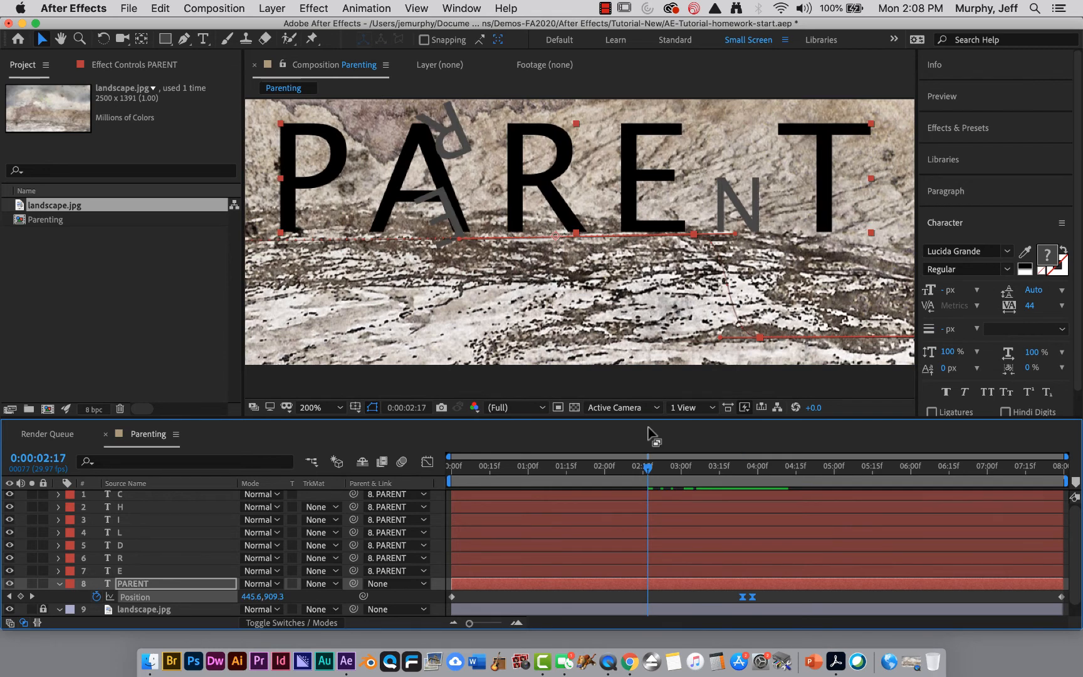
{"action": "key", "text": "comma"}
{"action": "key", "text": "comma"}
{"action": "key", "text": "comma"}
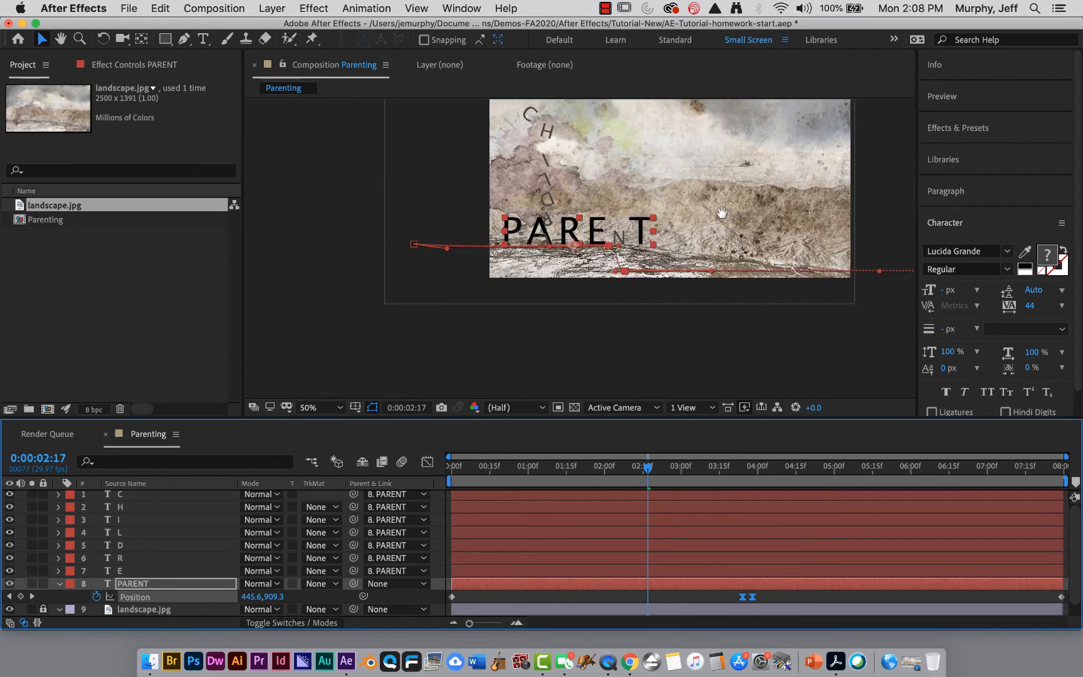
{"action": "left_click_drag", "start_coordinate": [721, 214], "coordinate": [674, 273]}
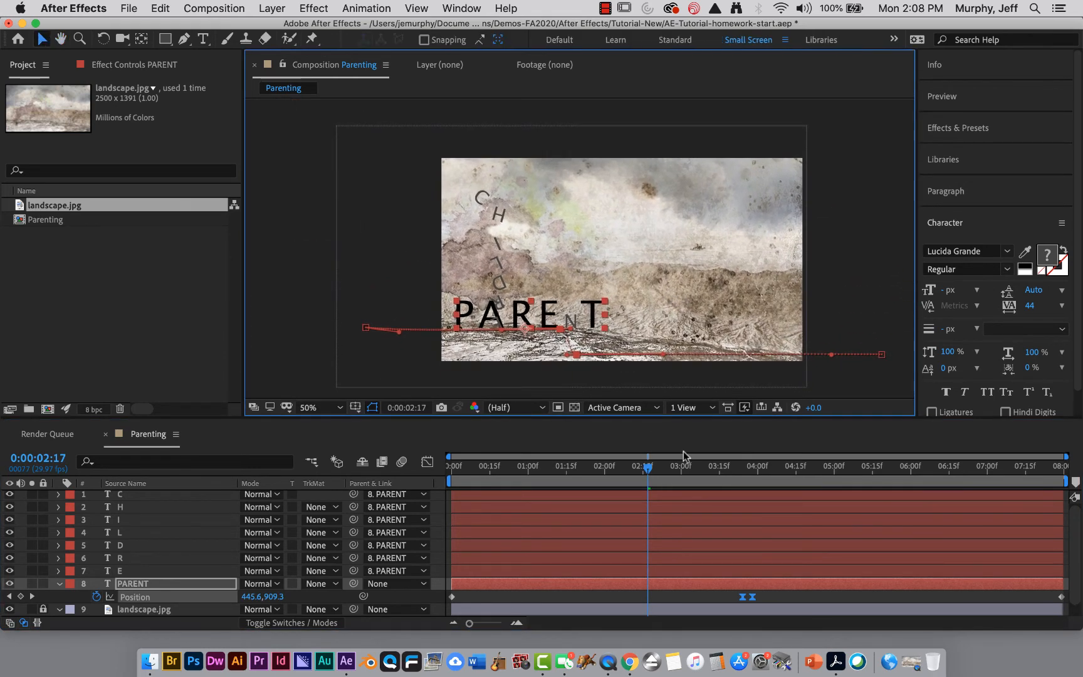
{"action": "left_click_drag", "start_coordinate": [648, 469], "coordinate": [423, 482]}
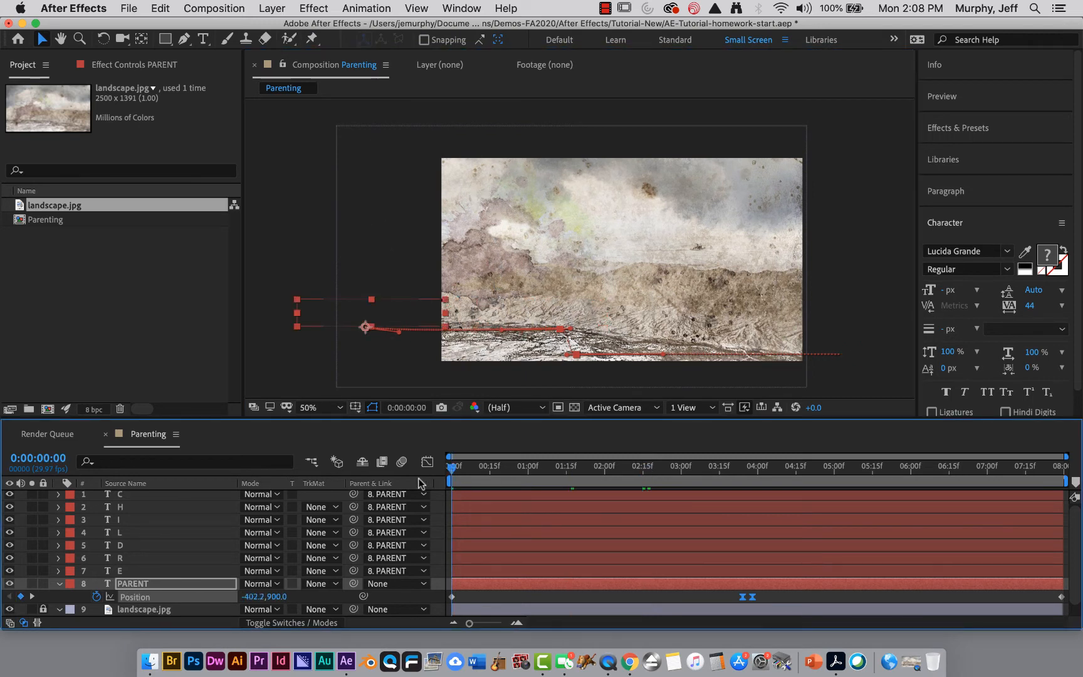
{"action": "key", "text": "space"}
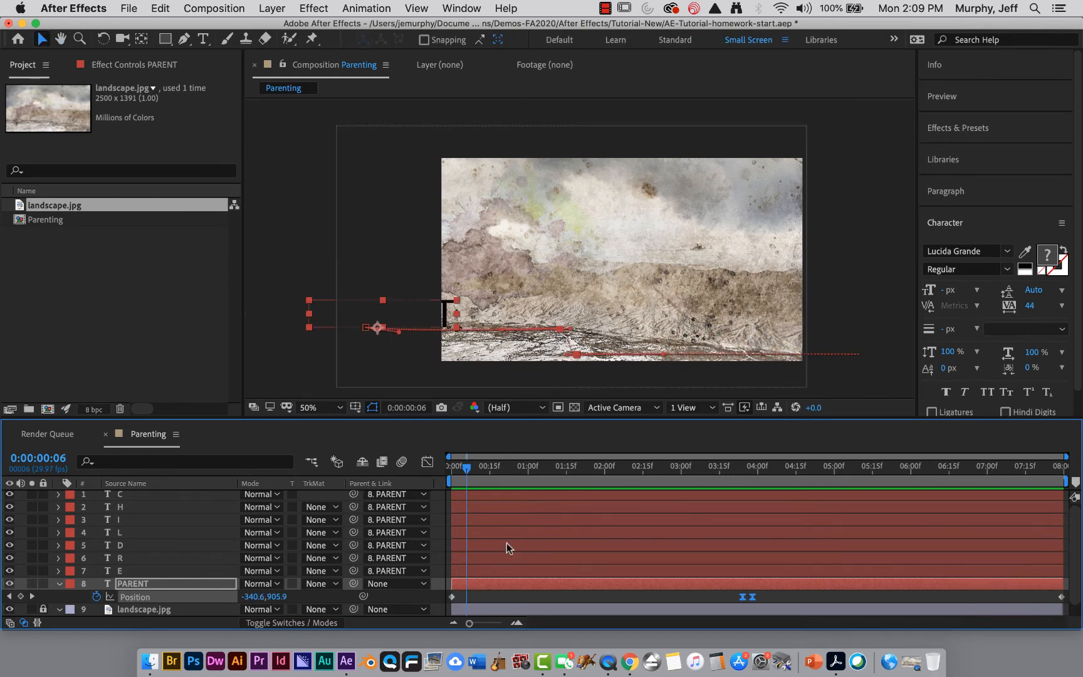
{"action": "left_click_drag", "start_coordinate": [468, 471], "coordinate": [906, 500]}
{"action": "left_click_drag", "start_coordinate": [830, 500], "coordinate": [763, 513]}
Step: Starting from the D layer's 0:00:04:00 Rotation keyframe, add a Rotation keyframe of 28x+26.0° at 0:00:07:29
{"action": "left_click", "coordinate": [144, 494]}
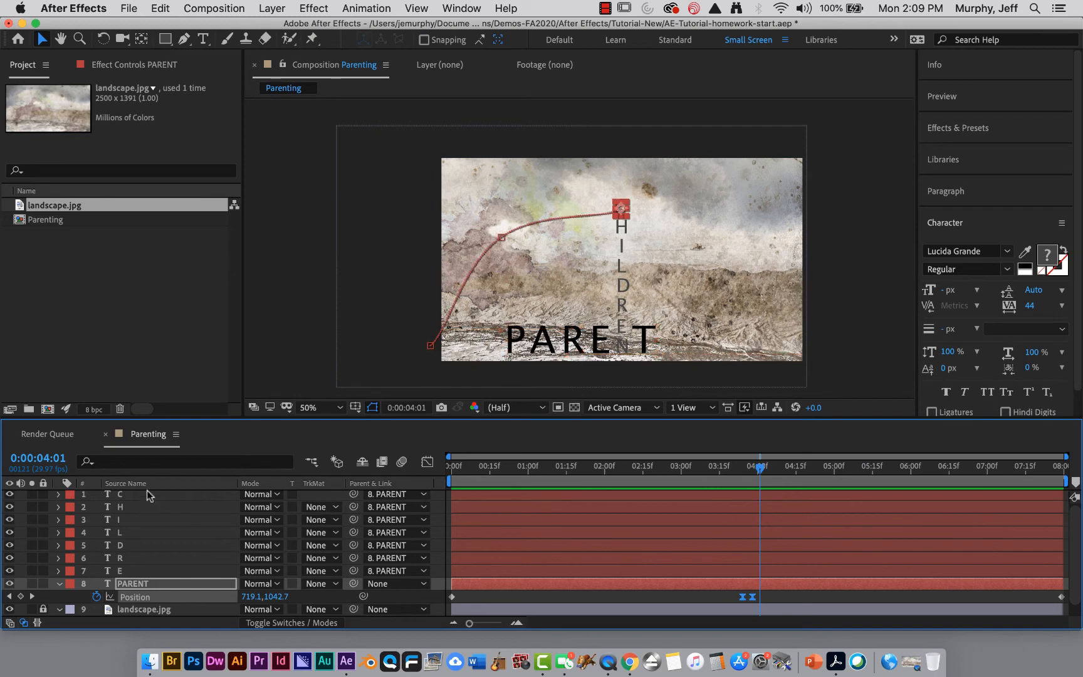
{"action": "left_click", "coordinate": [58, 495]}
{"action": "left_click", "coordinate": [59, 495]}
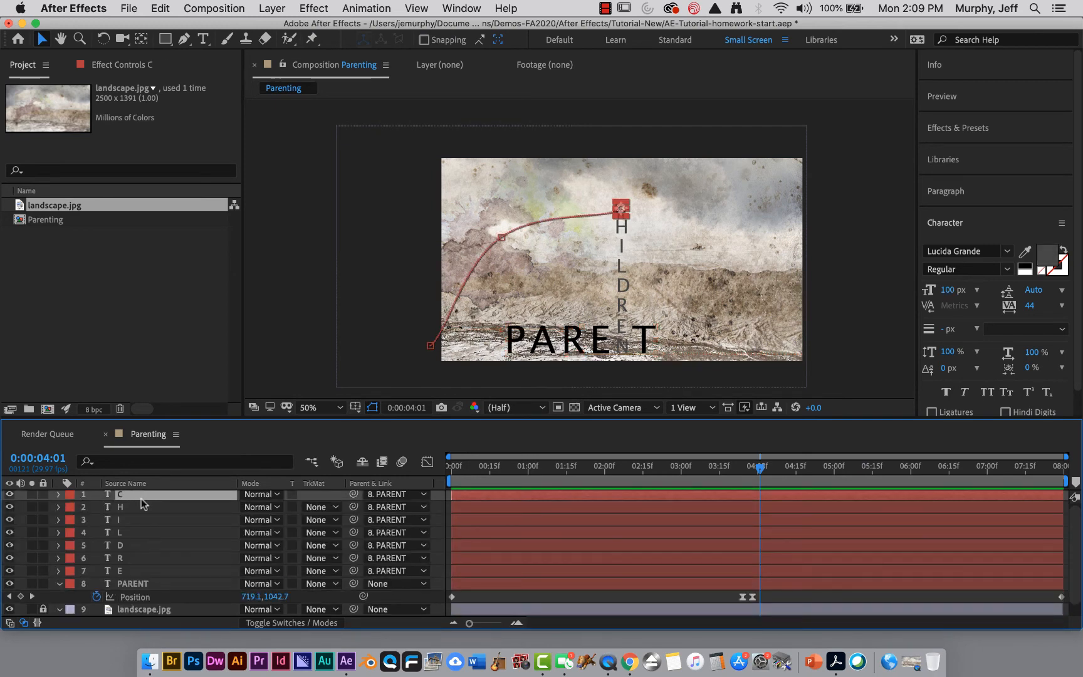
{"action": "left_click", "coordinate": [130, 548]}
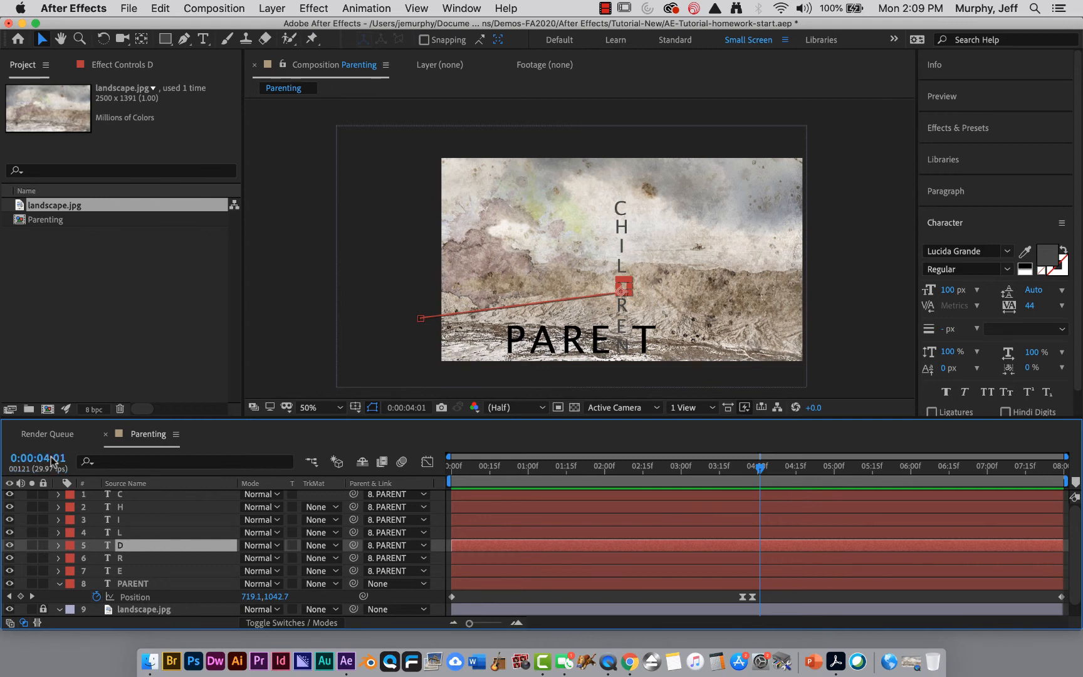
{"action": "type", "text": "4."}
{"action": "key", "text": "Return"}
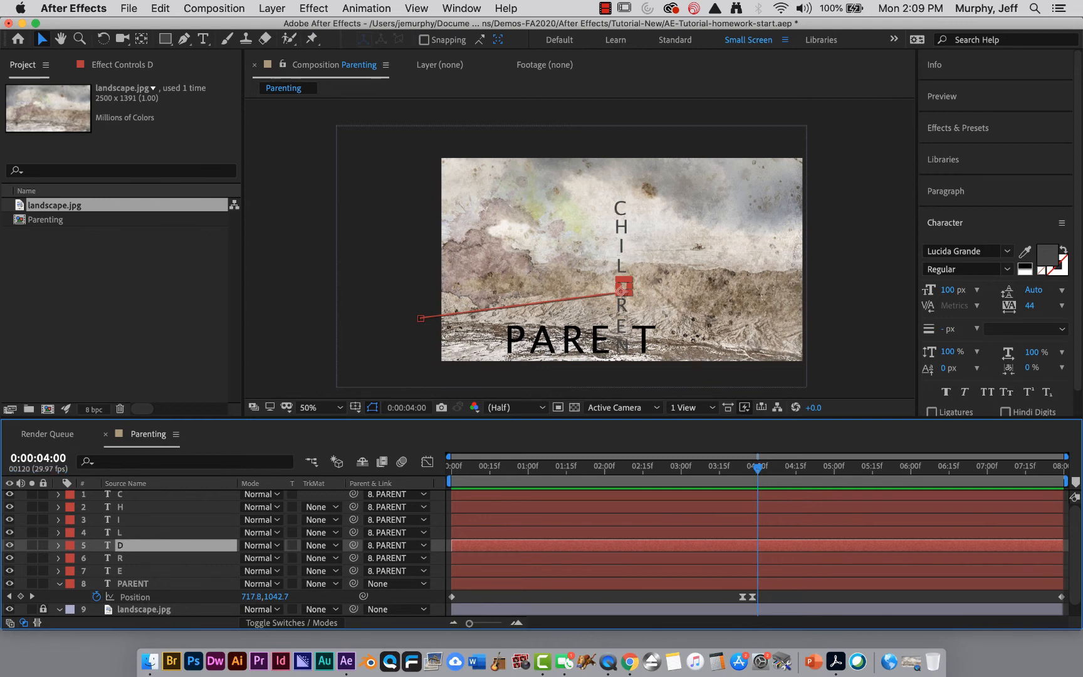
{"action": "left_click", "coordinate": [58, 546]}
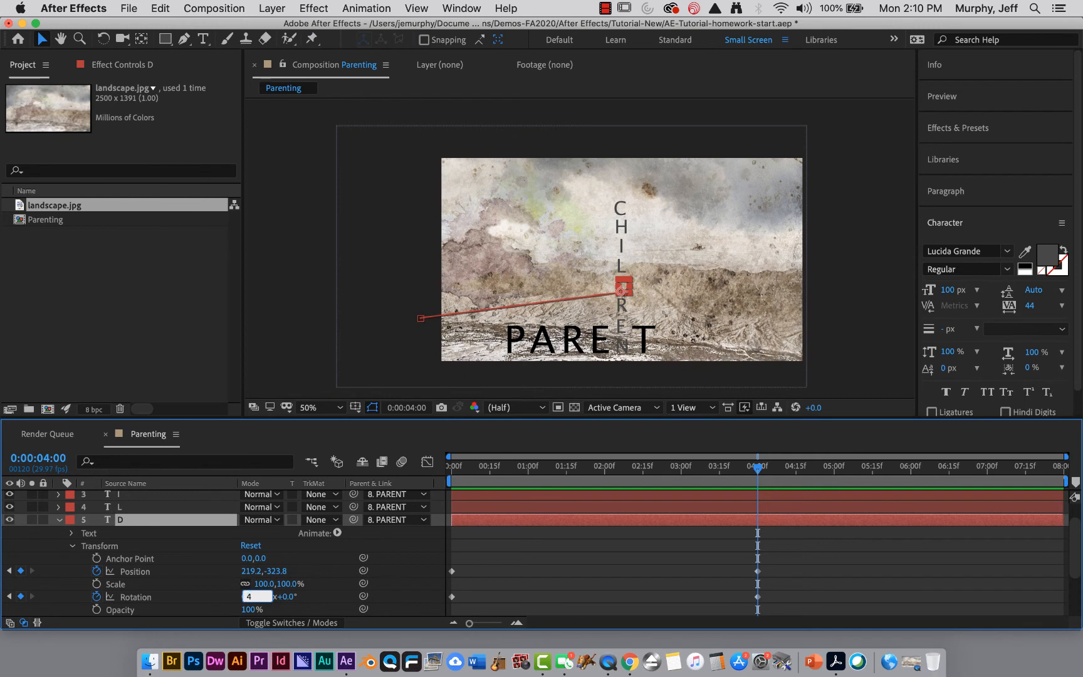
{"action": "left_click", "coordinate": [287, 600]}
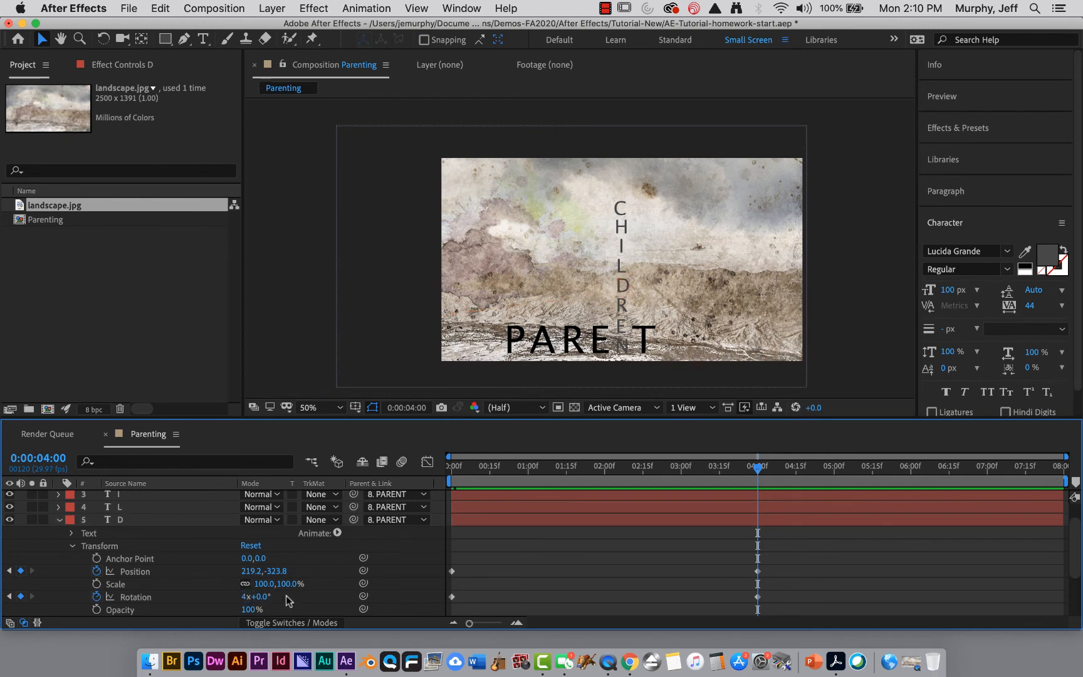
{"action": "left_click_drag", "start_coordinate": [257, 601], "coordinate": [280, 602]}
{"action": "left_click_drag", "start_coordinate": [758, 472], "coordinate": [1078, 470]}
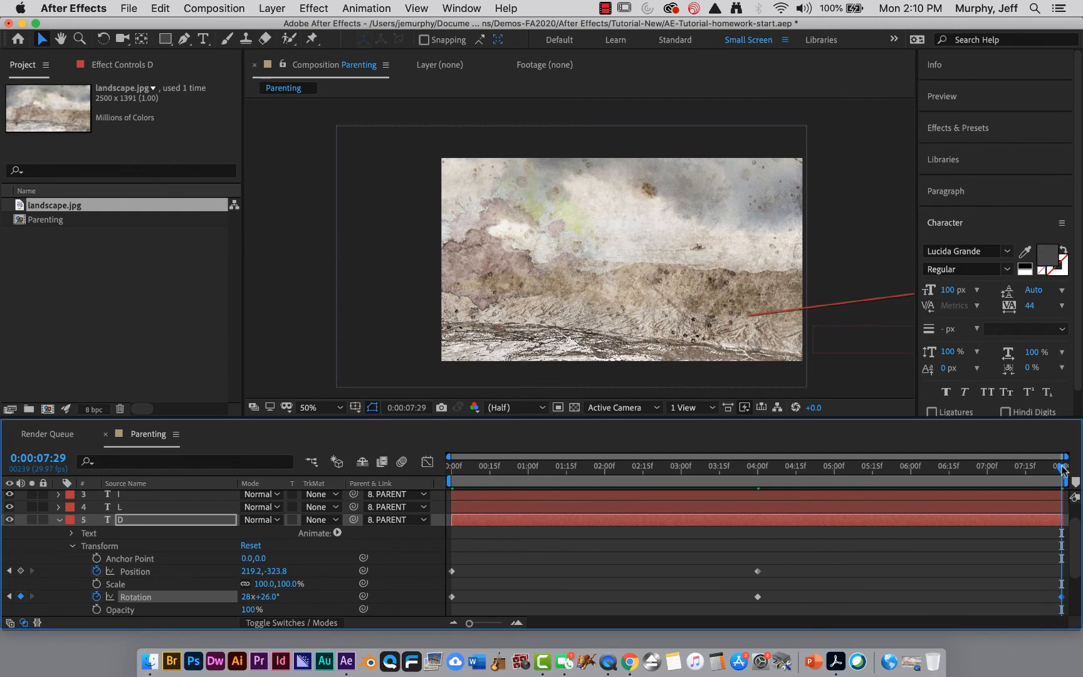
Step: Preview the D letter's spin by scrubbing and by playing from the start, and collapse the D layer's properties
{"action": "left_click_drag", "start_coordinate": [1060, 467], "coordinate": [855, 526]}
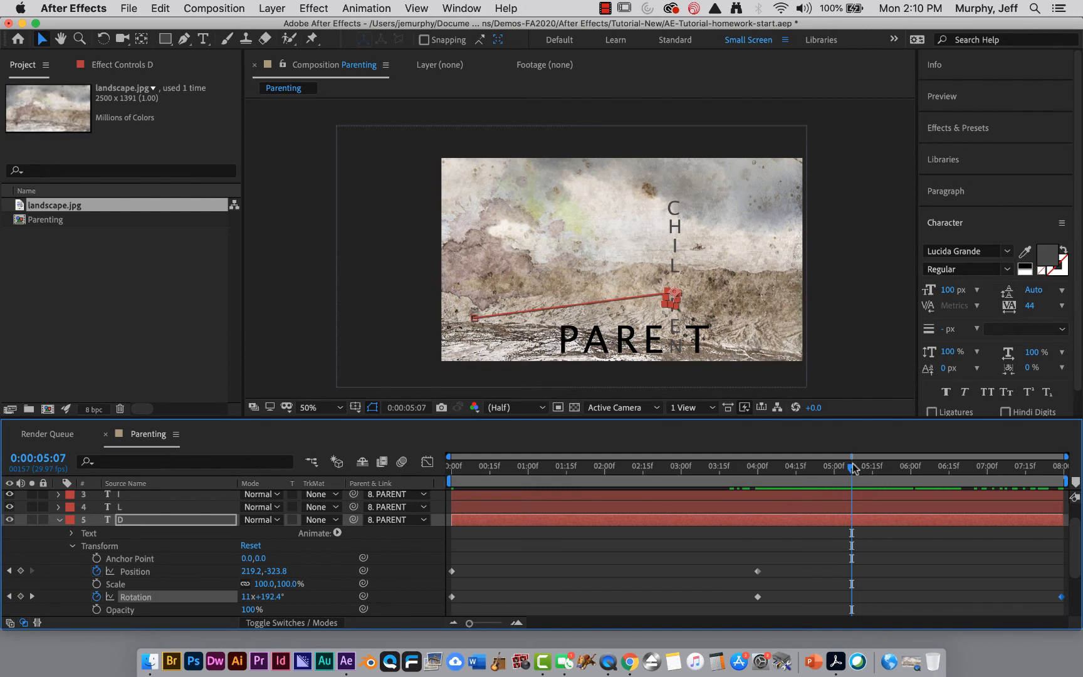
{"action": "left_click_drag", "start_coordinate": [853, 468], "coordinate": [242, 540]}
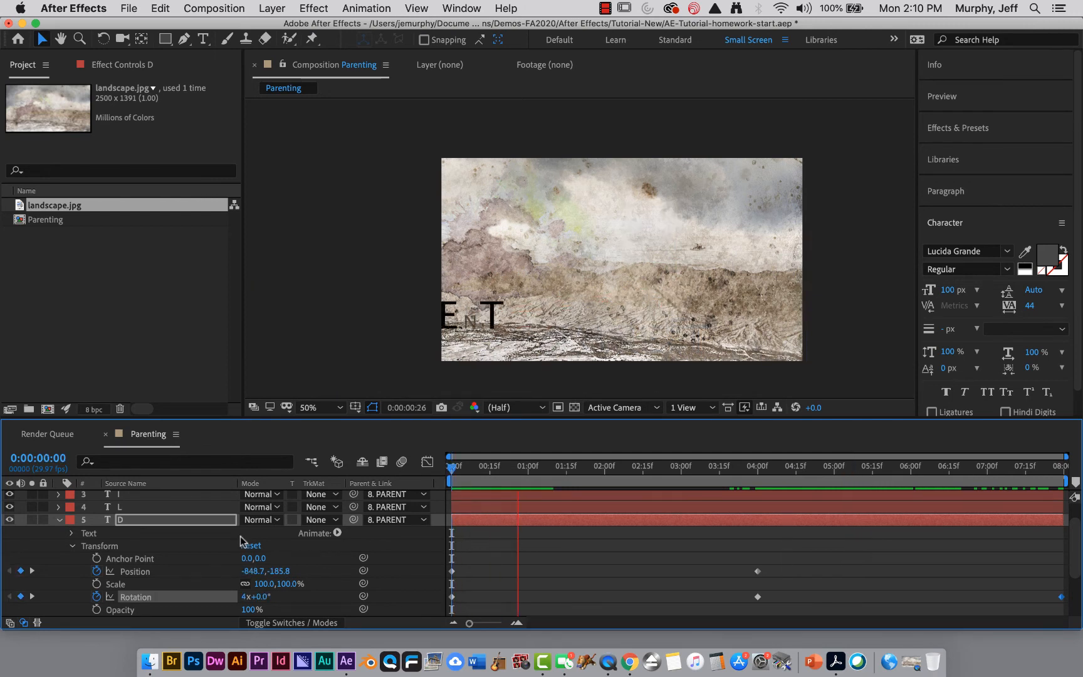
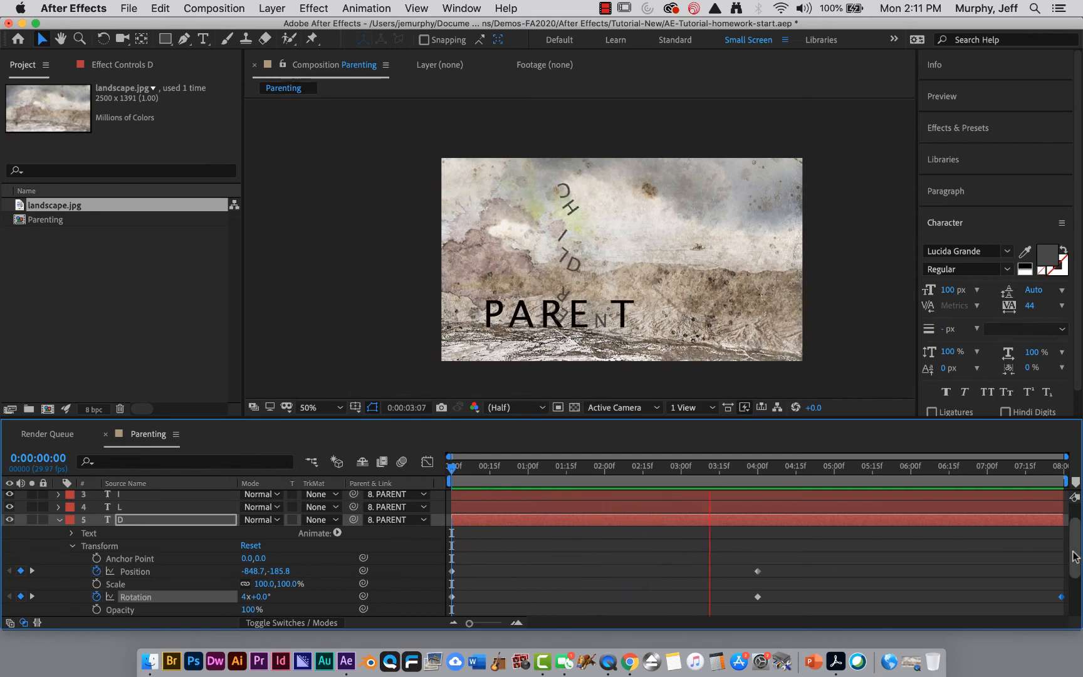
{"action": "left_click_drag", "start_coordinate": [1075, 557], "coordinate": [1073, 525]}
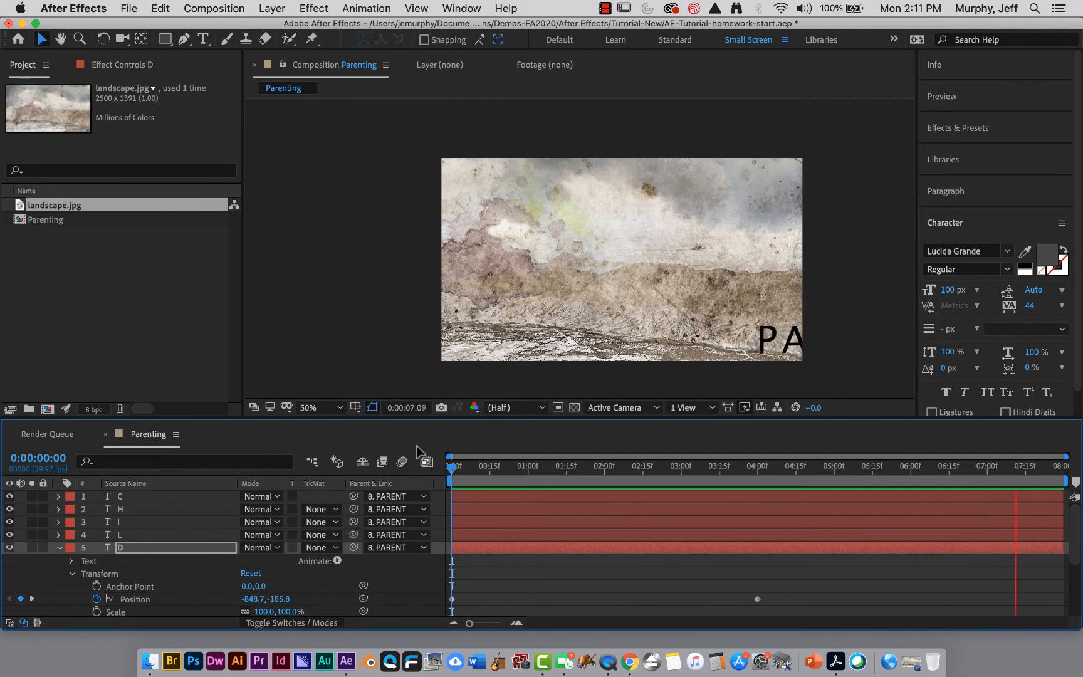
{"action": "left_click", "coordinate": [59, 548]}
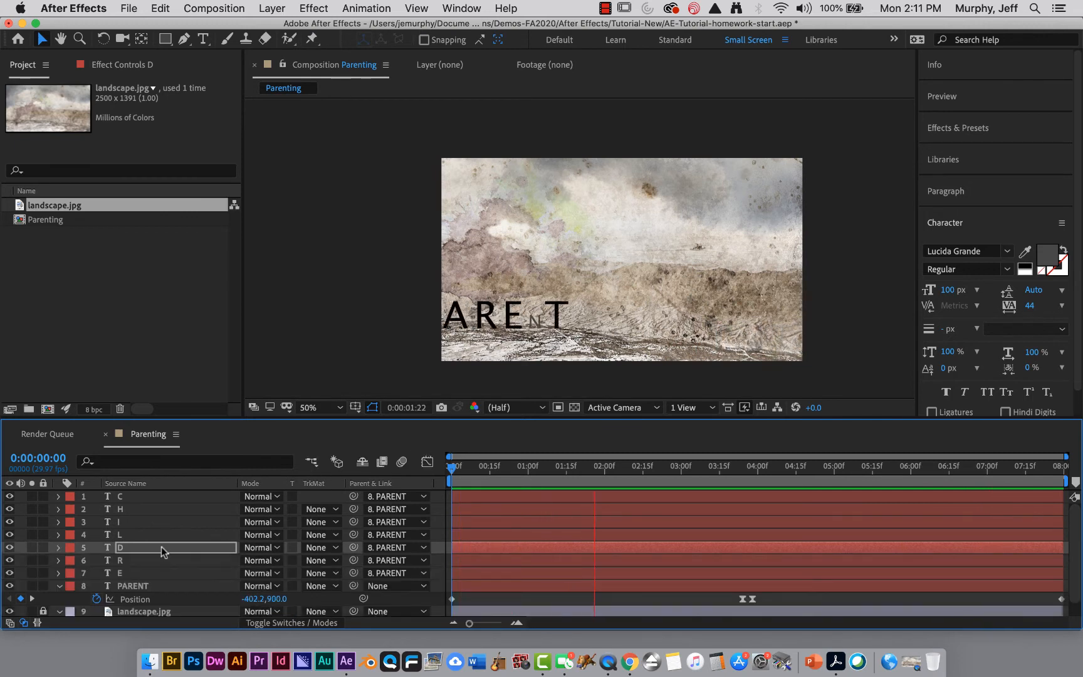
Step: Turn on motion blur for the composition and for all the CHILDREN letter layers and the PARENT layer
{"action": "left_click", "coordinate": [300, 623]}
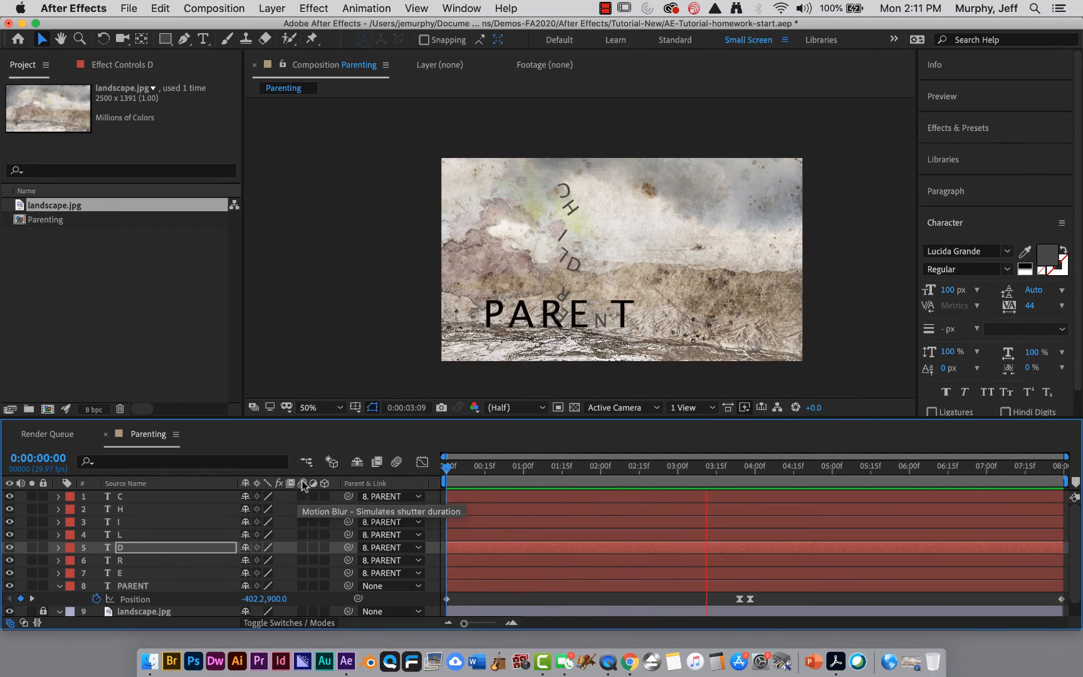
{"action": "left_click", "coordinate": [302, 495]}
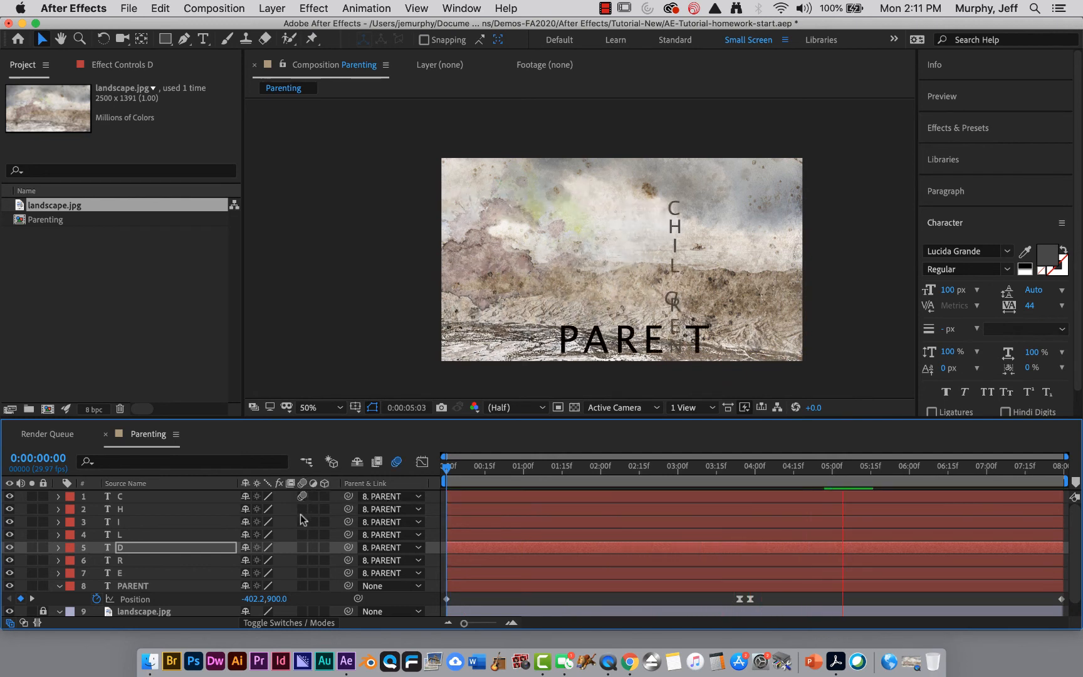
{"action": "left_click", "coordinate": [302, 509]}
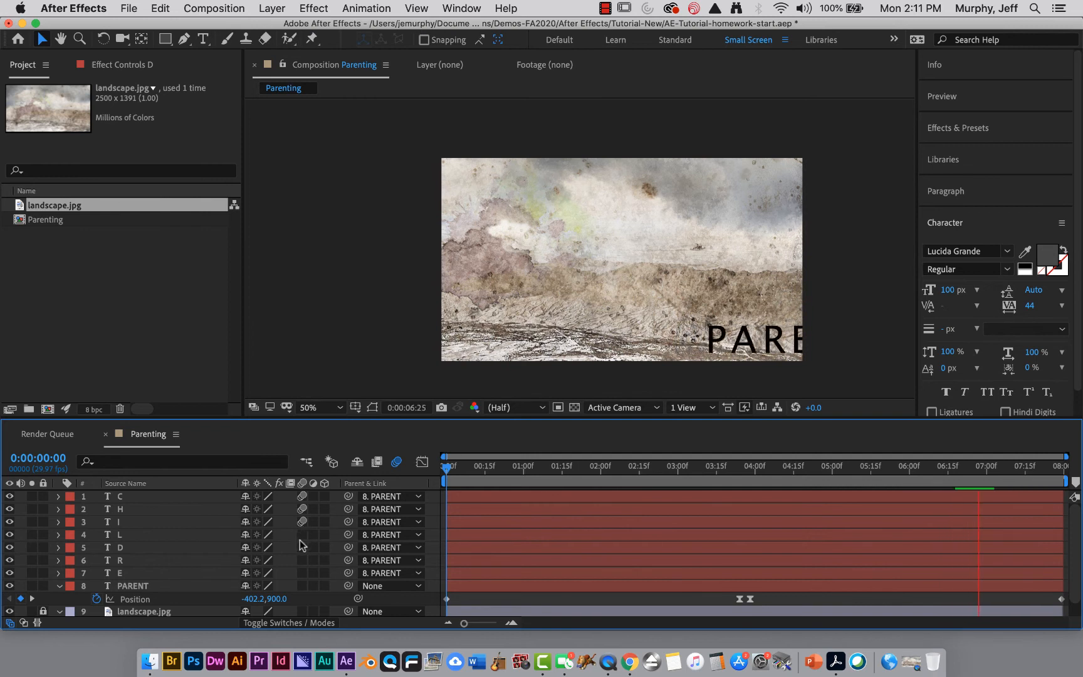
{"action": "left_click_drag", "start_coordinate": [301, 524], "coordinate": [302, 547]}
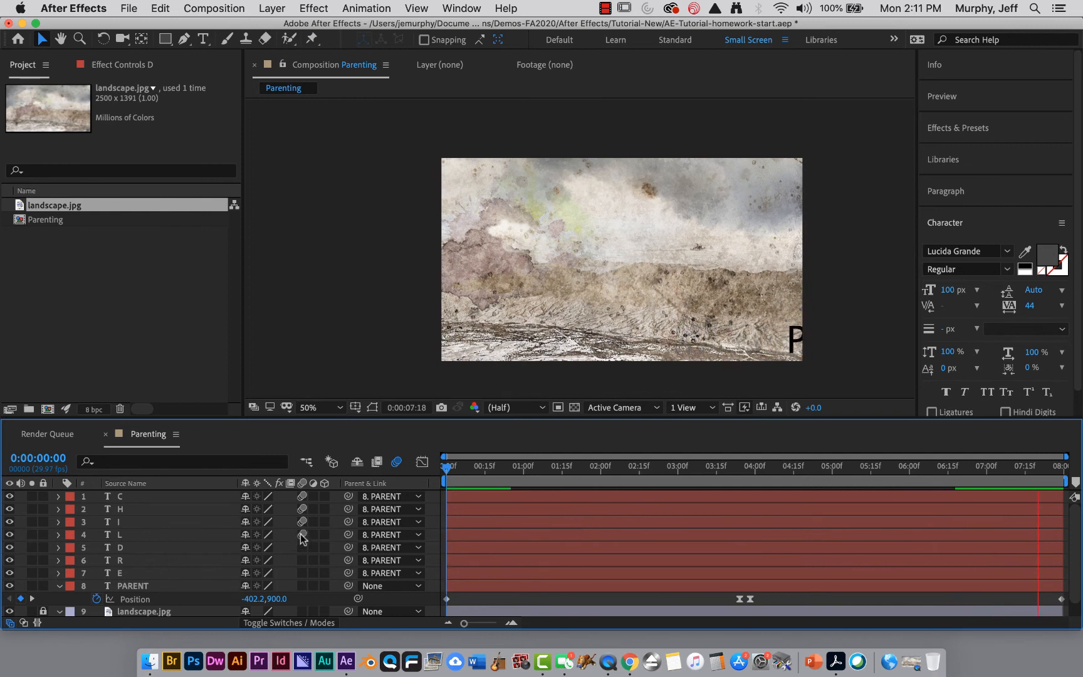
{"action": "left_click", "coordinate": [302, 572]}
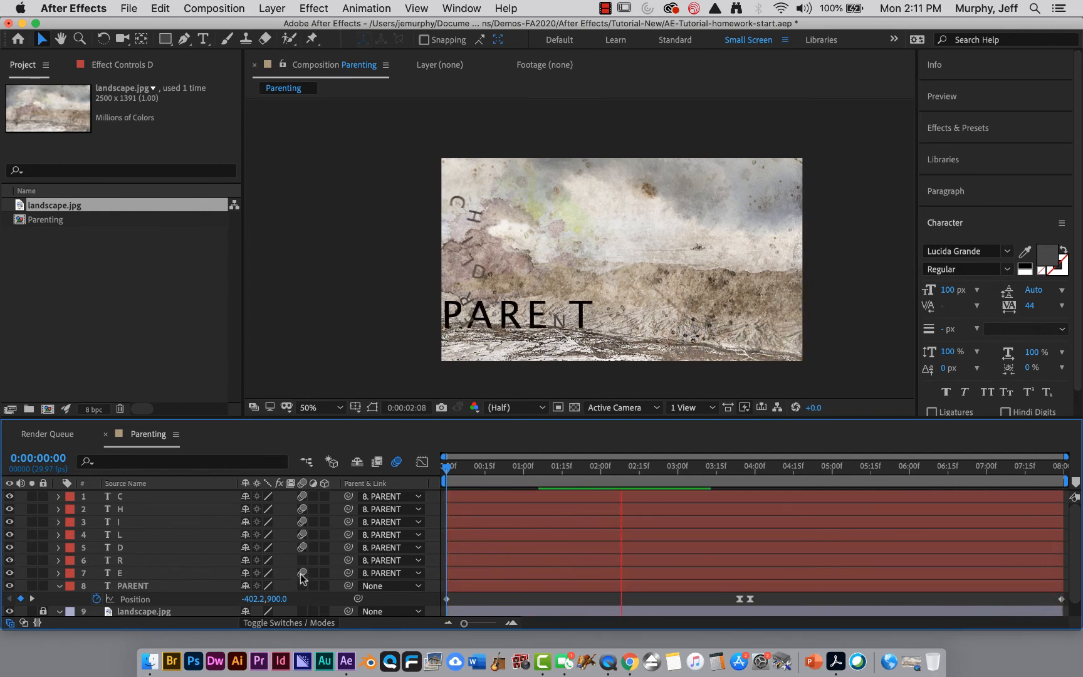
{"action": "left_click", "coordinate": [302, 586]}
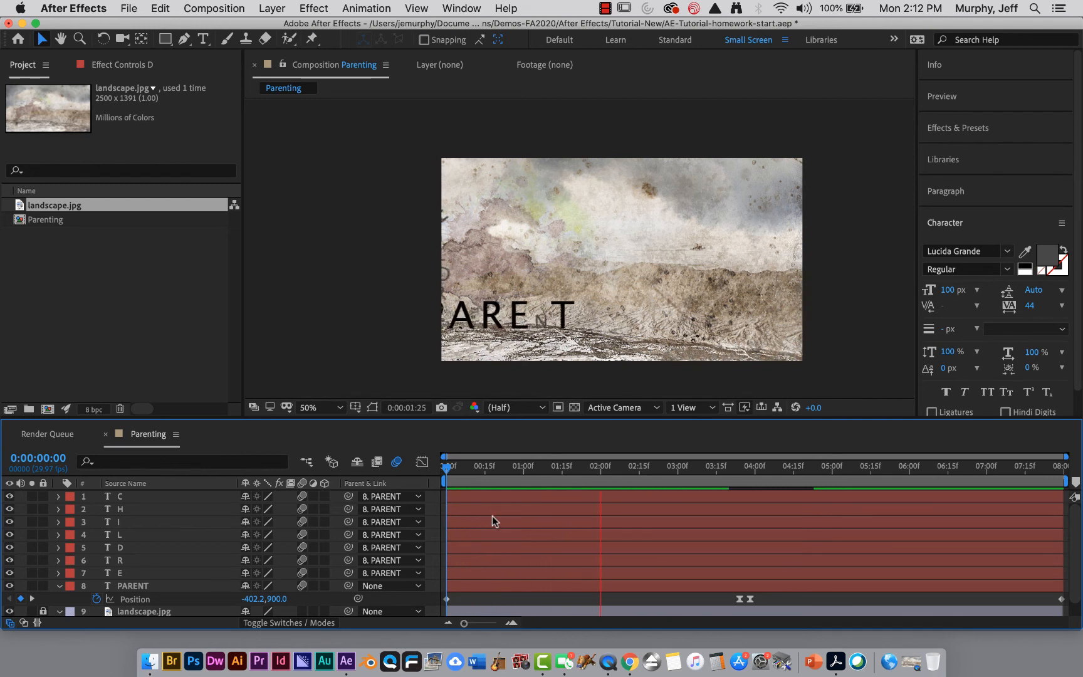
Step: Fit the composition in the viewer and compare the playback with composition motion blur switched off and on, leaving it on
{"action": "left_click", "coordinate": [328, 409]}
{"action": "left_click", "coordinate": [328, 140]}
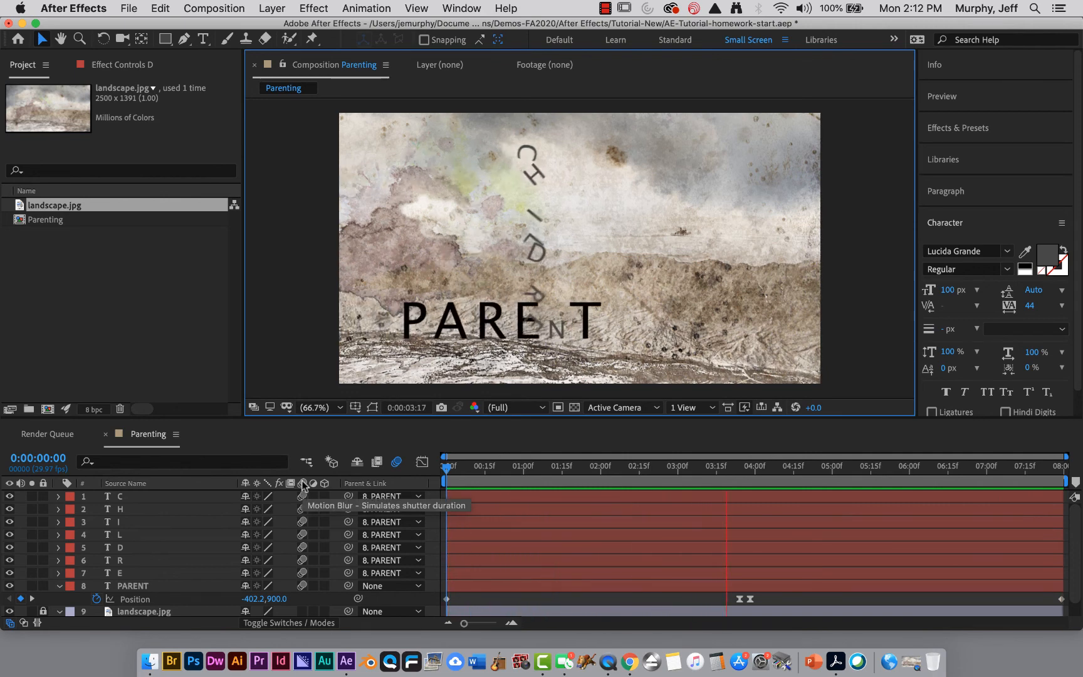
{"action": "left_click", "coordinate": [396, 462]}
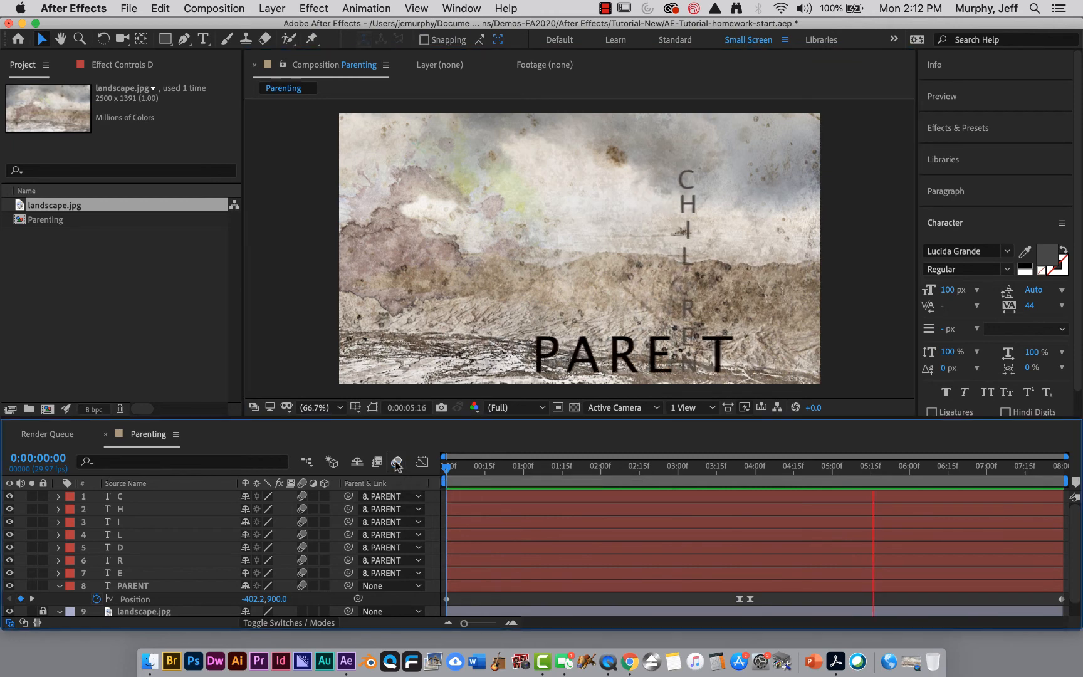
{"action": "left_click", "coordinate": [396, 462]}
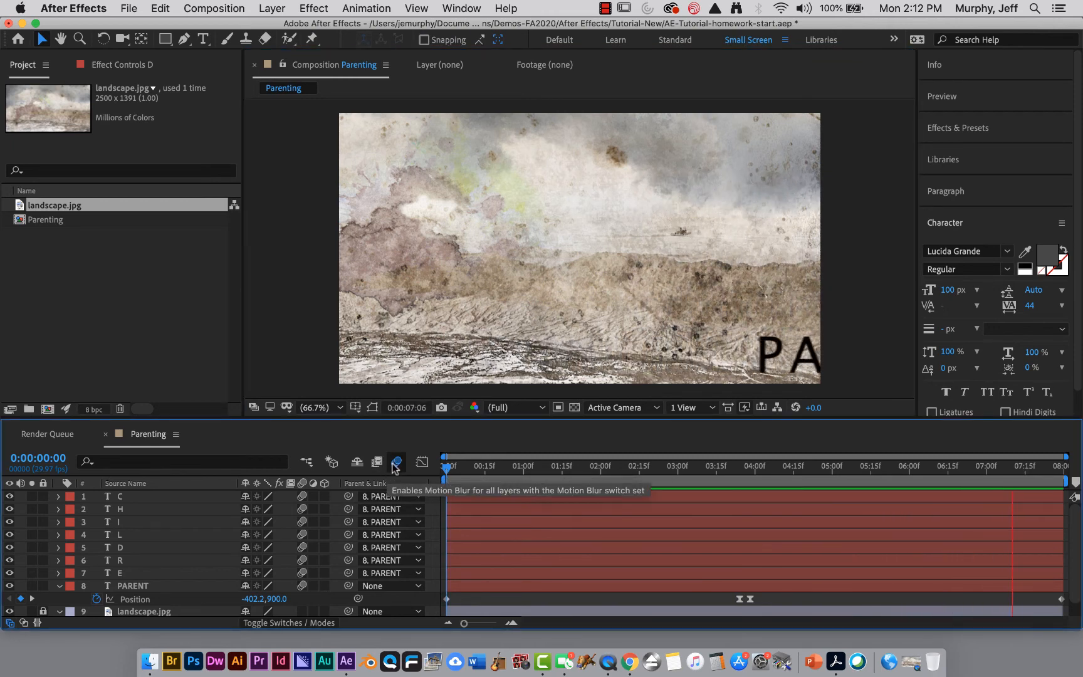
{"action": "left_click", "coordinate": [395, 462]}
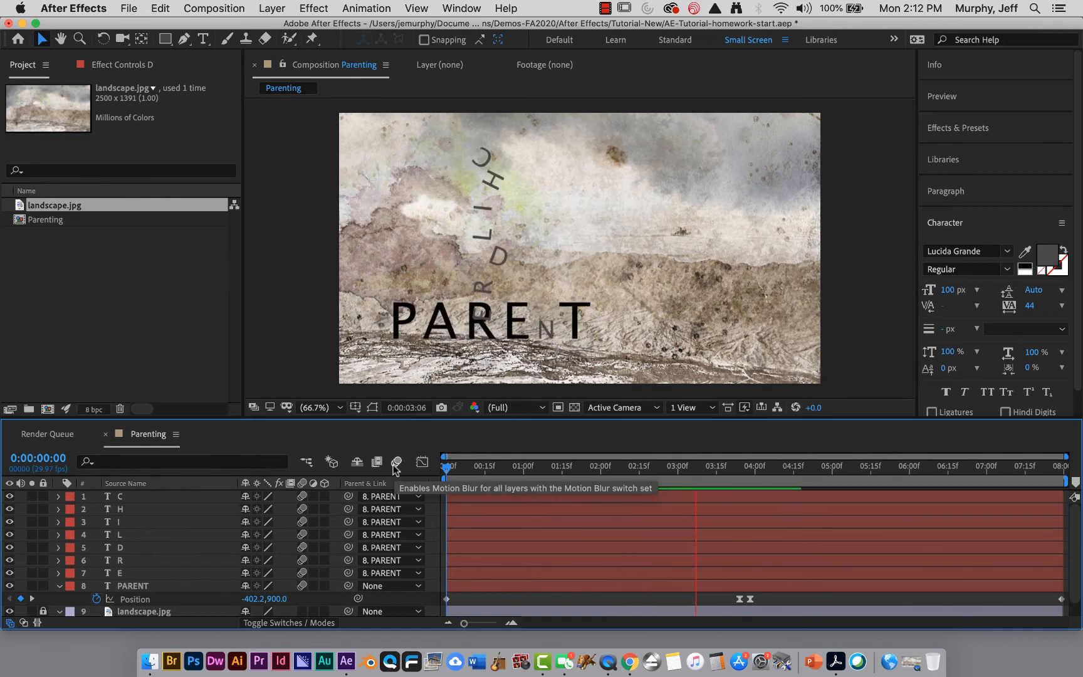
{"action": "left_click", "coordinate": [395, 466]}
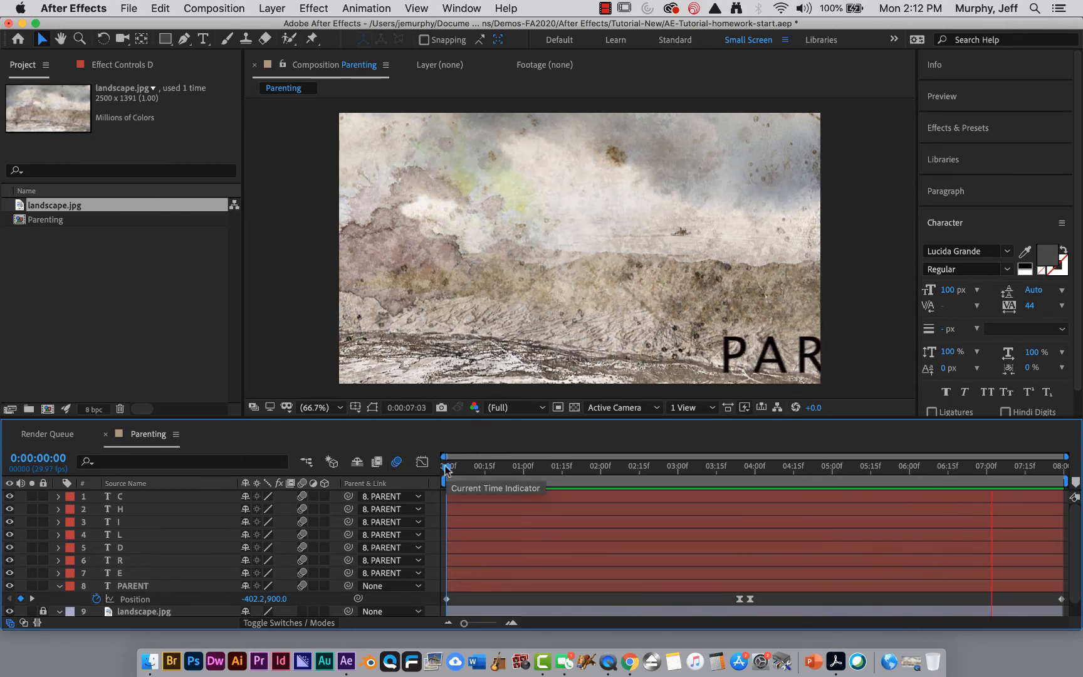
{"action": "key", "text": "space"}
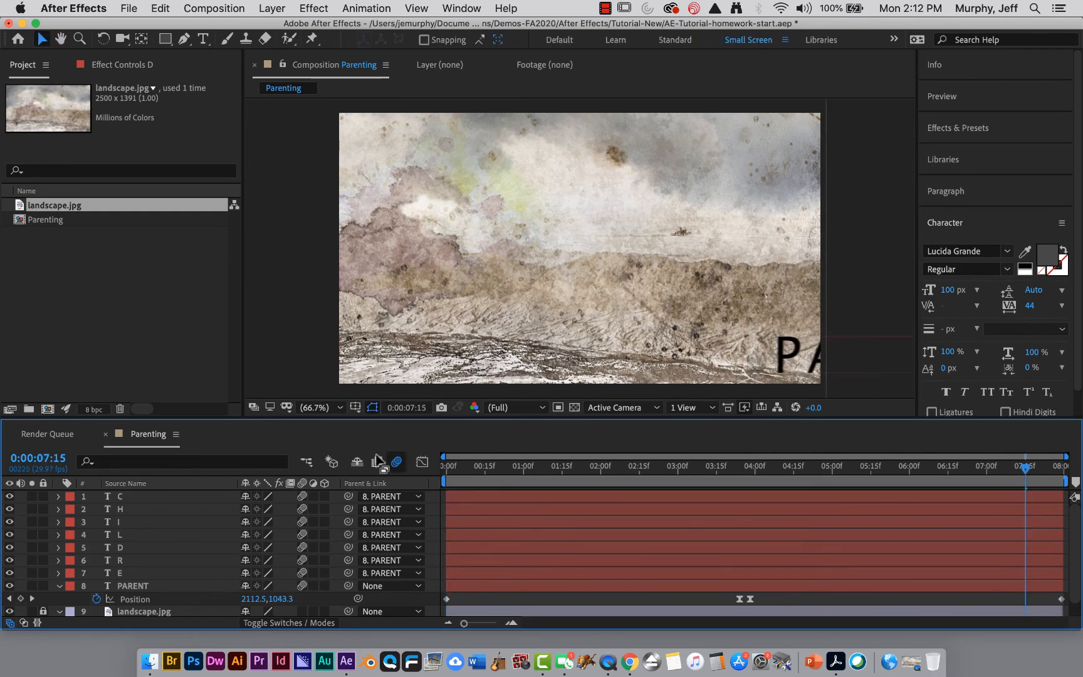
Step: At 0:00:04:00, increase the Rotation of letter layers C through E together by 25 revolutions, and scrub the timeline to check the spin
{"action": "left_click", "coordinate": [54, 458]}
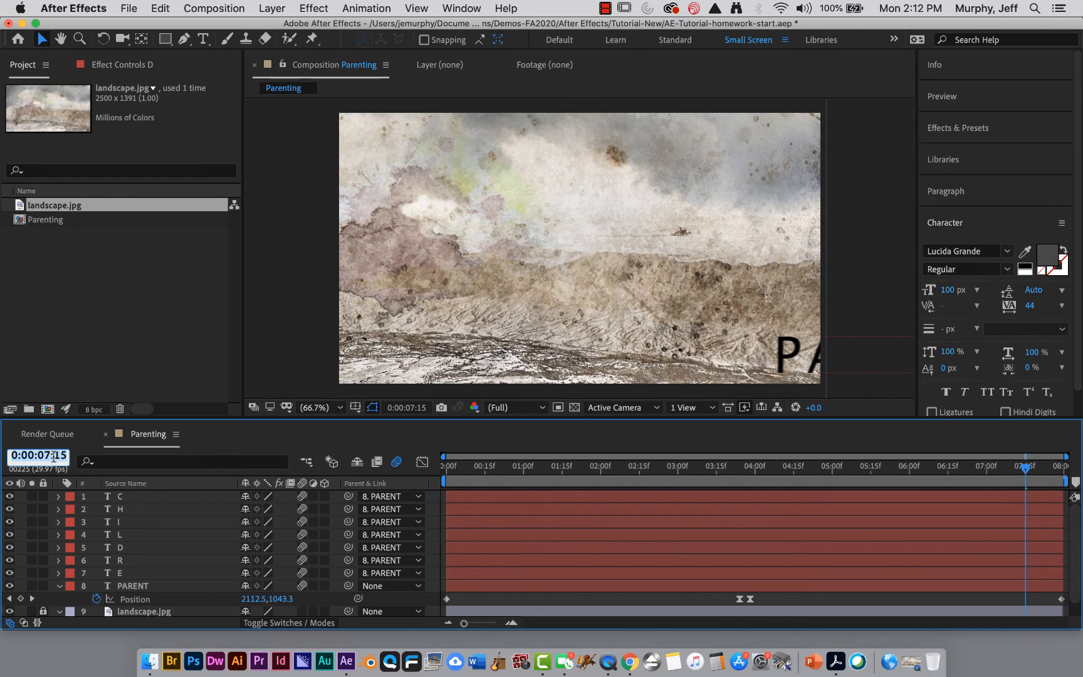
{"action": "type", "text": "4."}
{"action": "key", "text": "Return"}
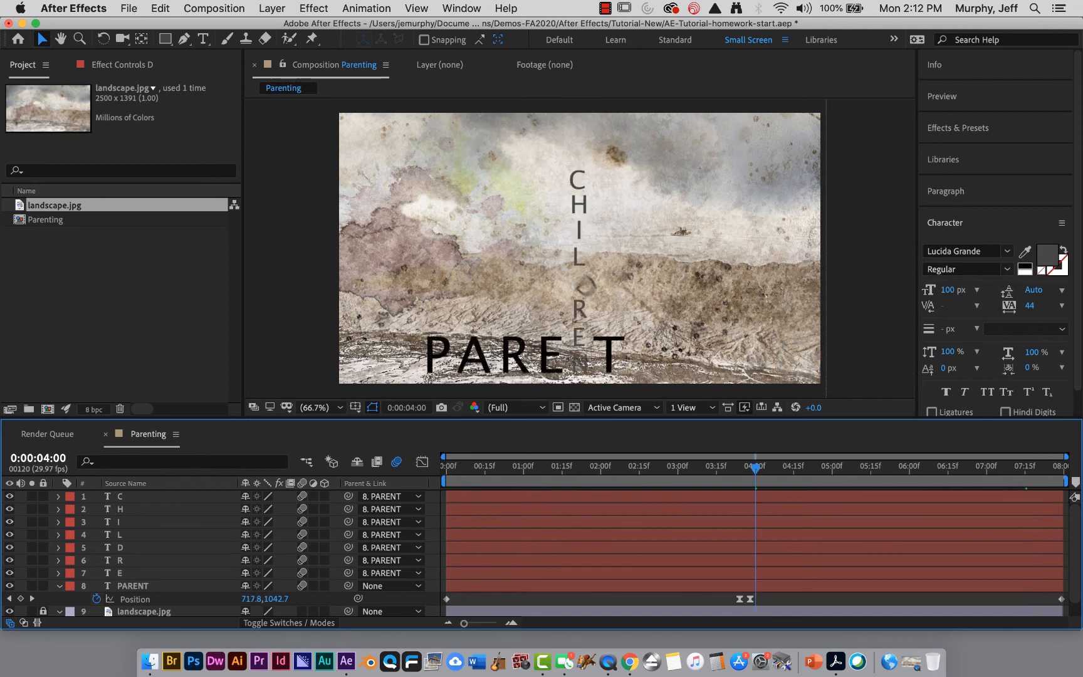
{"action": "left_click", "coordinate": [139, 496]}
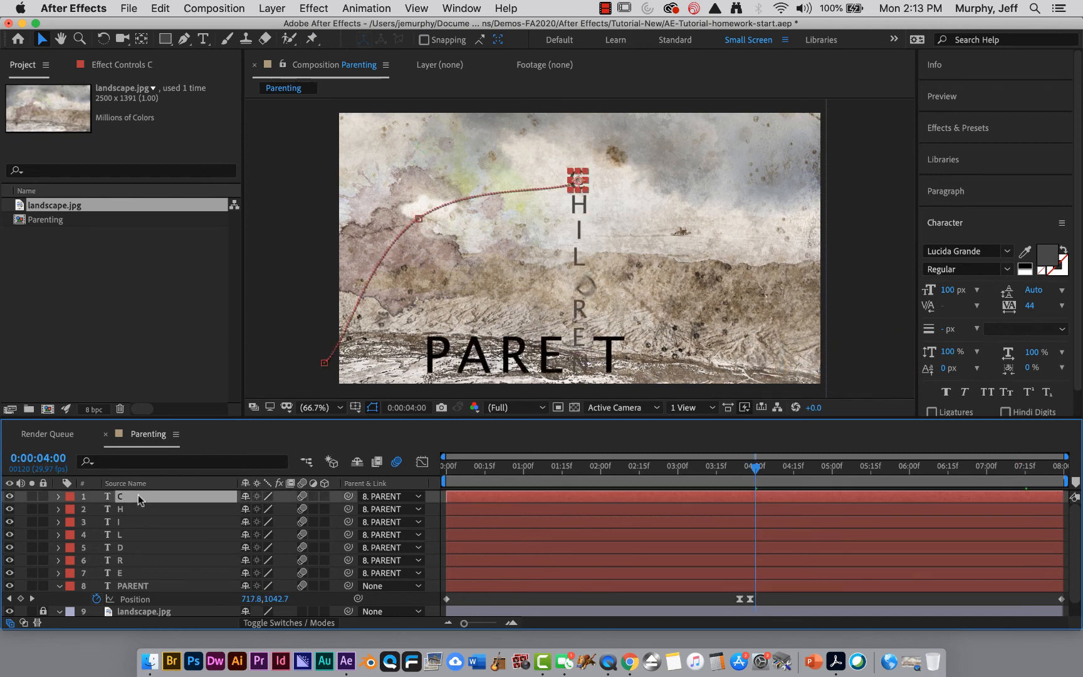
{"action": "left_click", "coordinate": [133, 573], "text": "shift"}
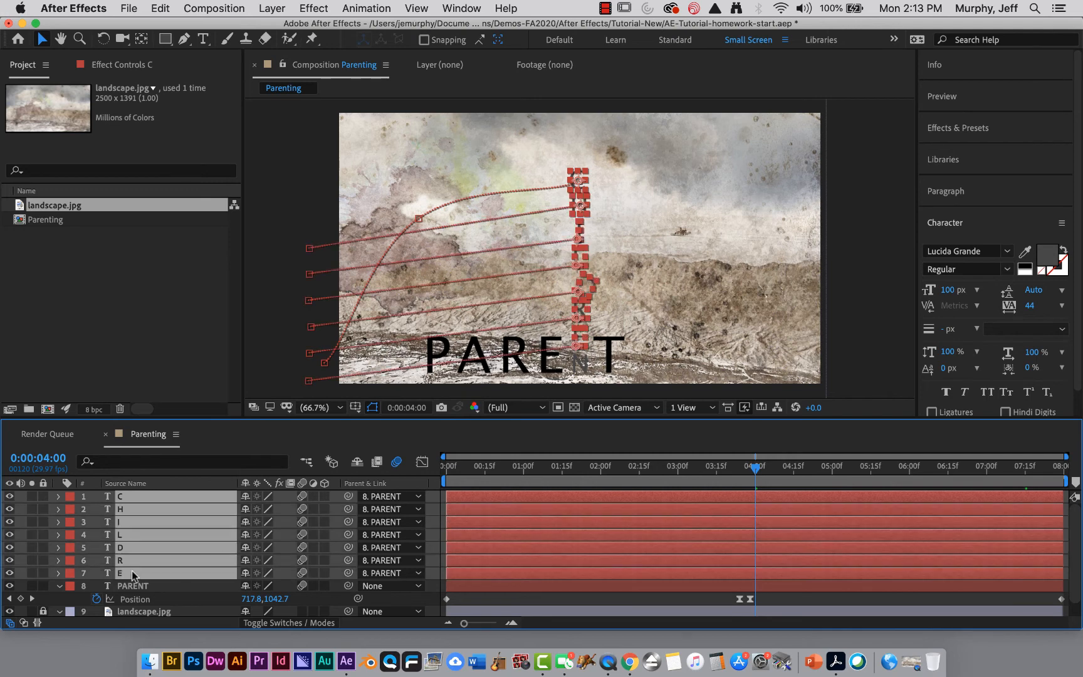
{"action": "key", "text": "r"}
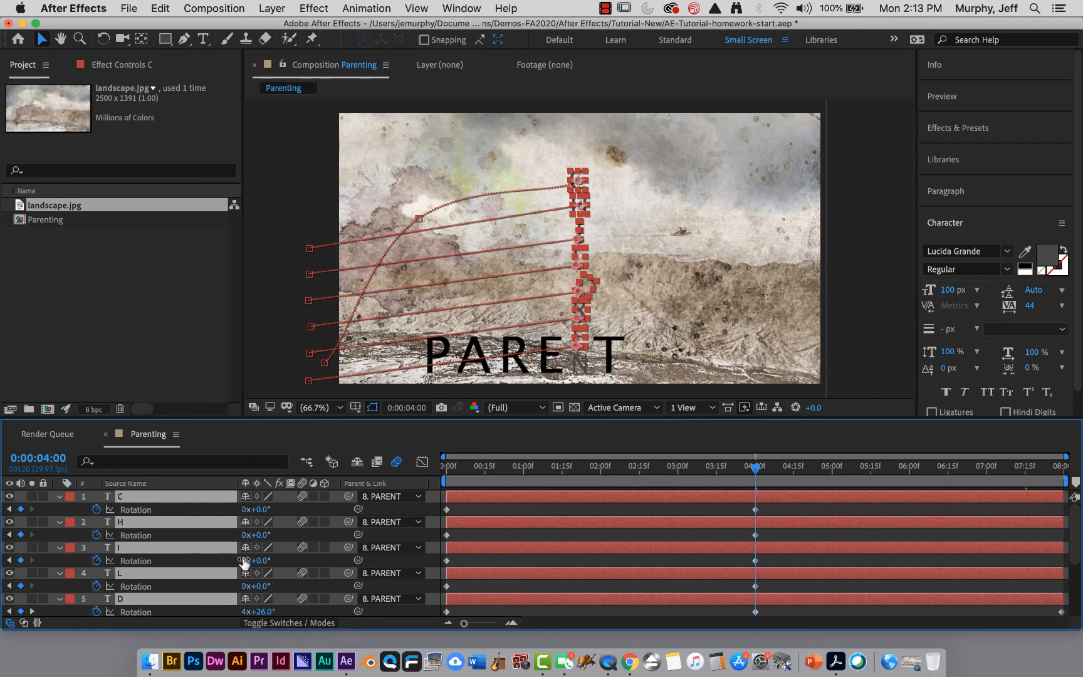
{"action": "left_click_drag", "start_coordinate": [244, 560], "coordinate": [264, 560]}
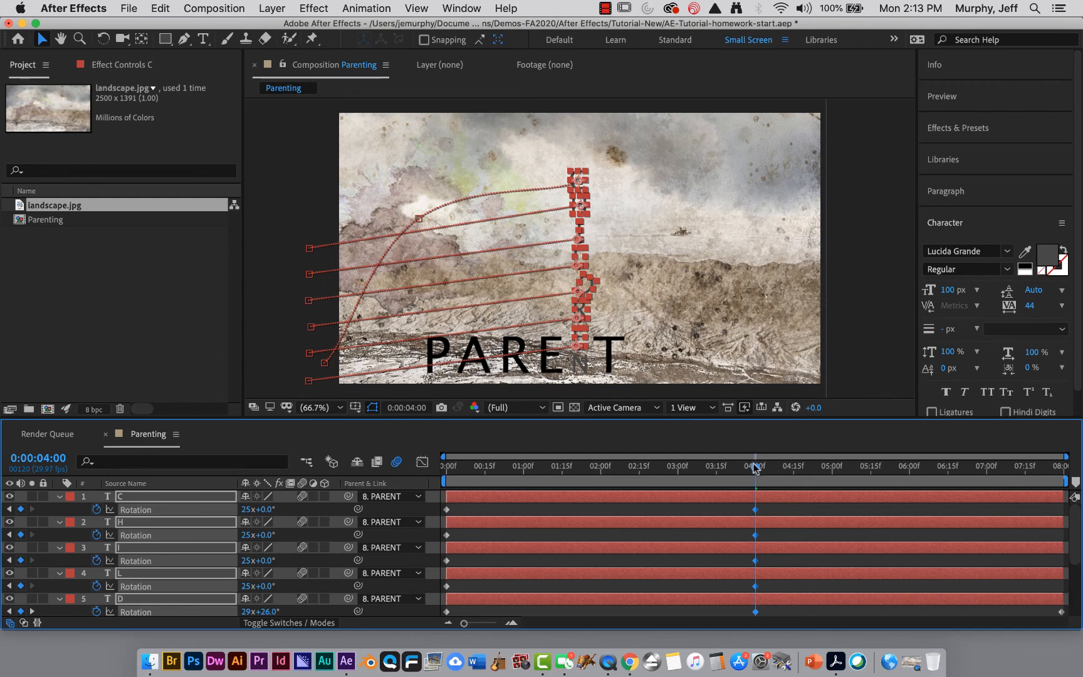
{"action": "left_click_drag", "start_coordinate": [755, 467], "coordinate": [530, 519]}
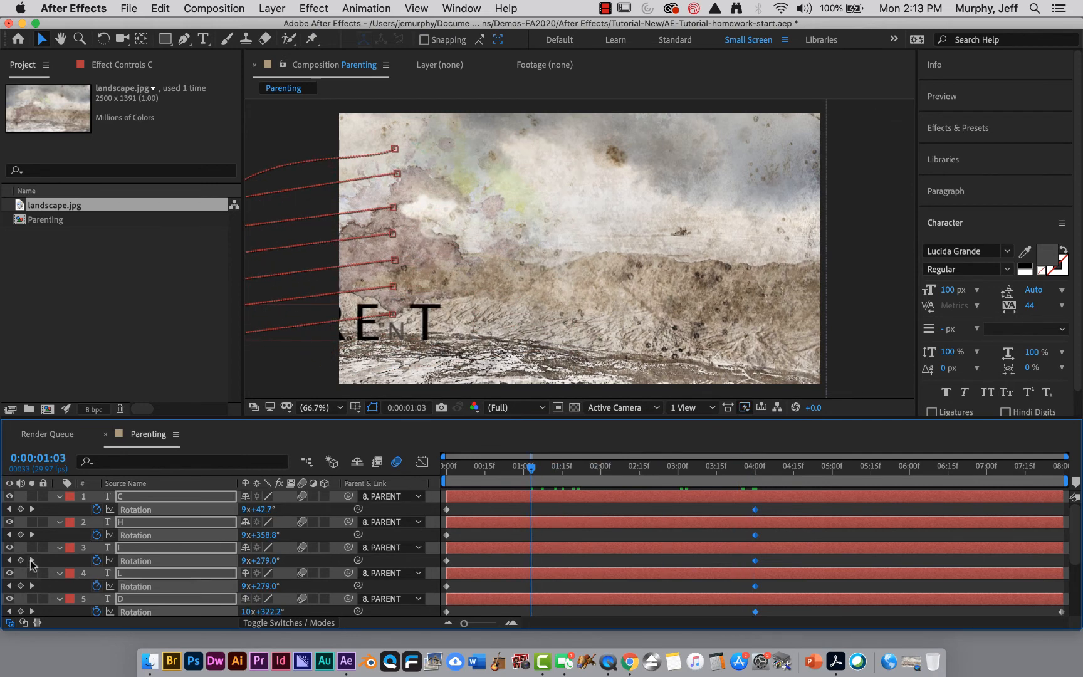
Step: At the letters' 0:00:04:00 keyframes, raise Rotation together to 100x+0.0° for C, H, I and L and 104x+26.0° for D, and preview from the start
{"action": "left_click", "coordinate": [31, 560]}
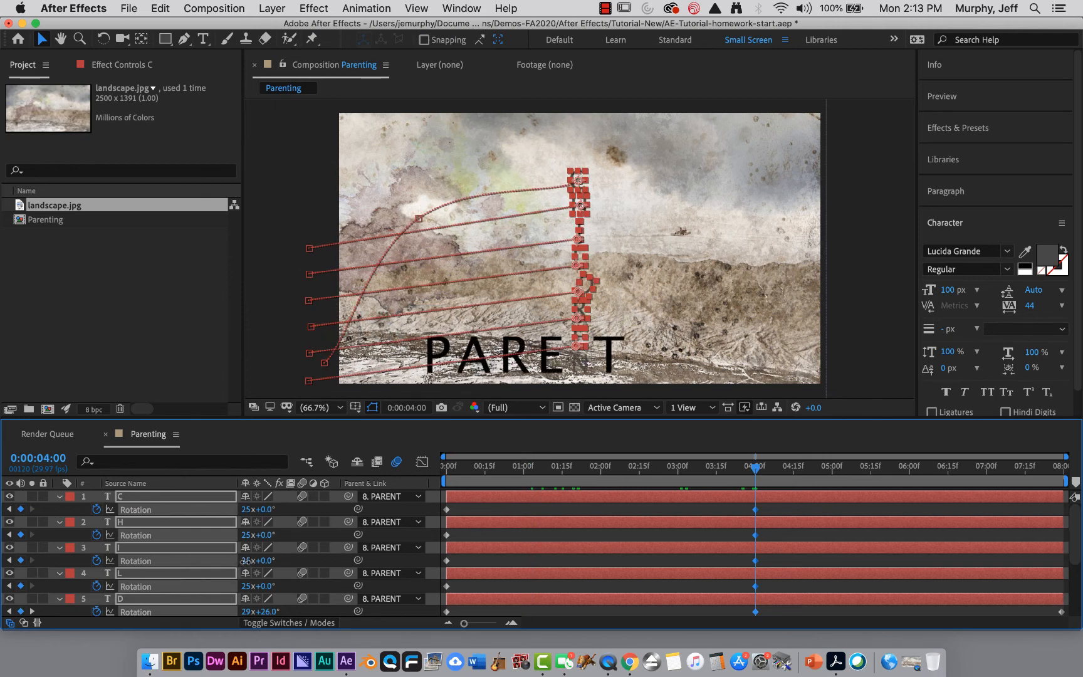
{"action": "mouse_move", "coordinate": [278, 562]}
{"action": "left_mouse_down"}
{"action": "mouse_move", "coordinate": [258, 559]}
{"action": "mouse_move", "coordinate": [273, 561]}
{"action": "left_mouse_up"}
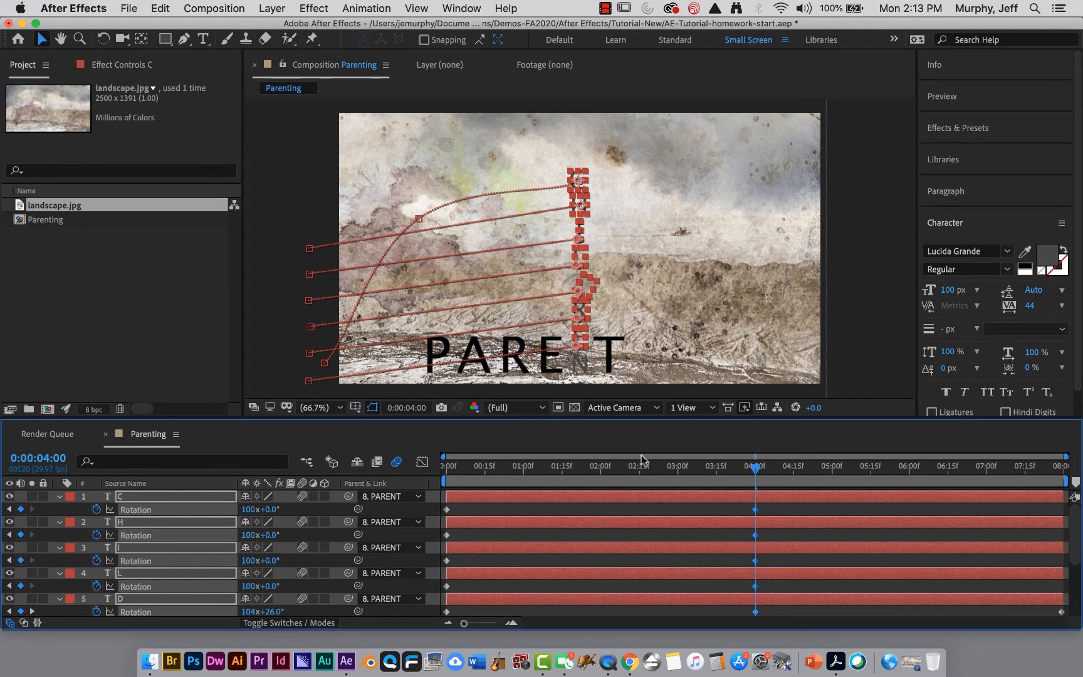
{"action": "left_click_drag", "start_coordinate": [756, 471], "coordinate": [401, 478]}
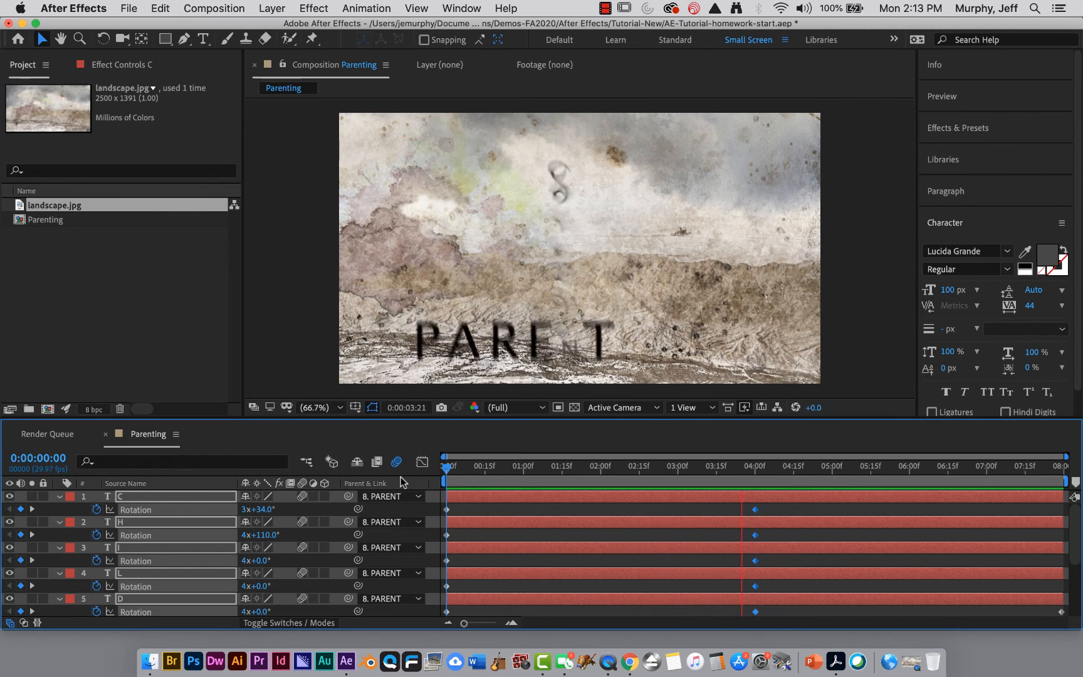
{"action": "key", "text": "space"}
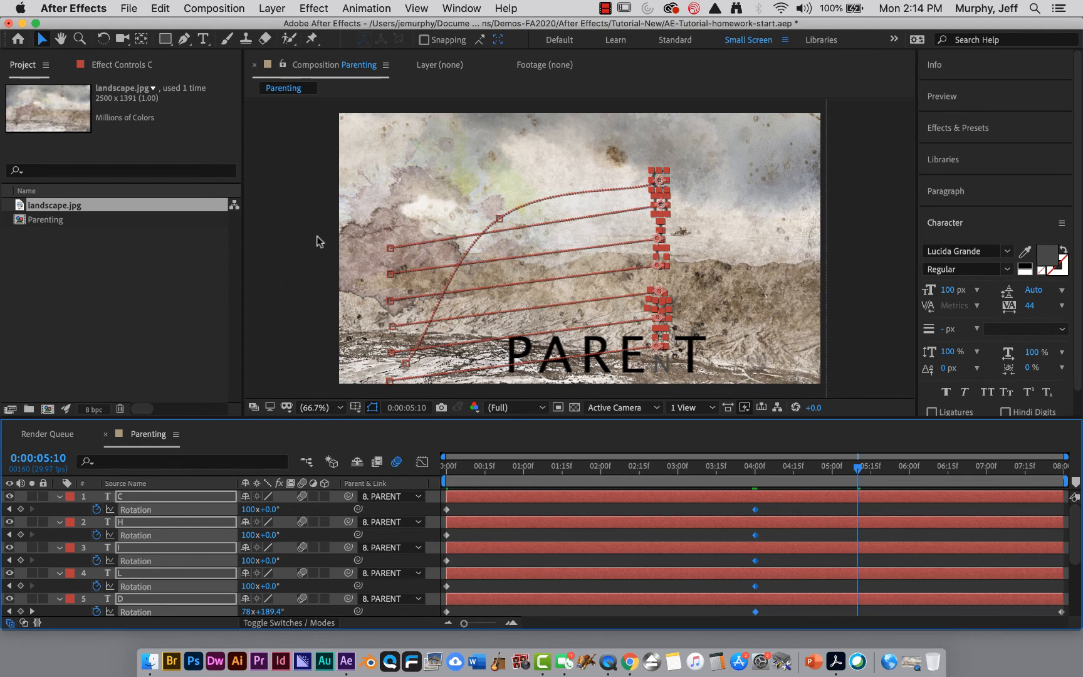
Step: Save the project in Tutorial-New under a new name, prefixing AE-Tutorial-homework-start.aep with the author's first name and a hyphen
{"action": "left_click", "coordinate": [124, 6]}
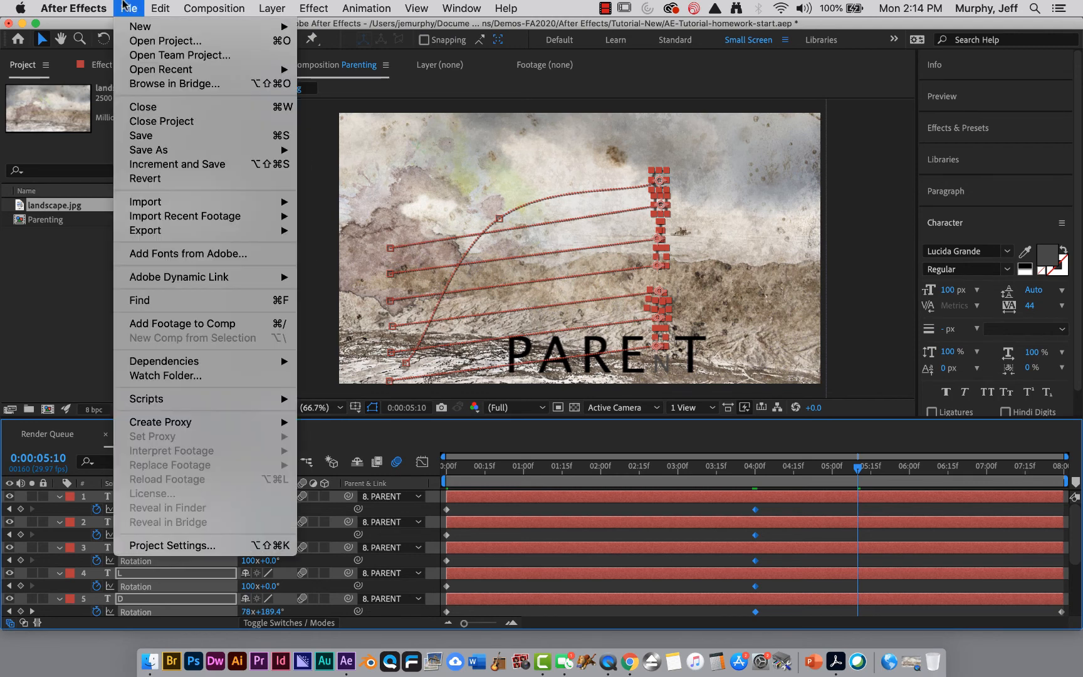
{"action": "mouse_move", "coordinate": [149, 155]}
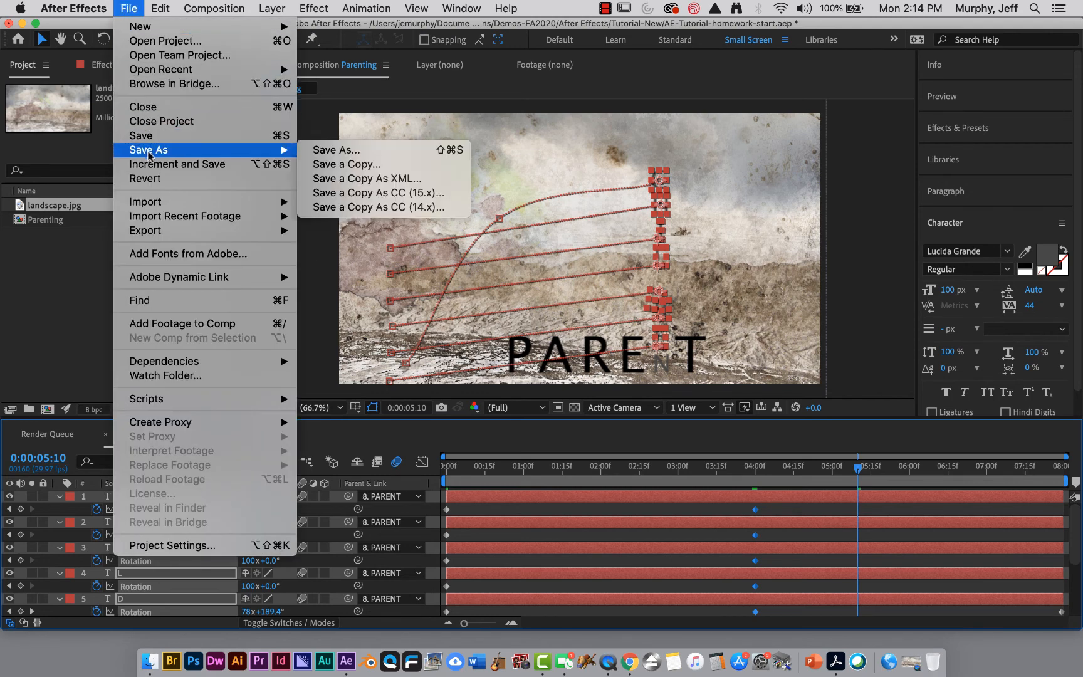
{"action": "left_click", "coordinate": [350, 150]}
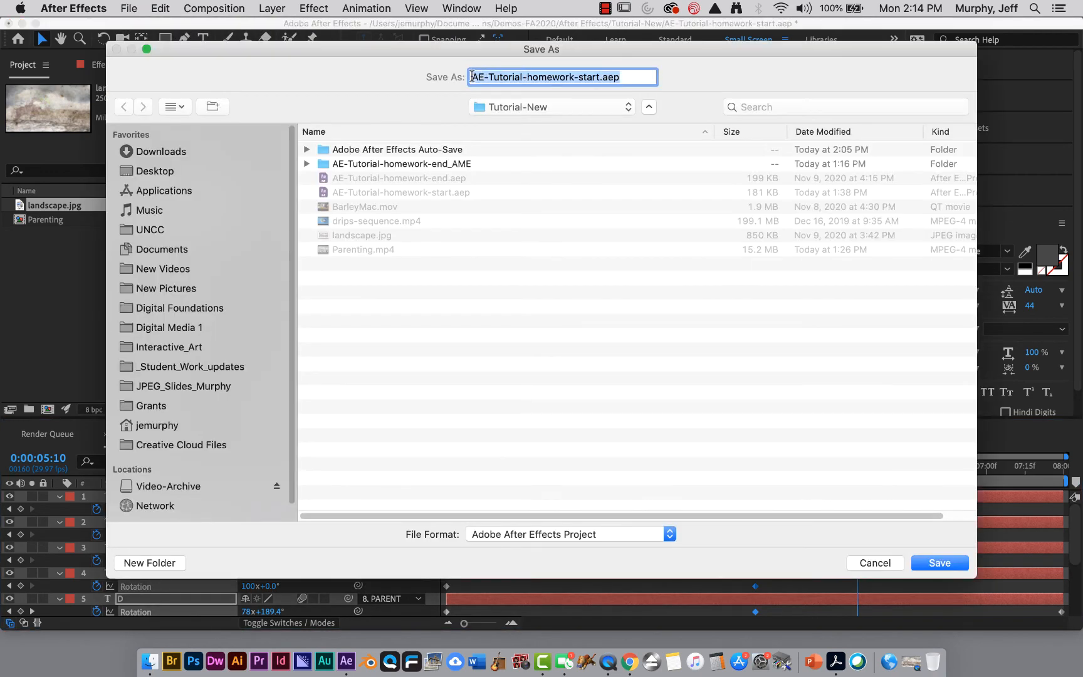
{"action": "left_click", "coordinate": [471, 76]}
{"action": "type", "text": "Jeffs"}
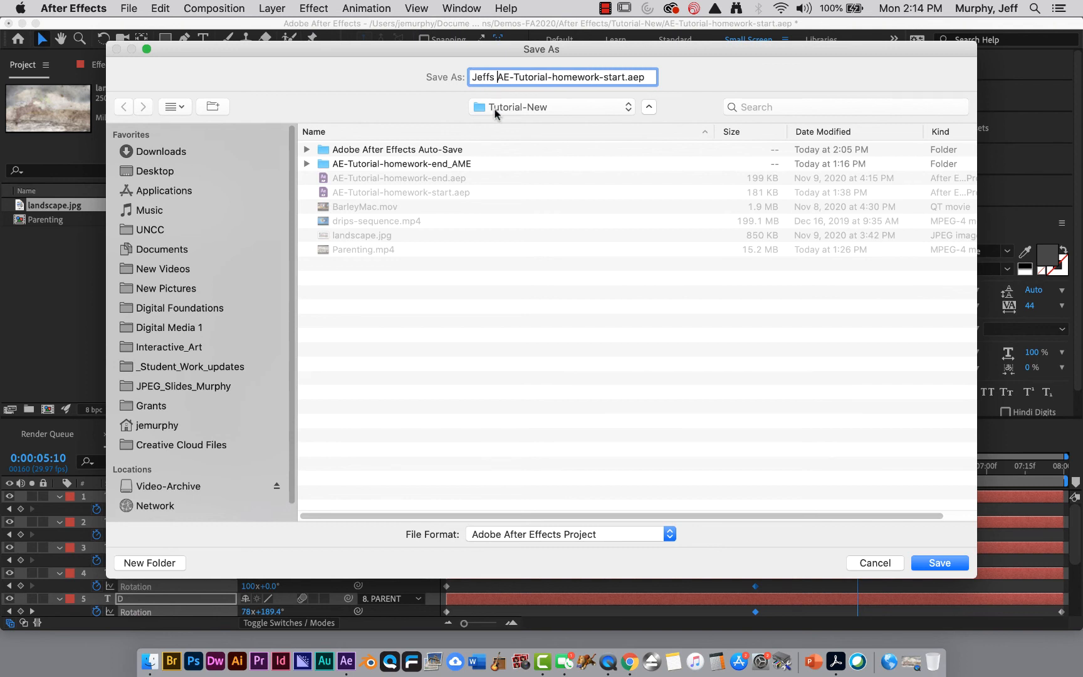
{"action": "type", "text": "-"}
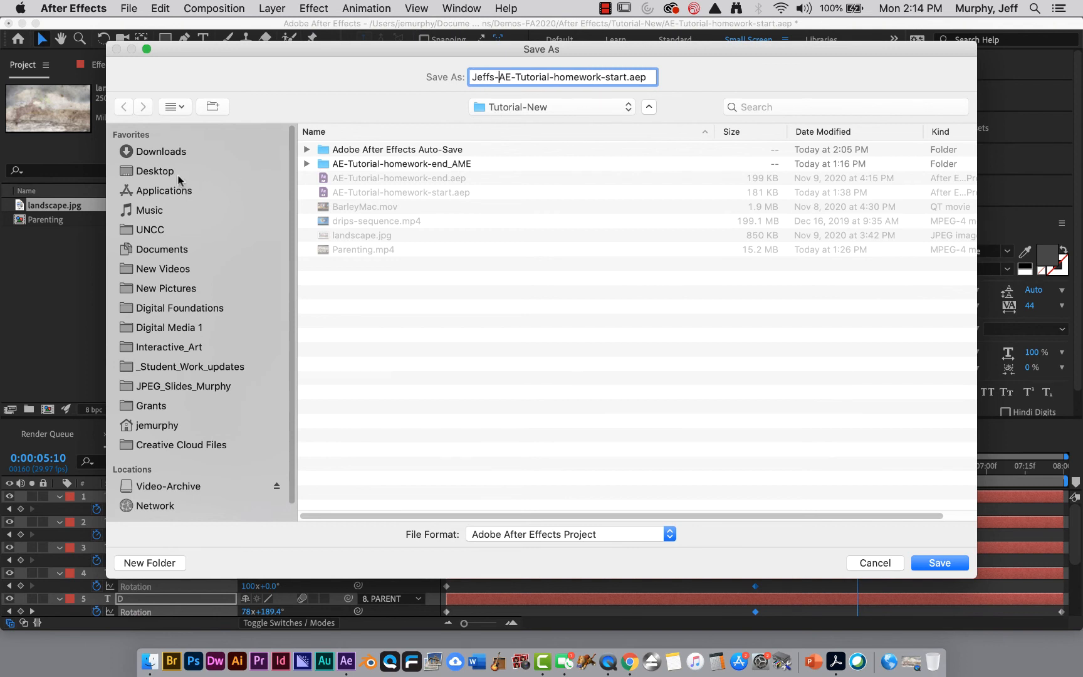
{"action": "left_click", "coordinate": [940, 562]}
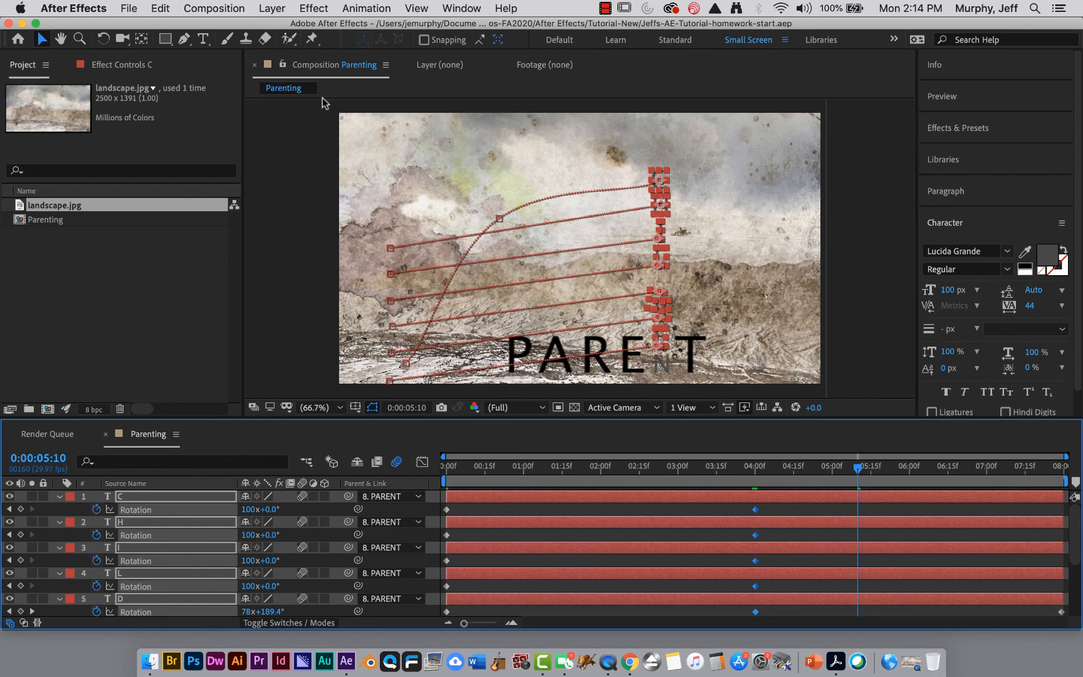
Step: Add the Parenting composition to the render queue and set its QuickTime output to the Apple ProRes 422 LT video codec
{"action": "left_click", "coordinate": [201, 6]}
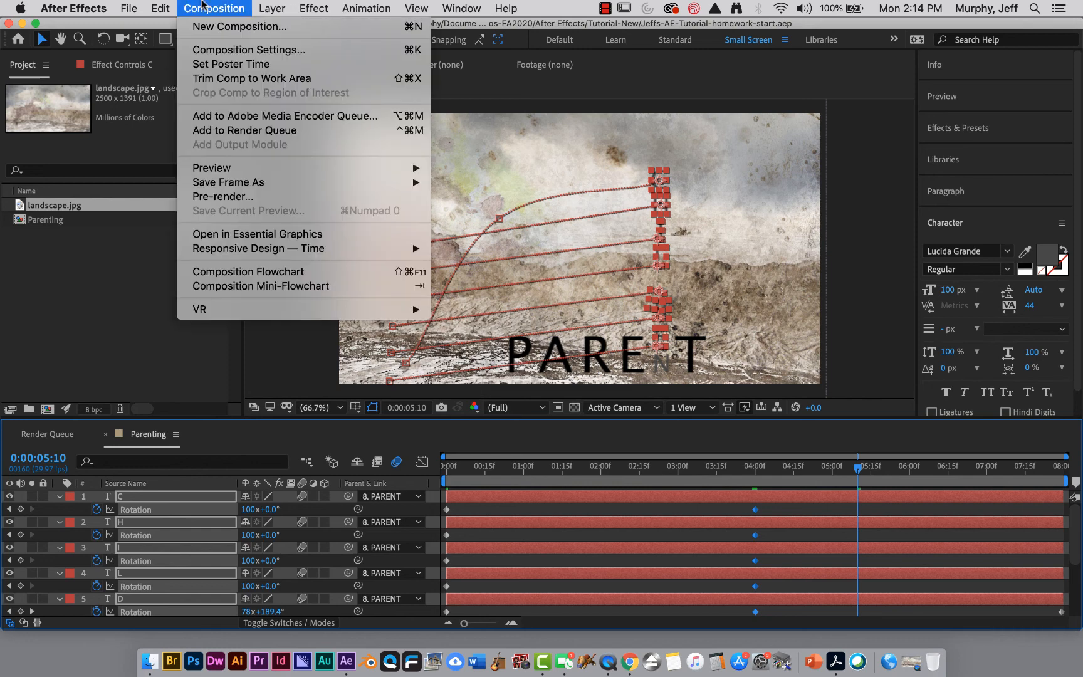
{"action": "left_click", "coordinate": [214, 131]}
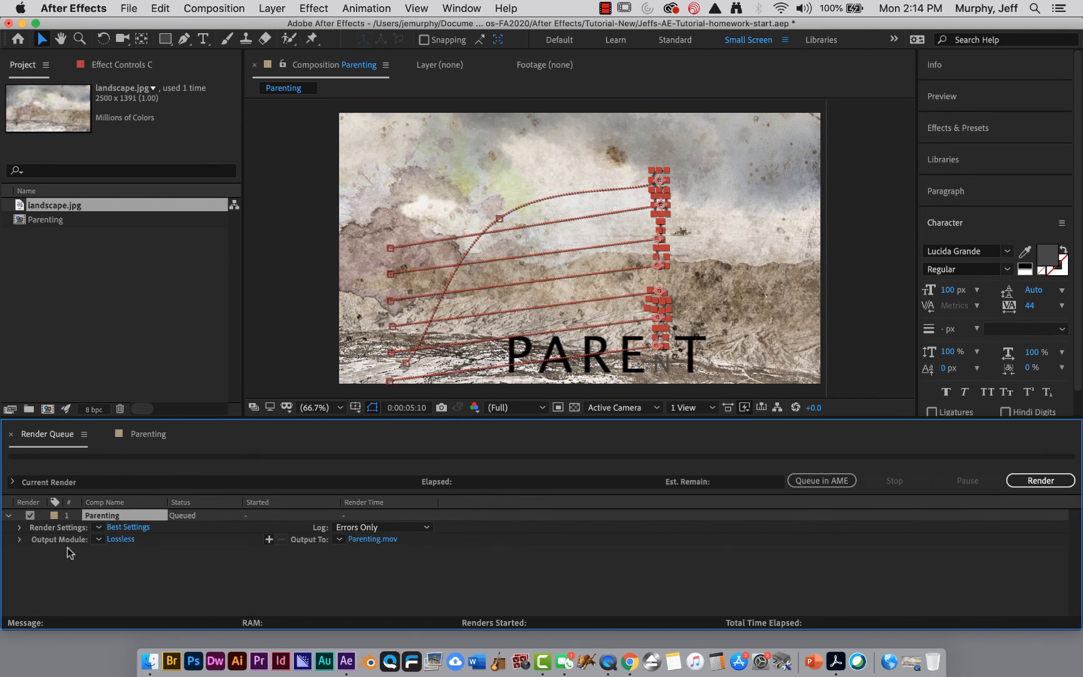
{"action": "left_click", "coordinate": [119, 540]}
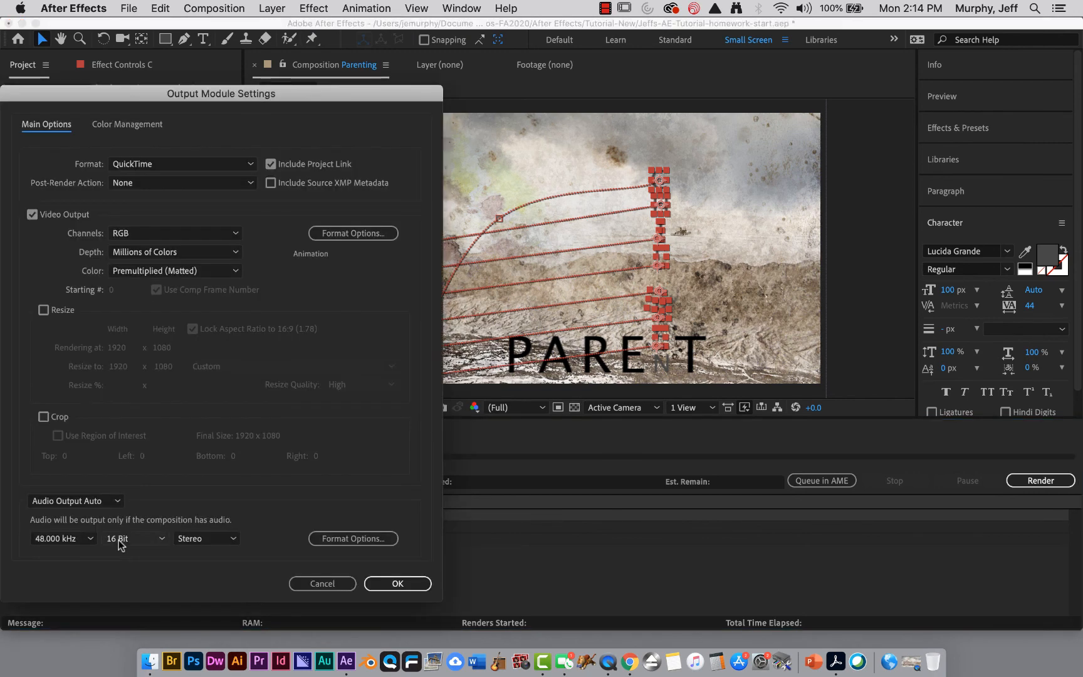
{"action": "left_click", "coordinate": [173, 168]}
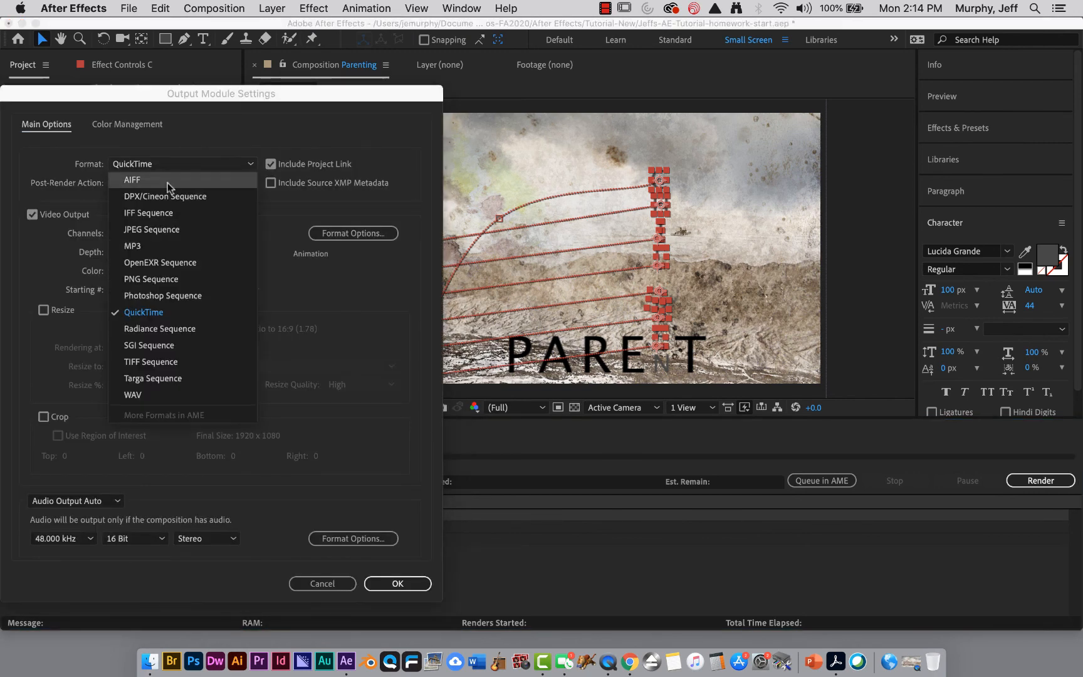
{"action": "left_click", "coordinate": [173, 313]}
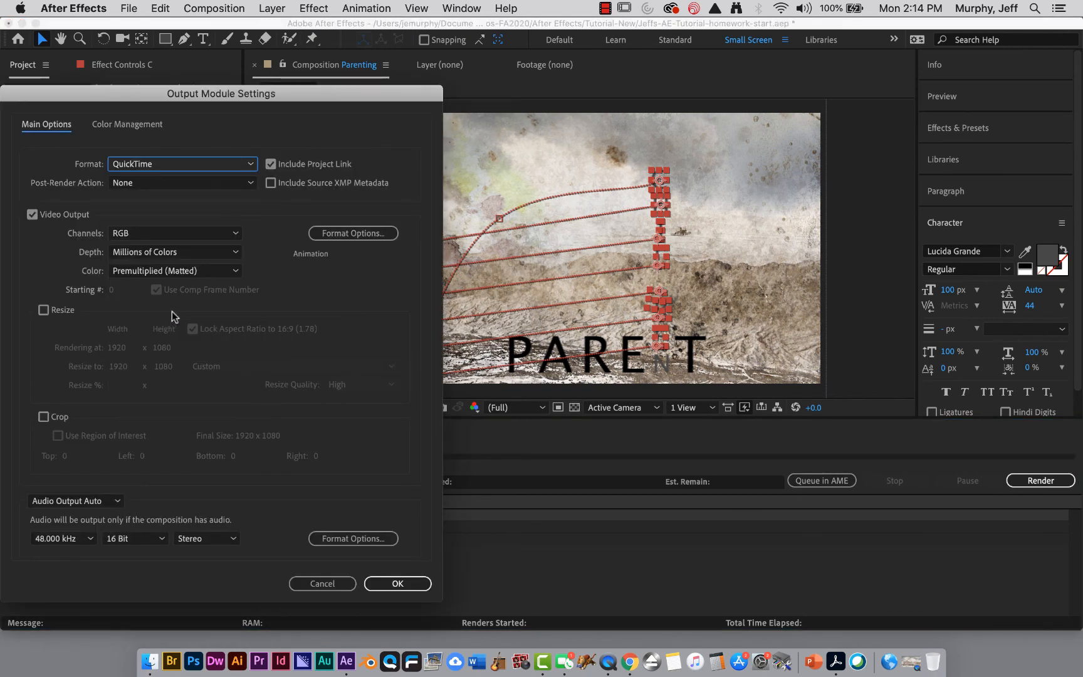
{"action": "left_click", "coordinate": [352, 234]}
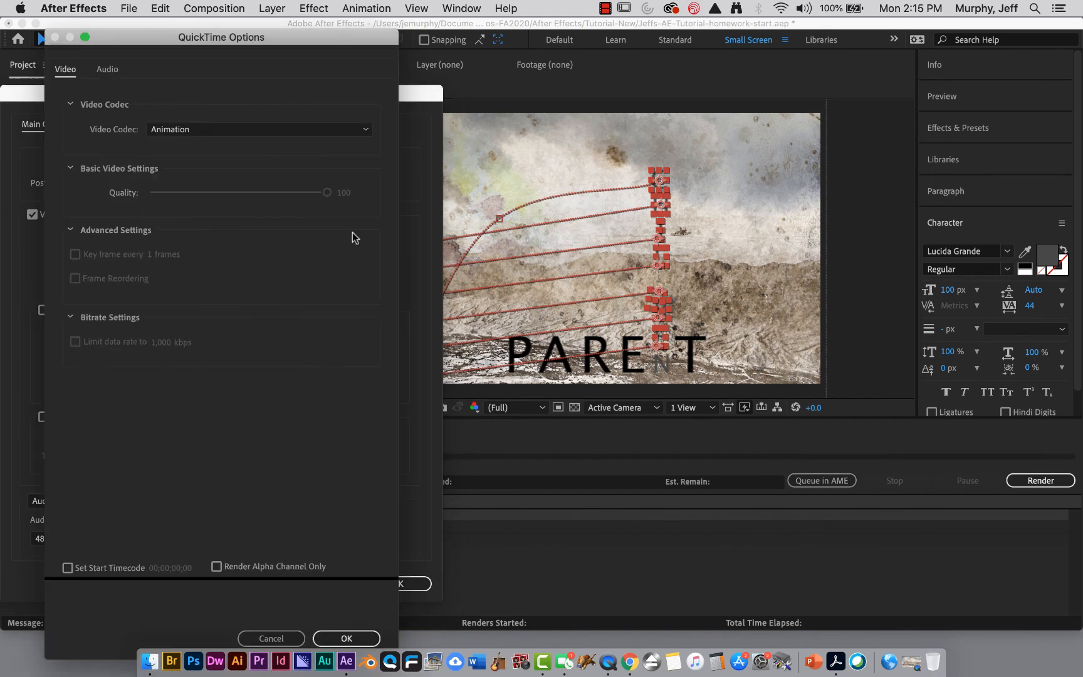
{"action": "left_click", "coordinate": [309, 134]}
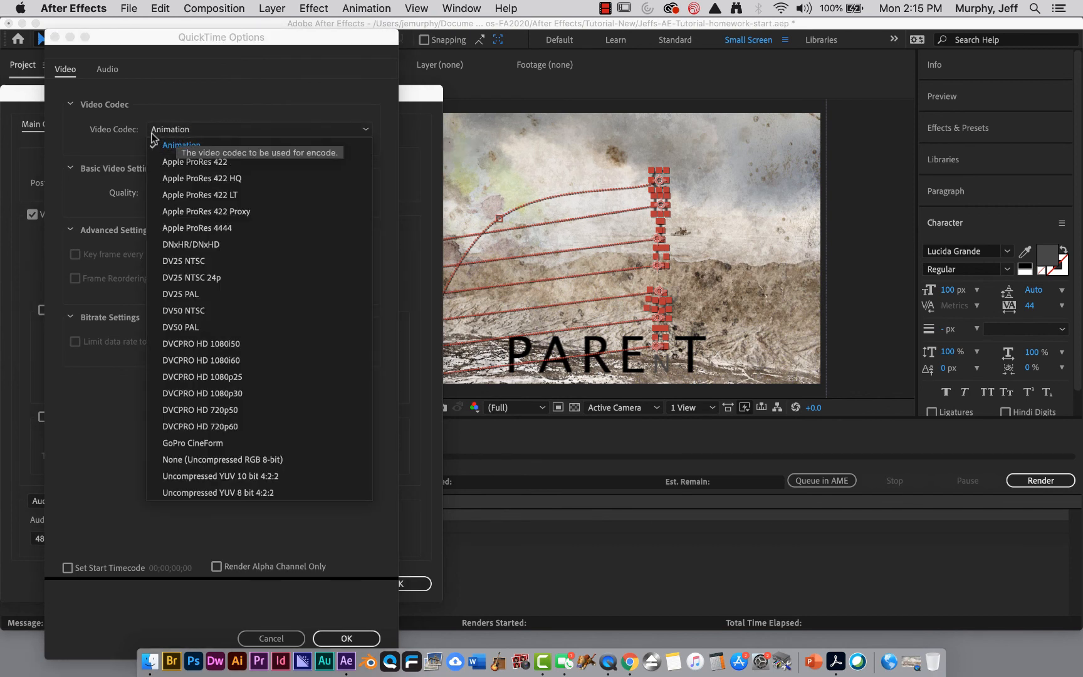
{"action": "left_click", "coordinate": [232, 198]}
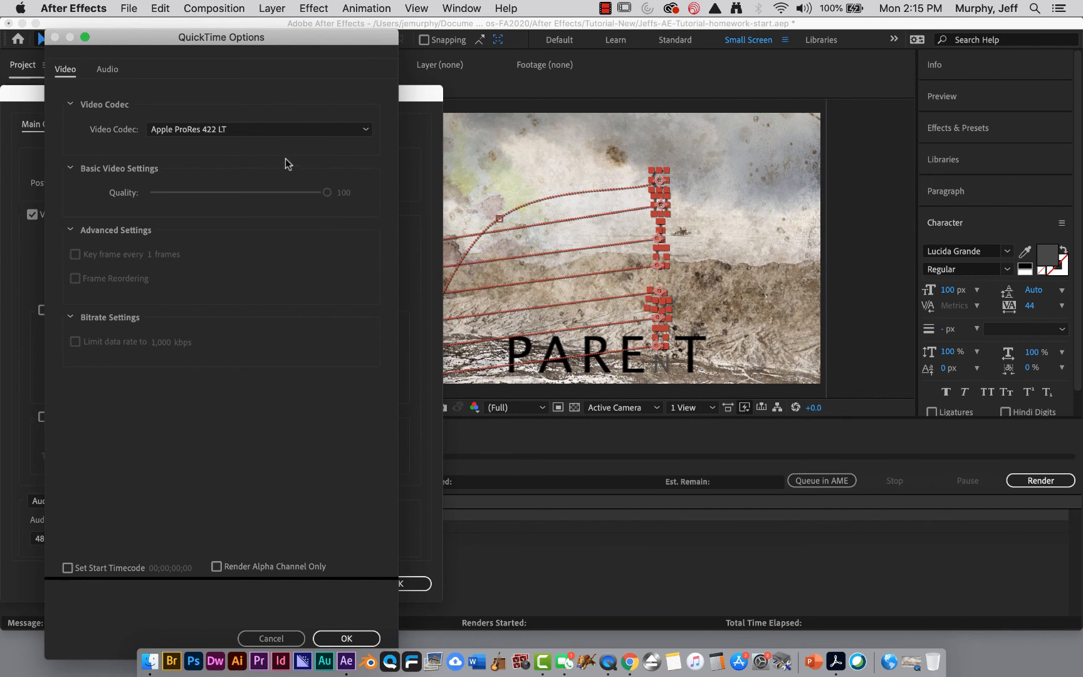
{"action": "left_click", "coordinate": [346, 638]}
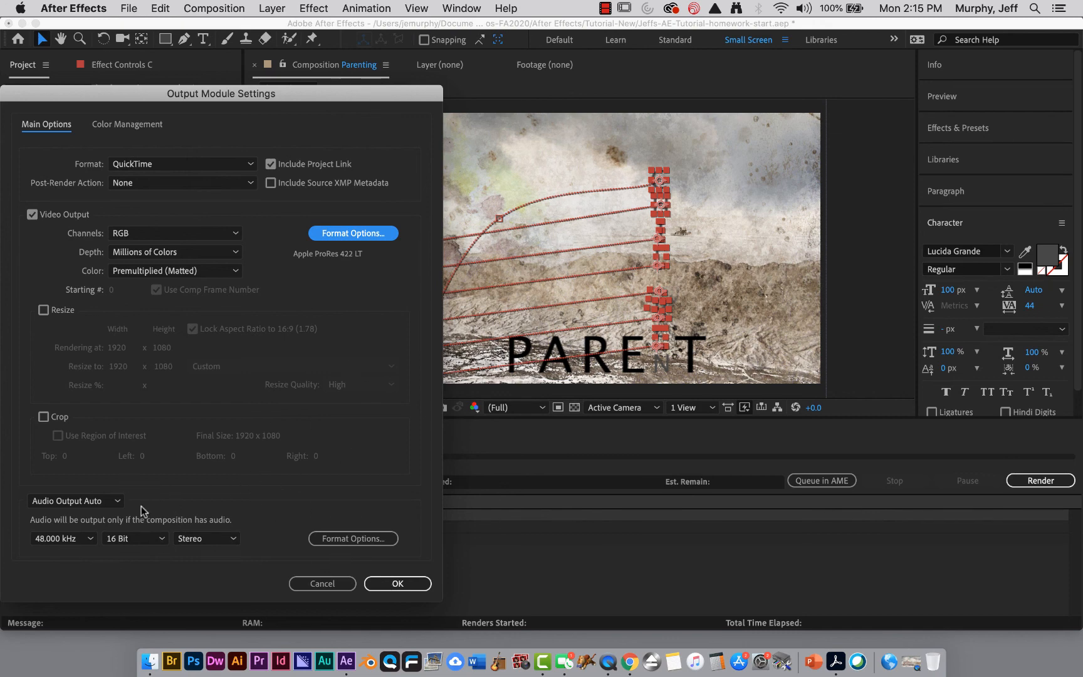
Step: Set the output module to Audio Output Off, keep the QuickTime format and accept the settings
{"action": "left_click", "coordinate": [103, 501]}
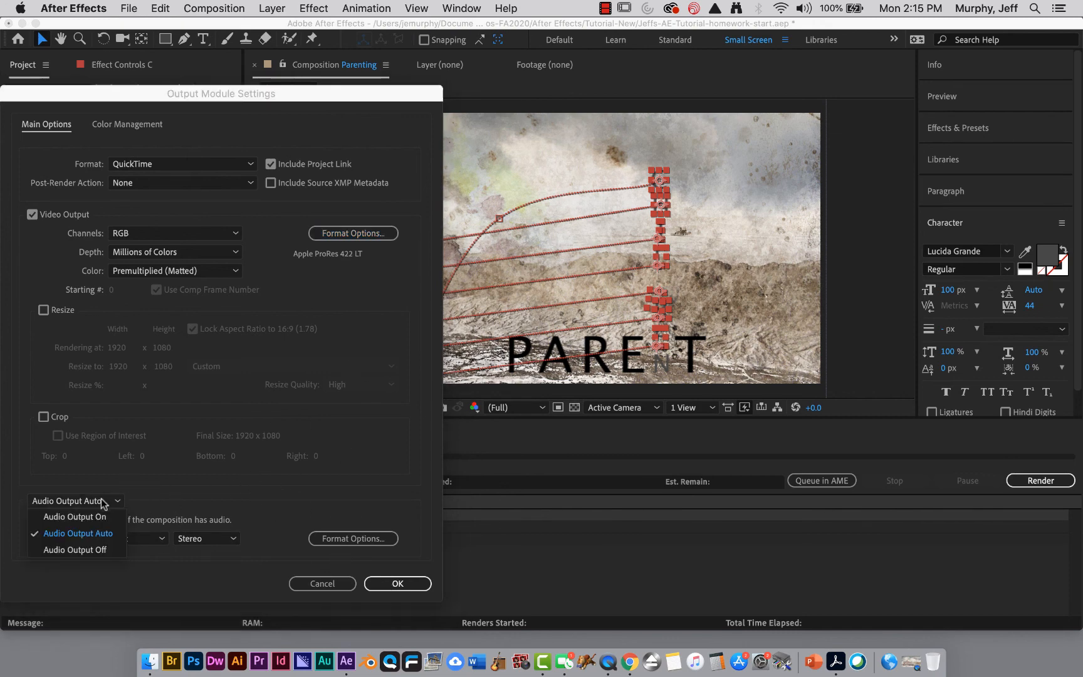
{"action": "left_click", "coordinate": [102, 549]}
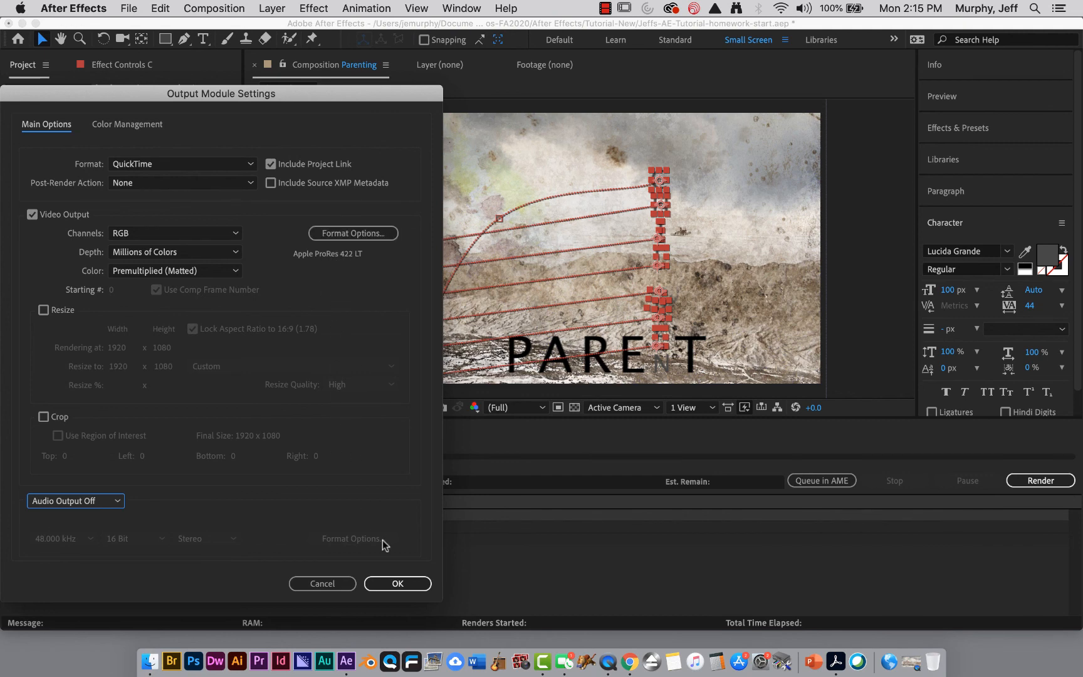
{"action": "left_click", "coordinate": [247, 165]}
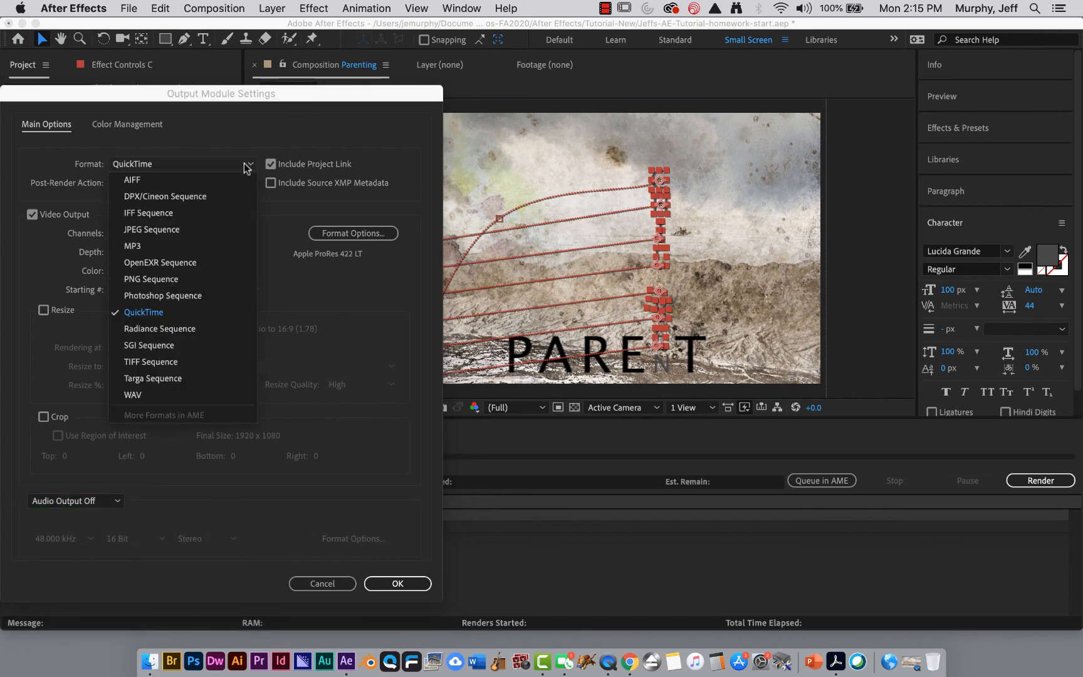
{"action": "left_click", "coordinate": [204, 320]}
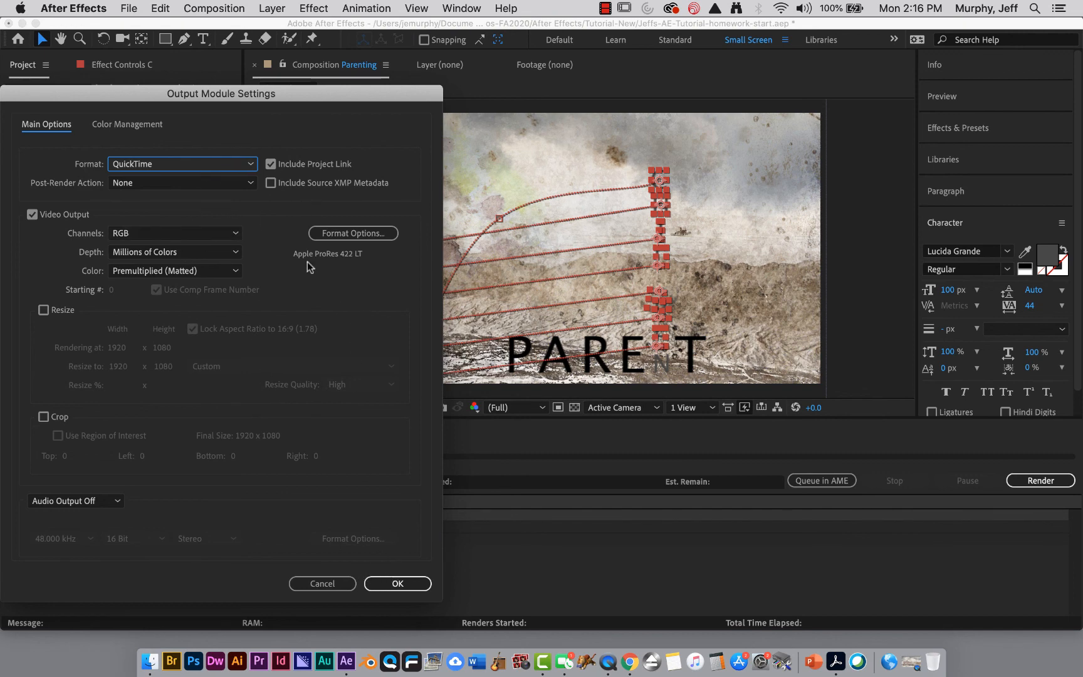
{"action": "left_click", "coordinate": [389, 583]}
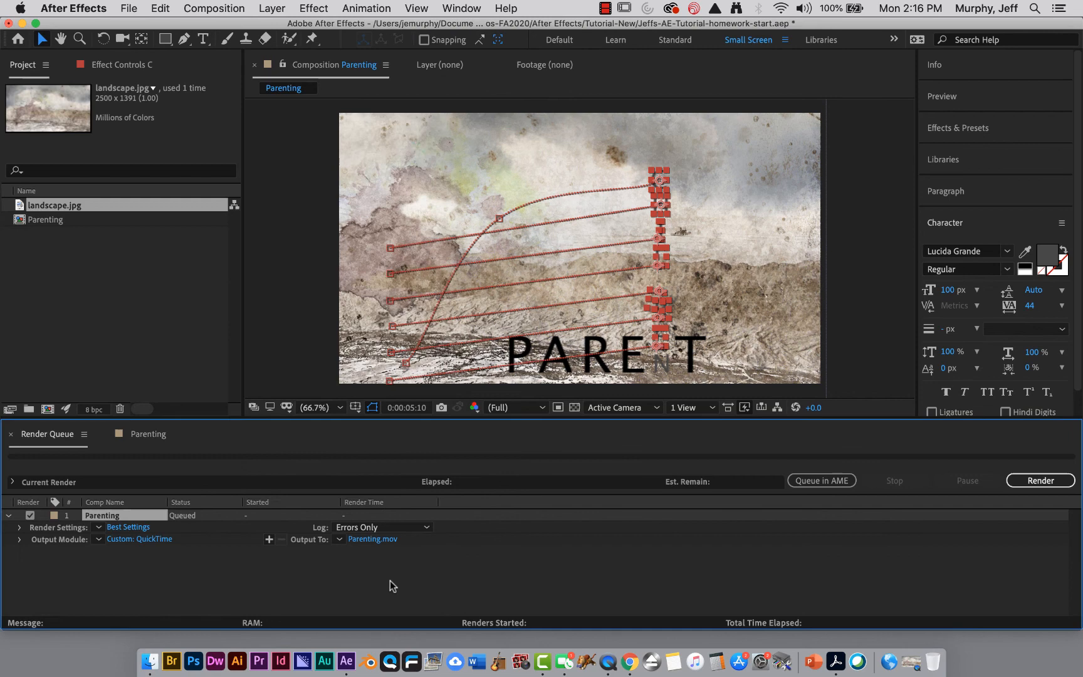
Step: Name the output movie on the Desktop with the author's first name followed by -HW, and render the queued composition
{"action": "left_click", "coordinate": [371, 539]}
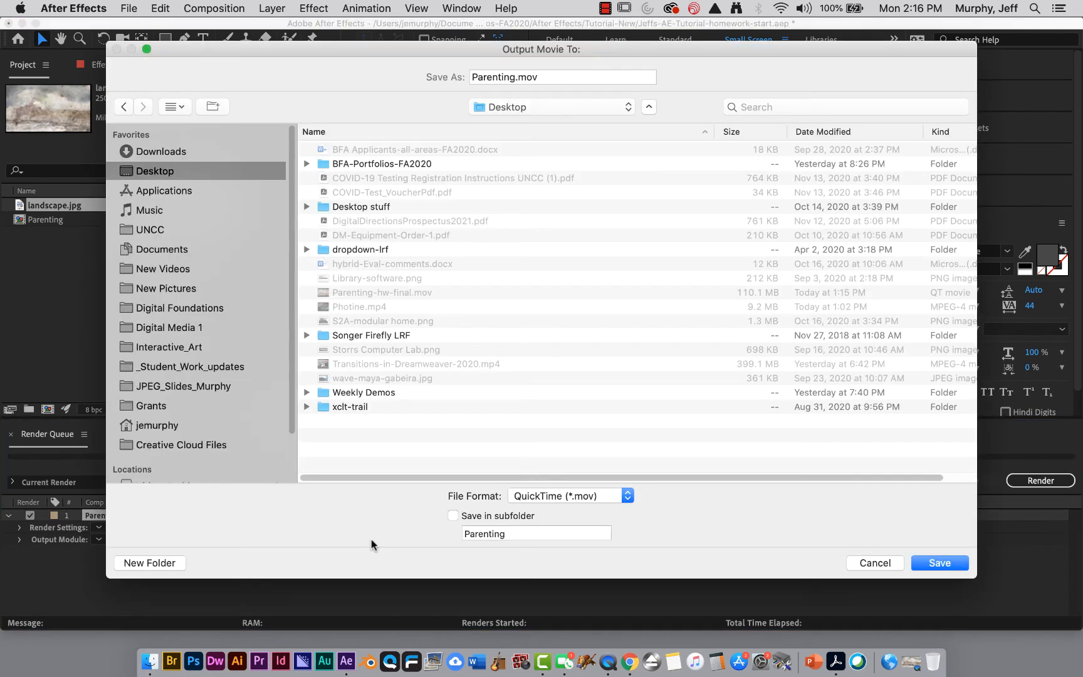
{"action": "double_click", "coordinate": [514, 75]}
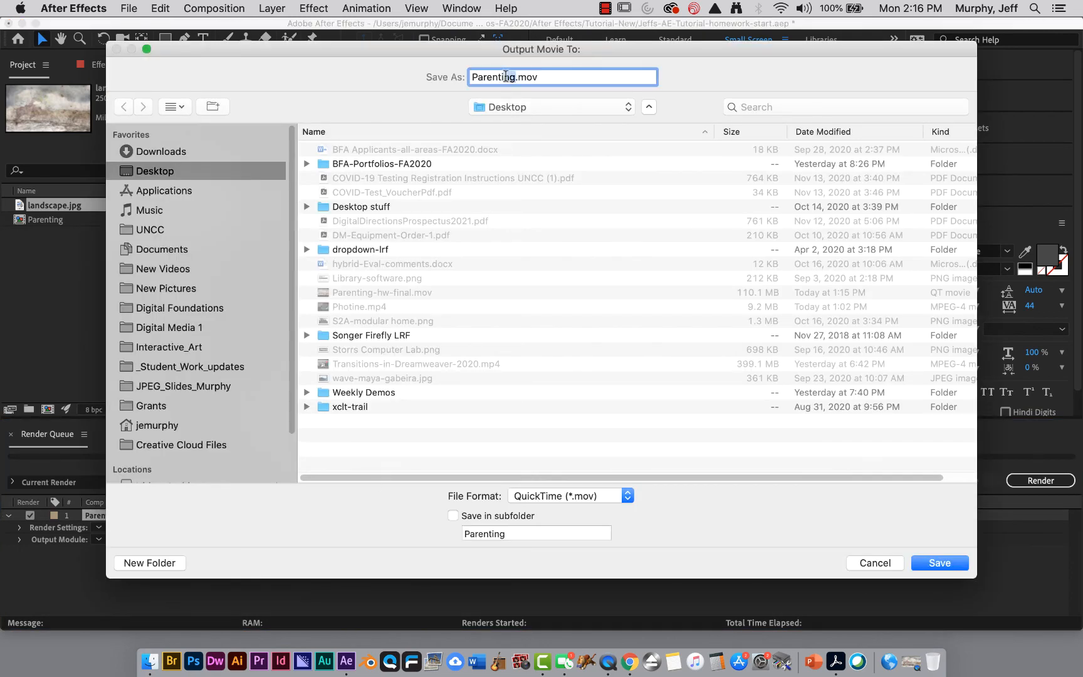
{"action": "type", "text": "Jeffs-HW"}
{"action": "left_click", "coordinate": [955, 561]}
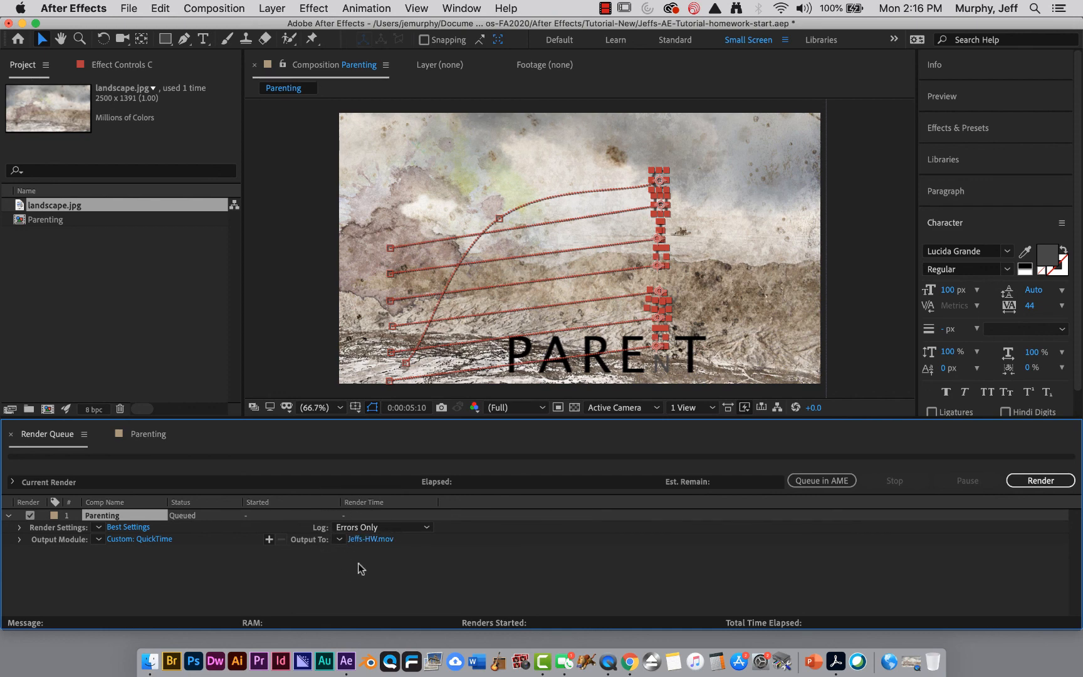
{"action": "left_click", "coordinate": [1035, 481]}
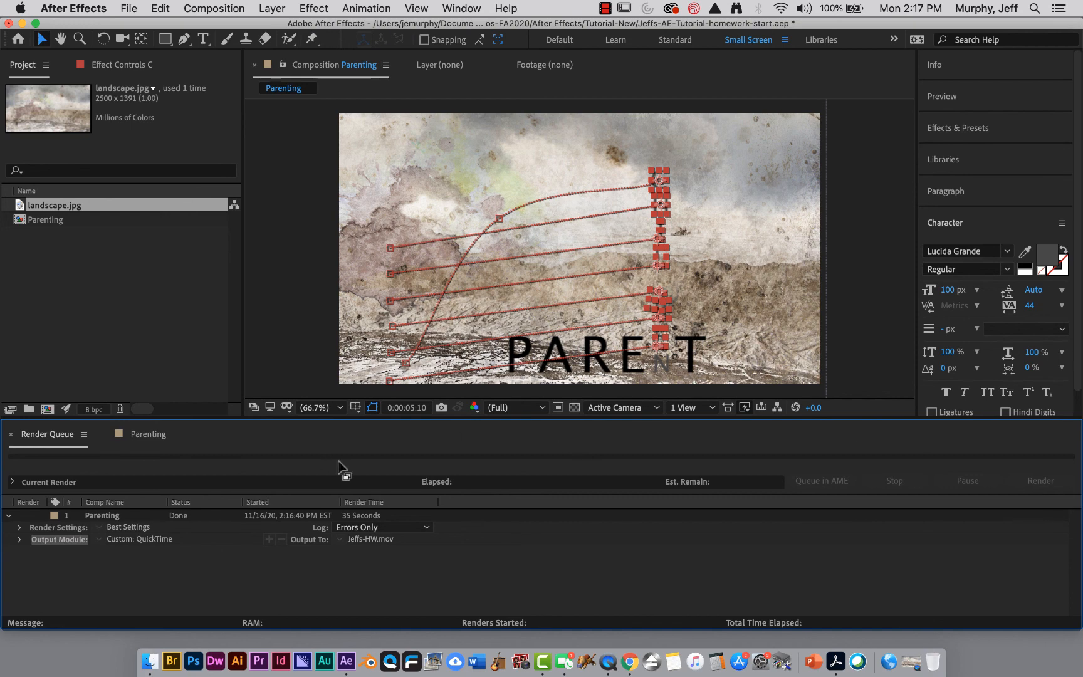
Step: Close the finished render queue, then close the Parenting timeline and reopen it from the project's Parenting composition
{"action": "left_click", "coordinate": [148, 434]}
{"action": "left_click", "coordinate": [40, 437]}
{"action": "left_click", "coordinate": [10, 435]}
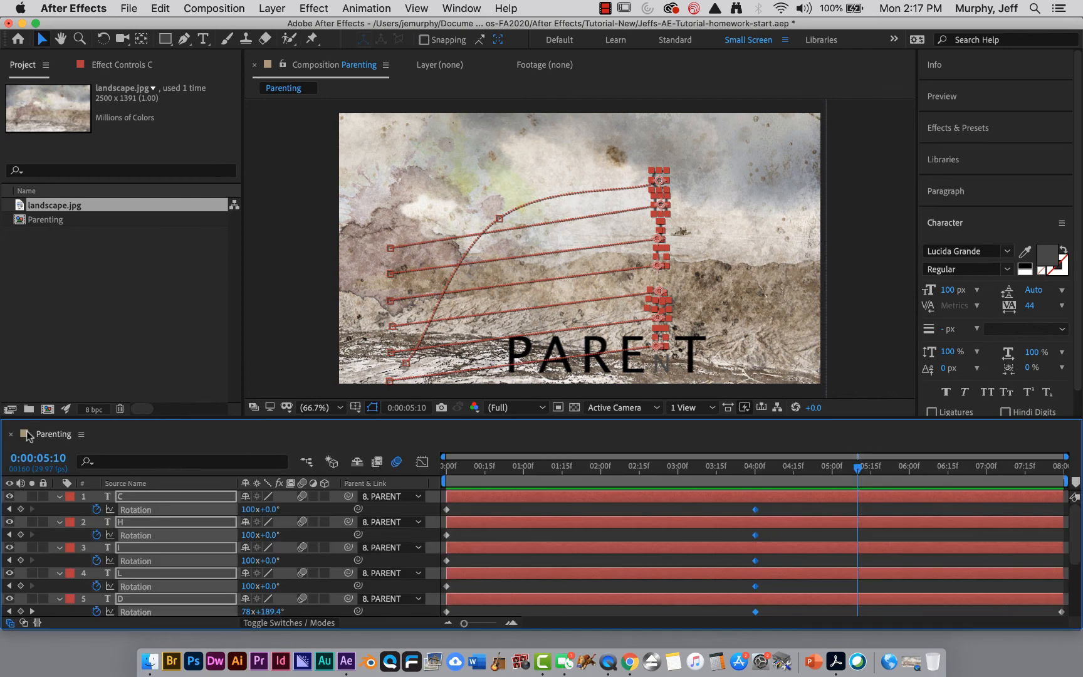
{"action": "left_click", "coordinate": [10, 434]}
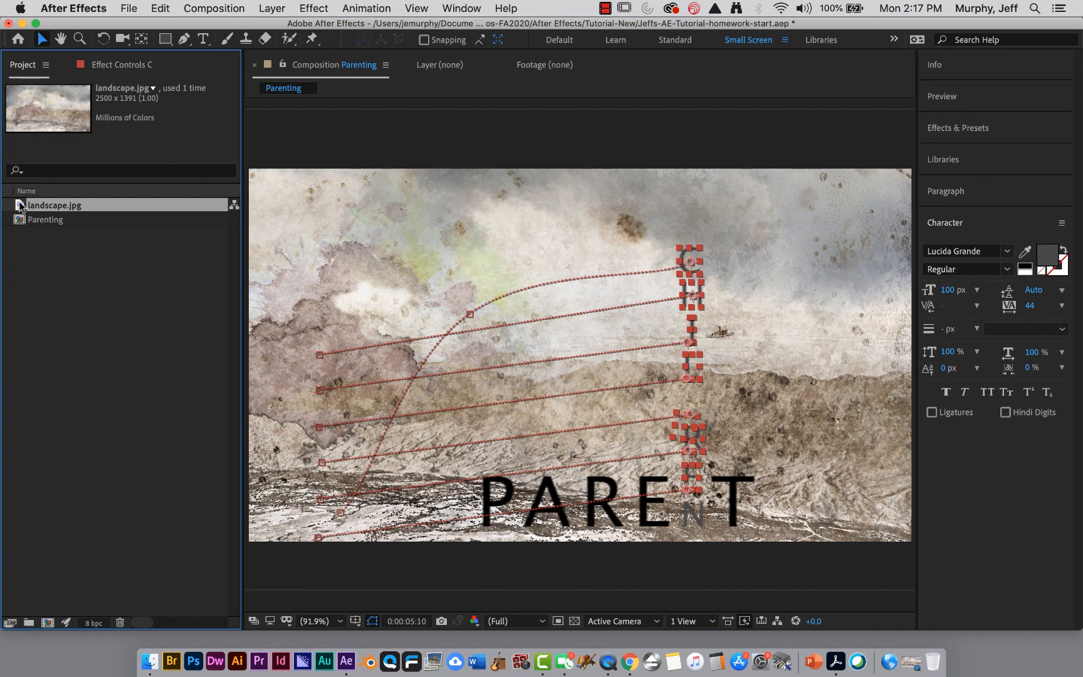
{"action": "double_click", "coordinate": [21, 222]}
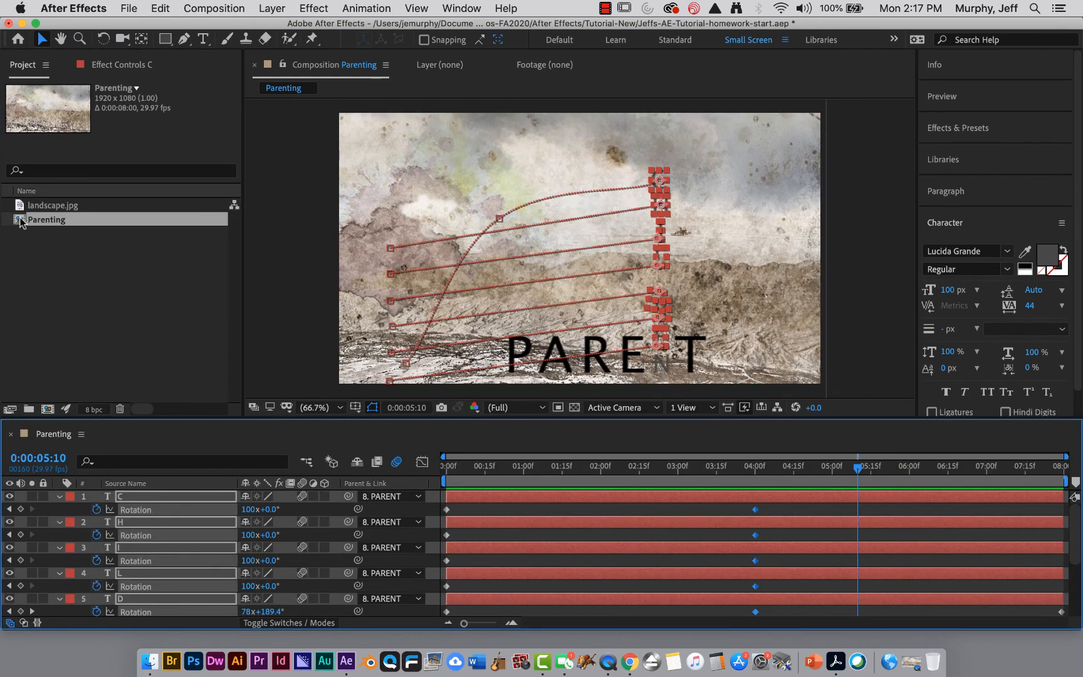
Step: Collapse the Rotation properties of the selected letter layers and save the project
{"action": "key", "text": "r"}
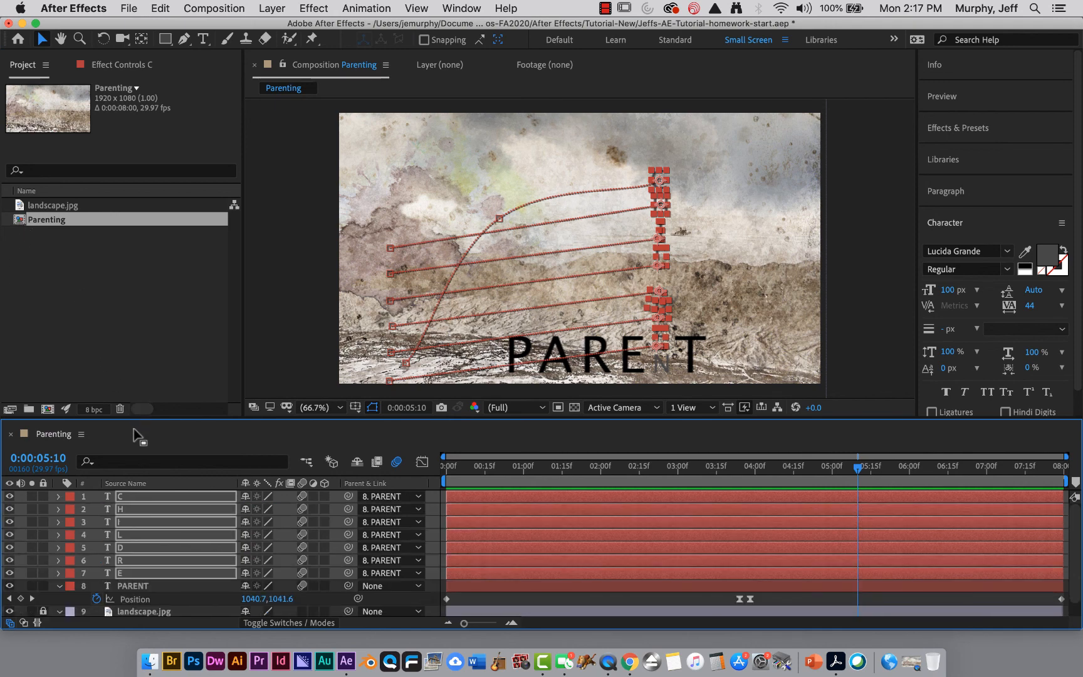
{"action": "key", "text": "super+s"}
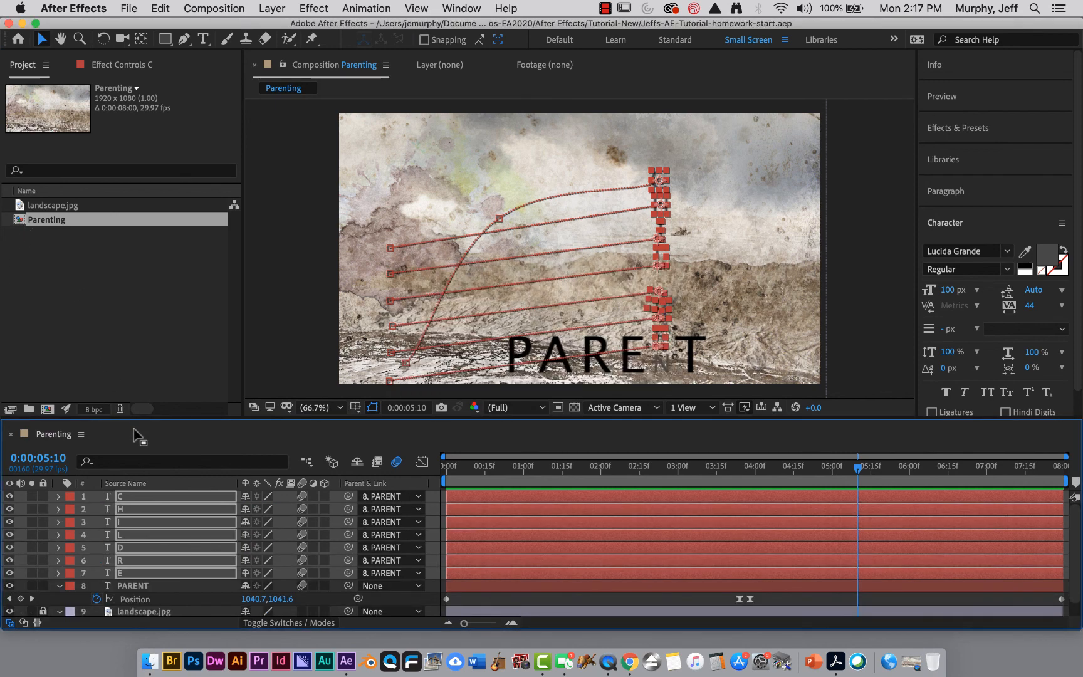